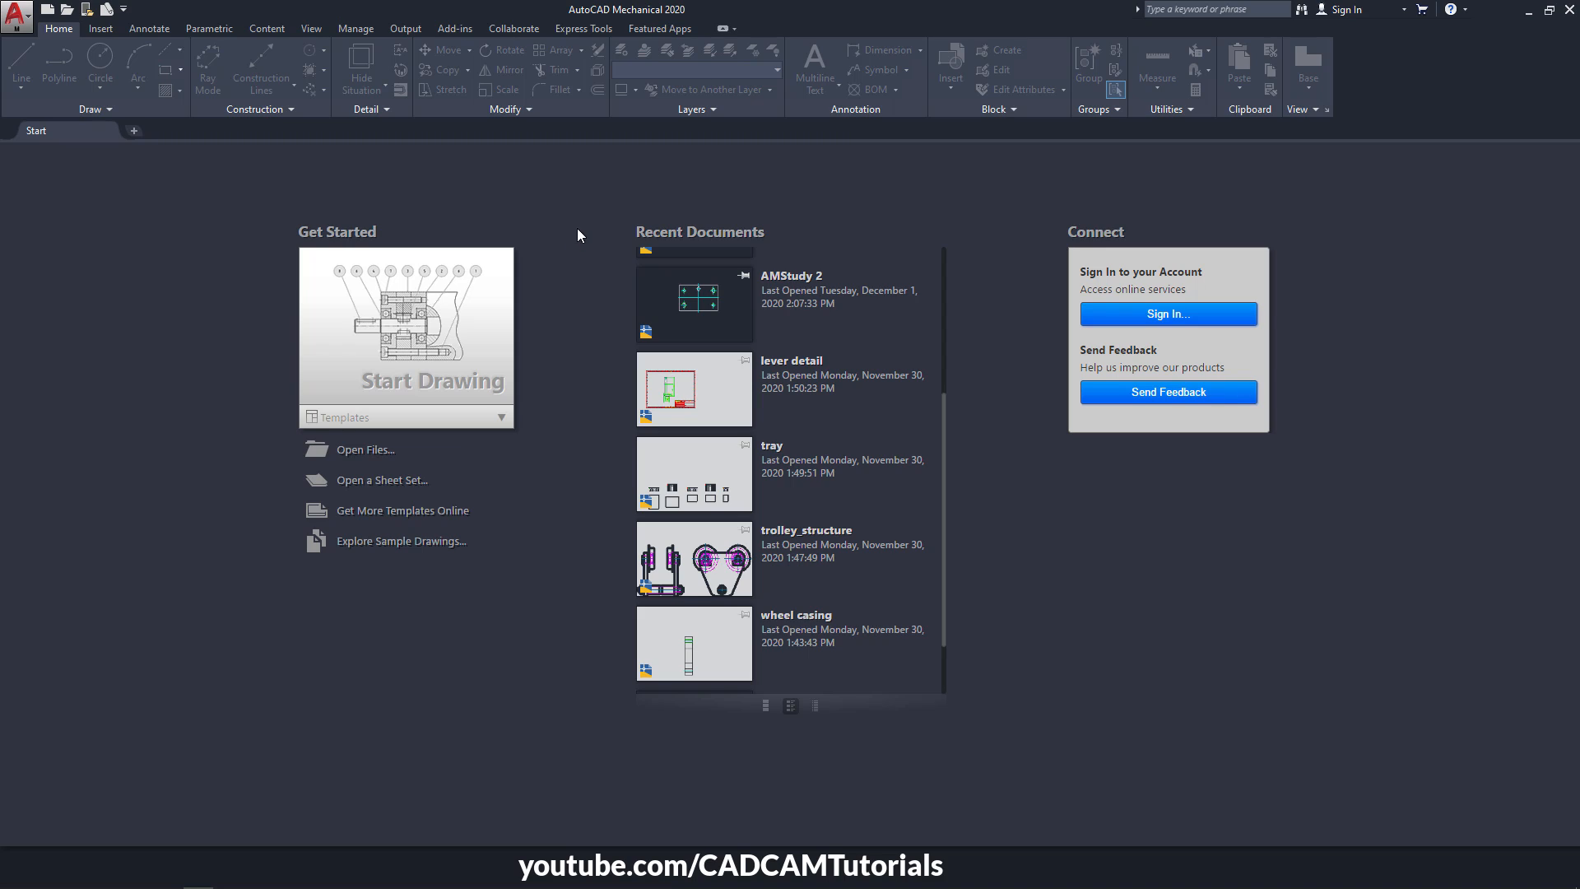
- Create a new drawing from the am_iso.dwt template
{"action": "left_click", "coordinate": [503, 420]}
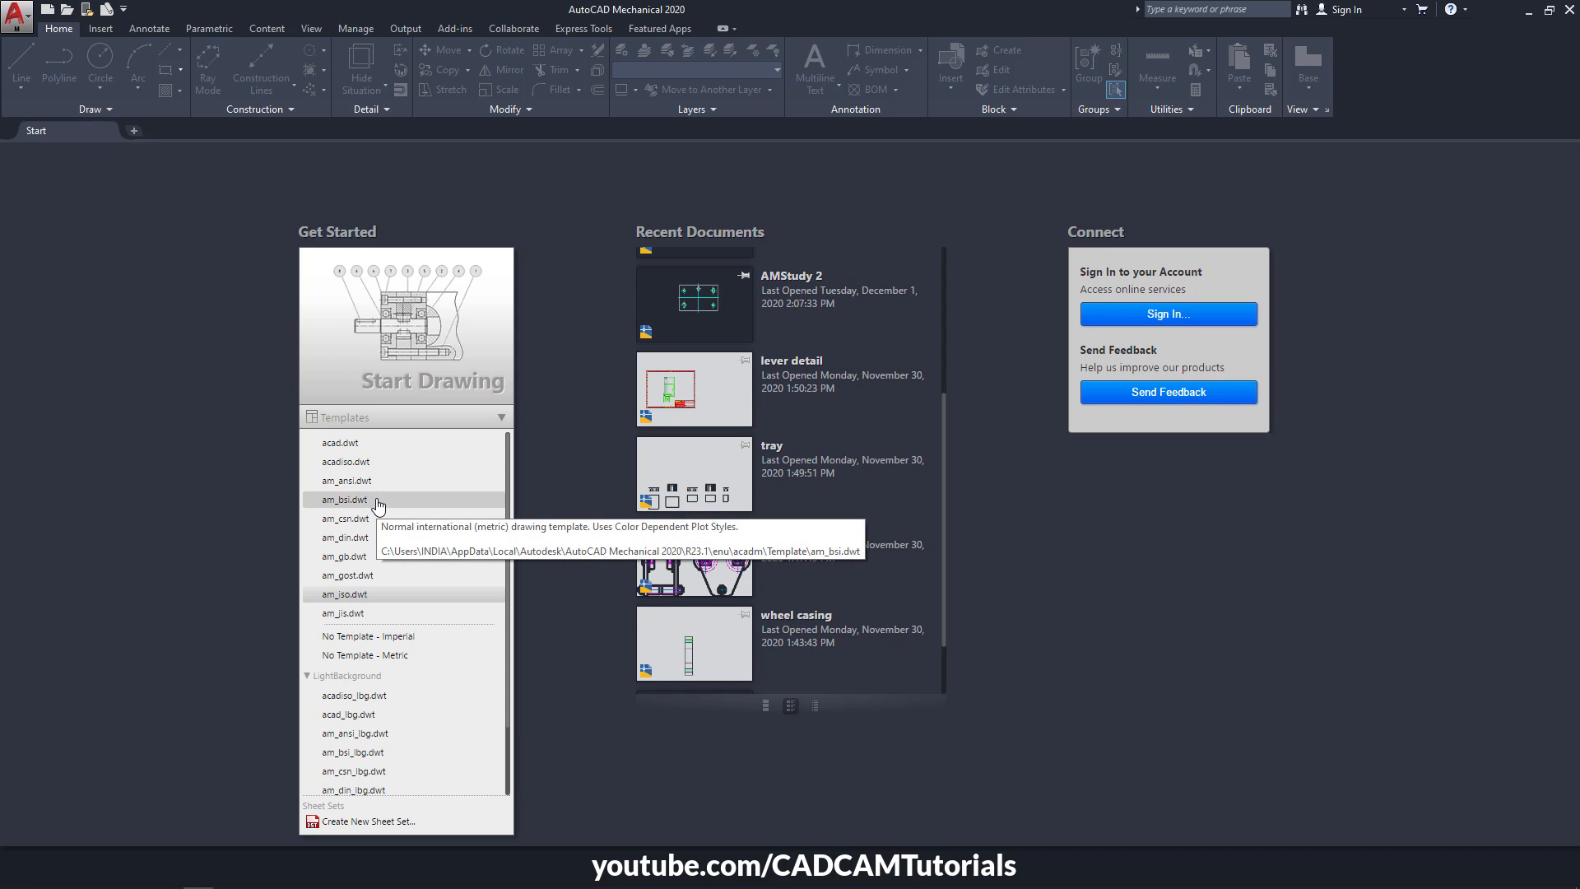
{"action": "left_click", "coordinate": [354, 596]}
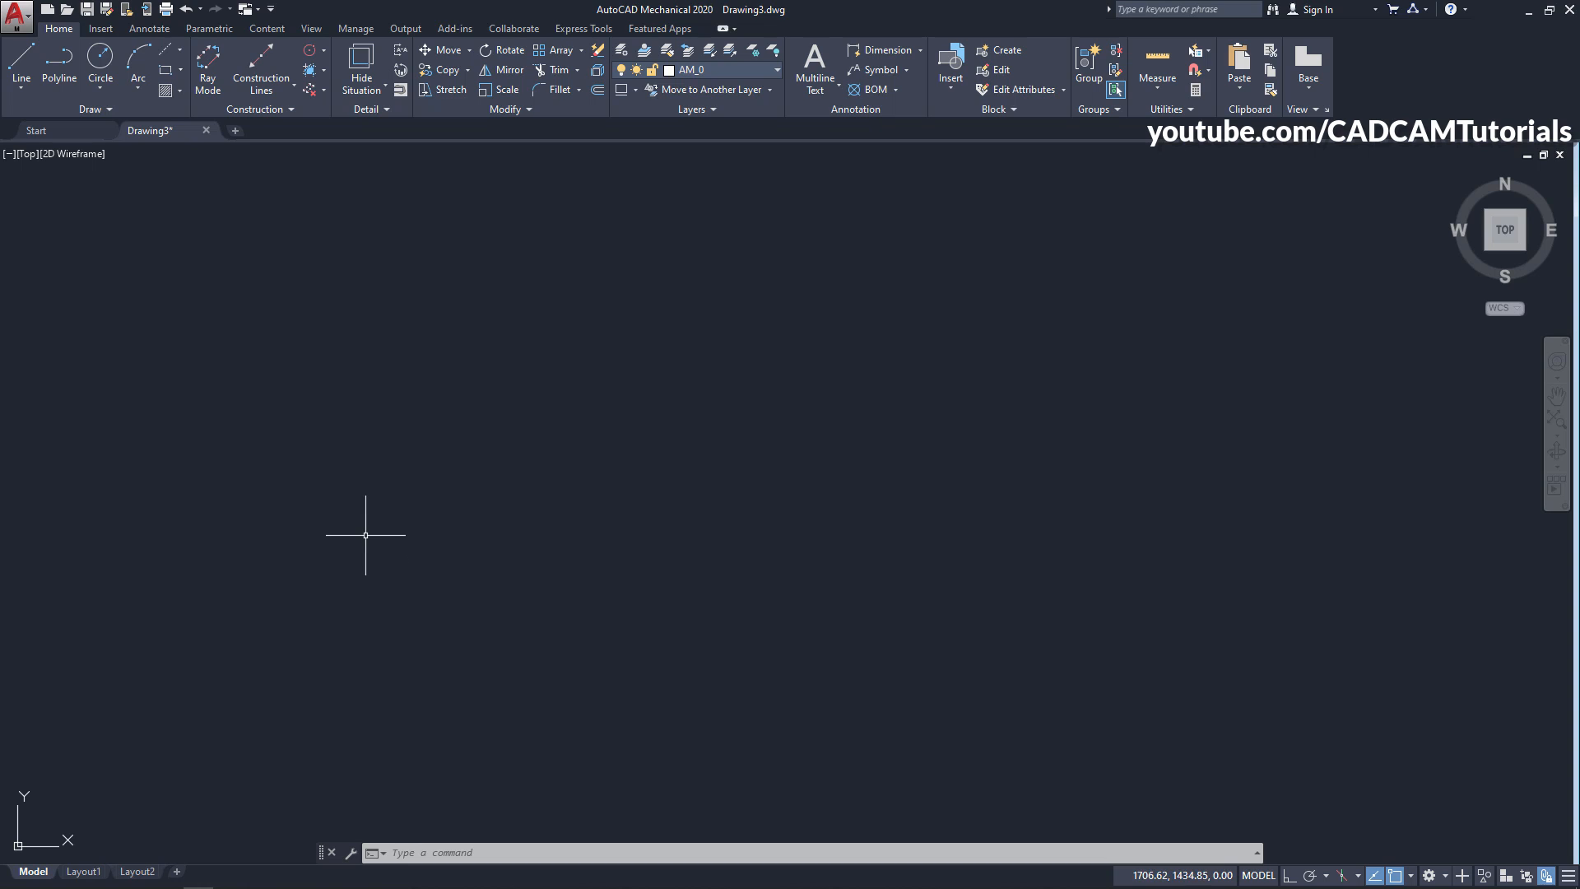
{"action": "left_click", "coordinate": [29, 18]}
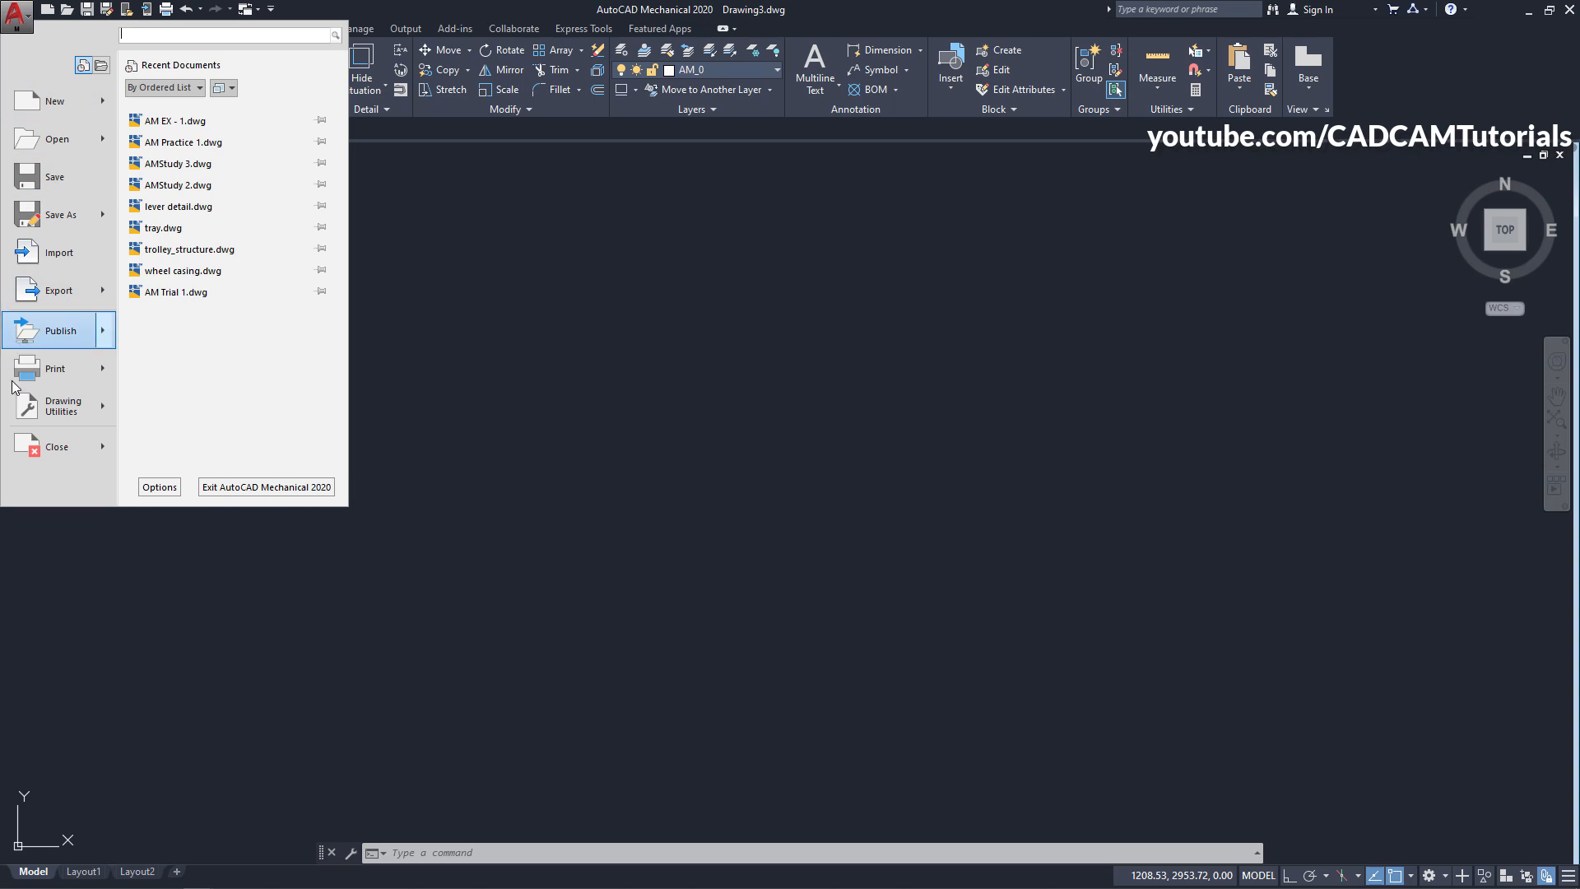
{"action": "mouse_move", "coordinate": [43, 305]}
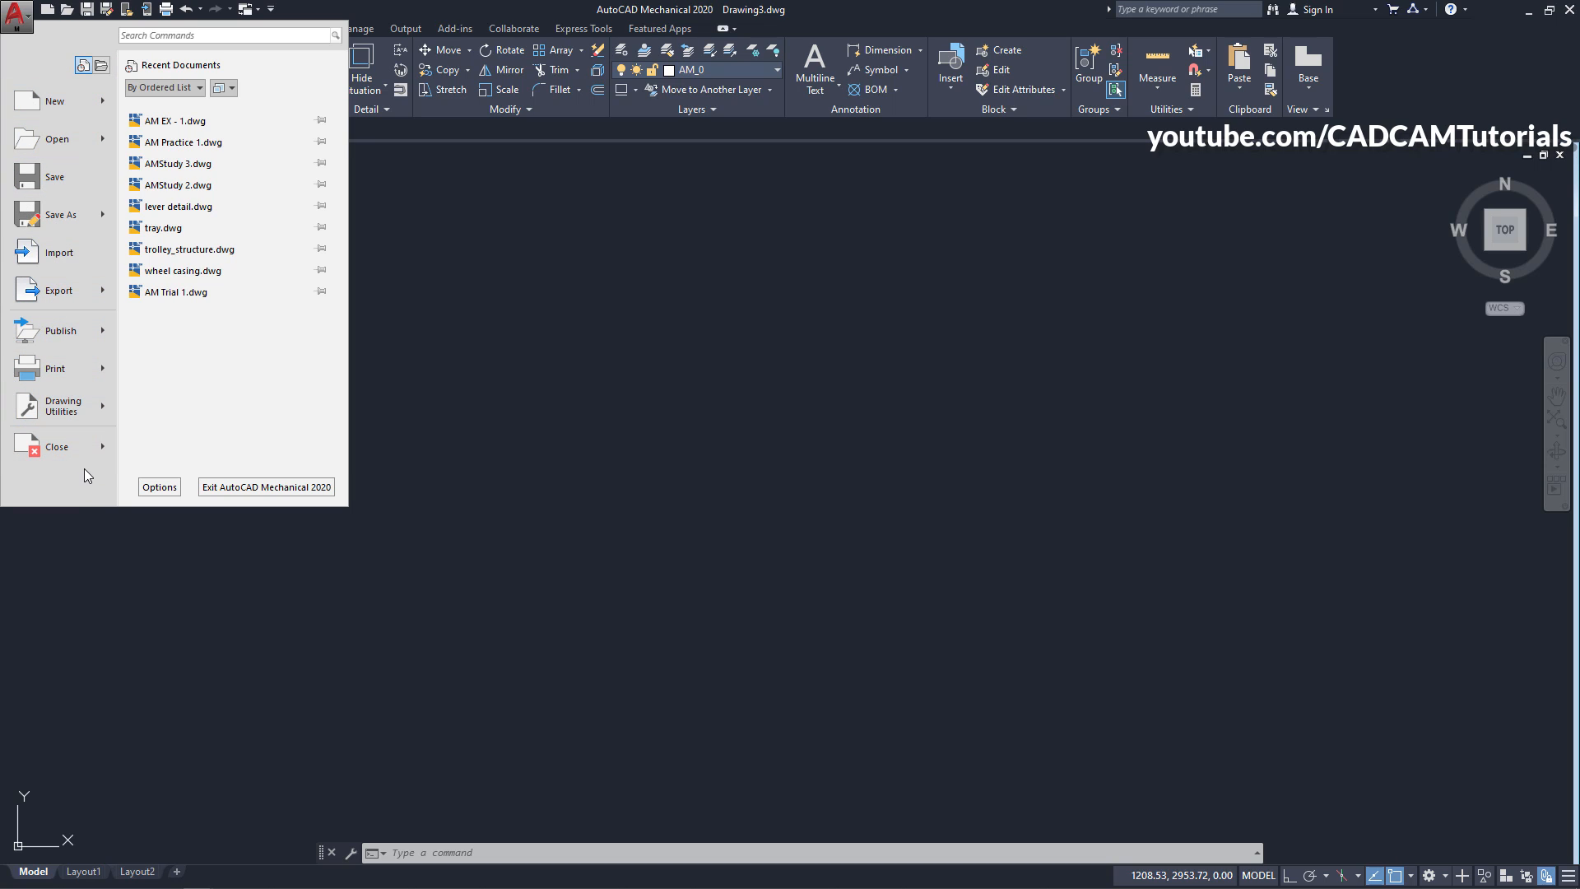
{"action": "left_click", "coordinate": [15, 24]}
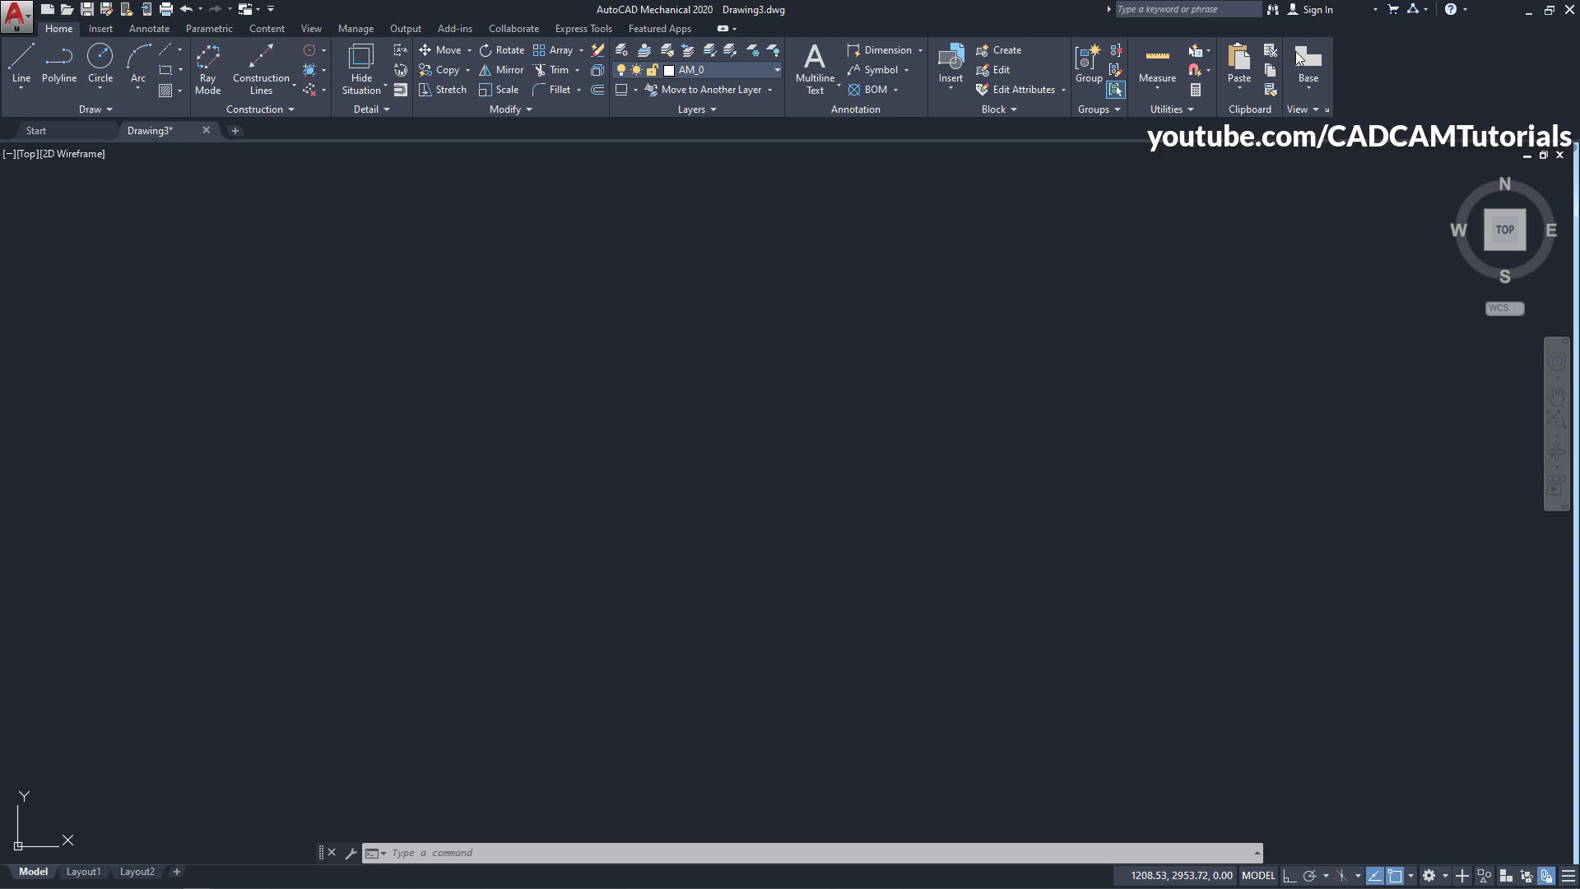
{"action": "left_click", "coordinate": [1466, 10]}
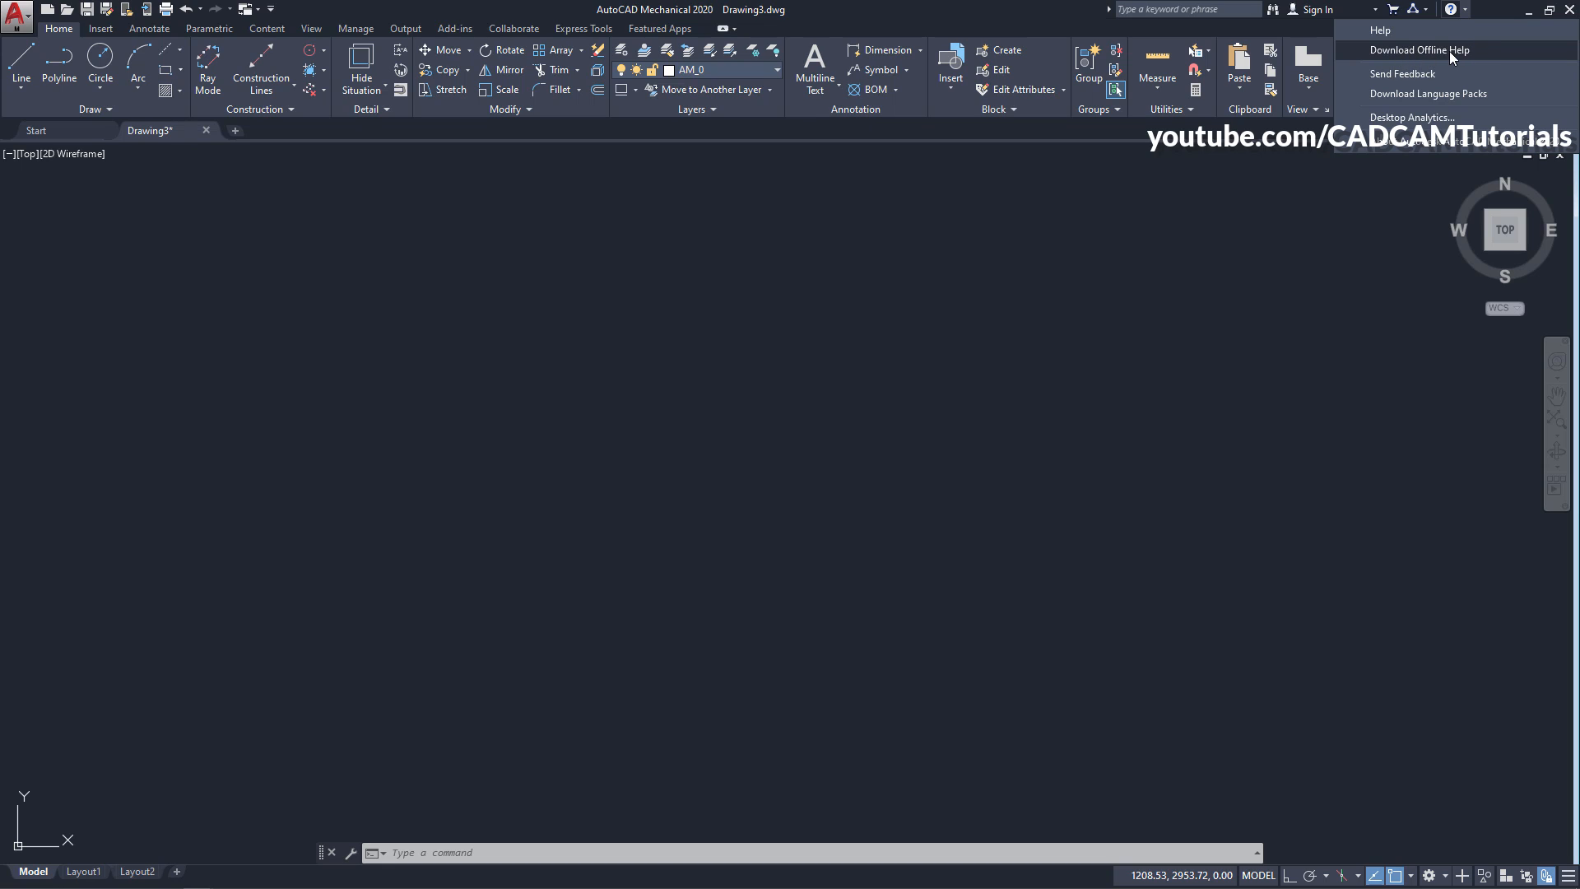
{"action": "left_click", "coordinate": [1425, 48]}
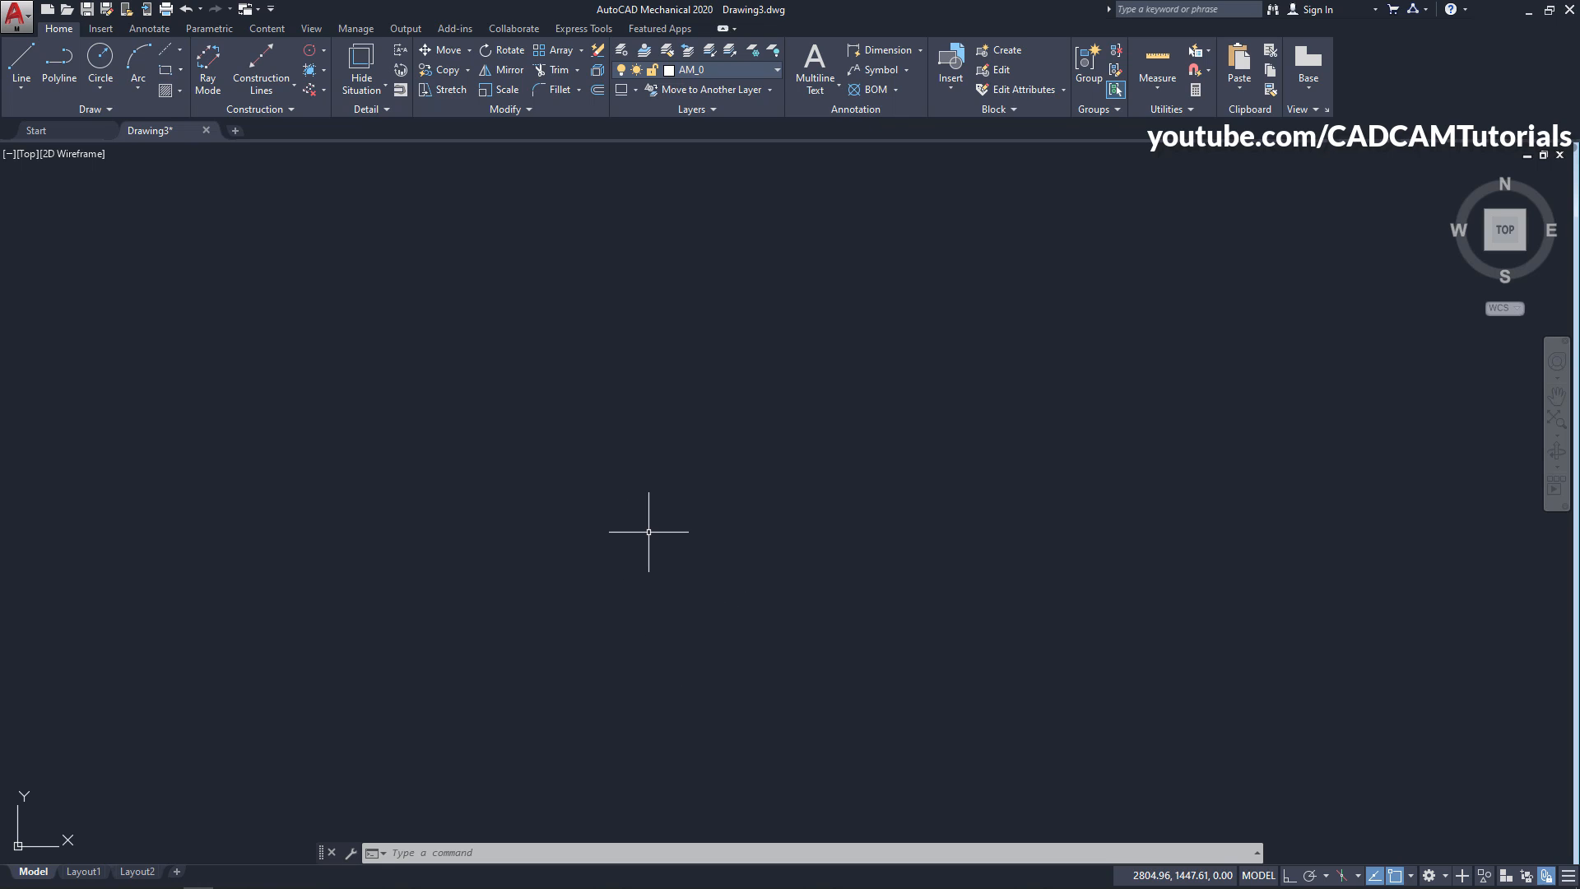
- Open the drawing units settings and choose Decimal as the length type
{"action": "type", "text": "un"}
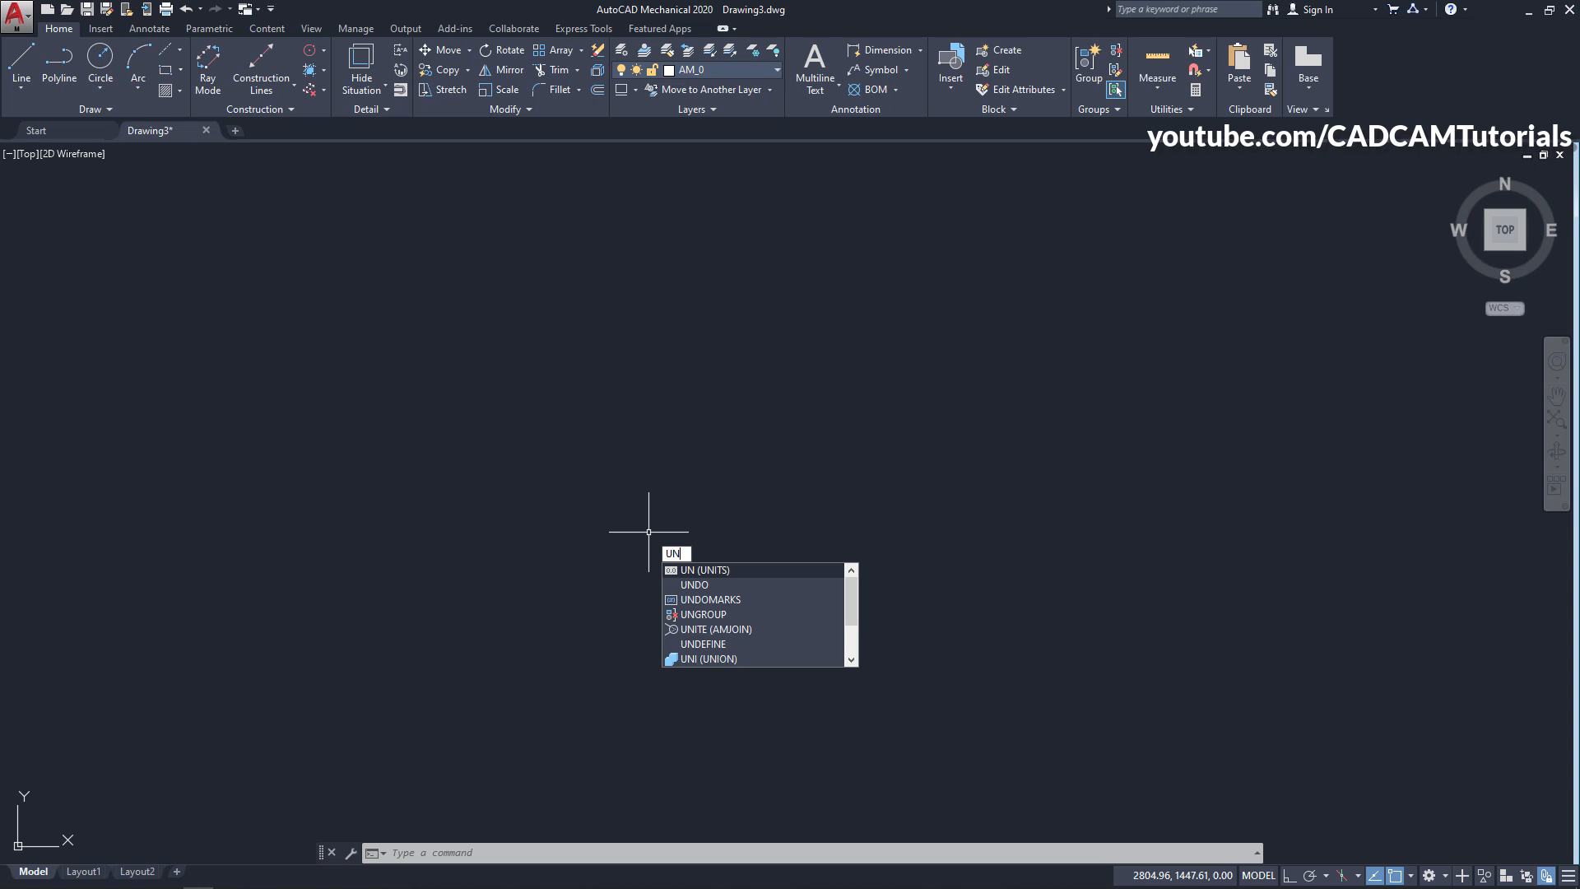
{"action": "key", "text": "Return"}
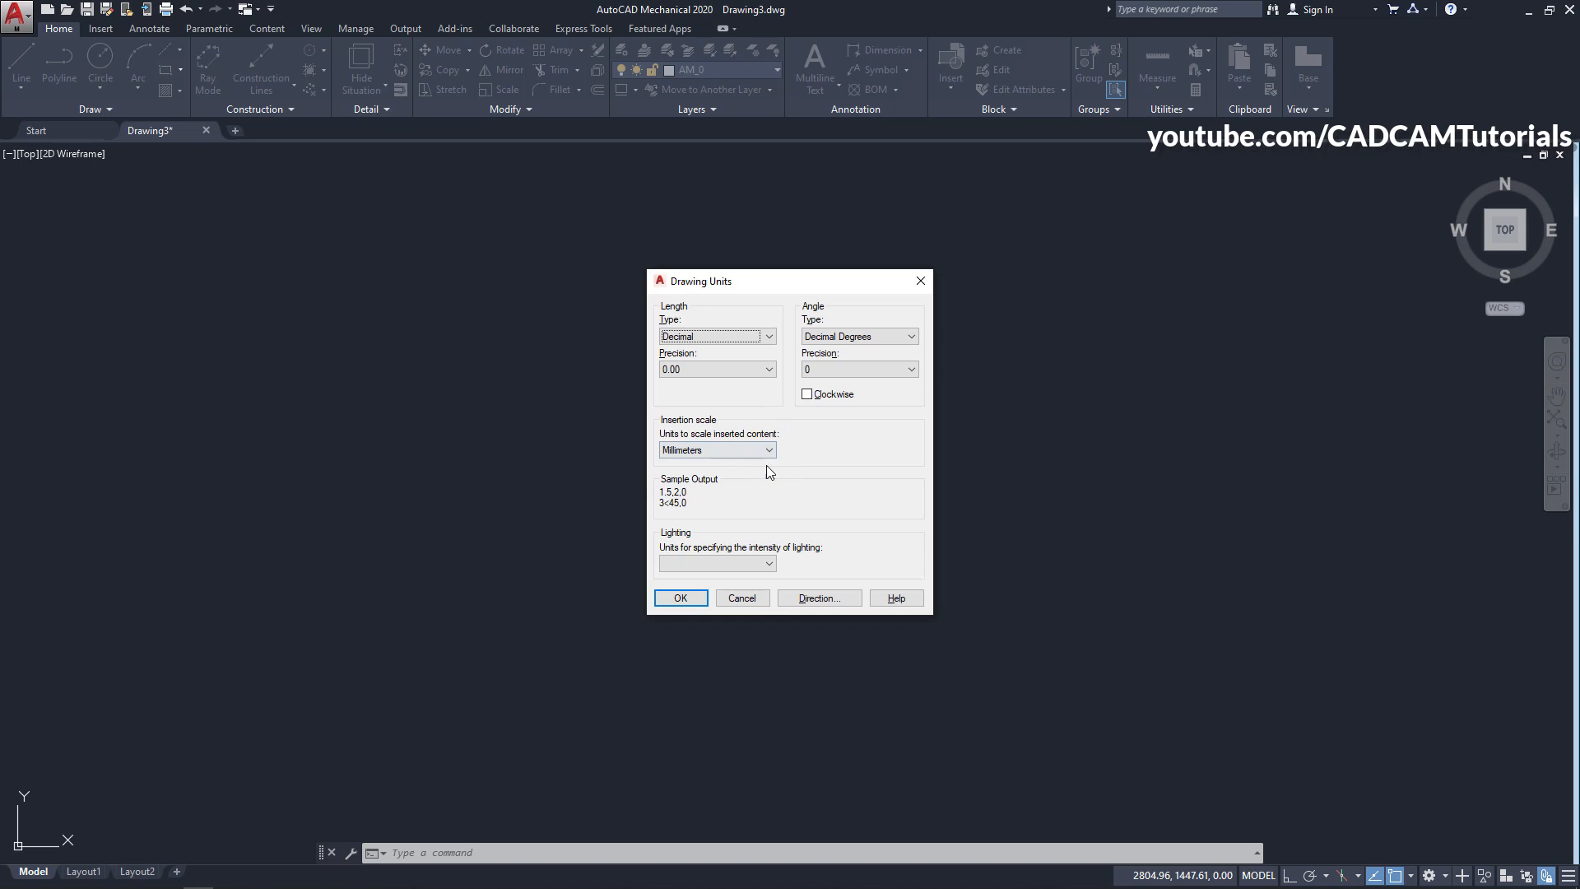
{"action": "mouse_move", "coordinate": [728, 457]}
{"action": "mouse_move", "coordinate": [773, 338]}
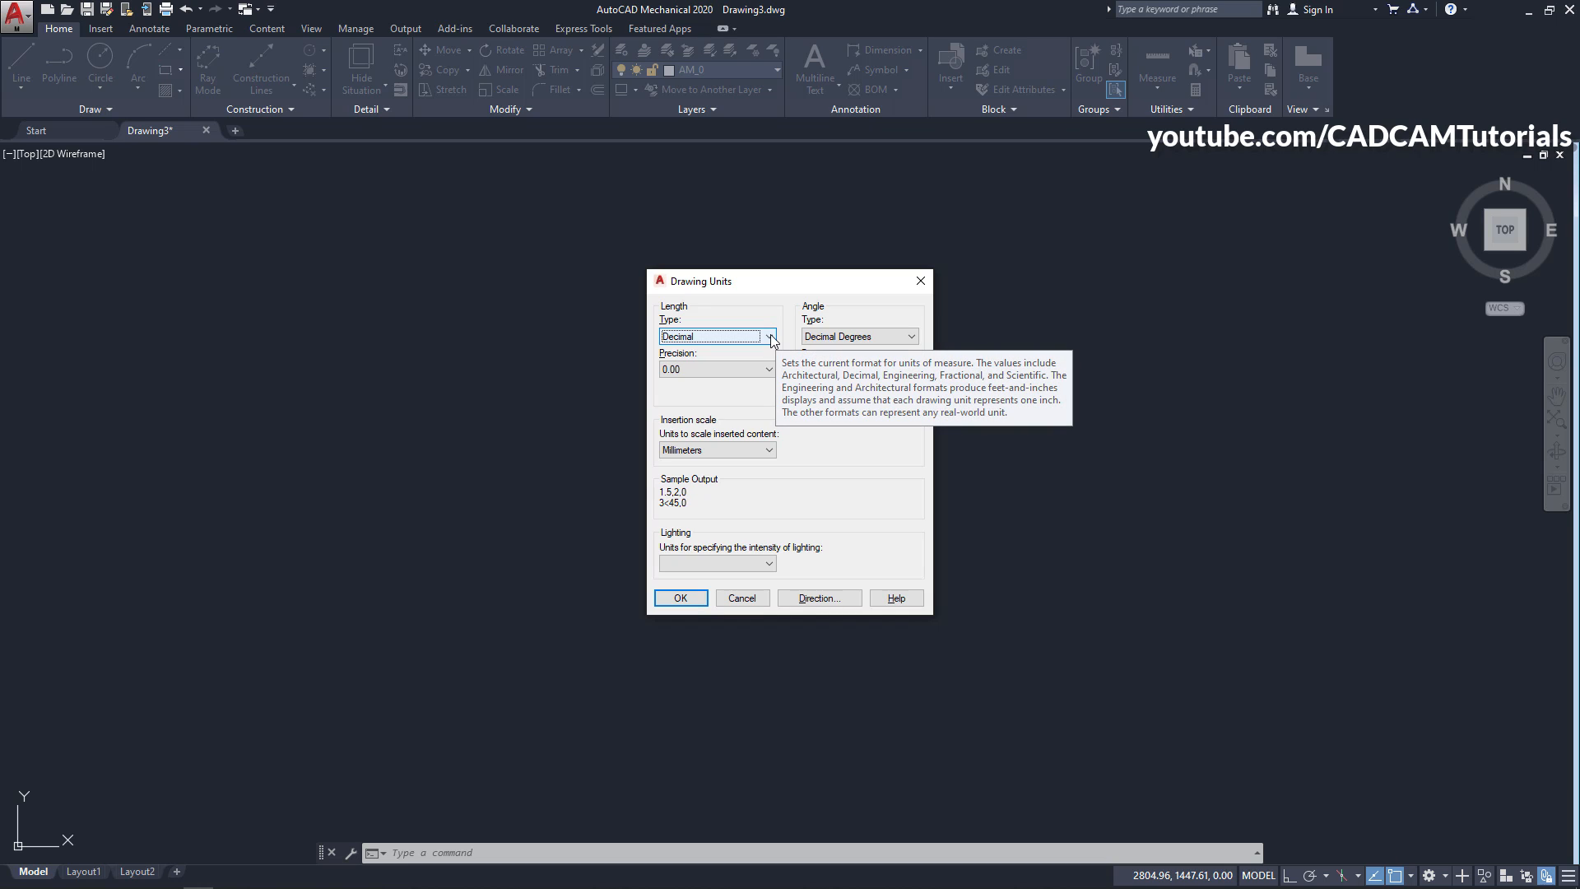
{"action": "left_click", "coordinate": [771, 337]}
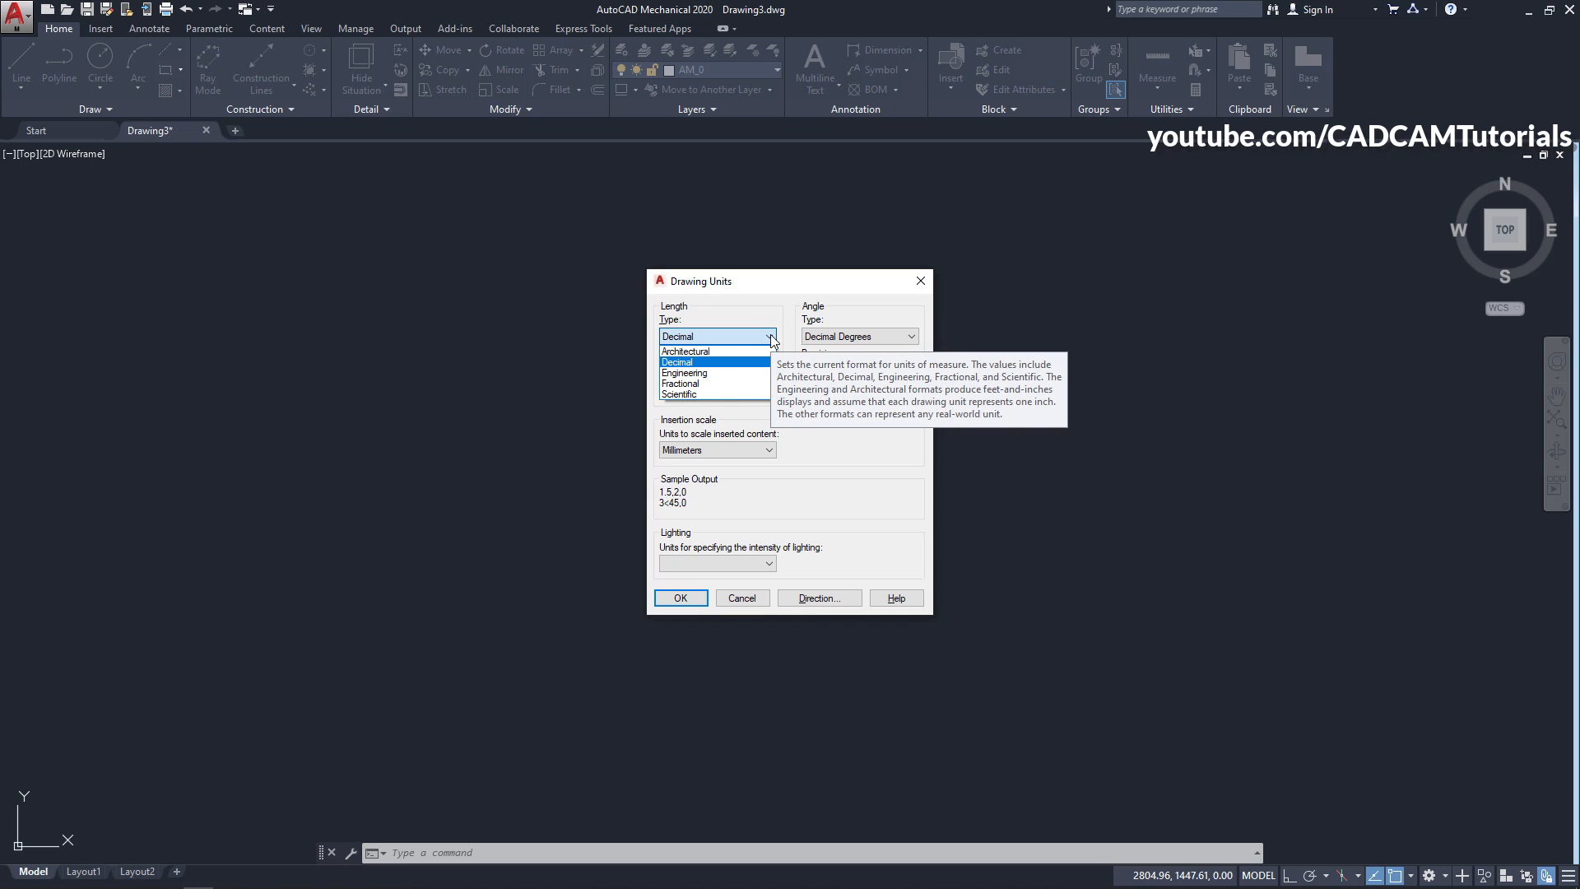
{"action": "left_click", "coordinate": [712, 363]}
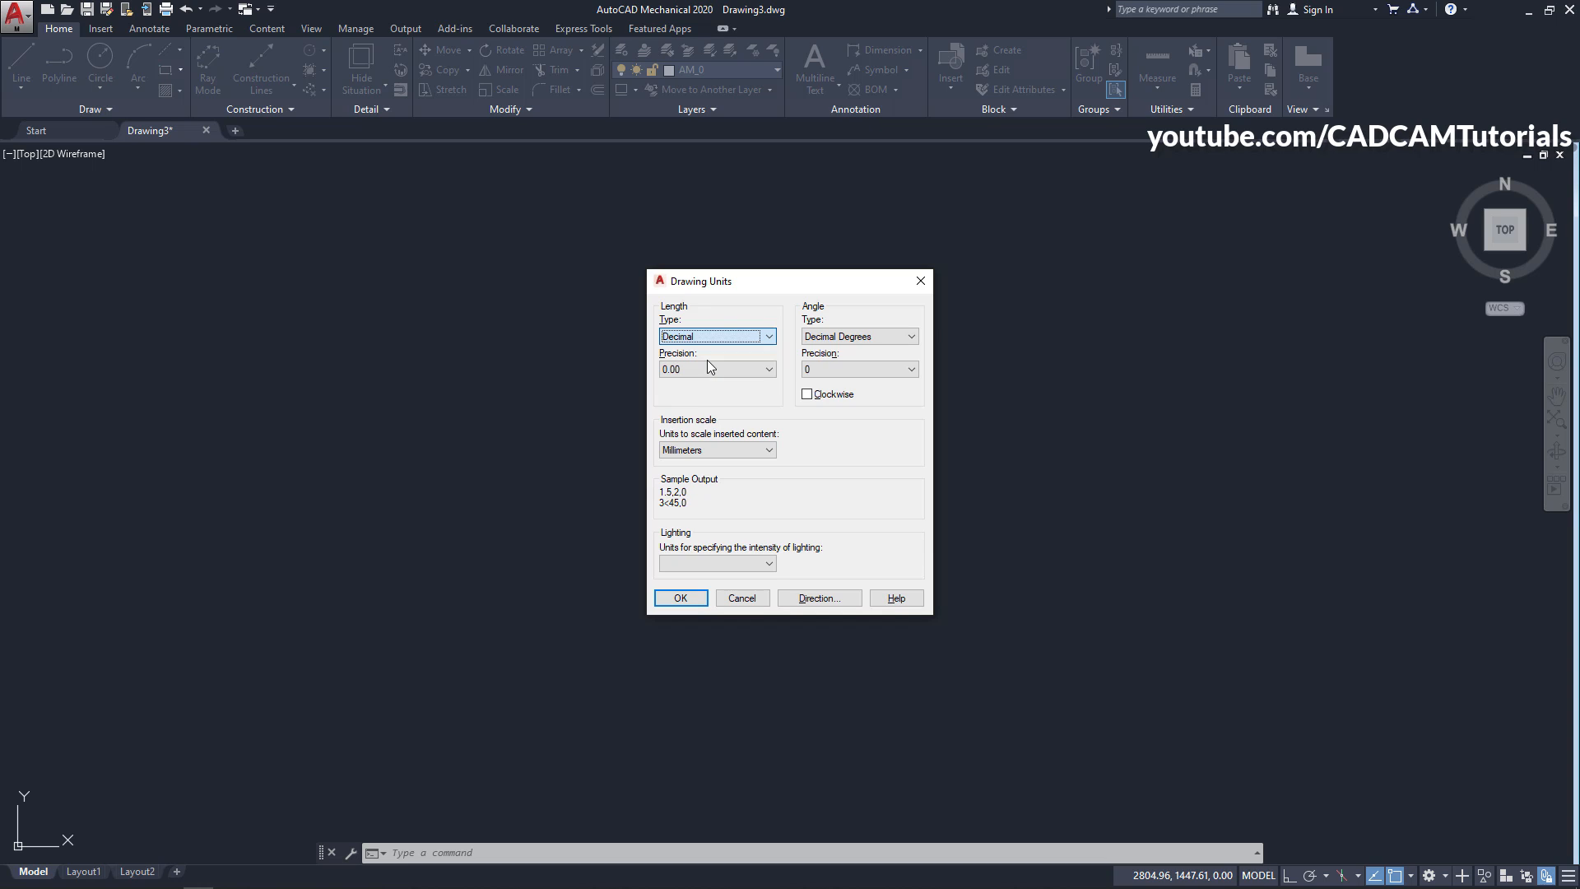
- Check the options for length precision, angle type and angle precision, and accept the drawing units
{"action": "left_click", "coordinate": [770, 370]}
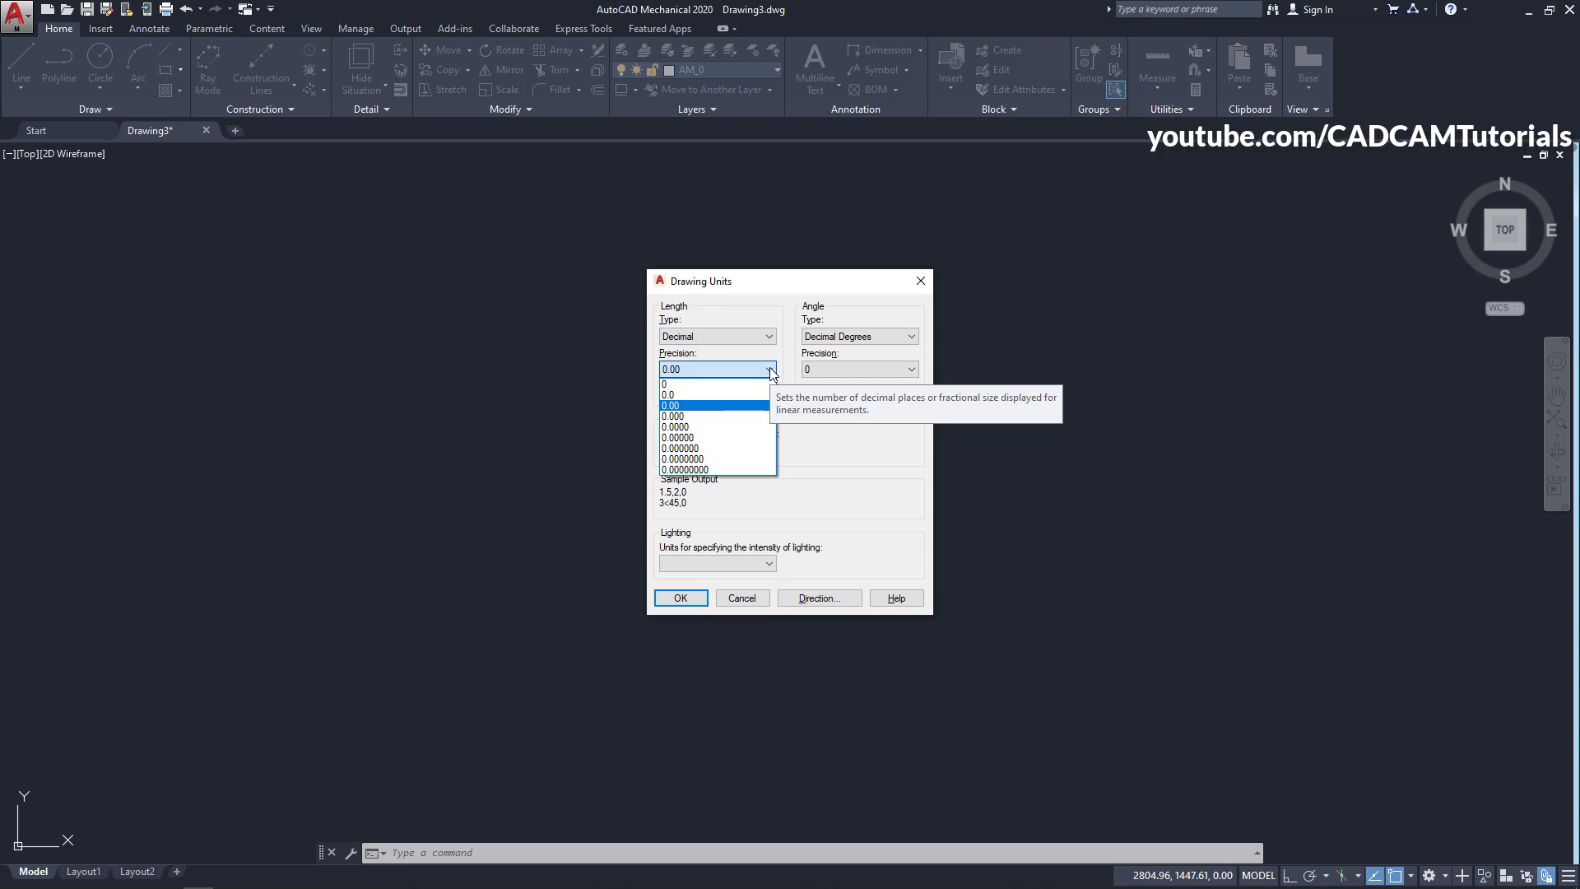
{"action": "left_click", "coordinate": [771, 371]}
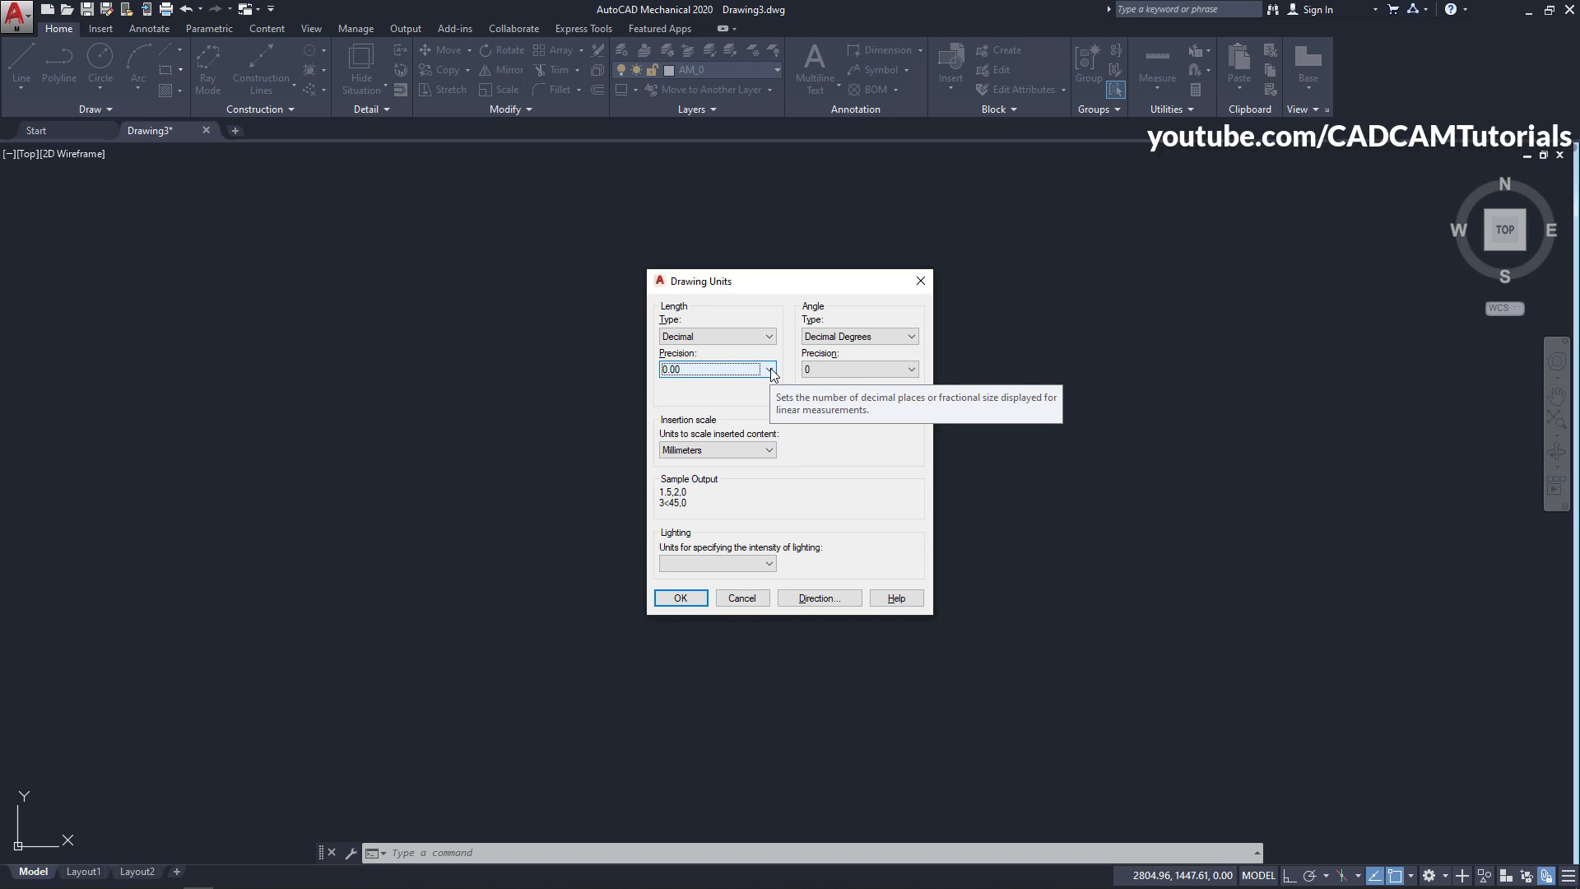
{"action": "left_click", "coordinate": [917, 339]}
{"action": "left_click", "coordinate": [913, 343]}
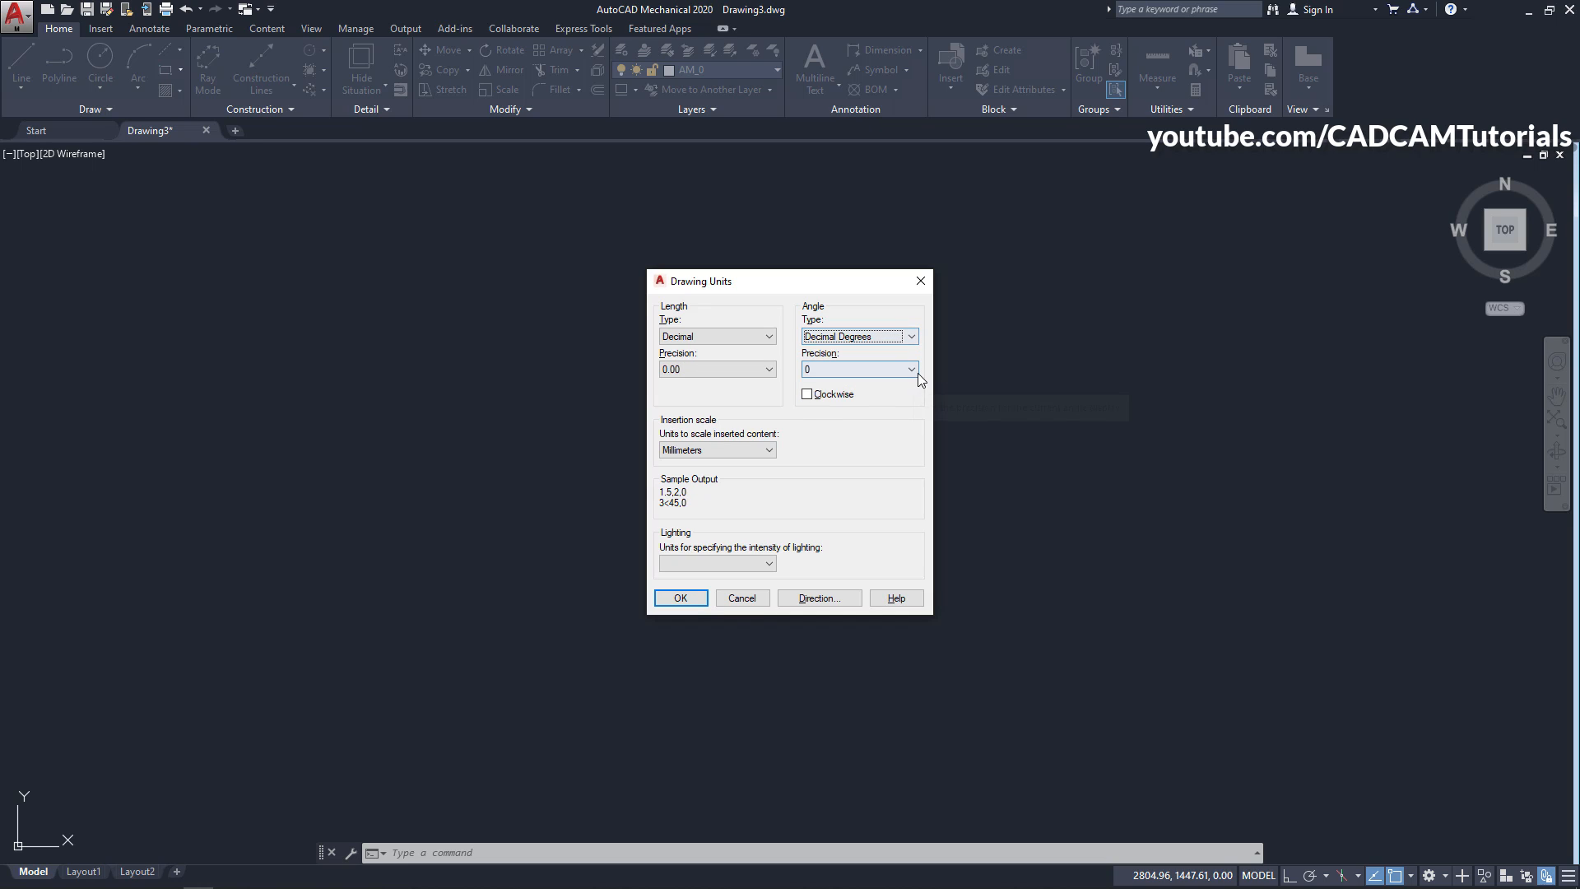
{"action": "left_click", "coordinate": [915, 367]}
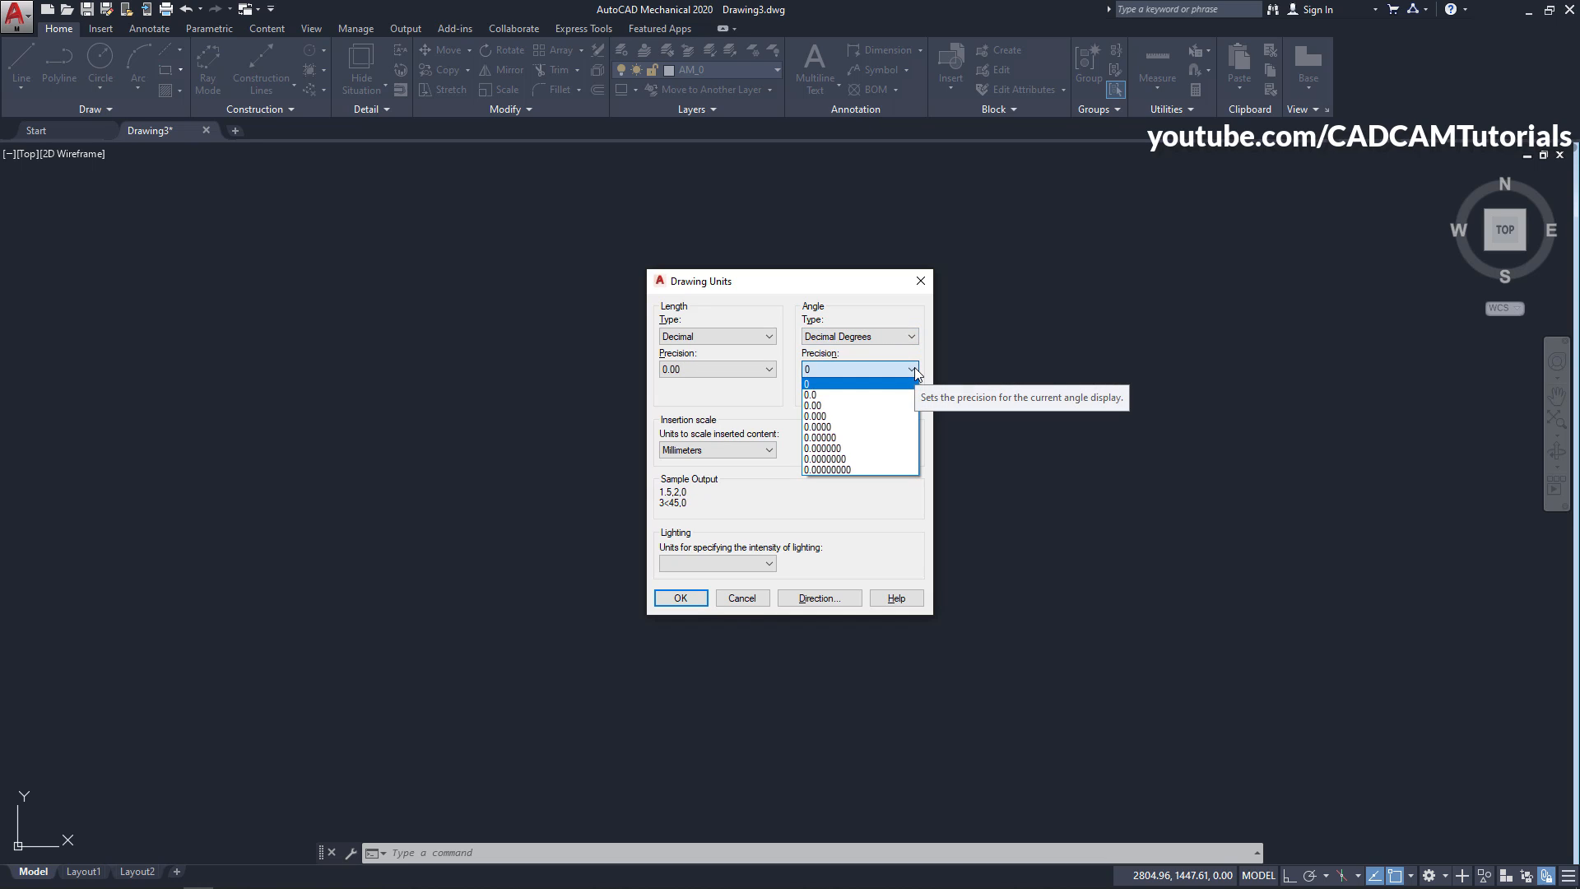
{"action": "left_click", "coordinate": [915, 367]}
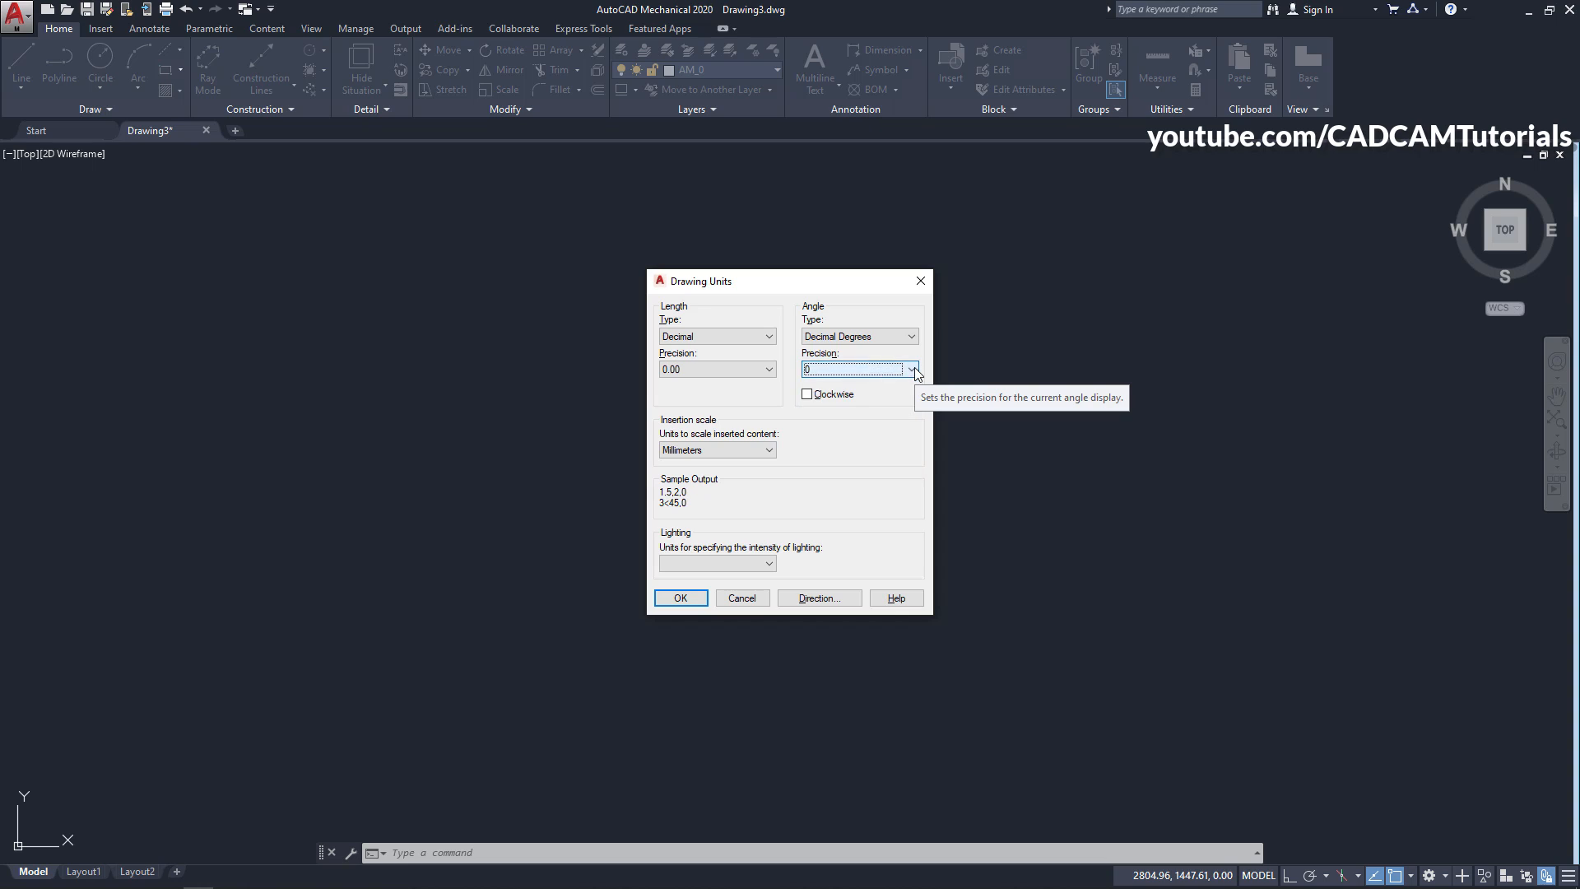
{"action": "left_click", "coordinate": [683, 598]}
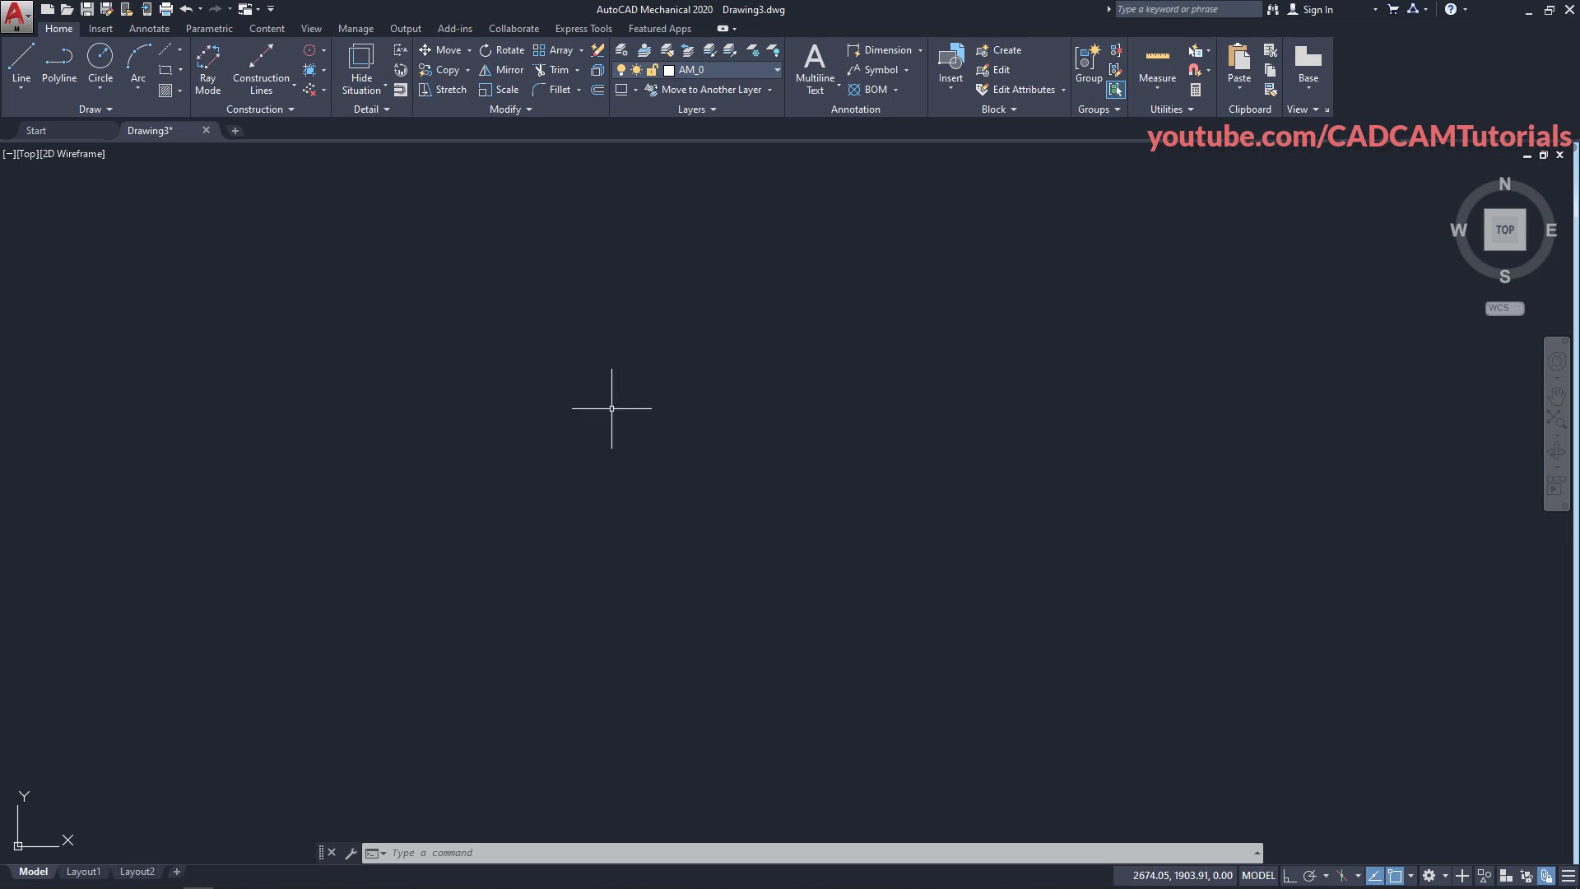
- Create another drawing from the am_ansi.dwt template
{"action": "left_click", "coordinate": [61, 132]}
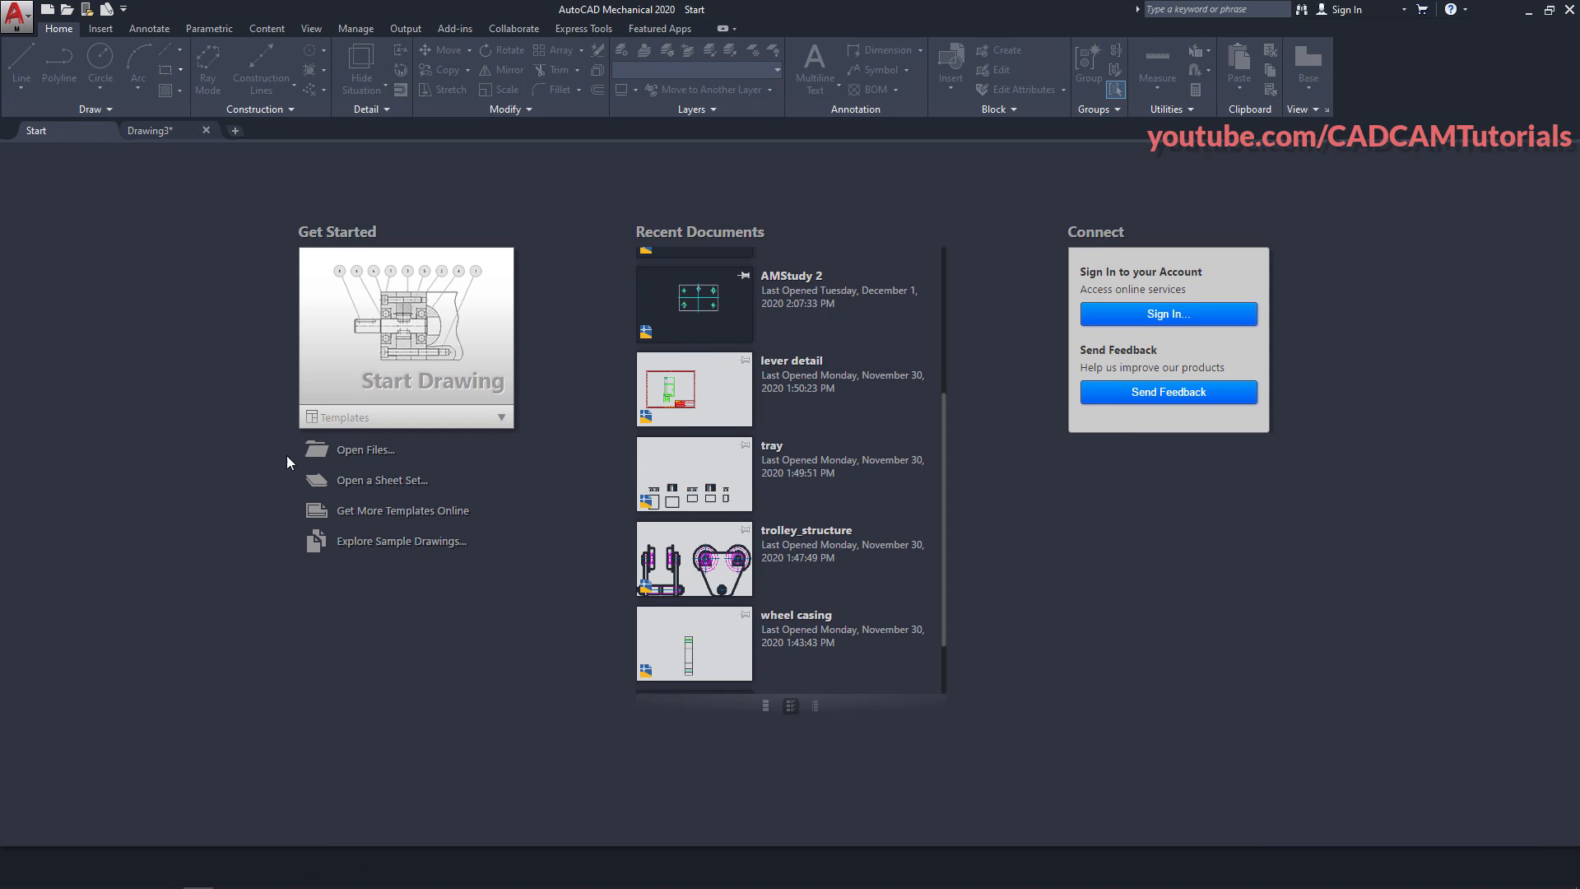
{"action": "left_click", "coordinate": [501, 419]}
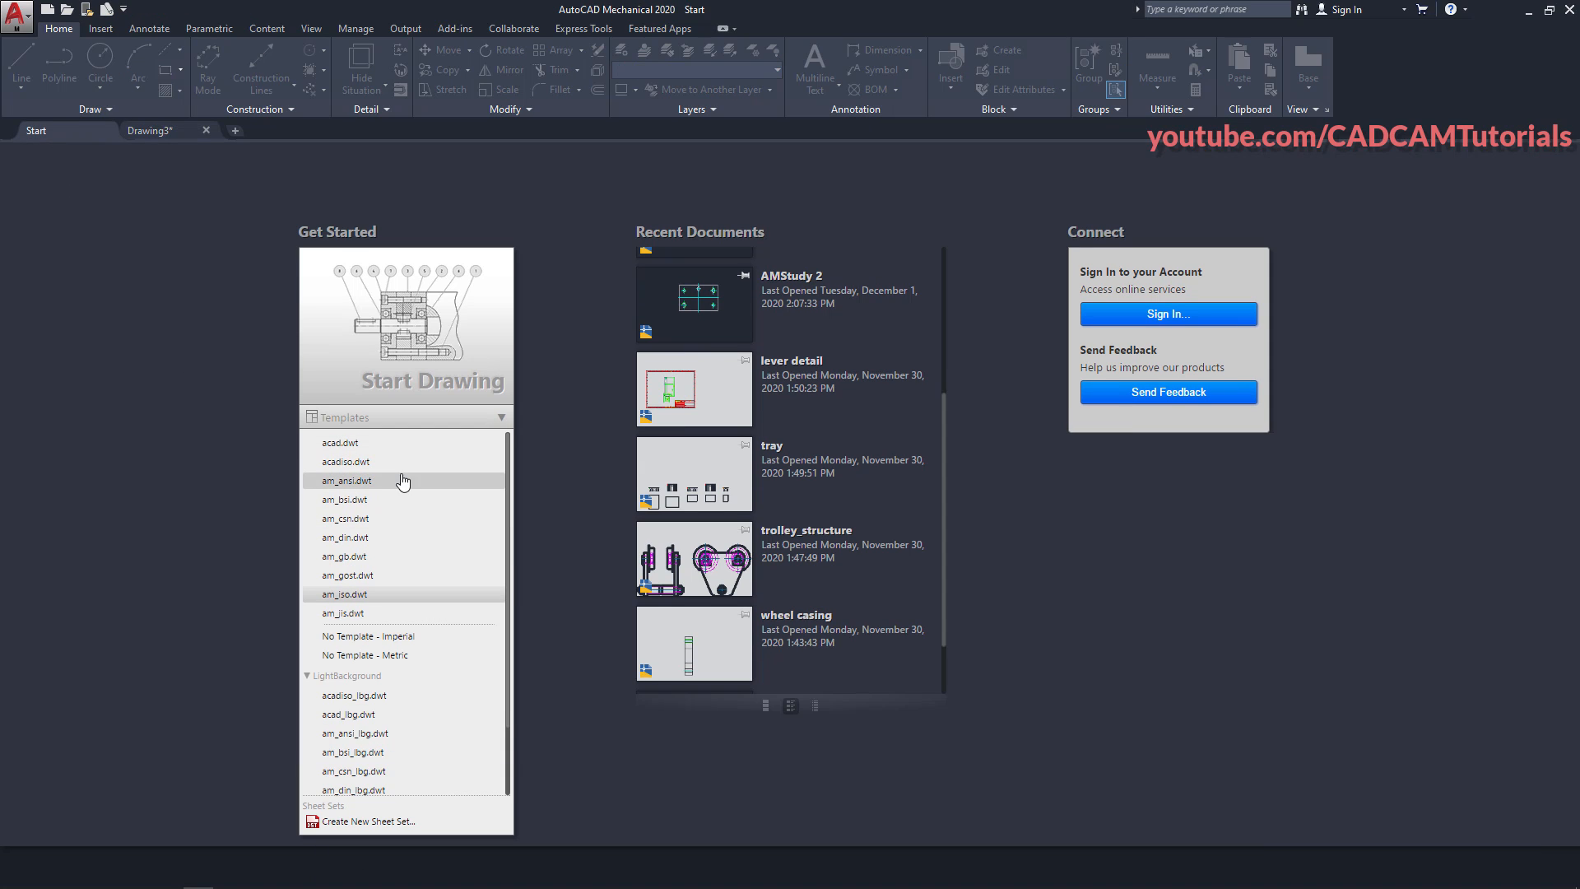
{"action": "left_click", "coordinate": [367, 481]}
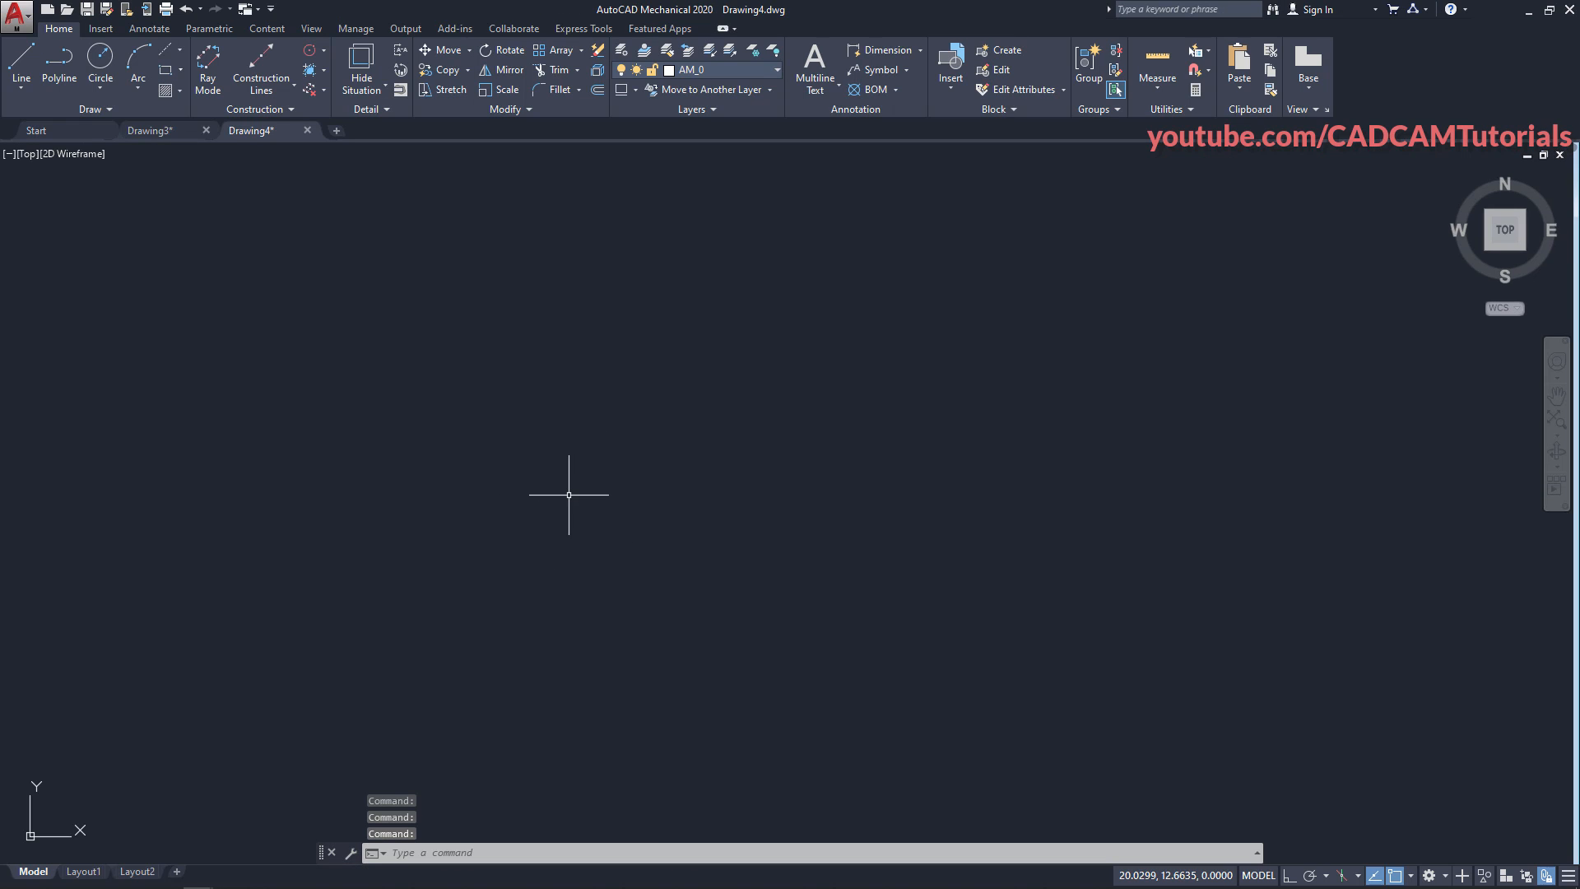
- Try the Engineering and Architectural length types in this drawing's units settings to compare their sample output
{"action": "type", "text": "u"}
{"action": "key", "text": "Return"}
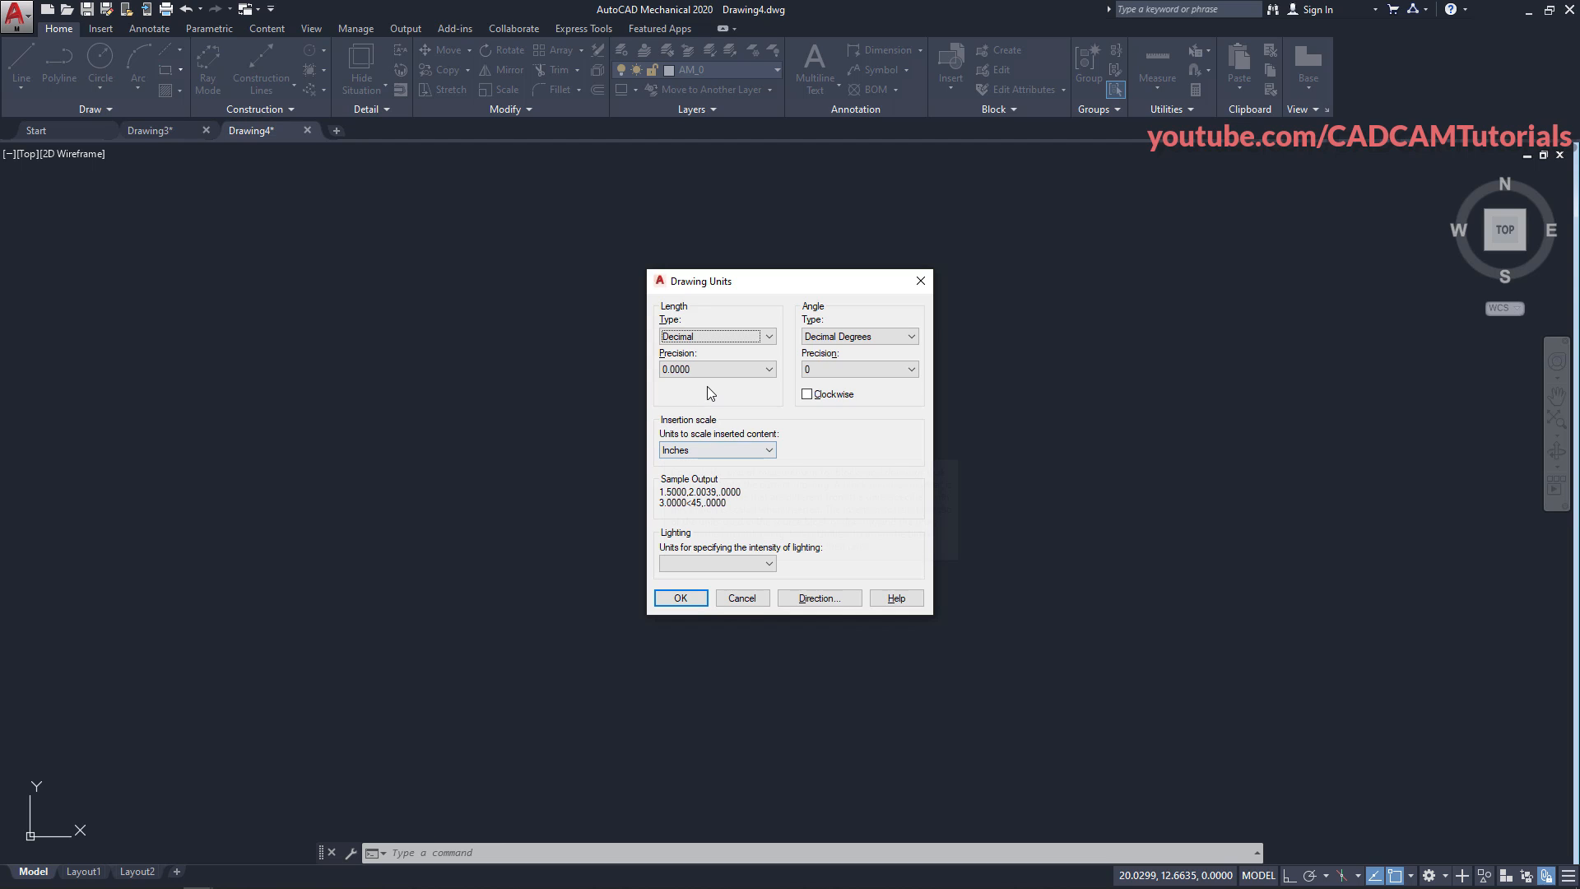
{"action": "left_click", "coordinate": [771, 336]}
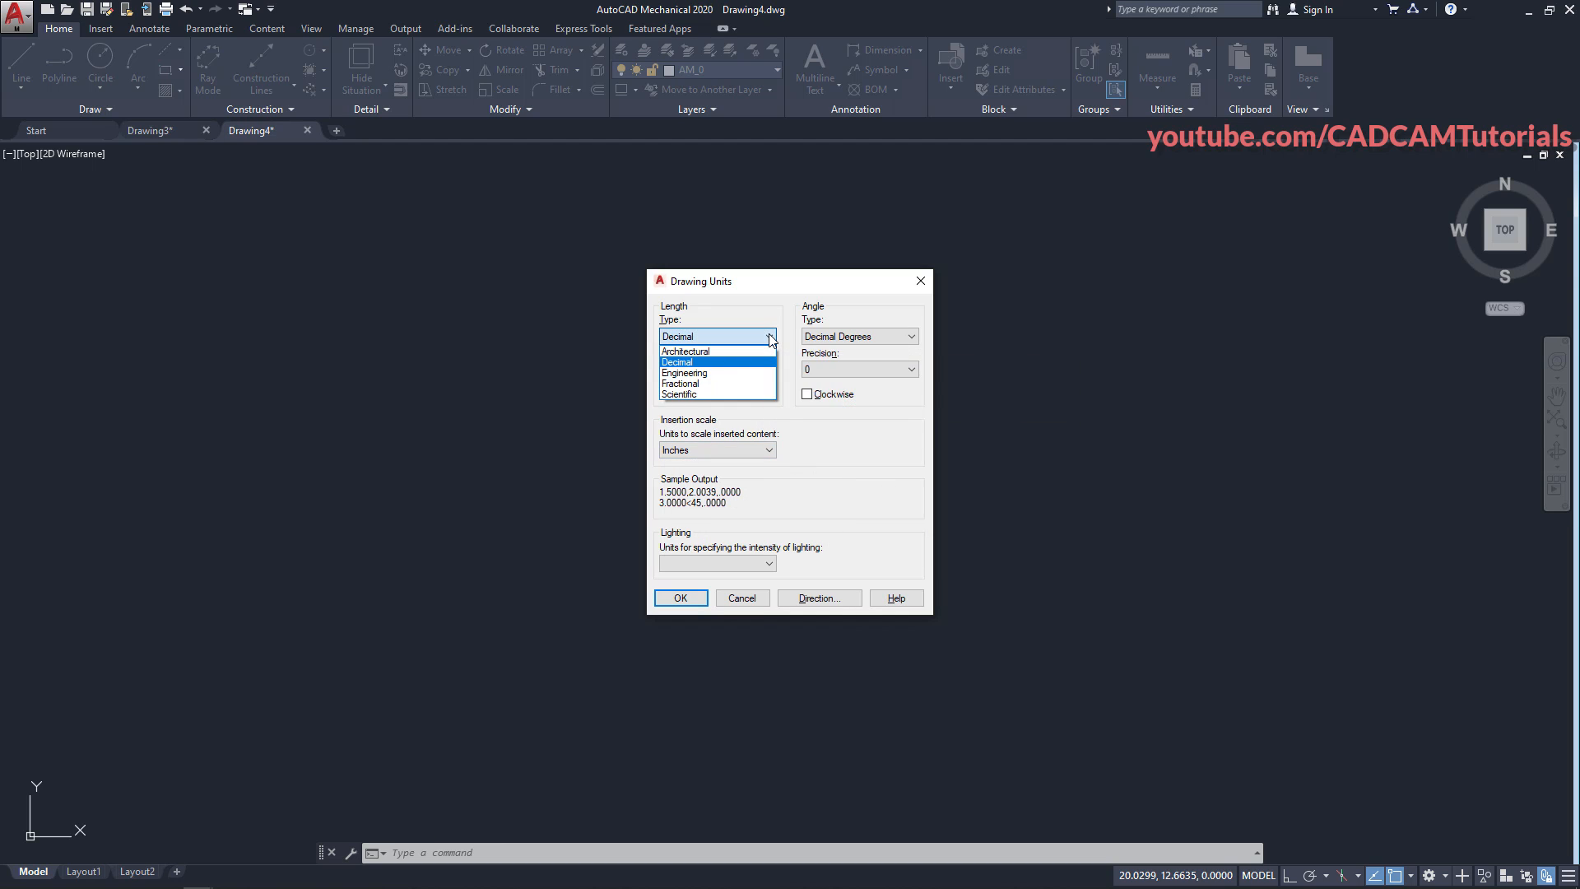
{"action": "left_click", "coordinate": [702, 377]}
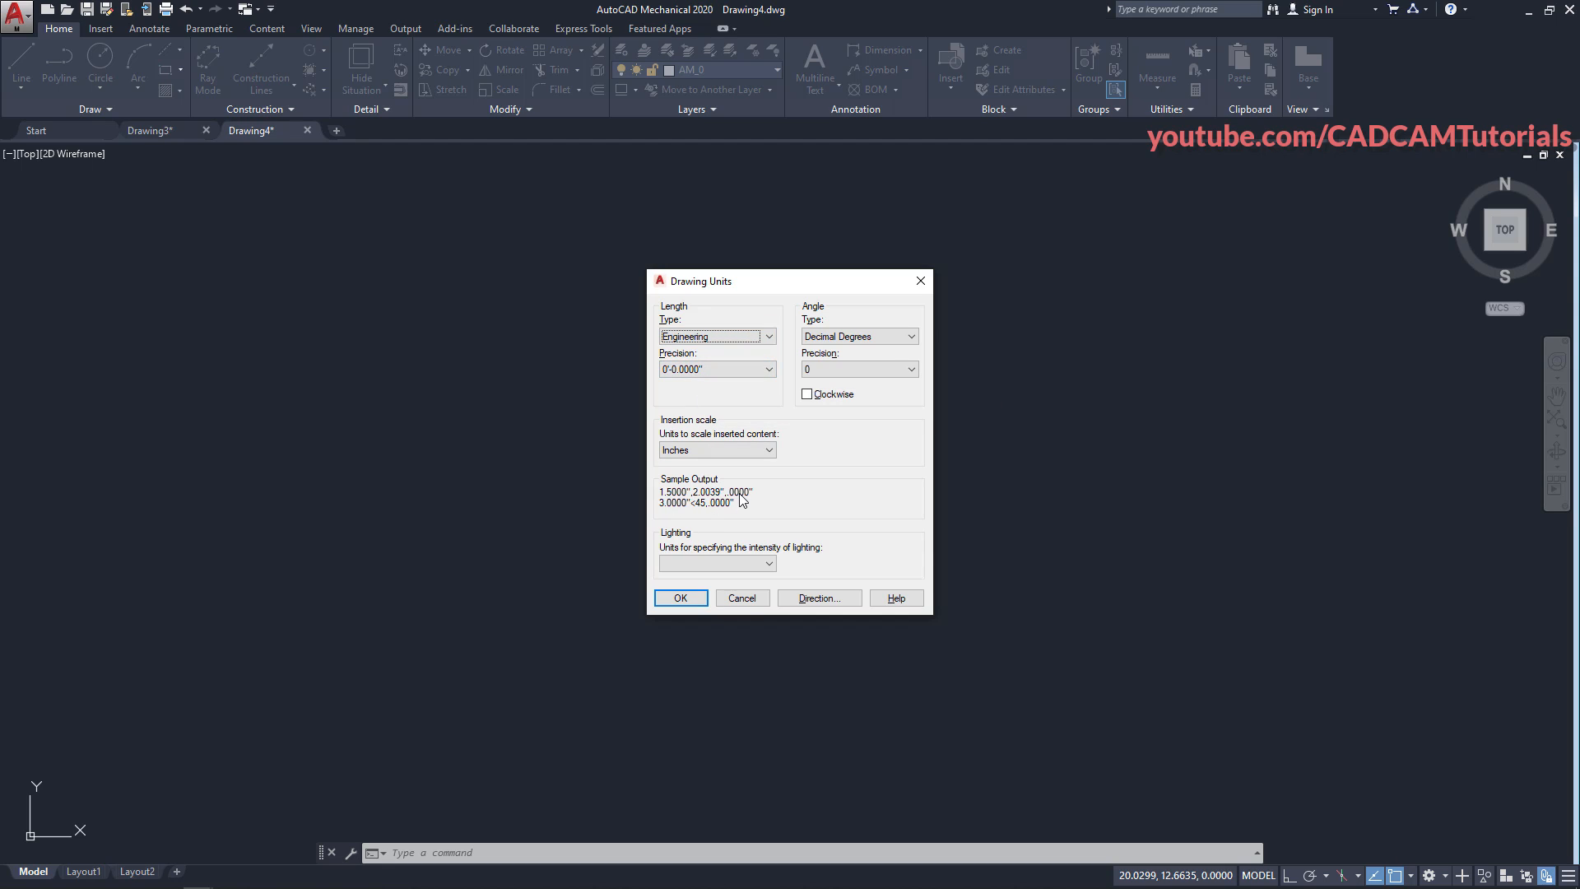
{"action": "left_click", "coordinate": [768, 339]}
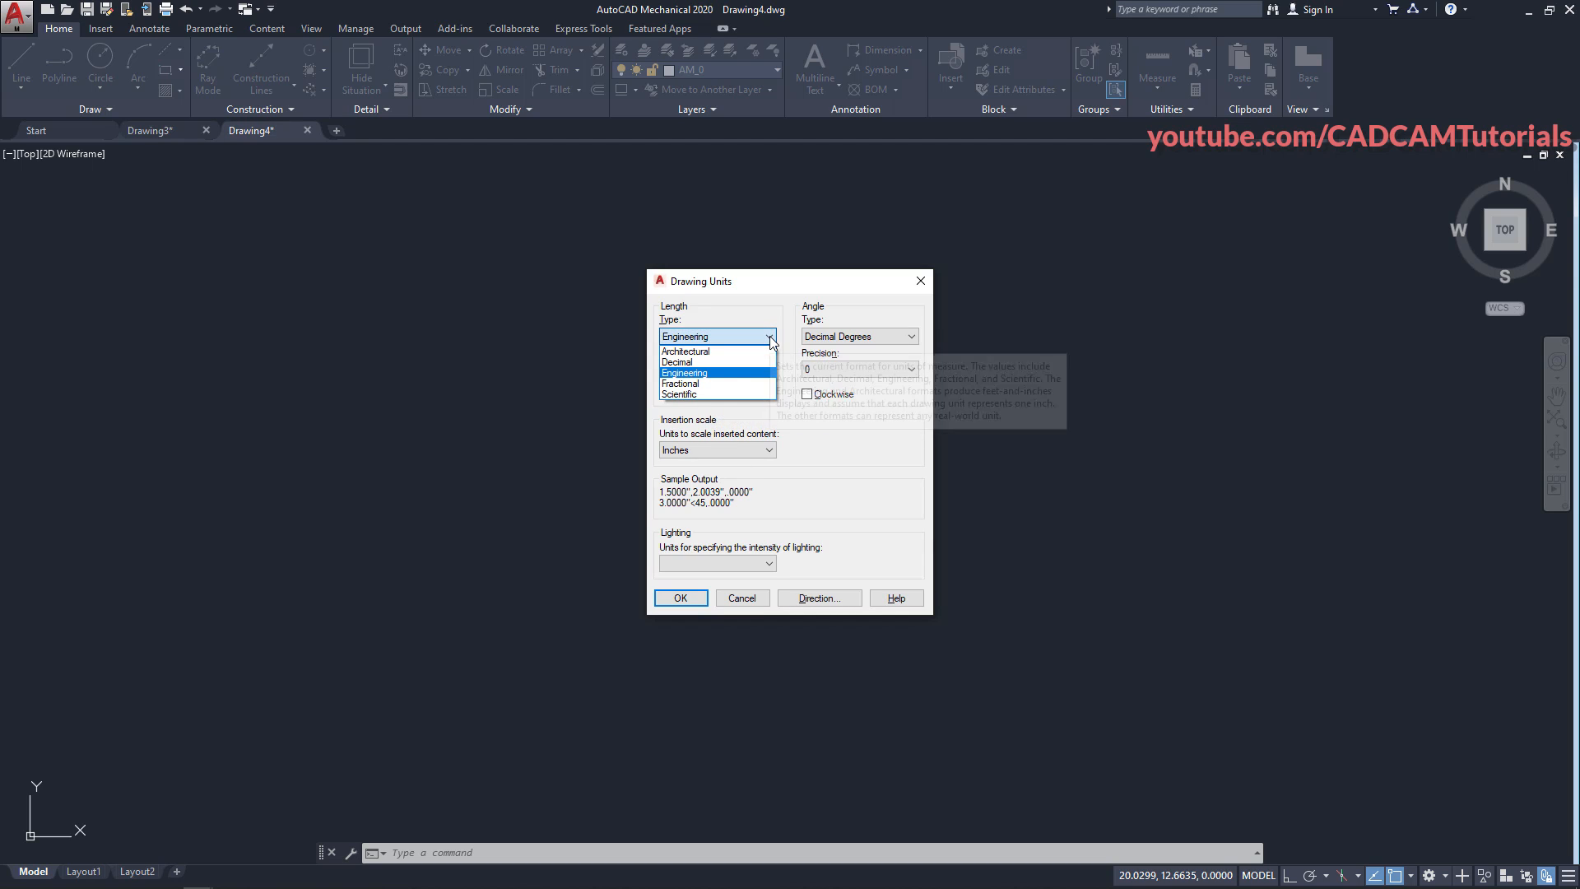
{"action": "left_click", "coordinate": [718, 355]}
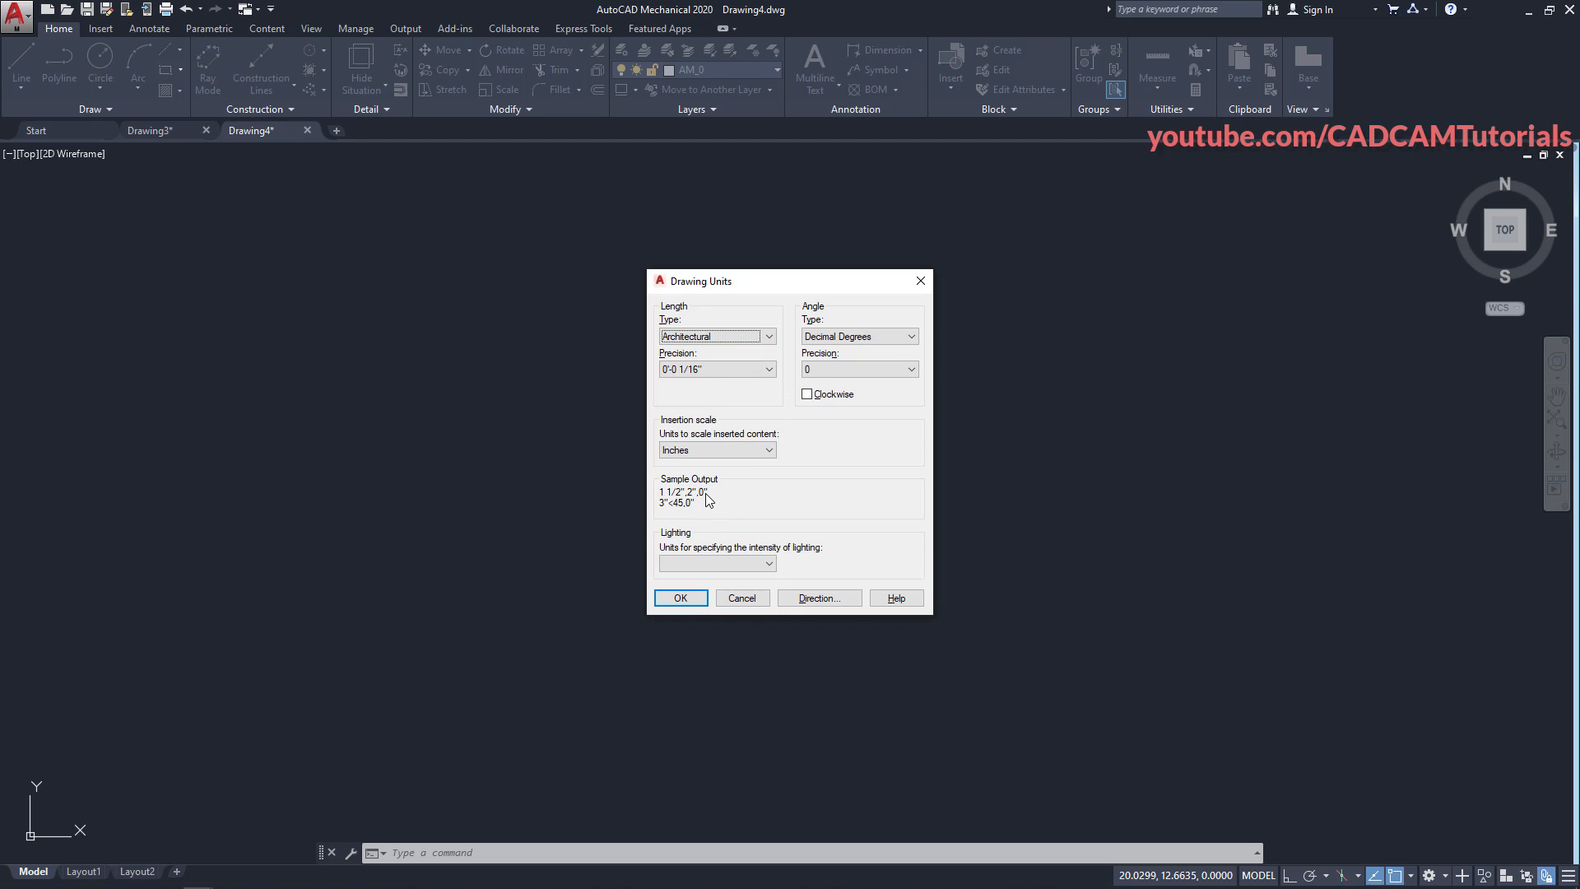
- Cancel the drawing units changes and close the am_ansi-based drawing without saving it
{"action": "left_click", "coordinate": [742, 599]}
{"action": "left_click", "coordinate": [307, 130]}
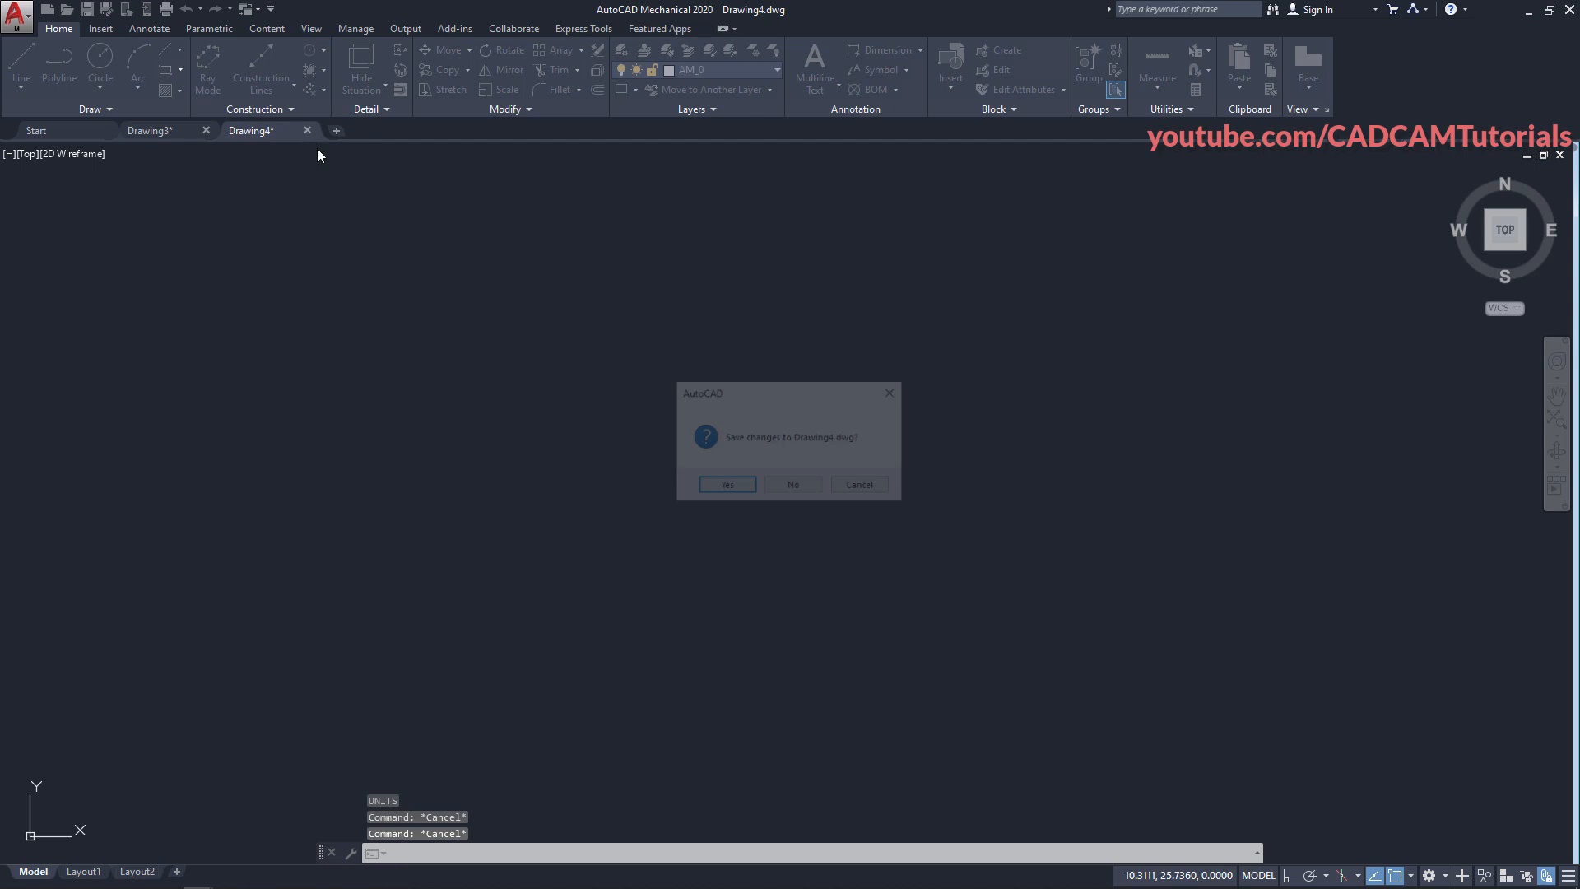
{"action": "left_click", "coordinate": [794, 487]}
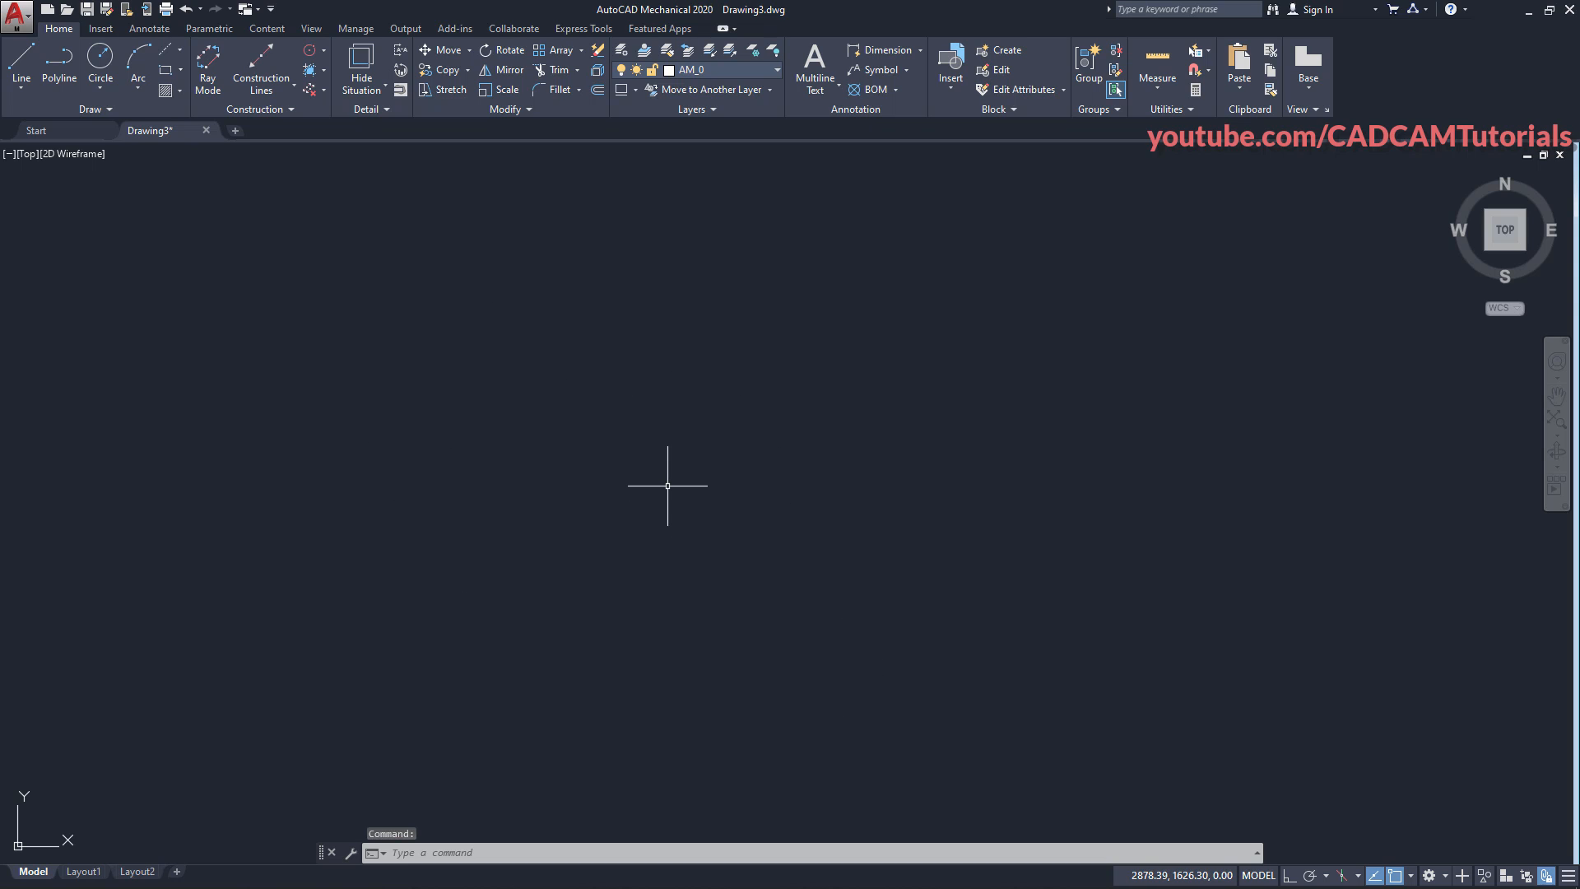
- Begin a two-corner rectangle by placing its first corner in the lower middle of the empty drawing area
{"action": "left_click", "coordinate": [167, 78]}
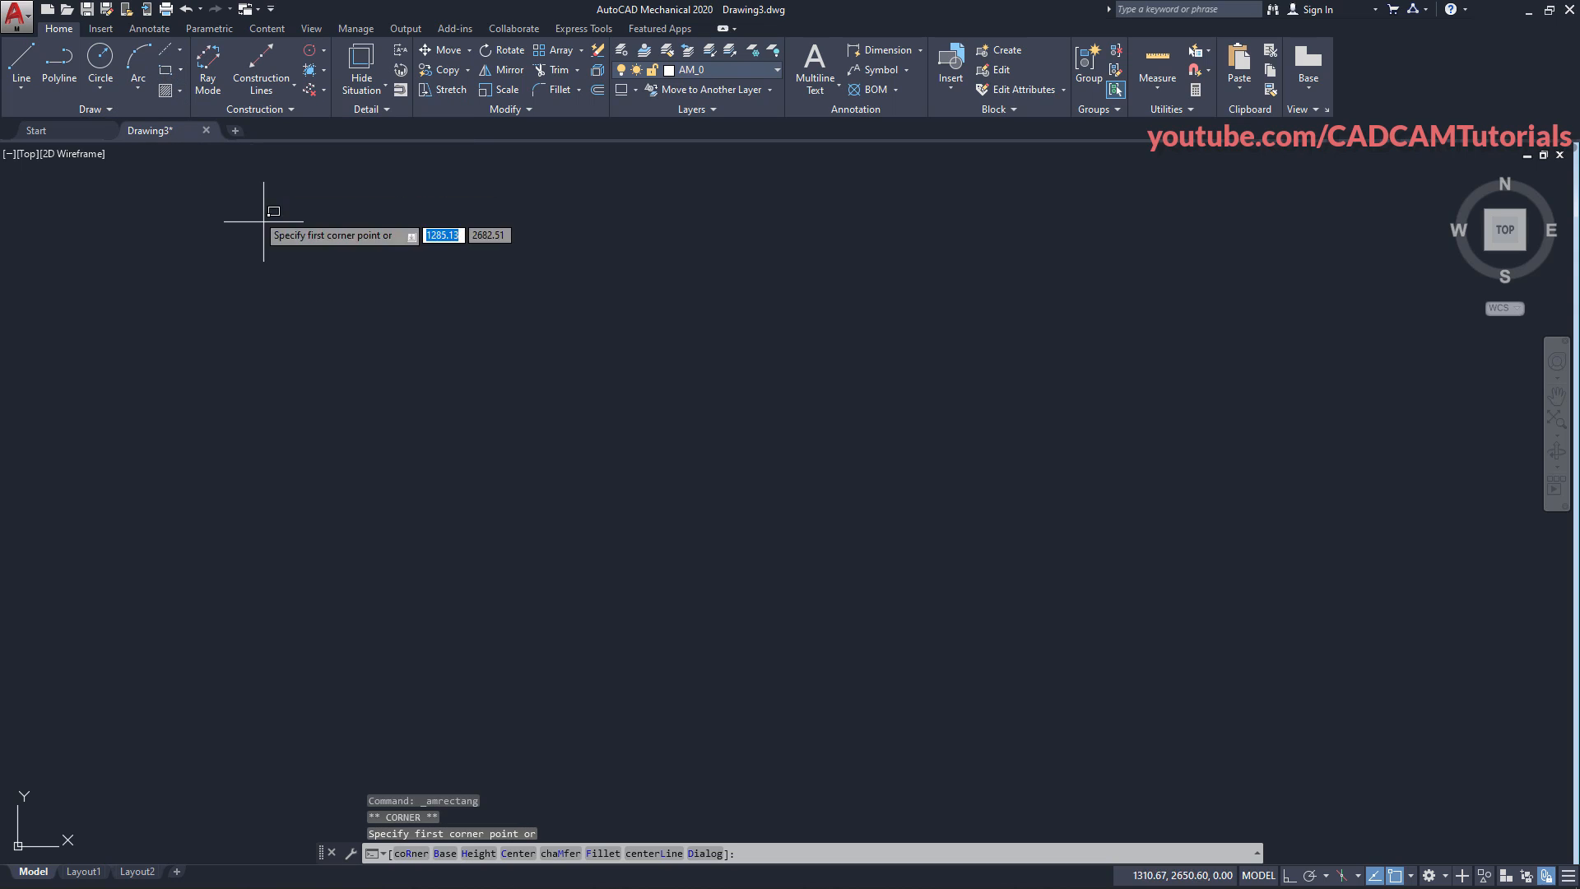
{"action": "left_click", "coordinate": [506, 584]}
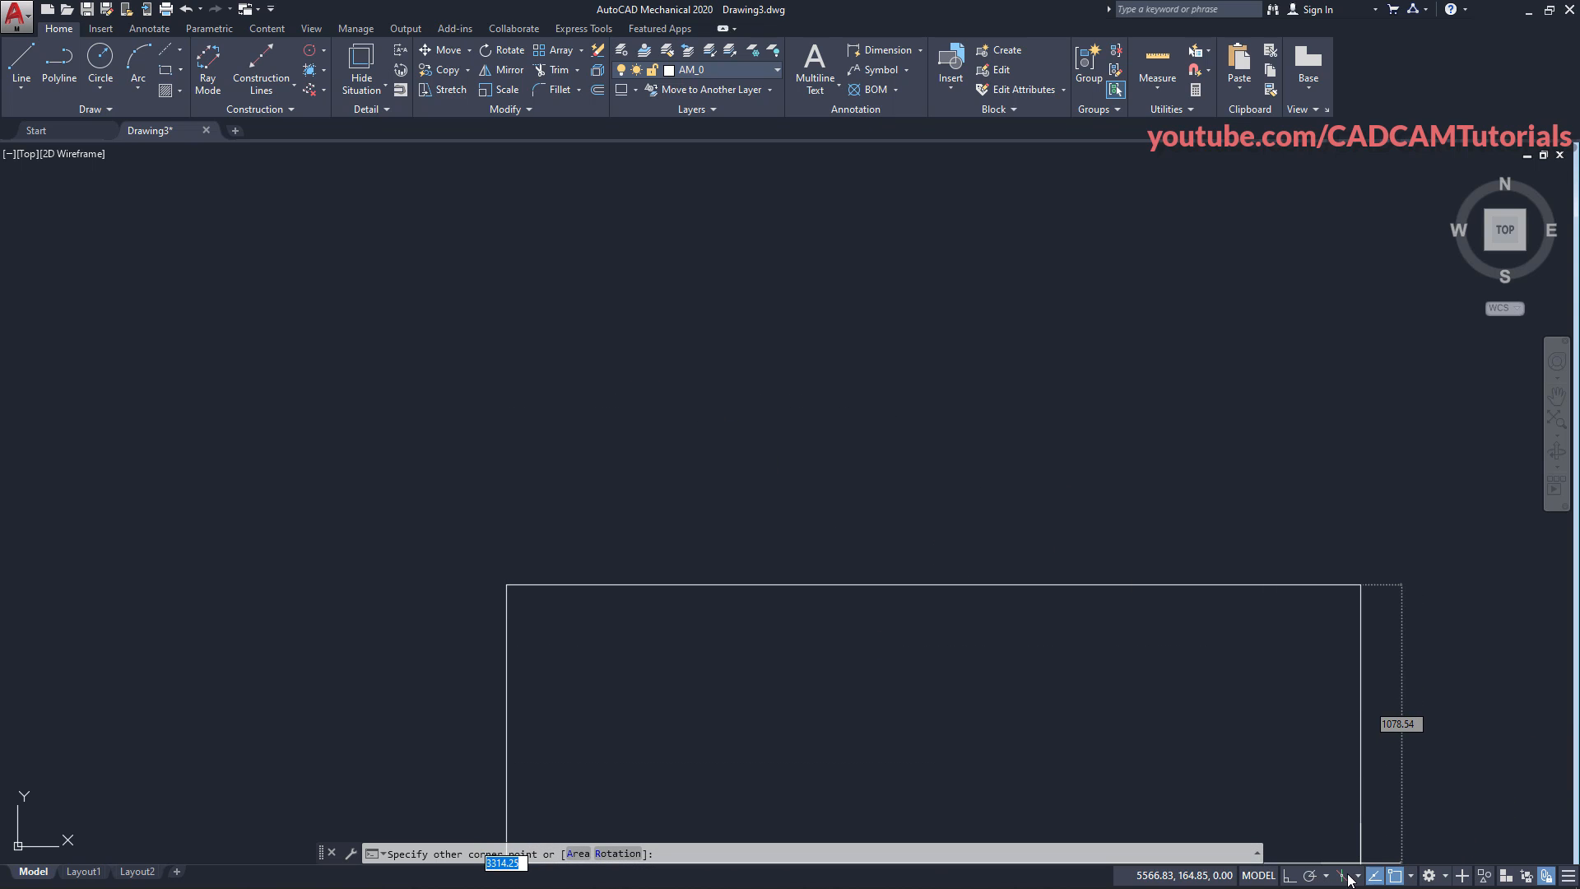
- Add the Dynamic Input control to the status bar, and switch dynamic input off and back on during the rectangle command
{"action": "left_click", "coordinate": [1569, 879]}
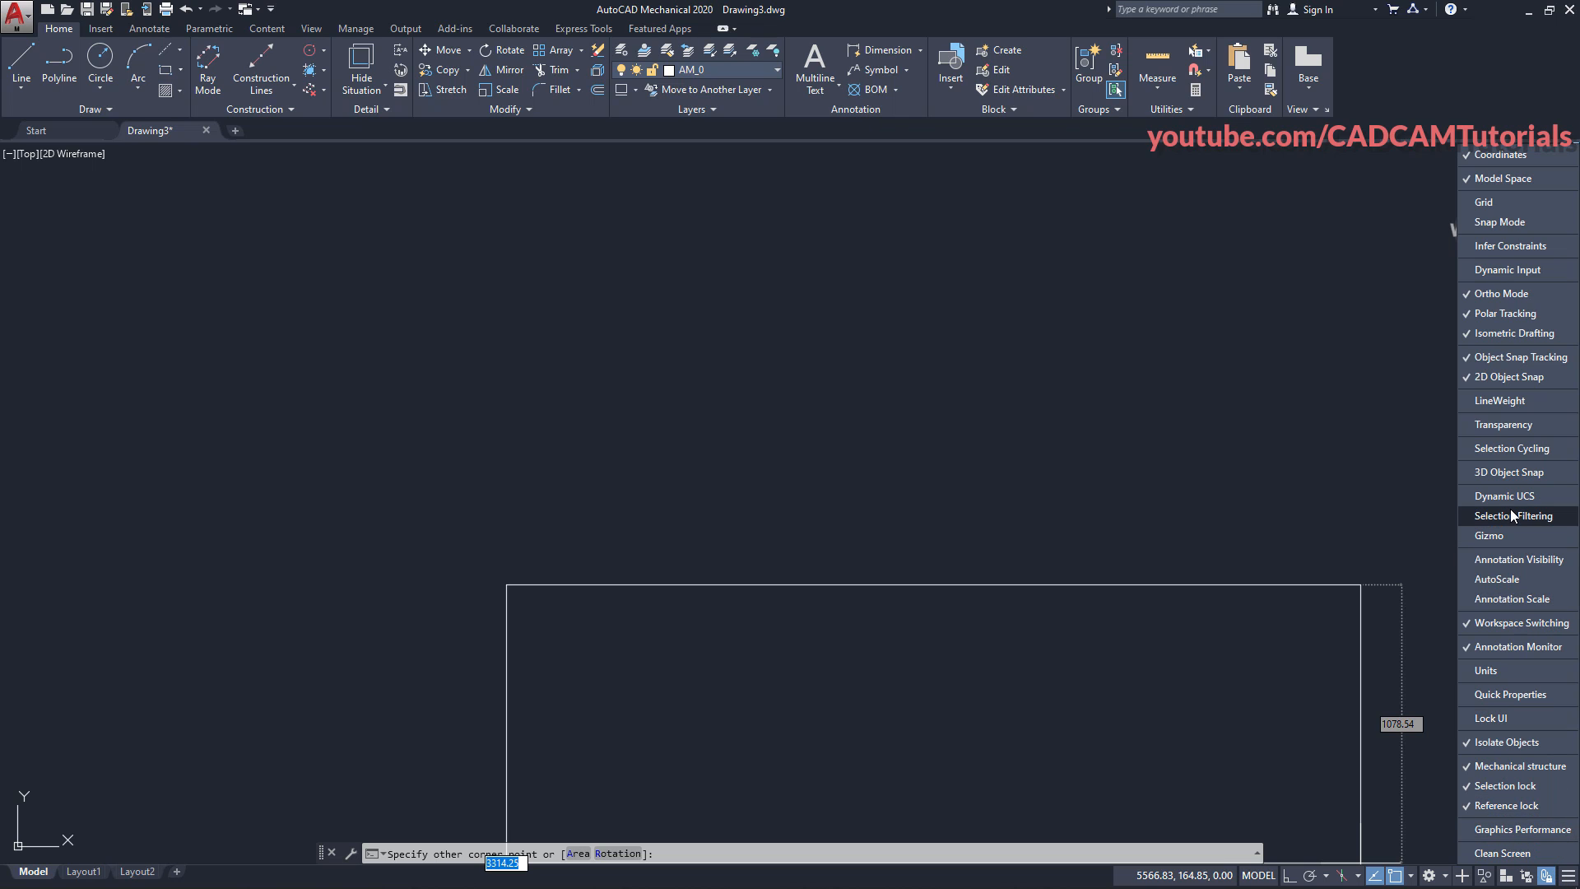
{"action": "left_click", "coordinate": [1491, 272]}
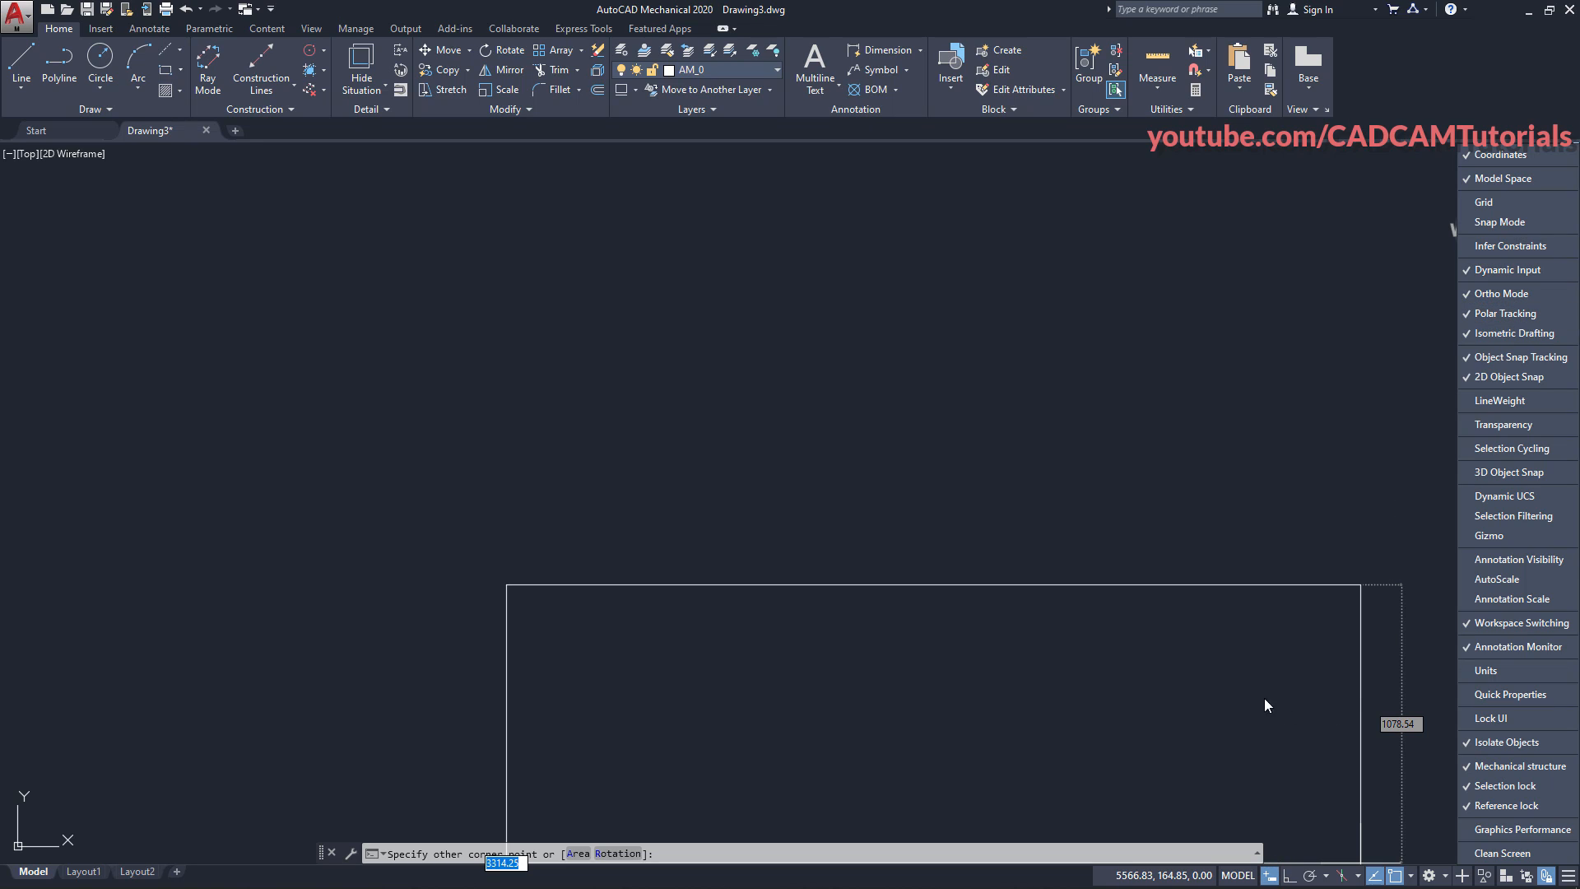
{"action": "left_click", "coordinate": [1138, 685]}
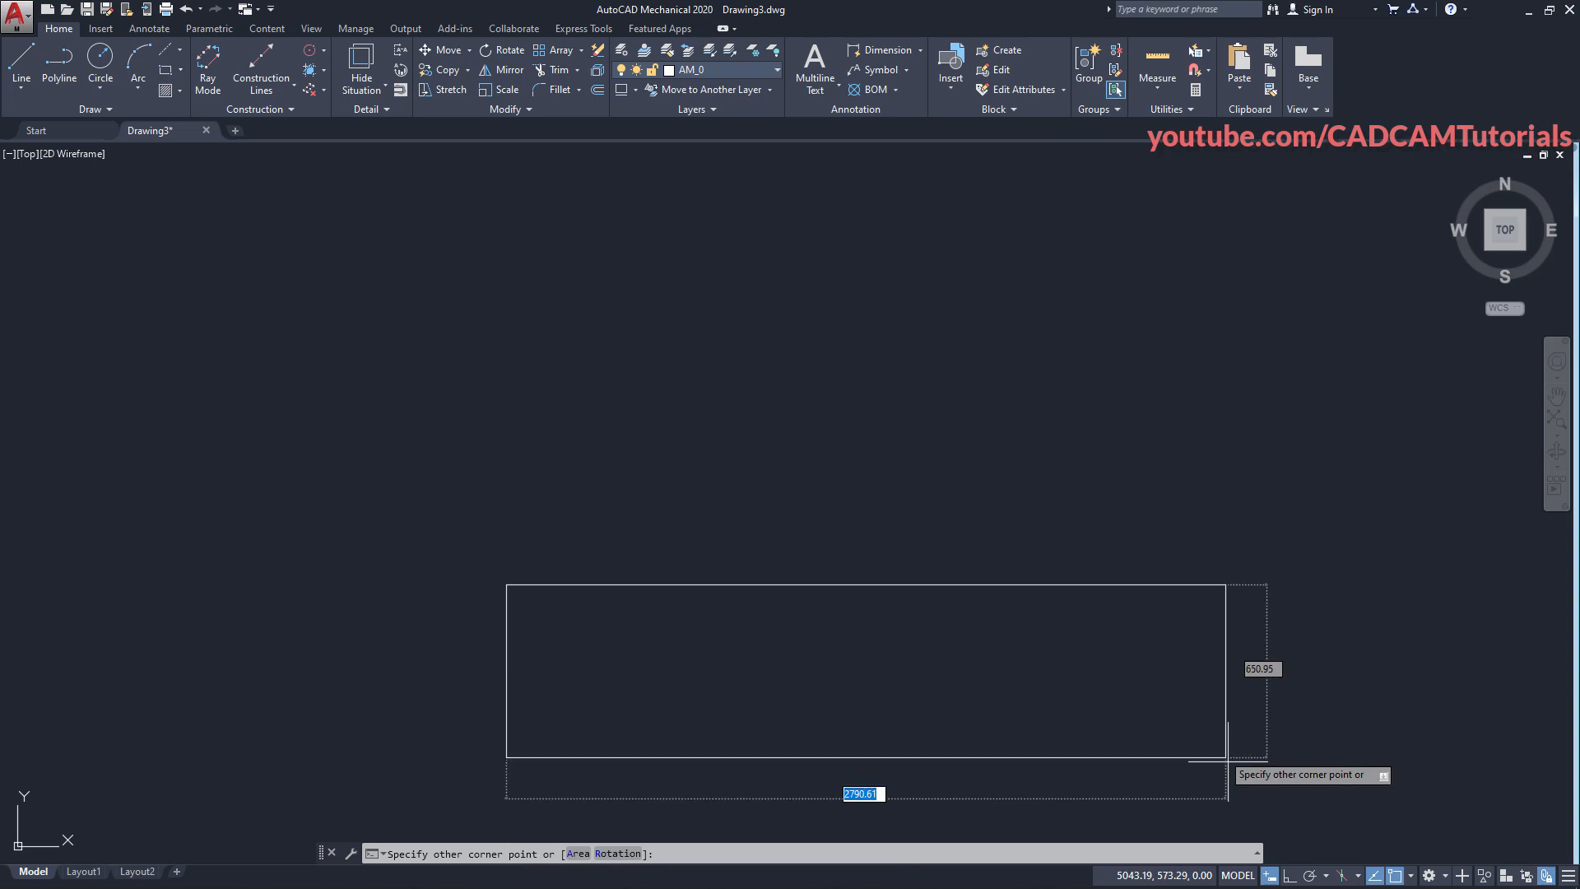
{"action": "left_click", "coordinate": [1273, 878]}
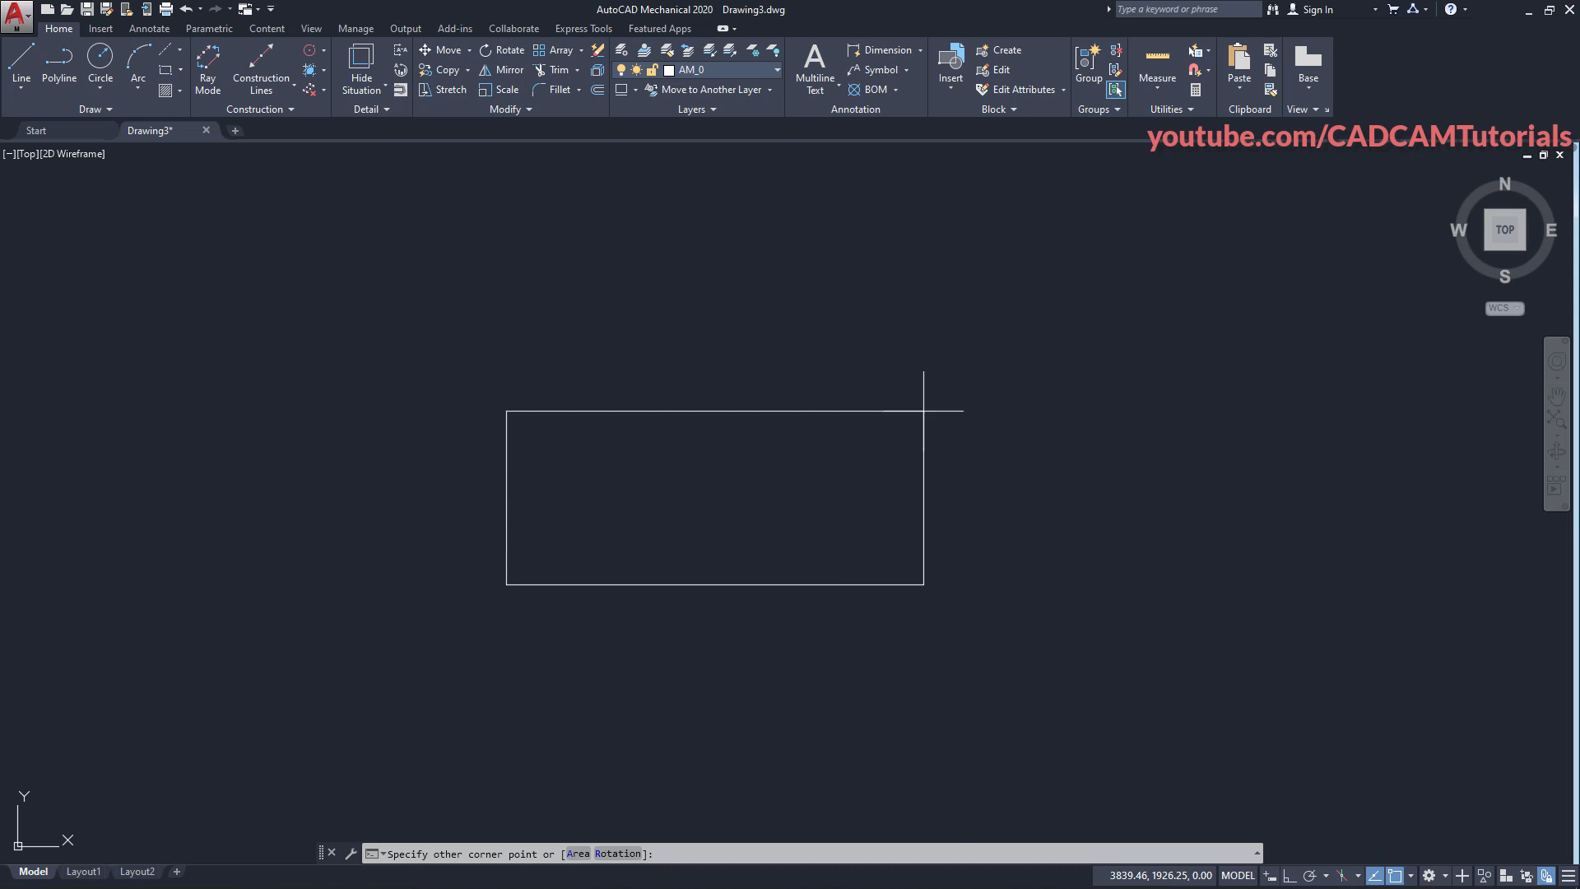
{"action": "left_click", "coordinate": [1270, 878]}
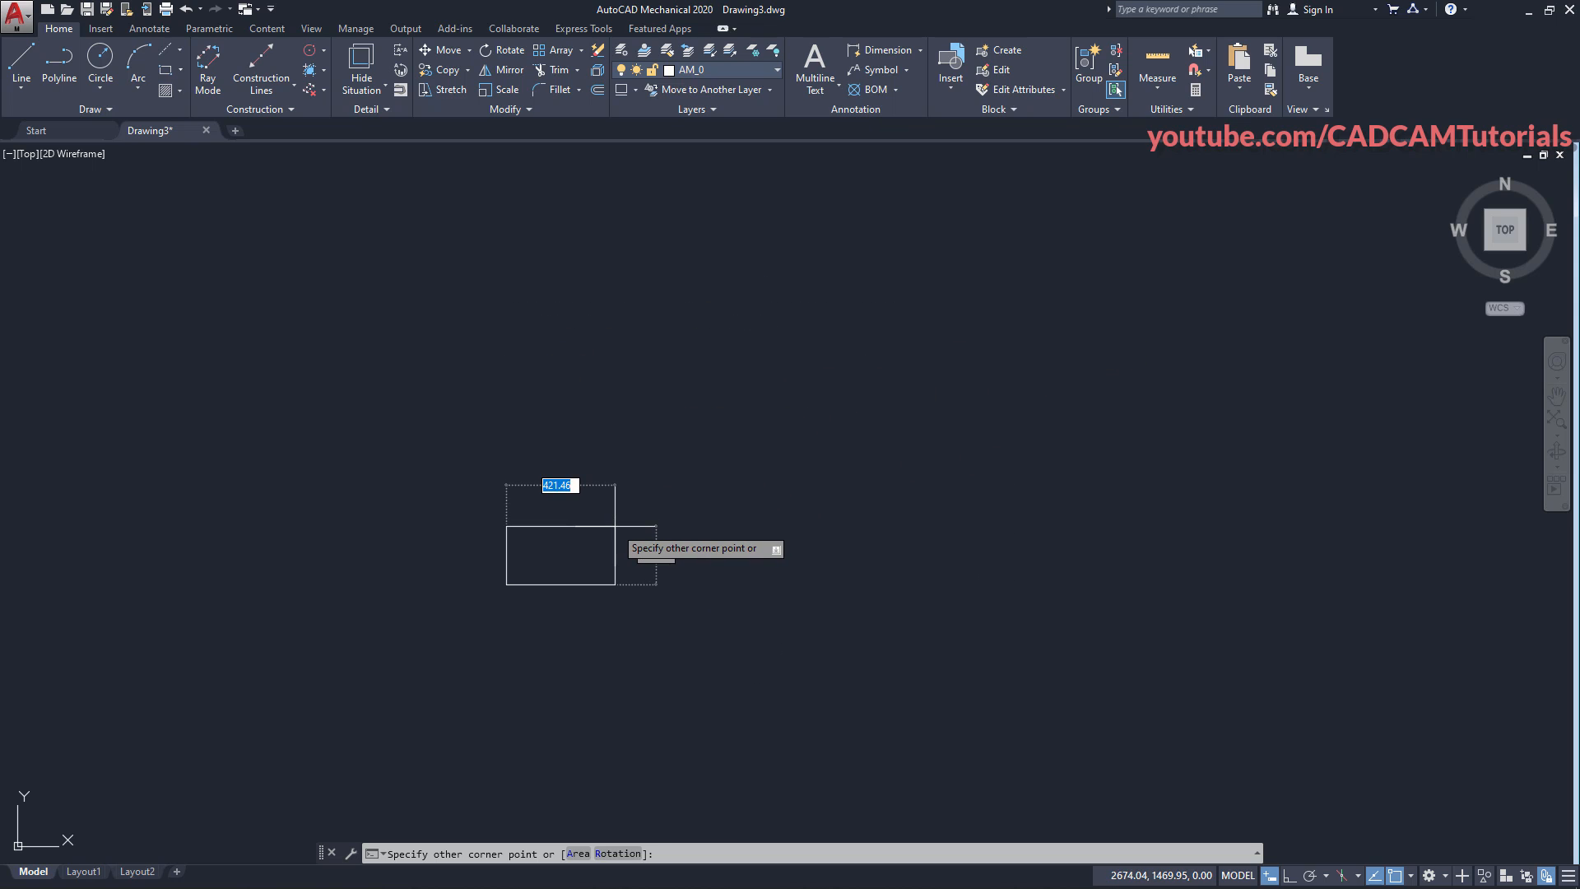
- Complete the rectangle with a width of 200 and a height of 100 using dynamic input
{"action": "type", "text": "200"}
{"action": "key", "text": "Tab"}
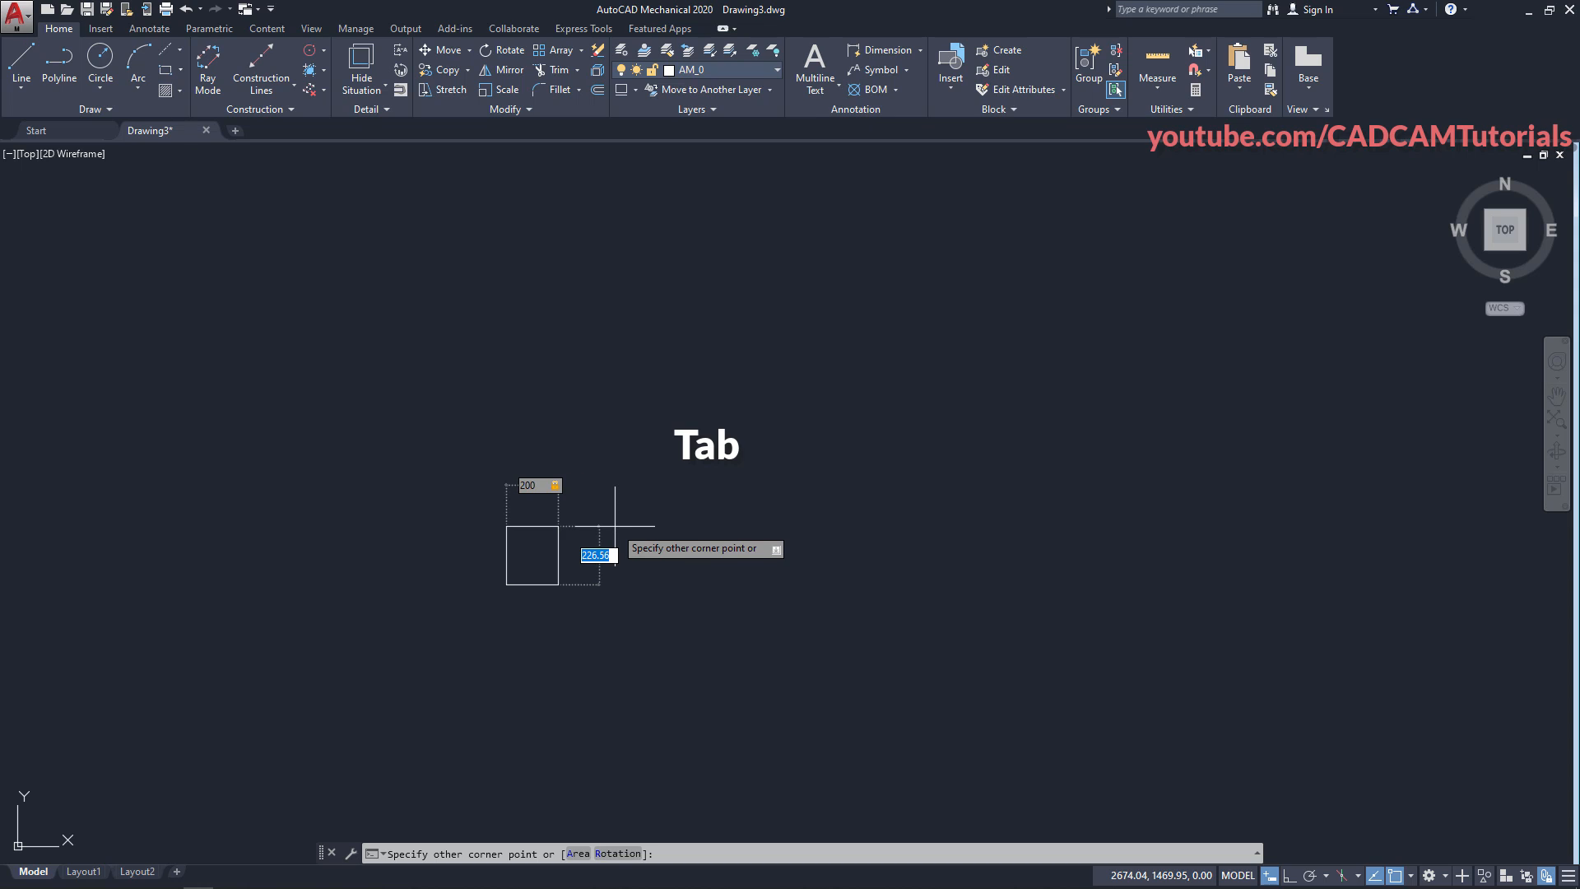
{"action": "type", "text": "100"}
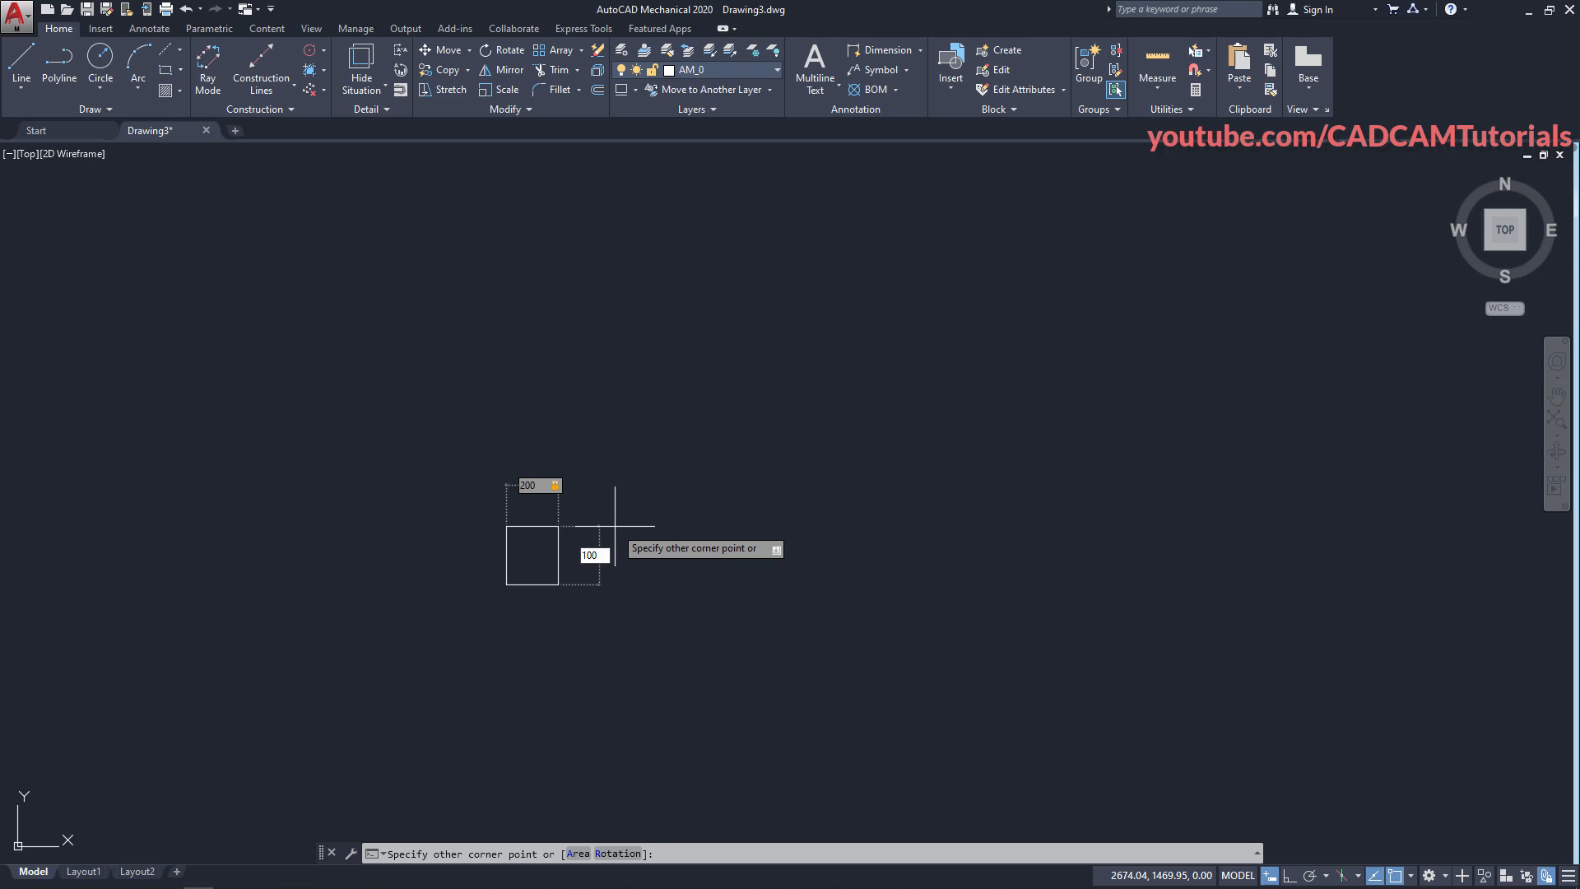
{"action": "key", "text": "Return"}
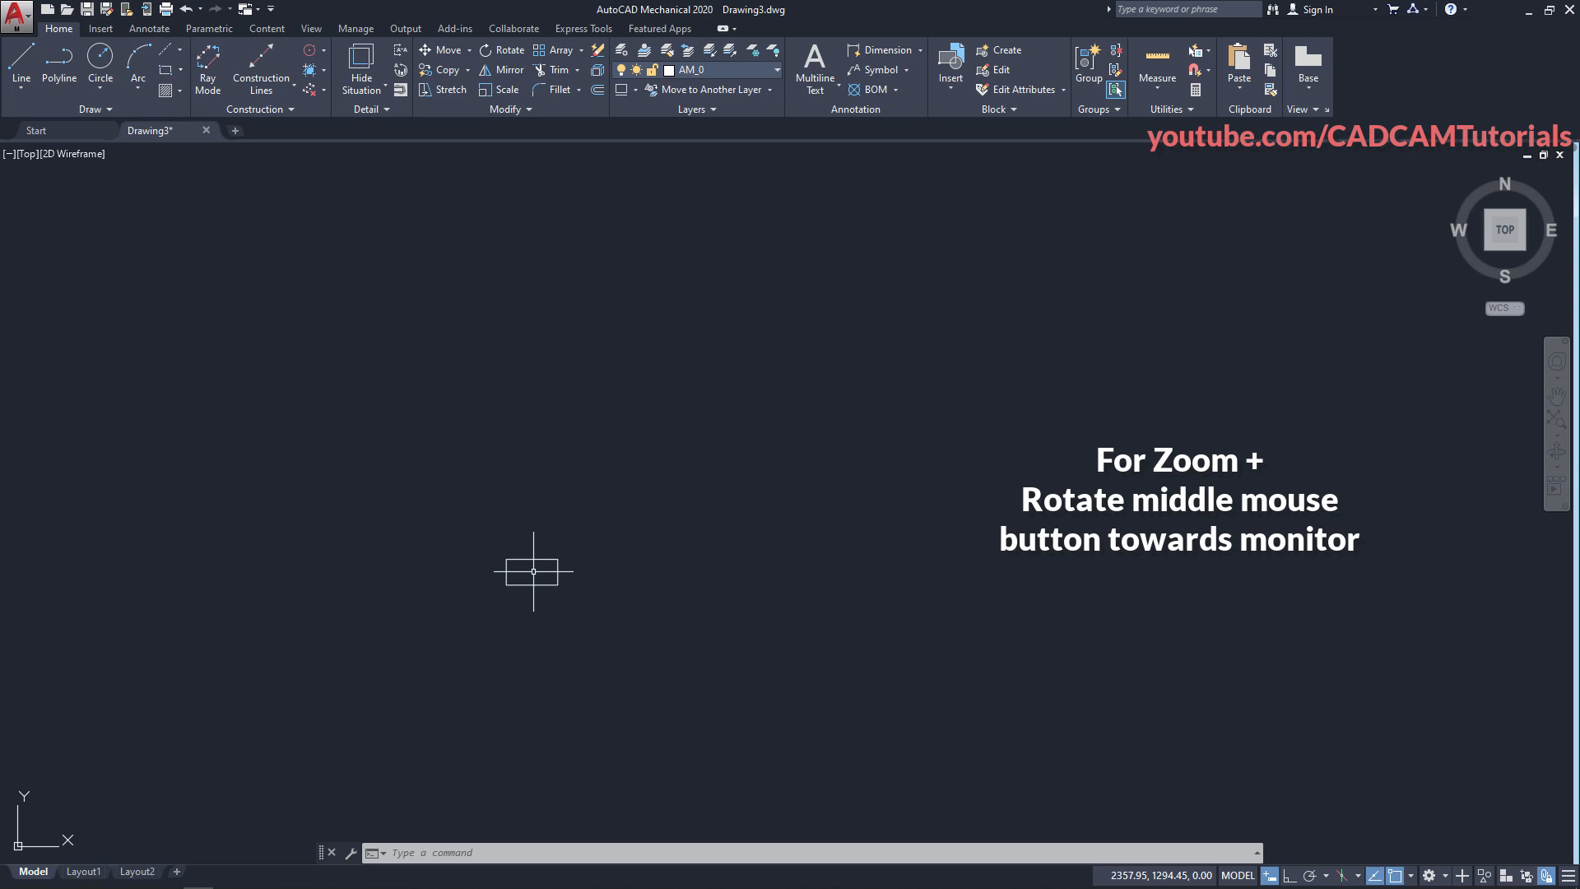
- Examine the finished rectangle at different zoom levels and pan it to the middle of the drawing area
{"action": "scroll", "coordinate": [534, 571], "scroll_direction": "up", "scroll_amount": 8}
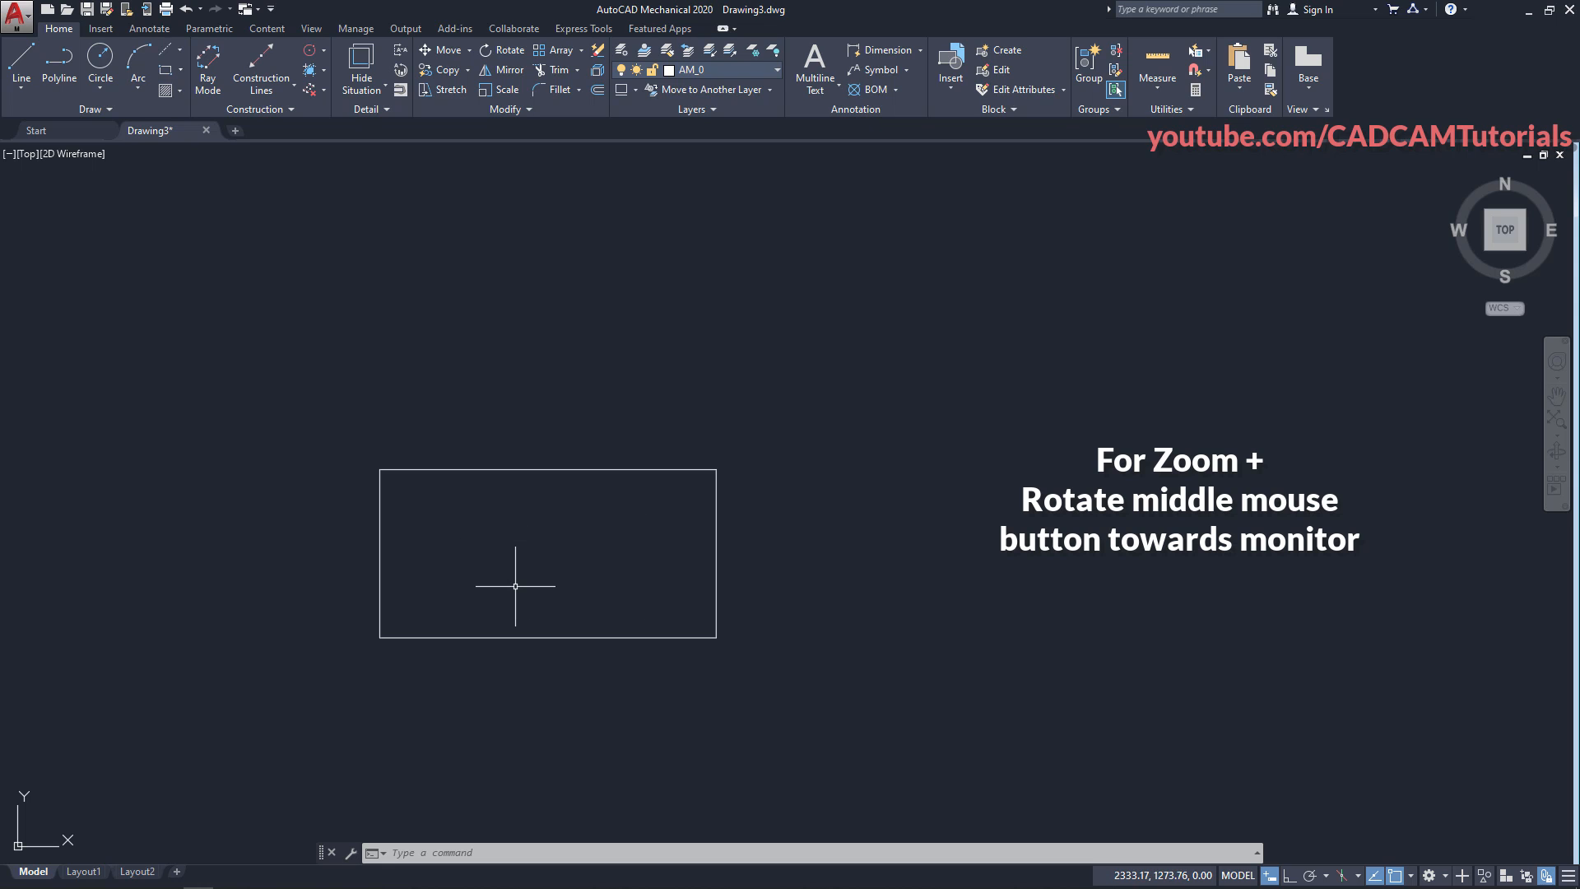
{"action": "scroll", "coordinate": [515, 586], "scroll_direction": "up", "scroll_amount": 4}
{"action": "scroll", "coordinate": [521, 571], "scroll_direction": "up", "scroll_amount": 2}
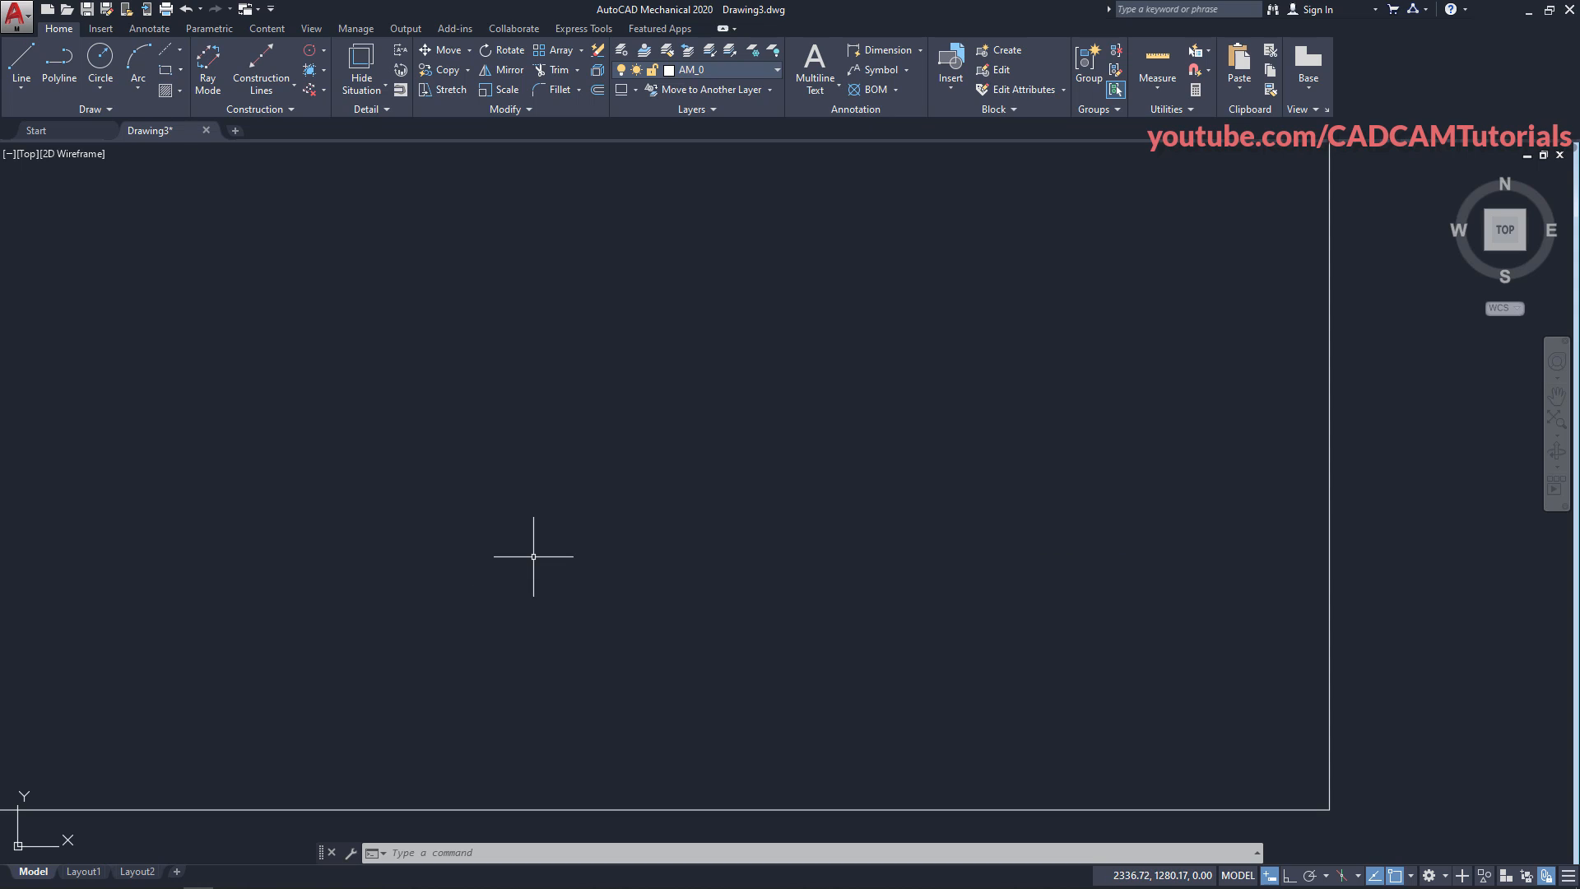
{"action": "scroll", "coordinate": [534, 556], "scroll_direction": "down", "scroll_amount": 2}
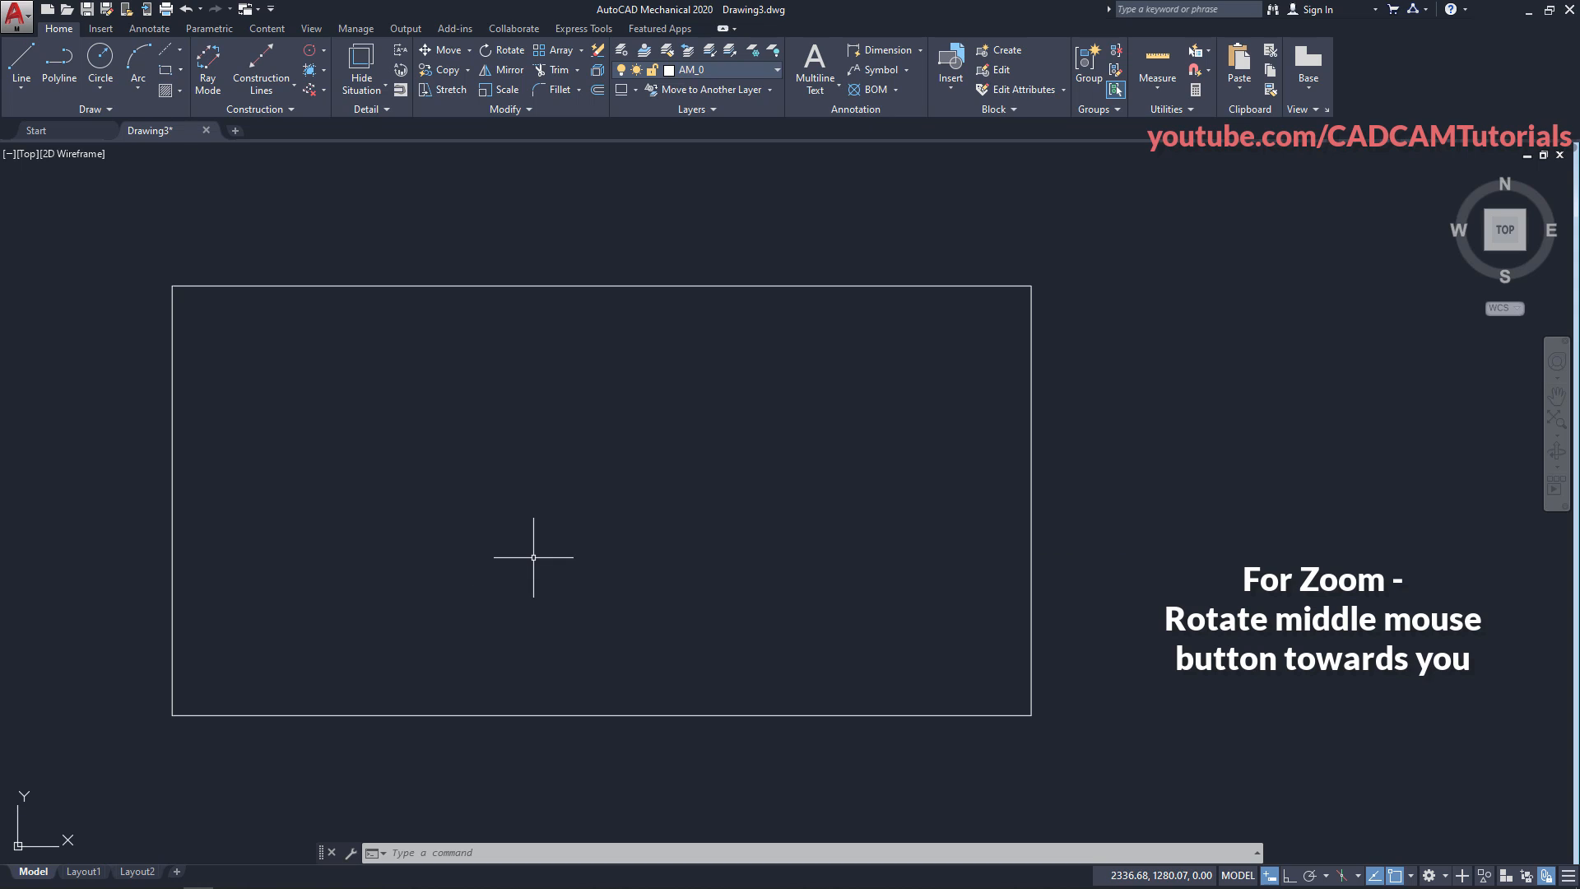
{"action": "scroll", "coordinate": [534, 557], "scroll_direction": "down", "scroll_amount": 2}
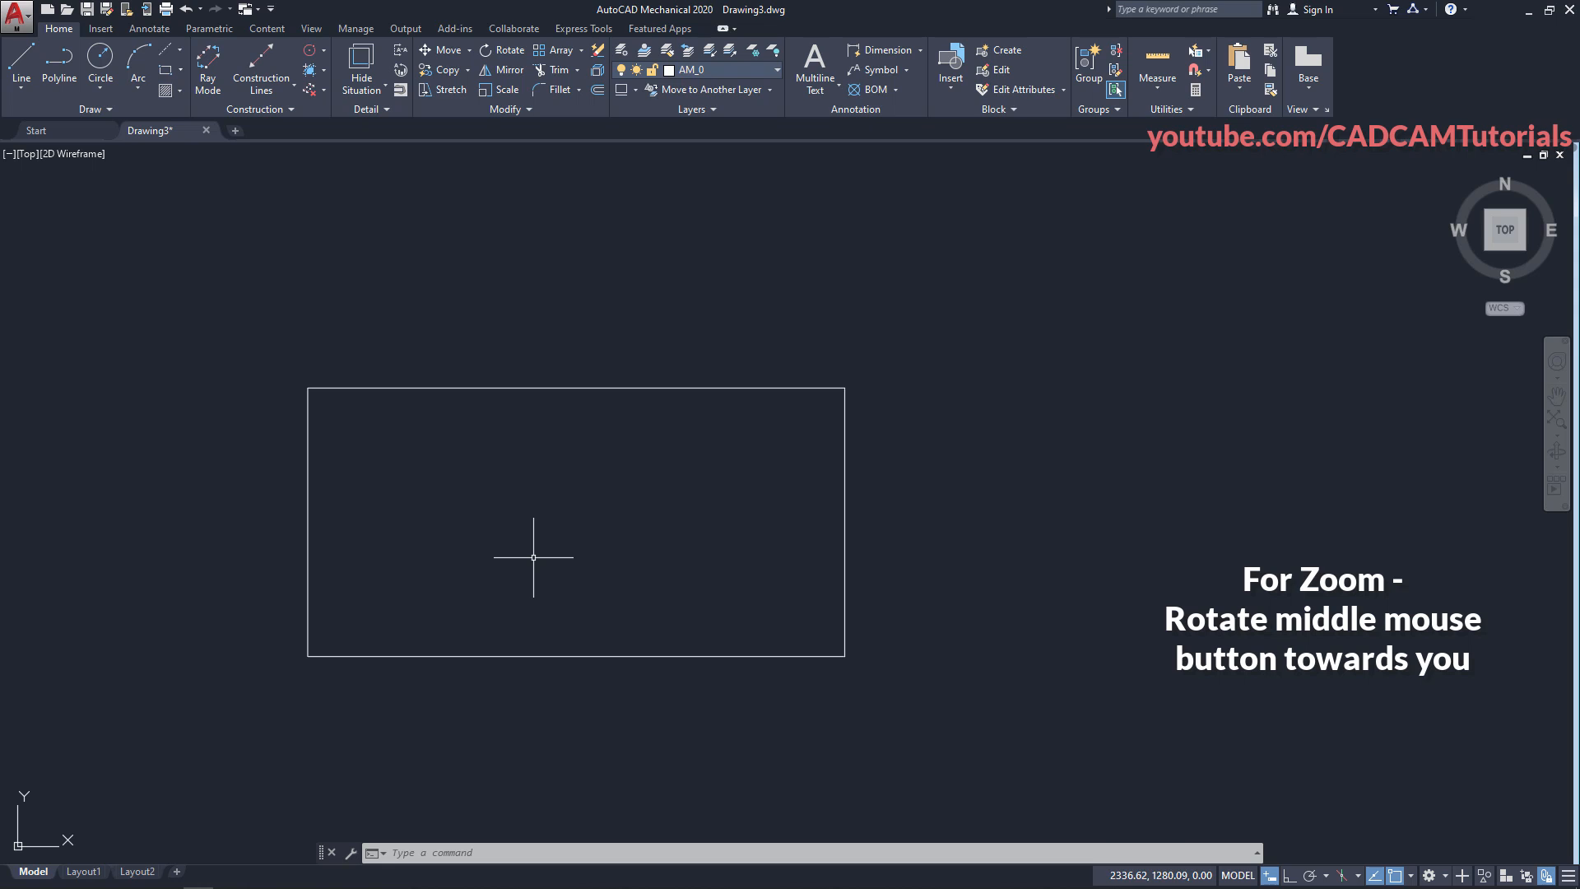
{"action": "scroll", "coordinate": [533, 551], "scroll_direction": "down", "scroll_amount": 2}
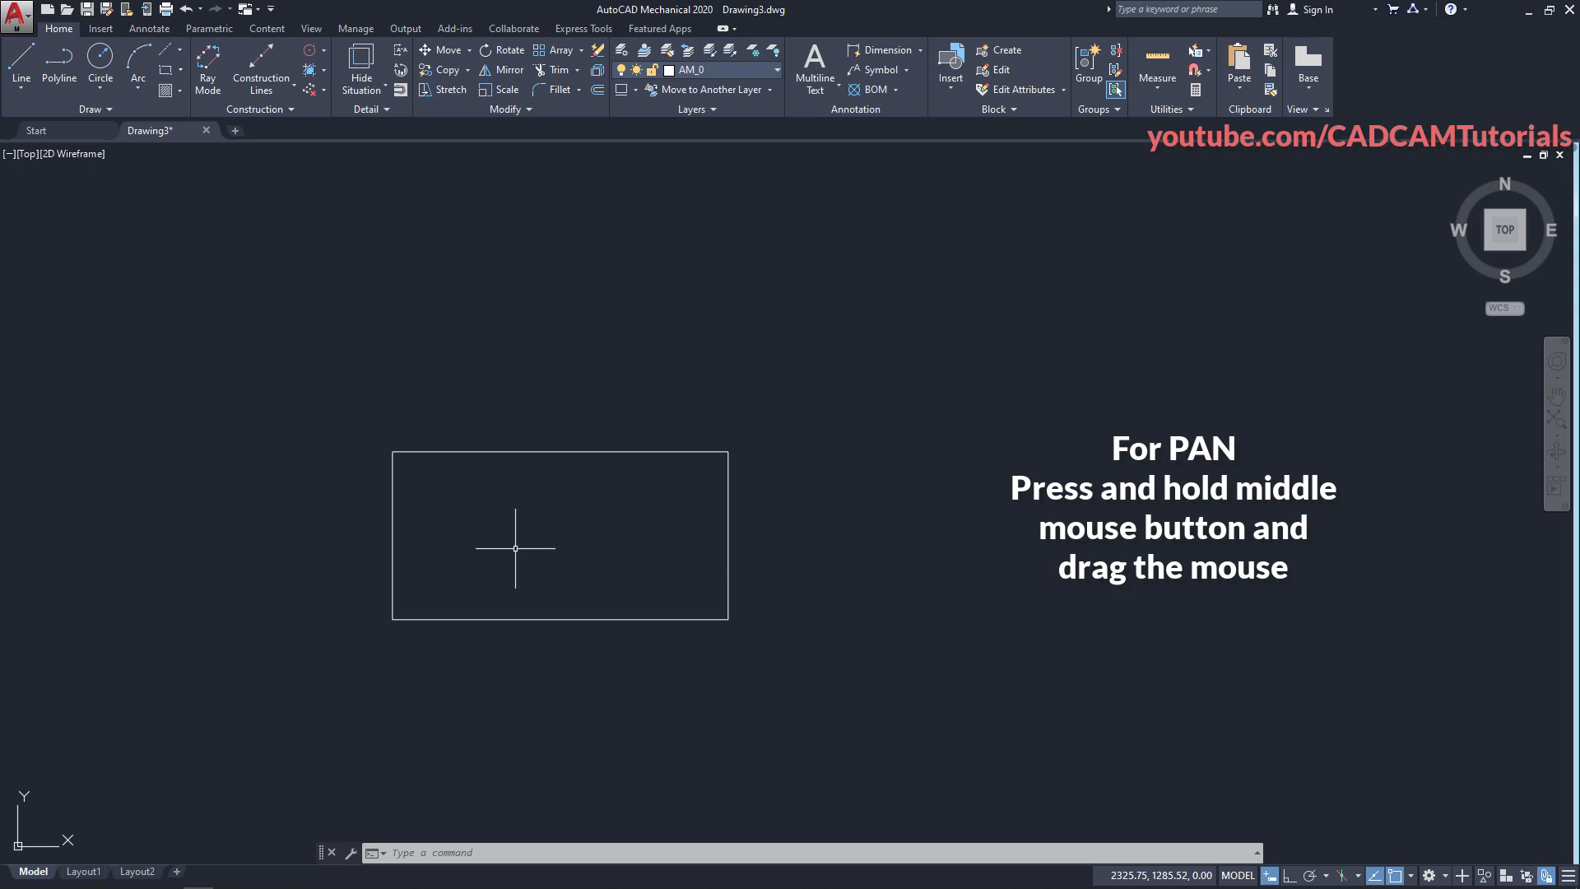
{"action": "middle_click_drag", "start_coordinate": [515, 548], "coordinate": [764, 495]}
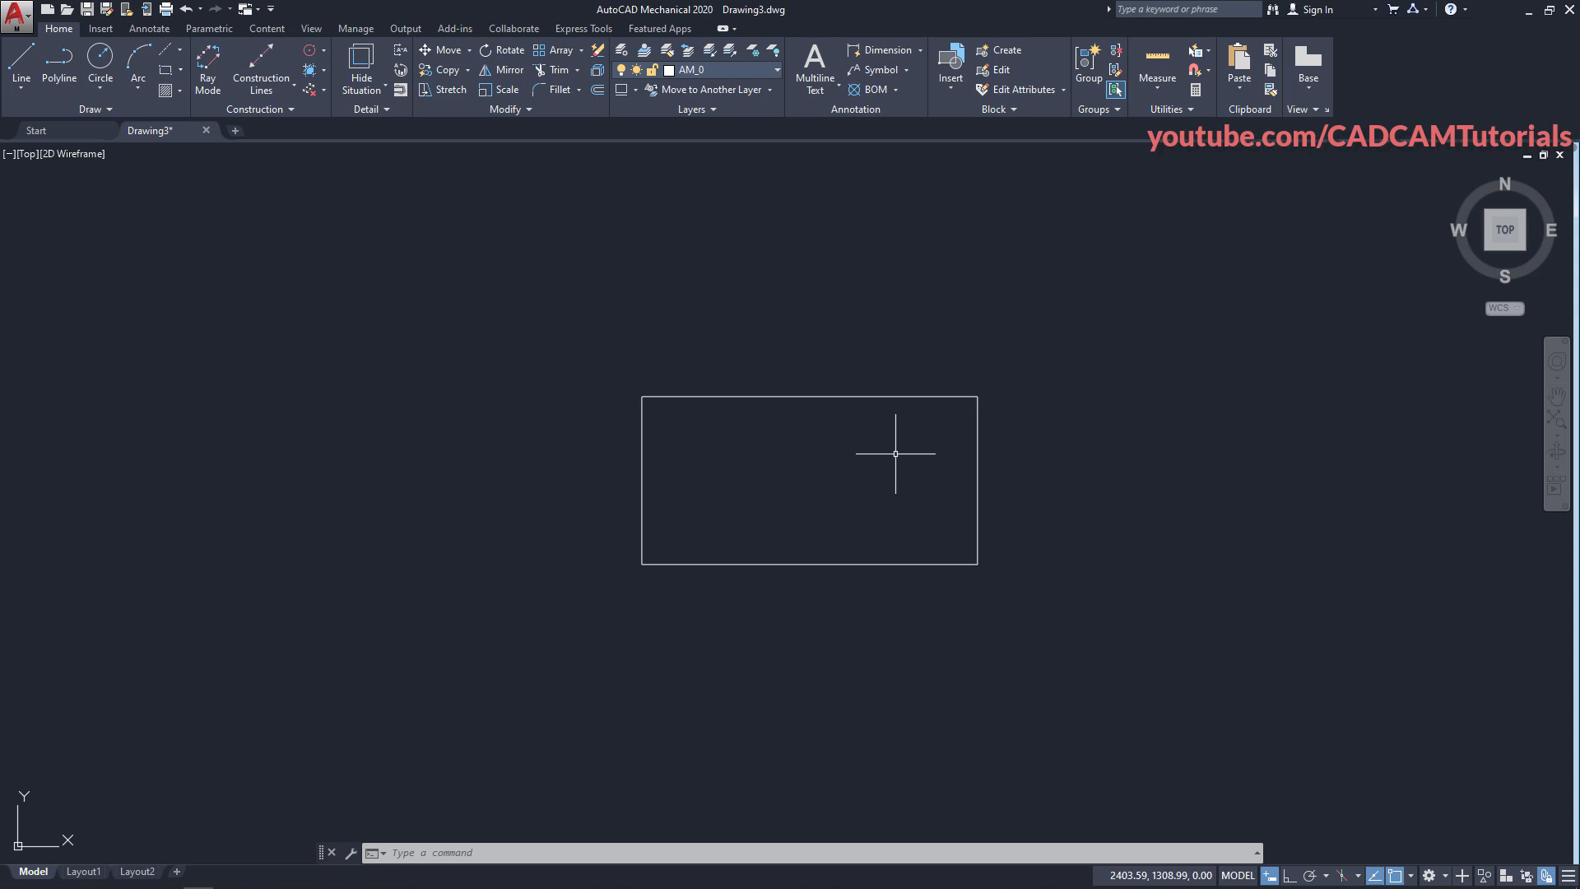
{"action": "scroll", "coordinate": [896, 454], "scroll_direction": "up", "scroll_amount": 4}
{"action": "middle_click_drag", "start_coordinate": [752, 473], "coordinate": [871, 452]}
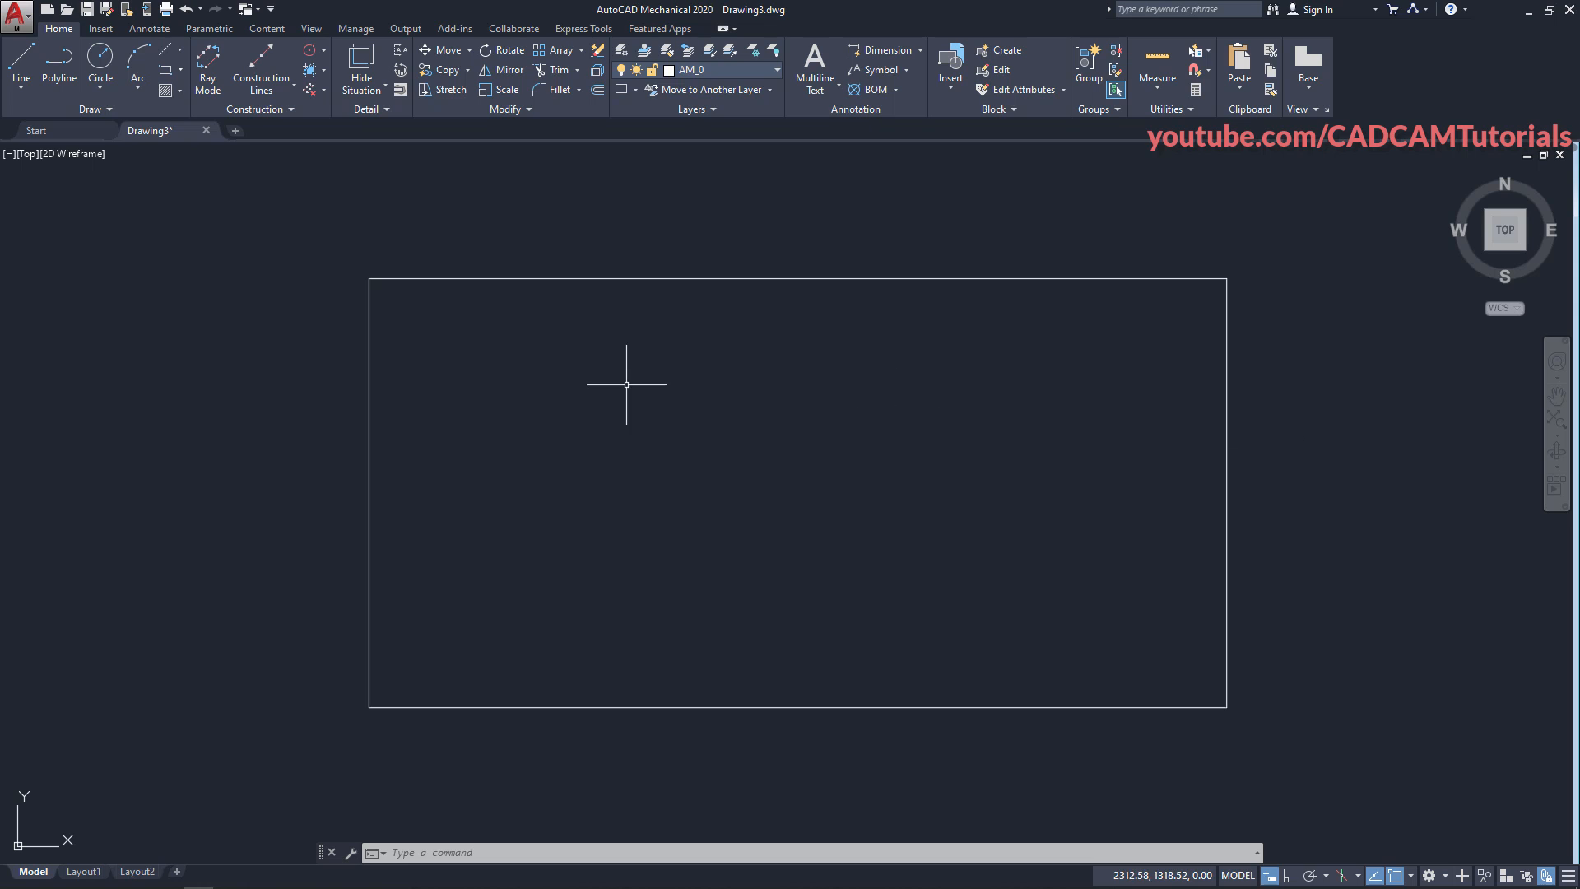
- Start a centerline, and switch 2D object snap off and back on before placing its first point
{"action": "left_click", "coordinate": [166, 55]}
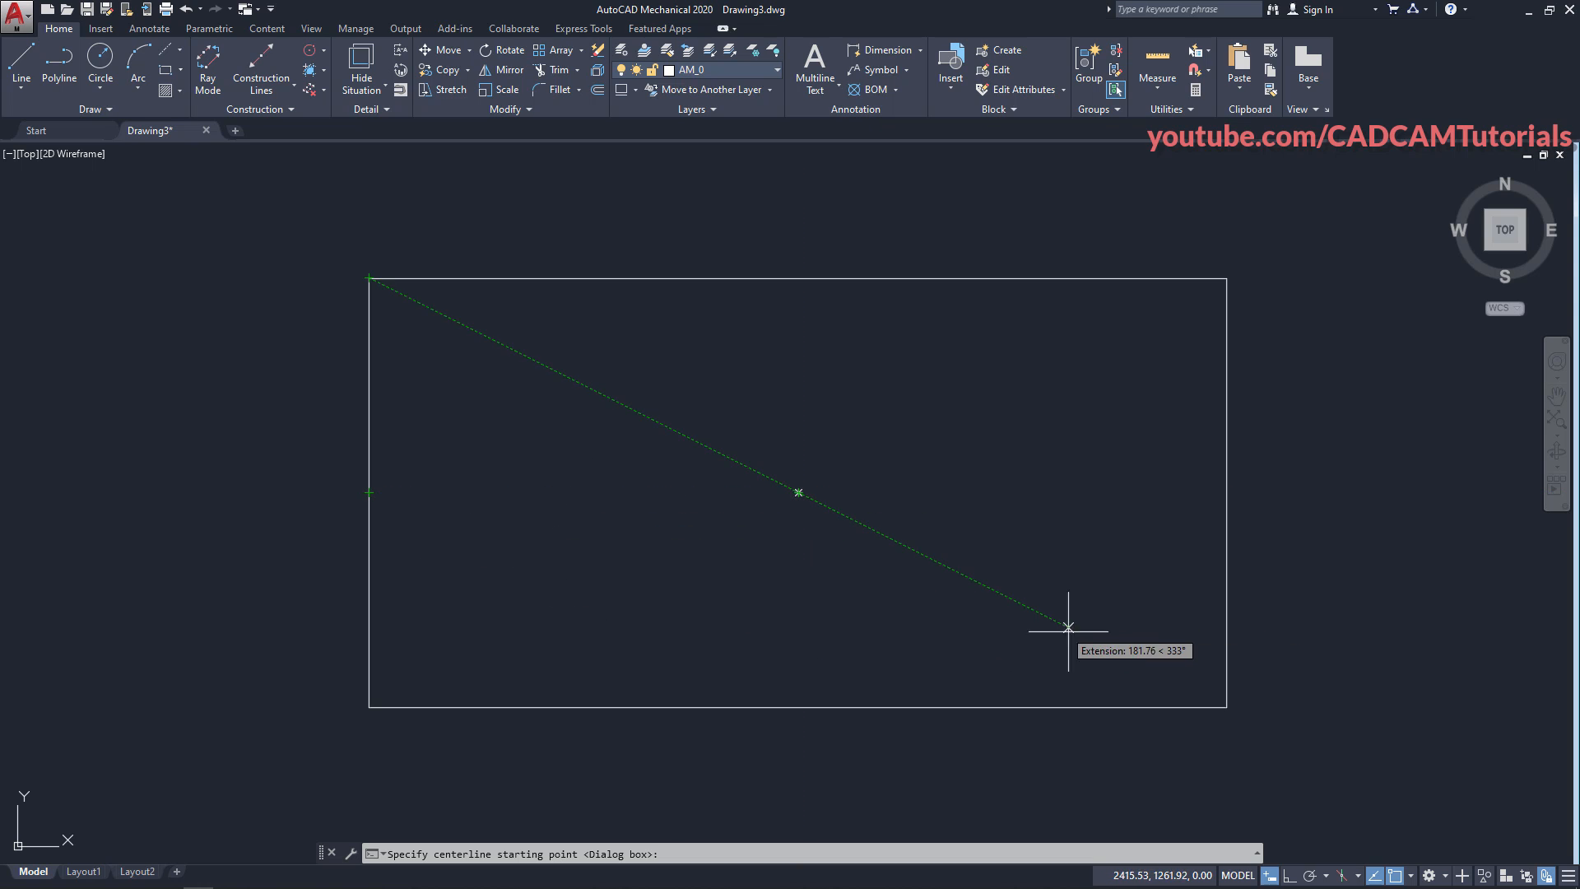
{"action": "left_click", "coordinate": [1397, 878]}
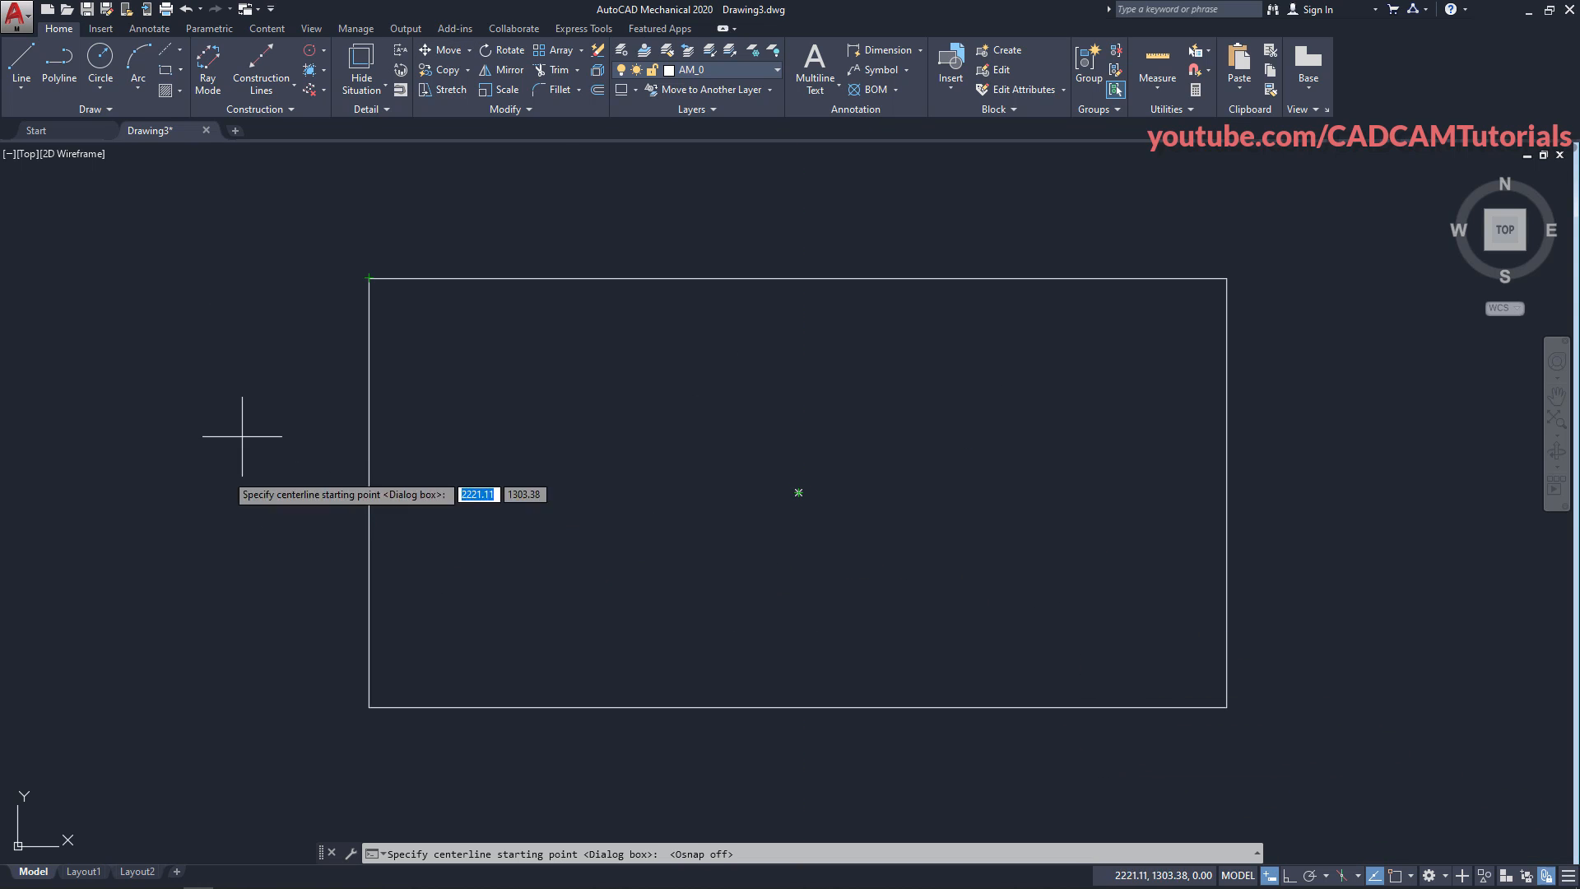
{"action": "scroll", "coordinate": [723, 492], "scroll_direction": "up", "scroll_amount": 2}
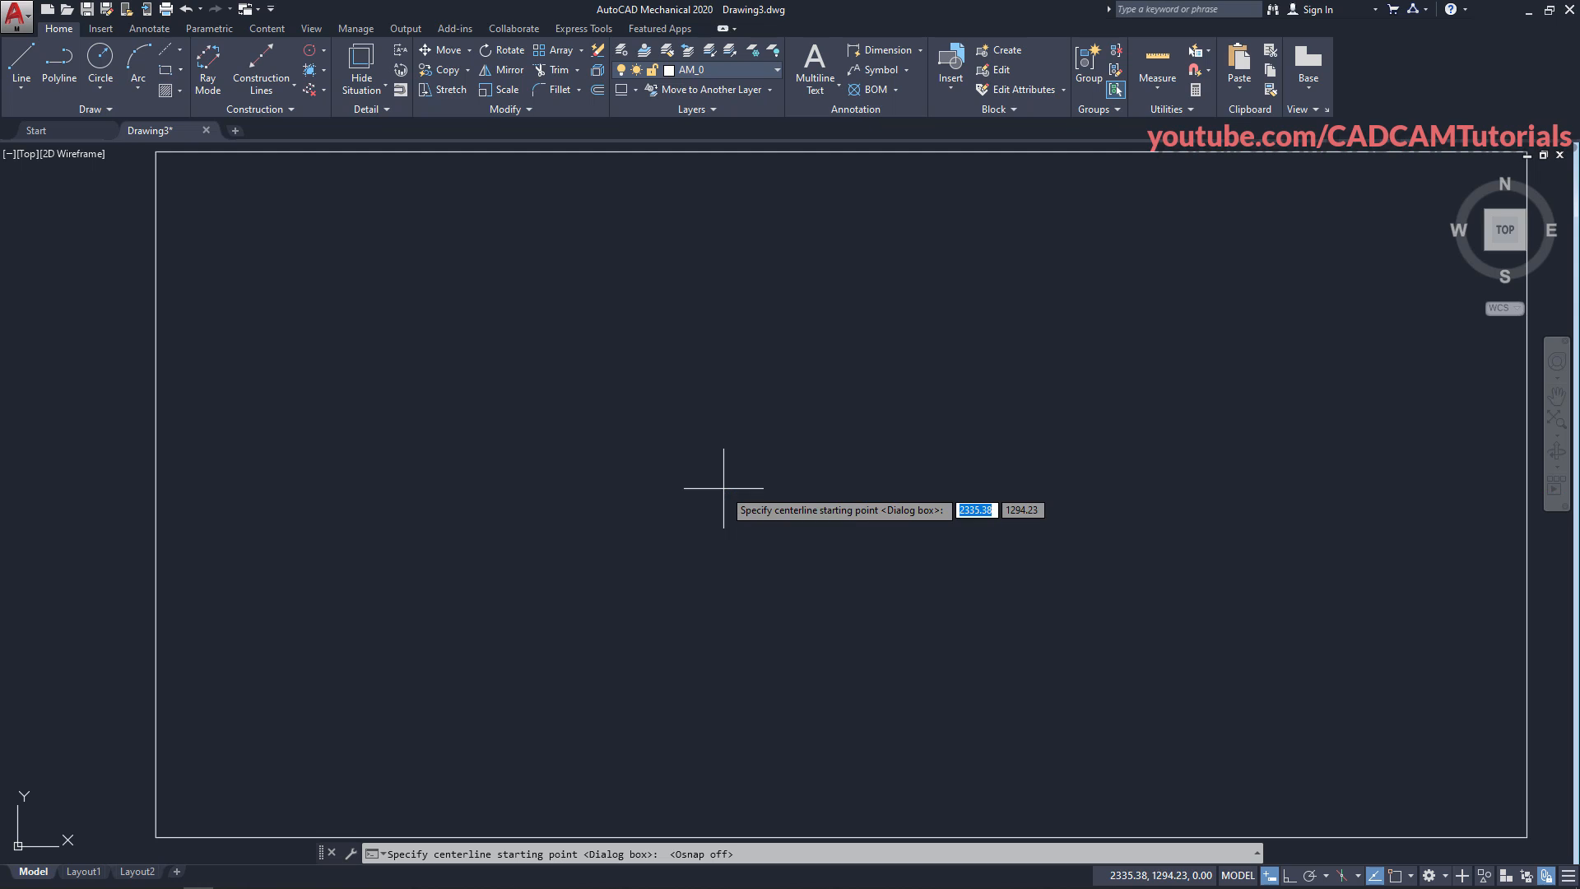
{"action": "scroll", "coordinate": [723, 488], "scroll_direction": "down", "scroll_amount": 2}
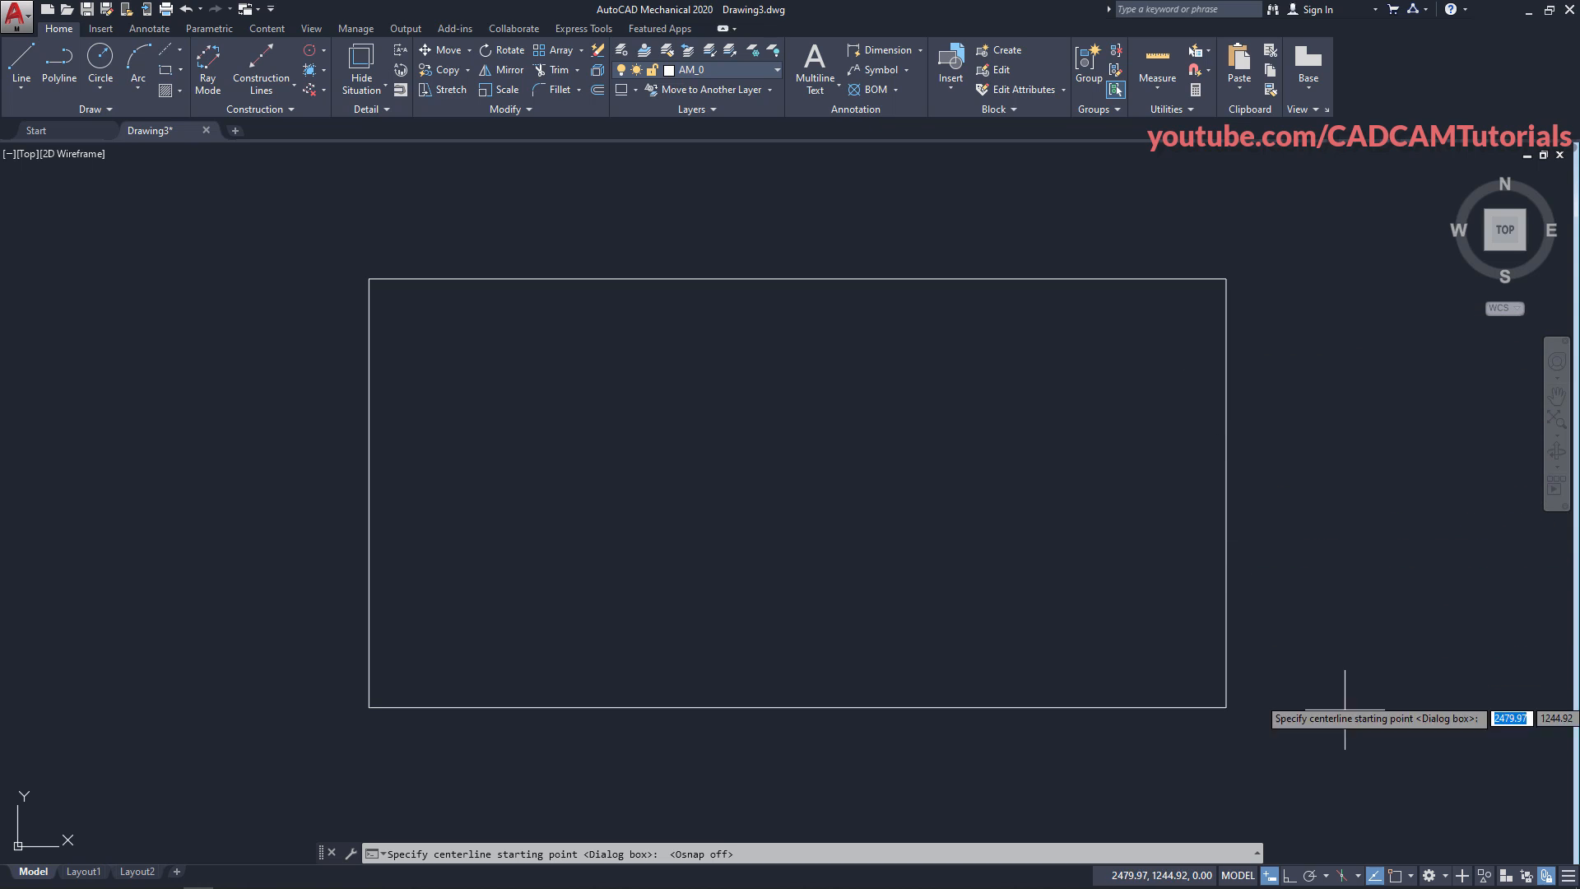
{"action": "left_click", "coordinate": [1397, 876]}
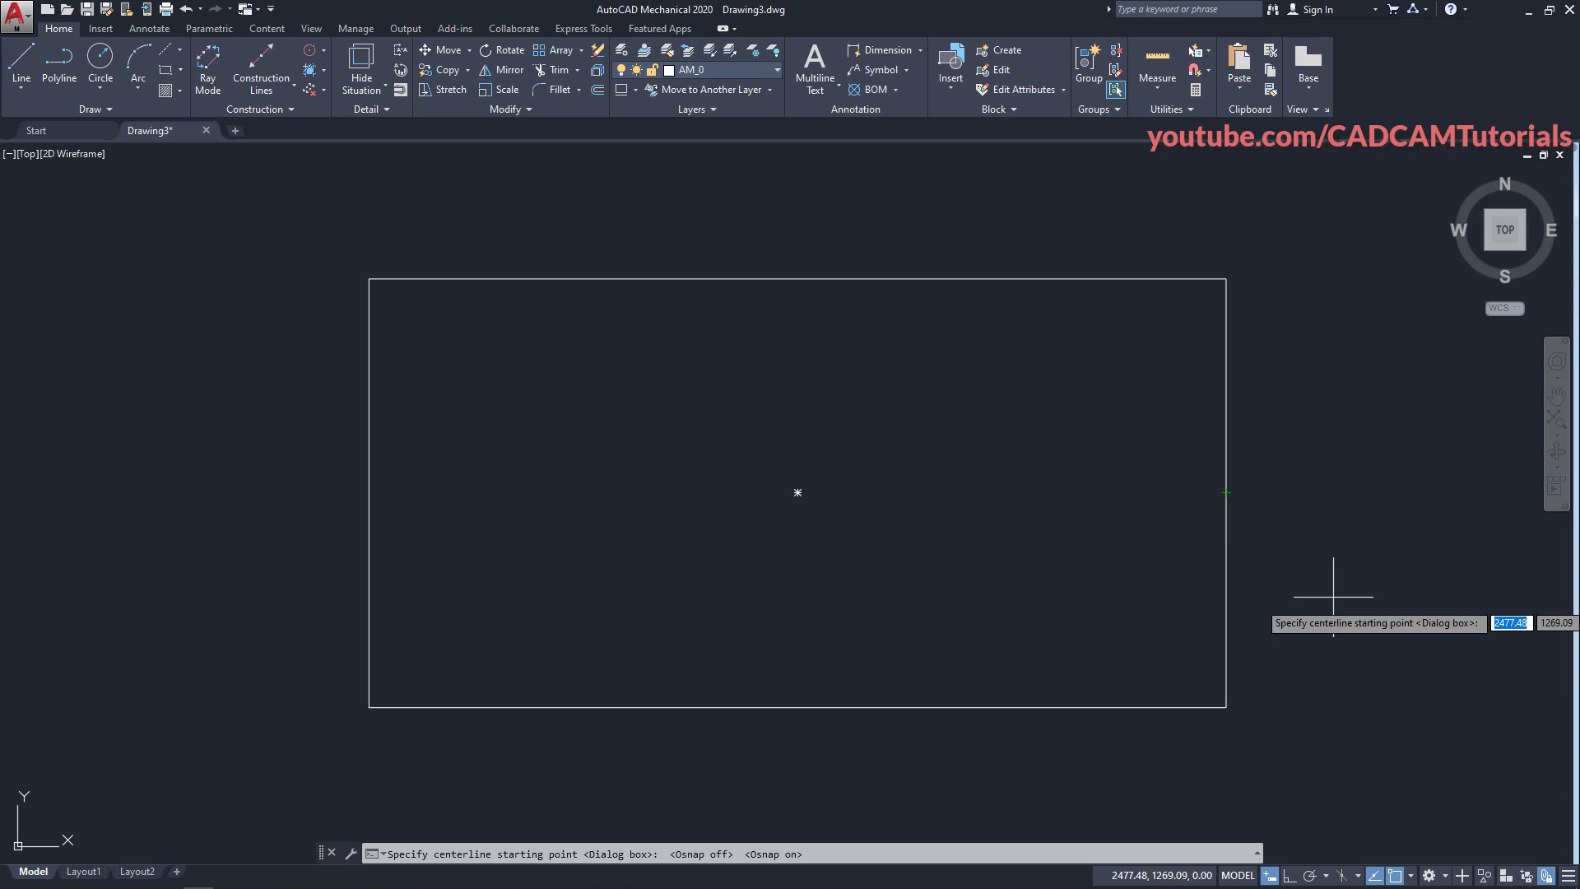
- Check the enabled object snap modes, and draw the centerline horizontally between the midpoints of the rectangle's left and right edges
{"action": "left_click", "coordinate": [1412, 877]}
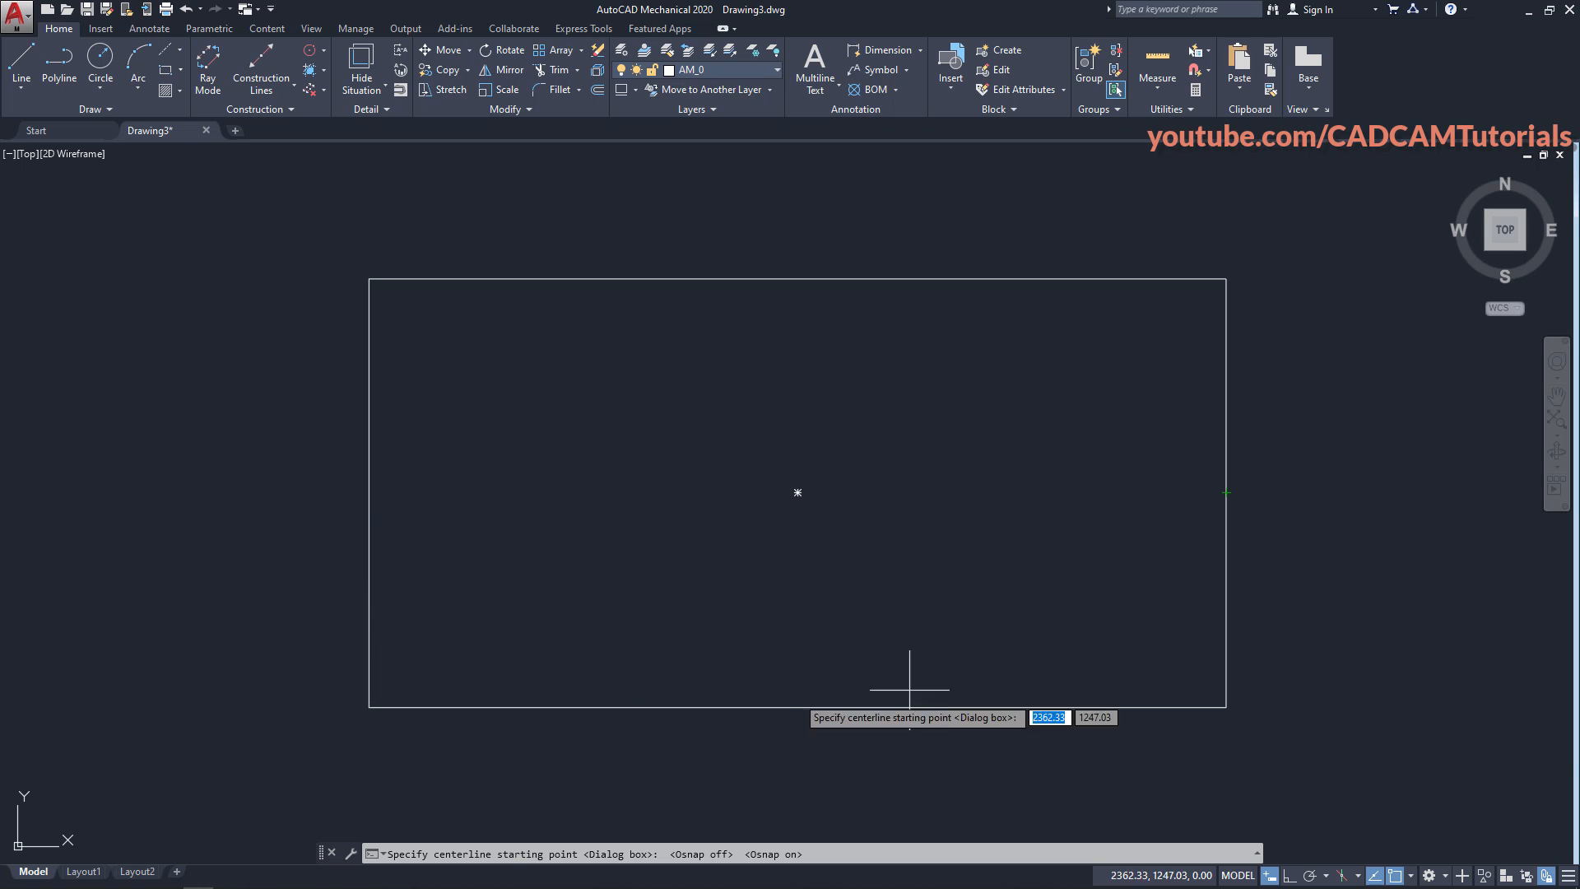
{"action": "left_click", "coordinate": [1412, 875]}
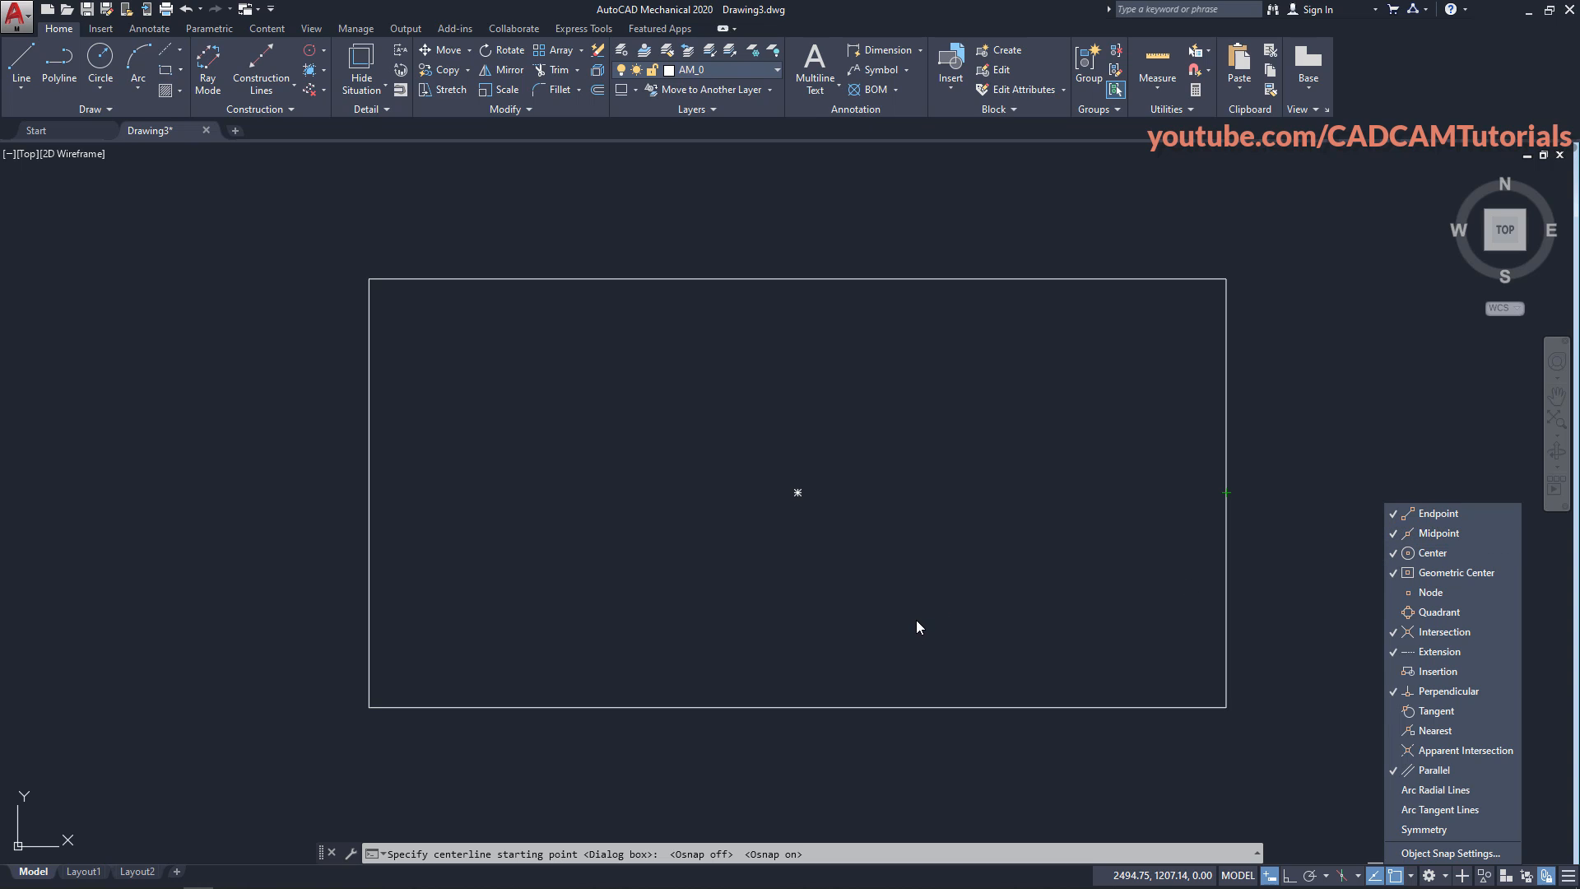
{"action": "left_click", "coordinate": [659, 617]}
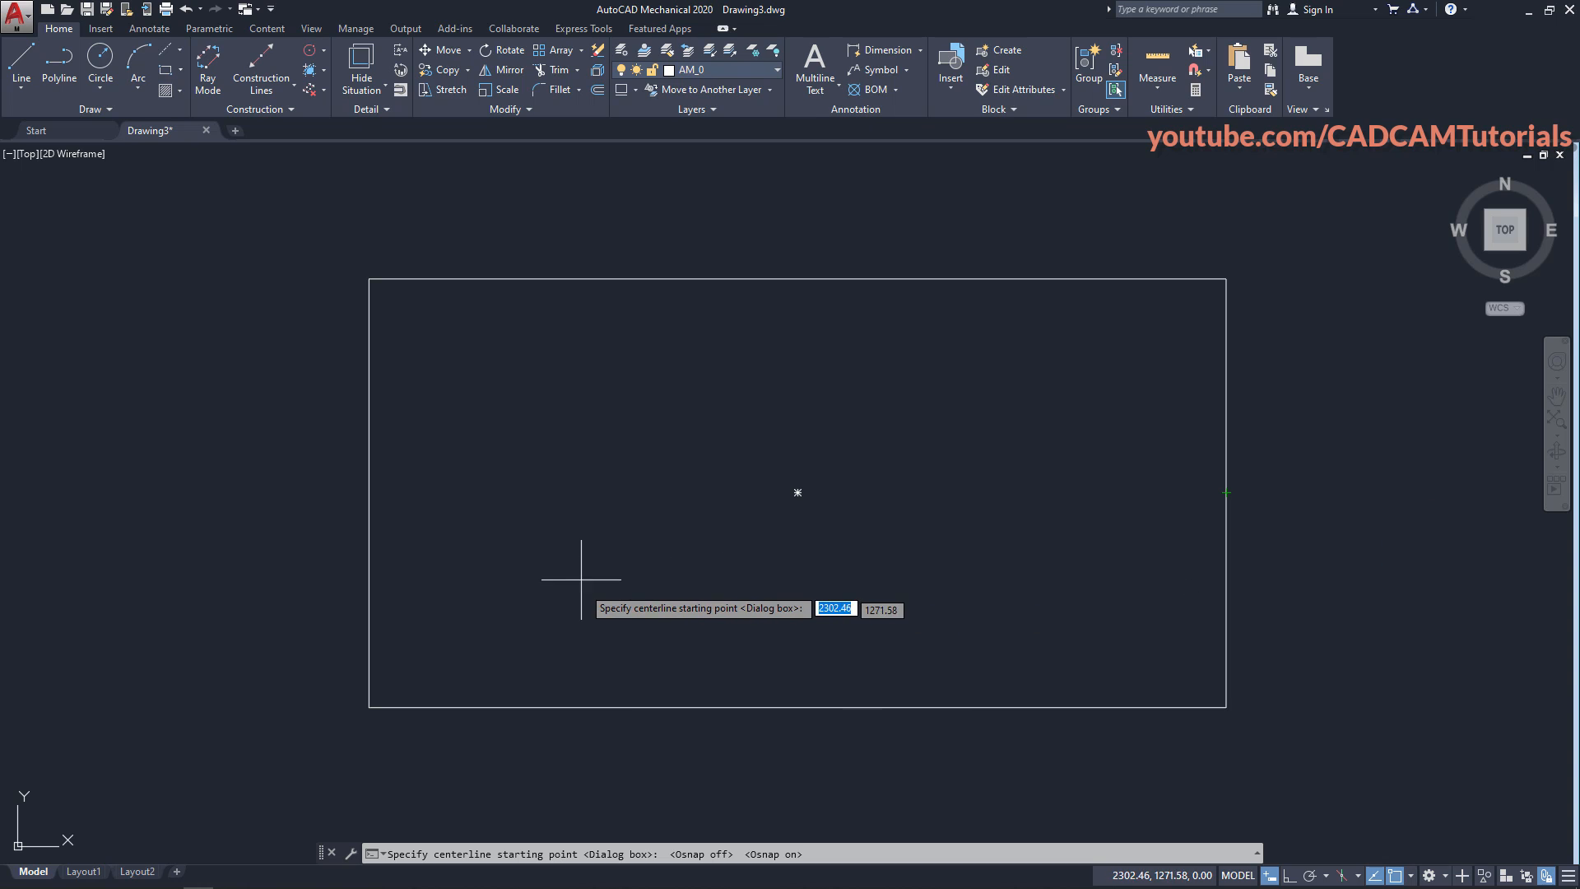
{"action": "left_click", "coordinate": [369, 492]}
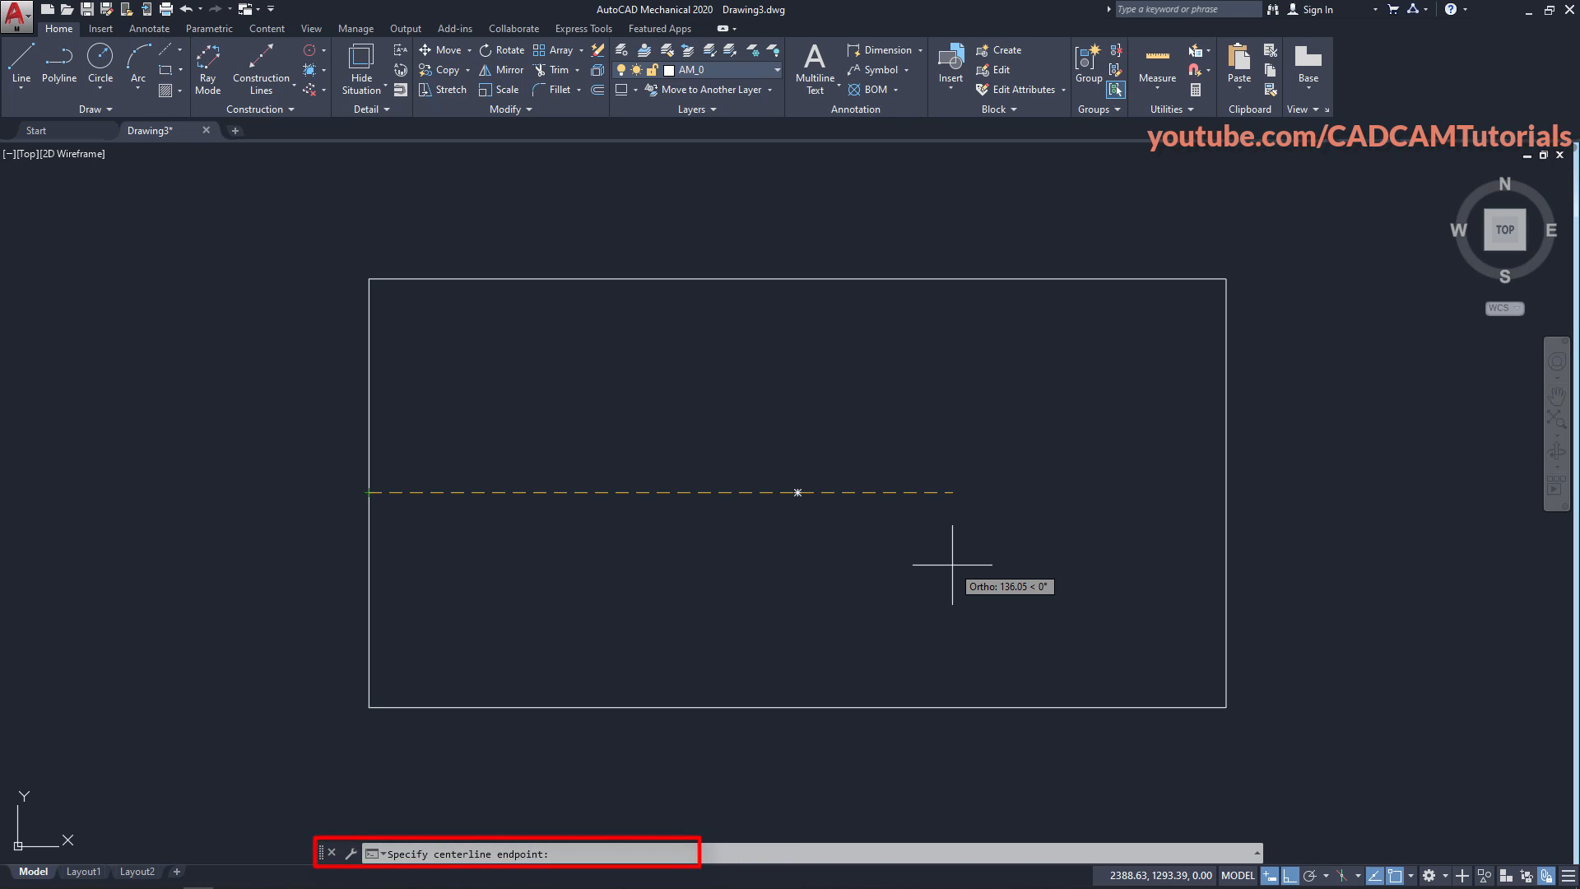
{"action": "left_click", "coordinate": [1226, 492]}
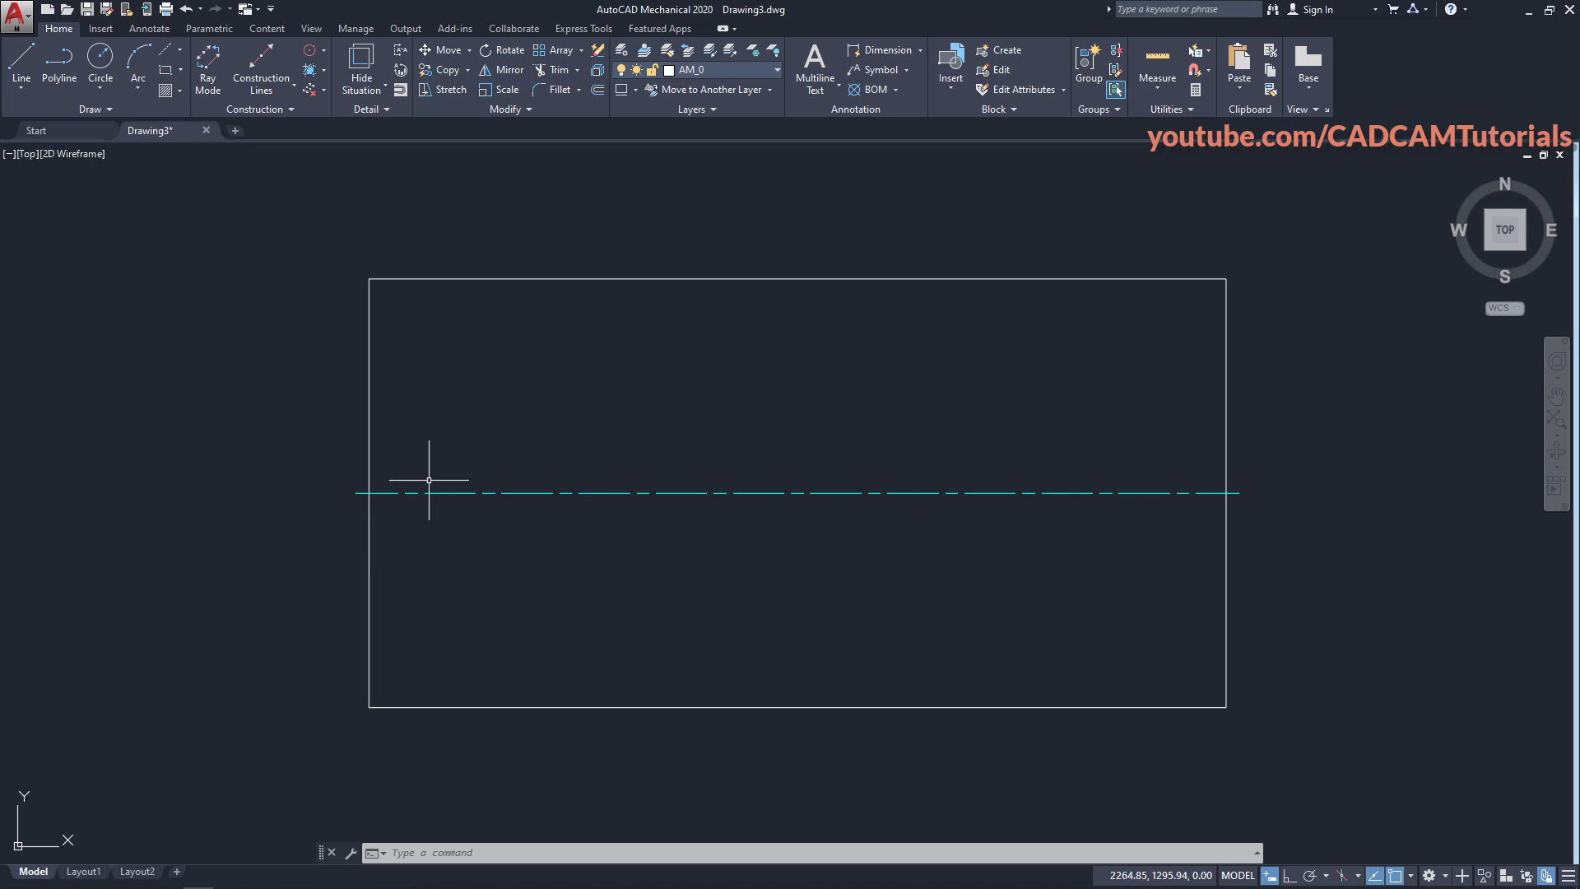
- Measure how far the centerline extends beyond the midpoint of the rectangle's left edge
{"action": "type", "text": "DI"}
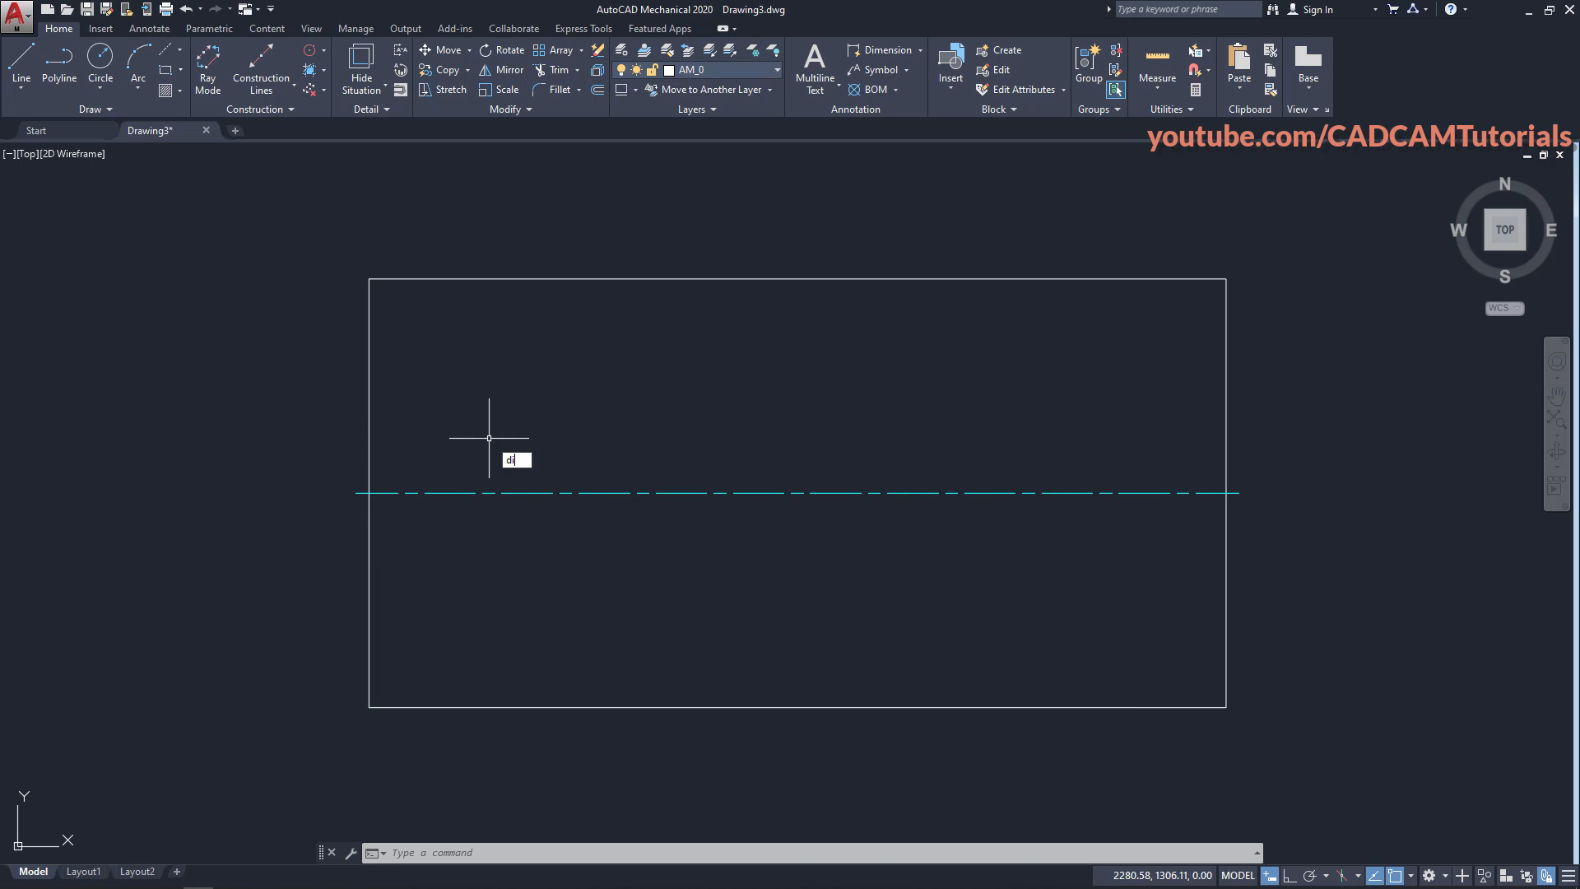
{"action": "key", "text": "Return"}
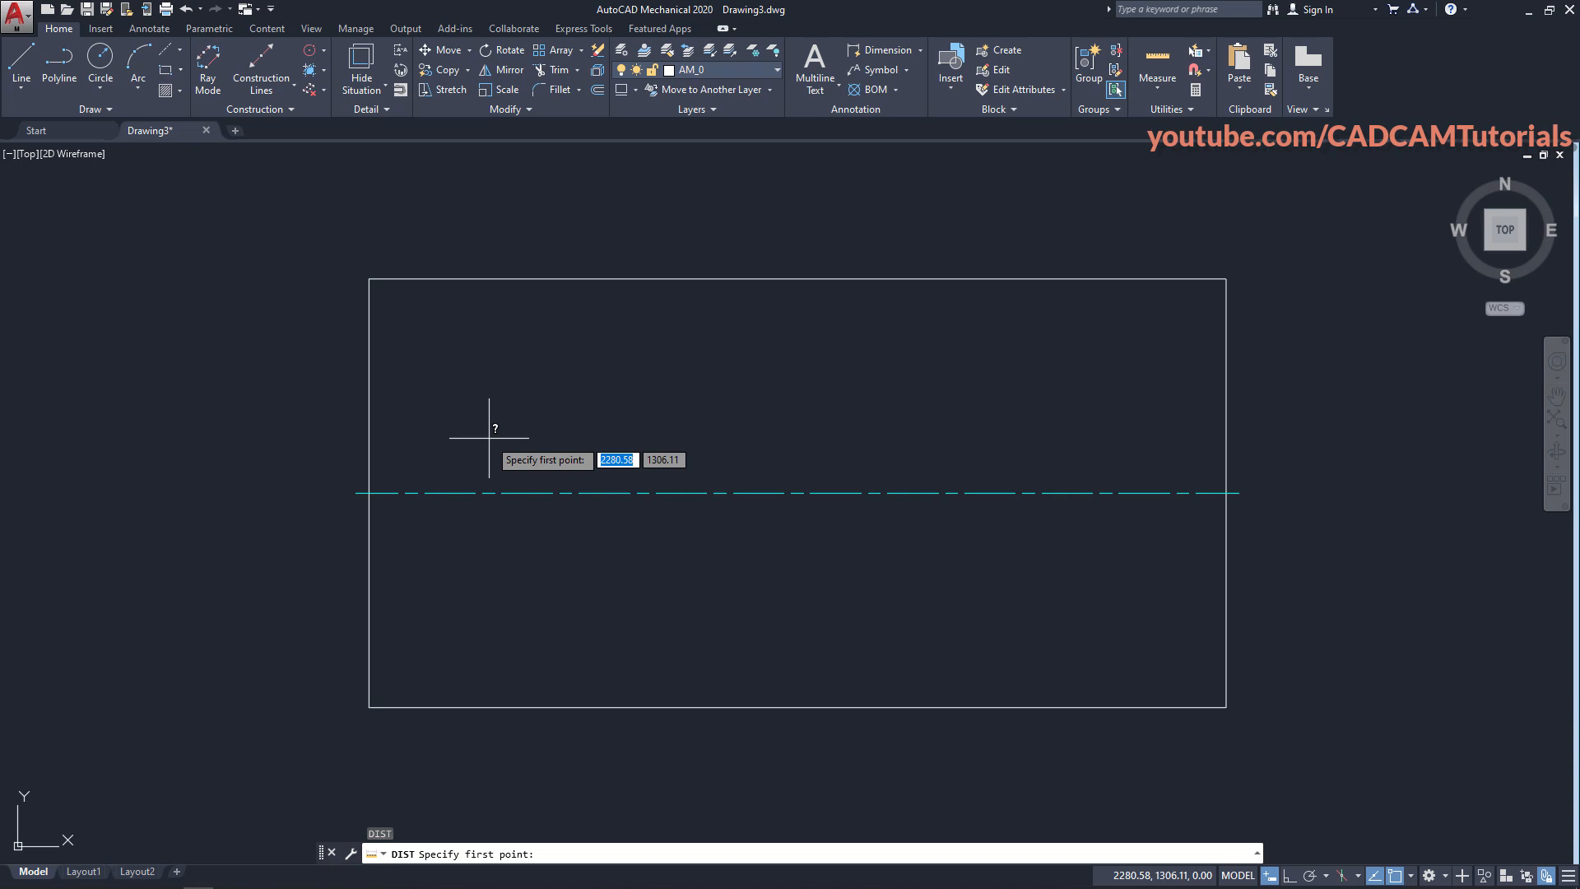
{"action": "left_click", "coordinate": [356, 492]}
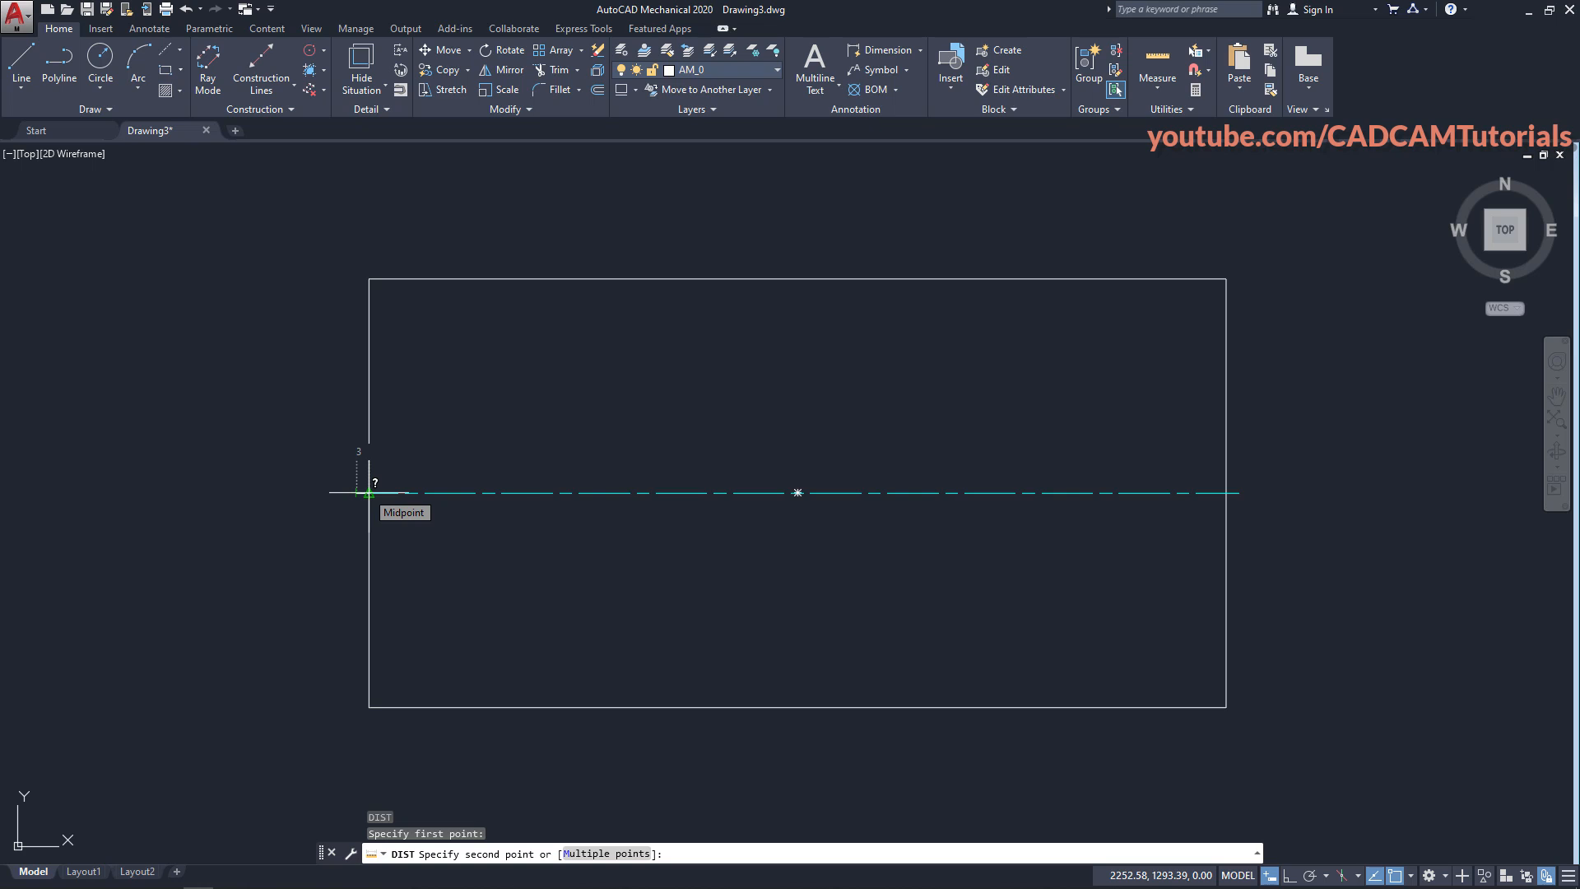
{"action": "left_click", "coordinate": [369, 493]}
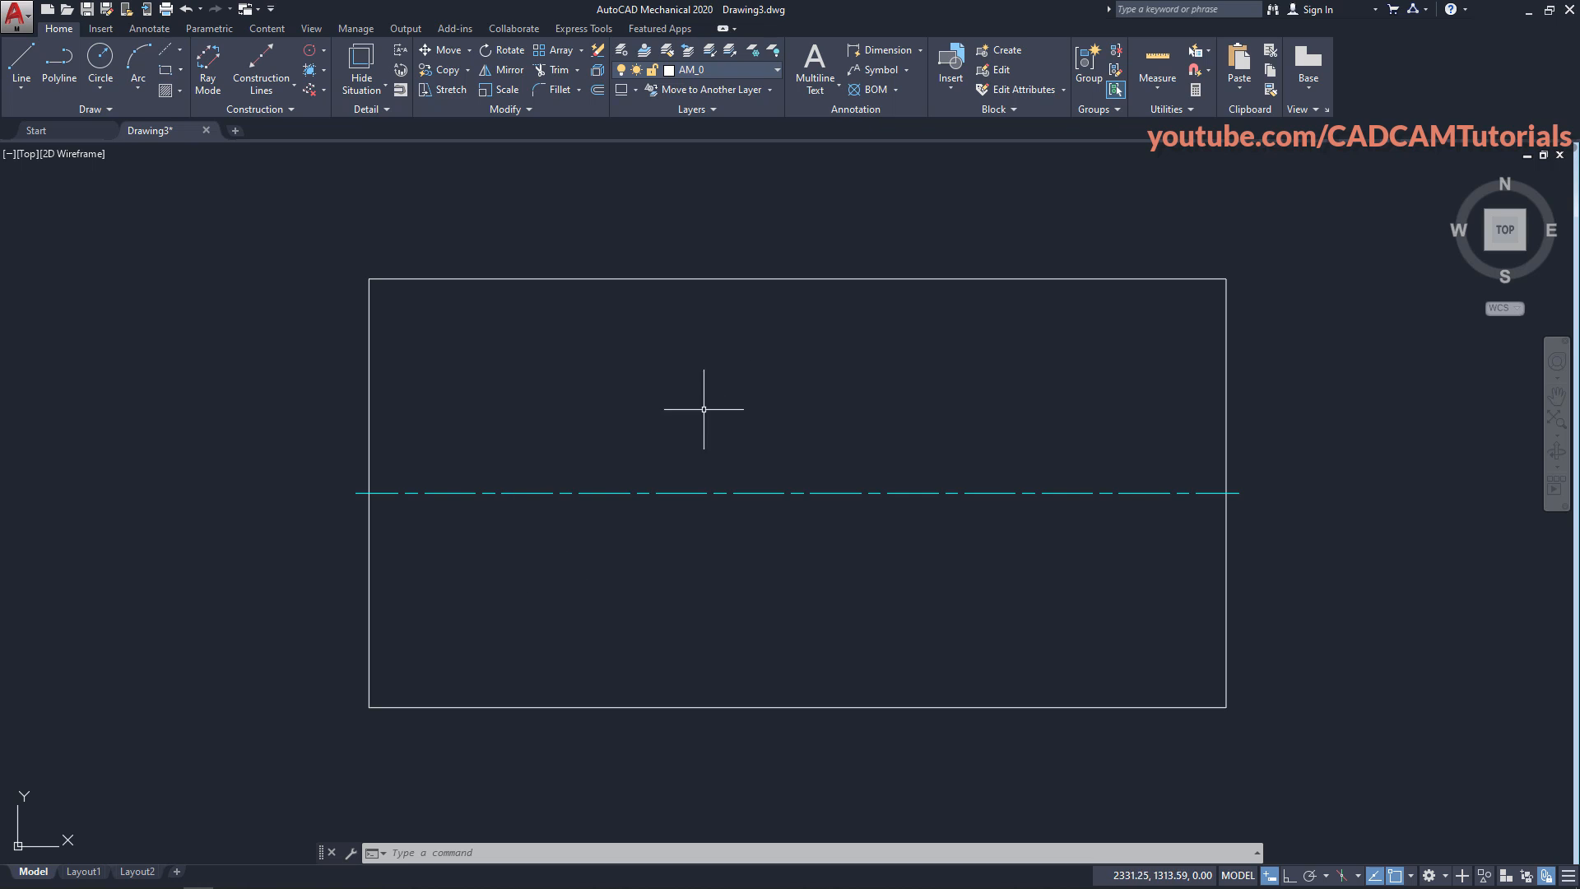
- Review the fixed overshoot length in the ISO standard's Center Line settings in Options, and close both dialogs
{"action": "left_click", "coordinate": [17, 20]}
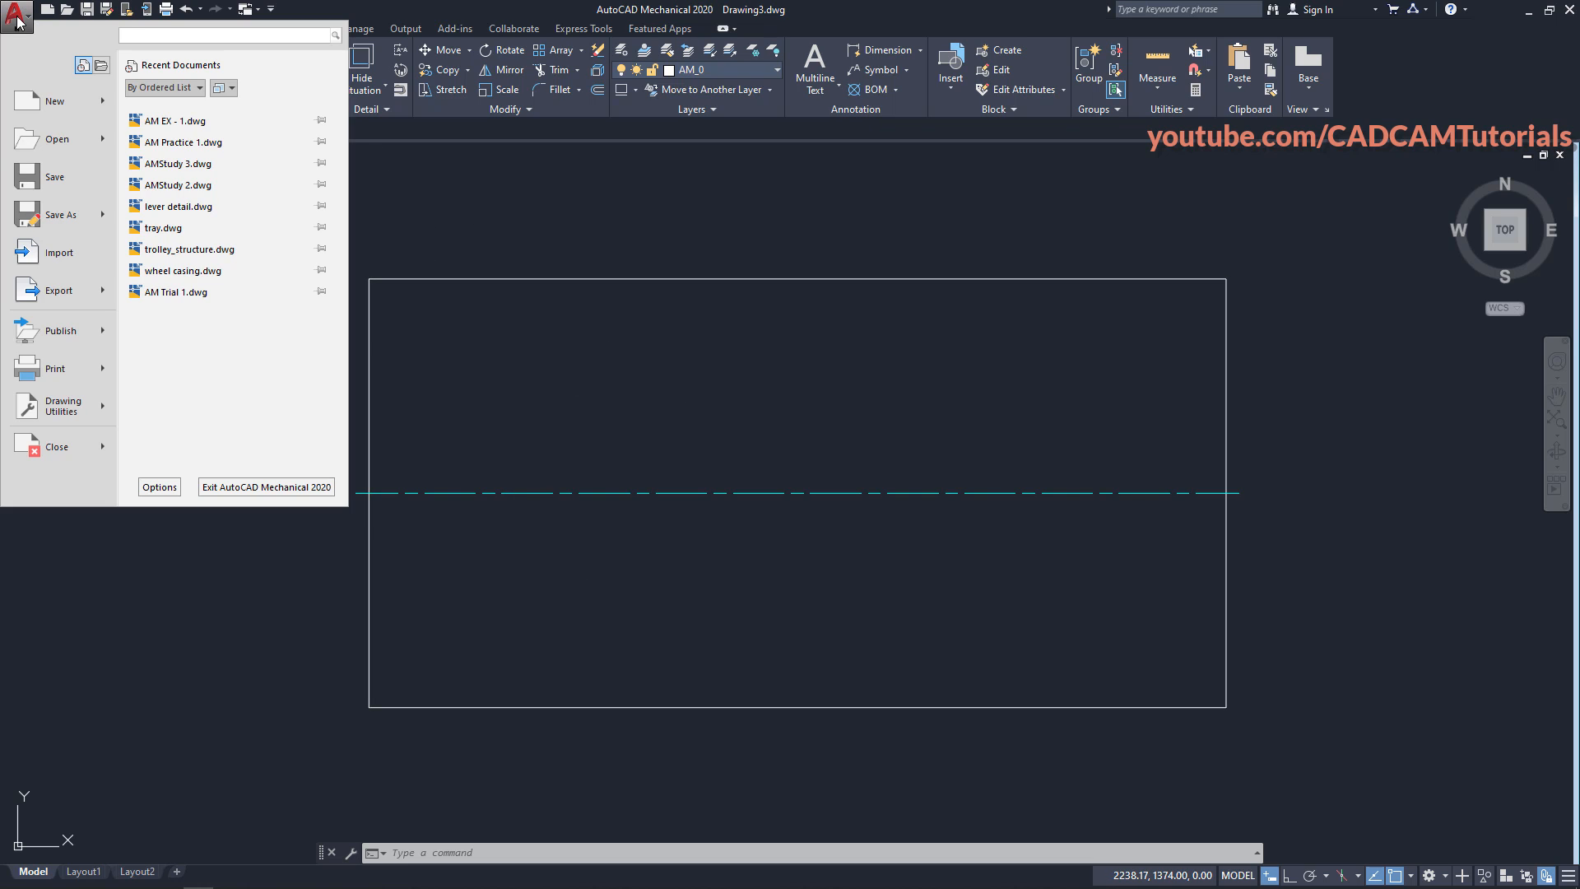
{"action": "left_click", "coordinate": [159, 487]}
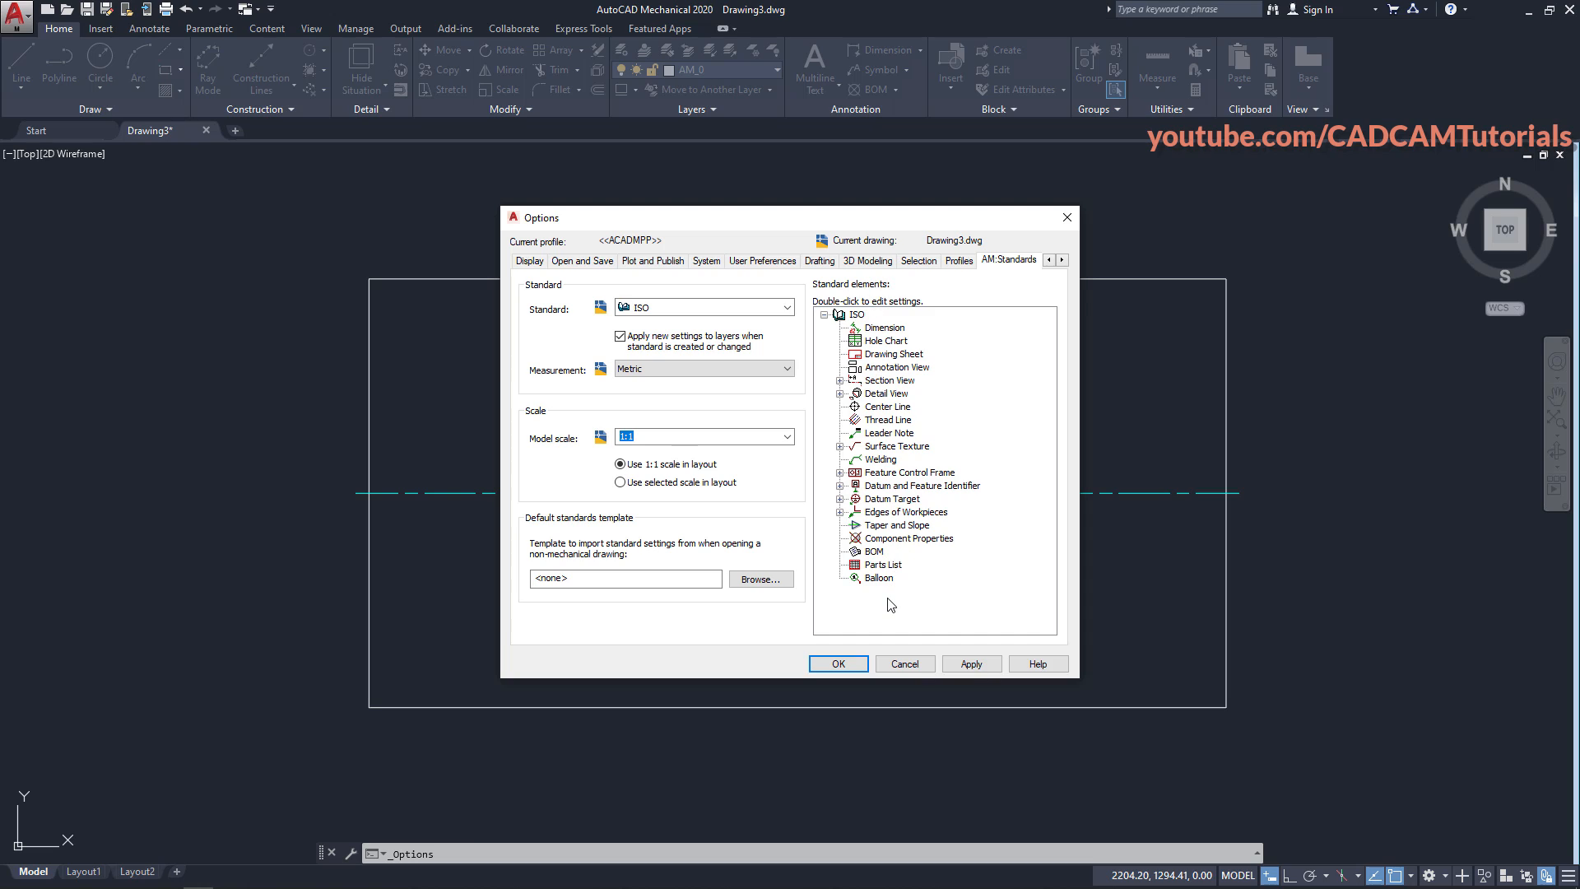
{"action": "double_click", "coordinate": [887, 407]}
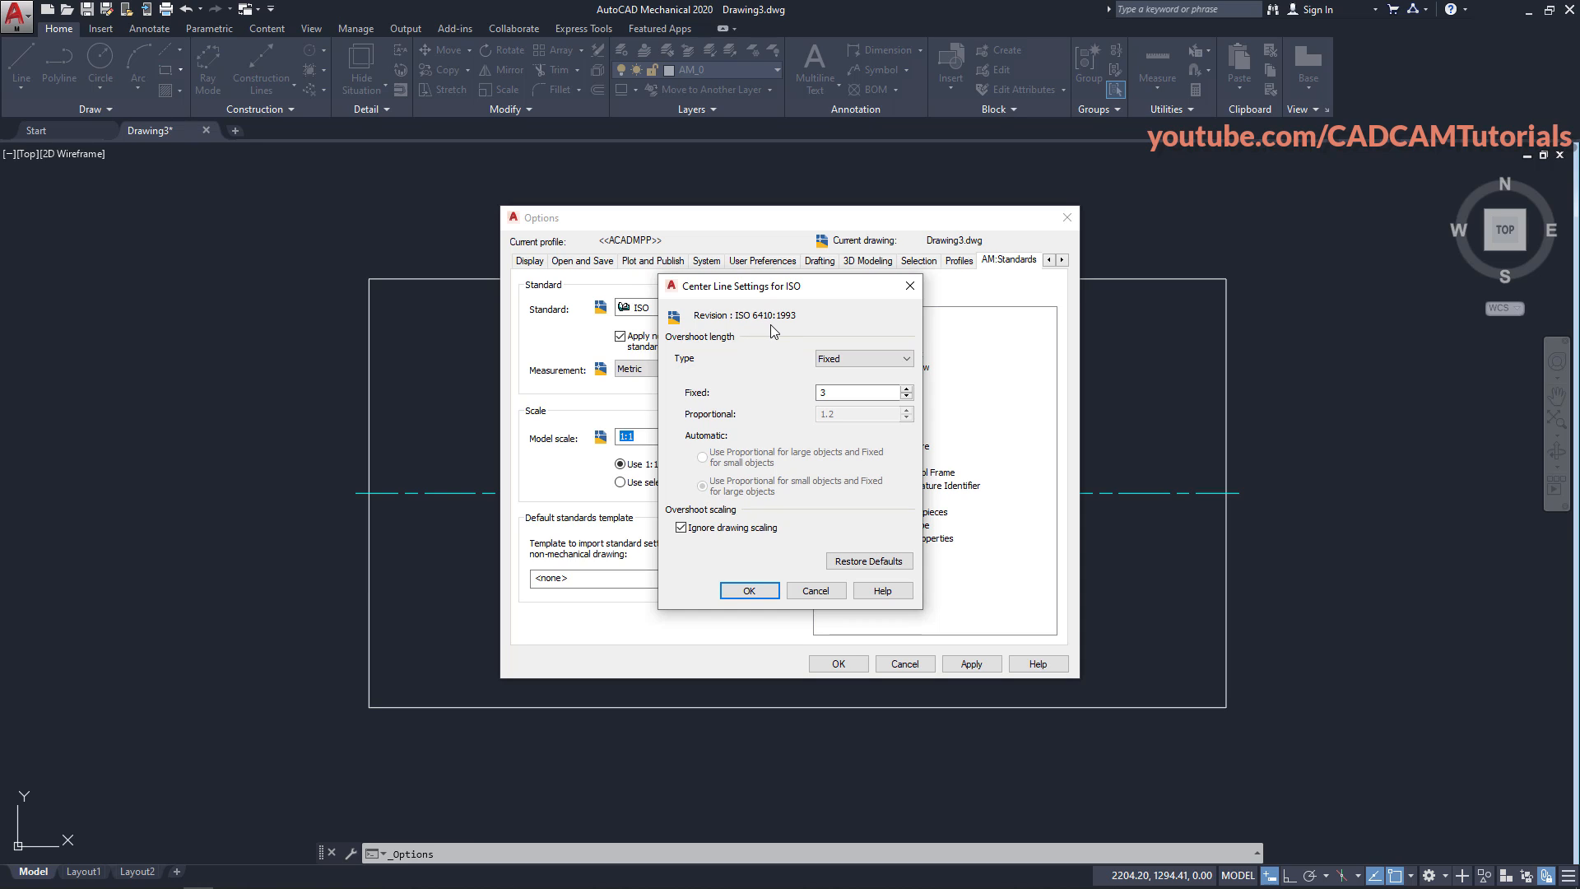
{"action": "left_click", "coordinate": [848, 388]}
{"action": "left_click", "coordinate": [751, 591]}
{"action": "left_click", "coordinate": [838, 663]}
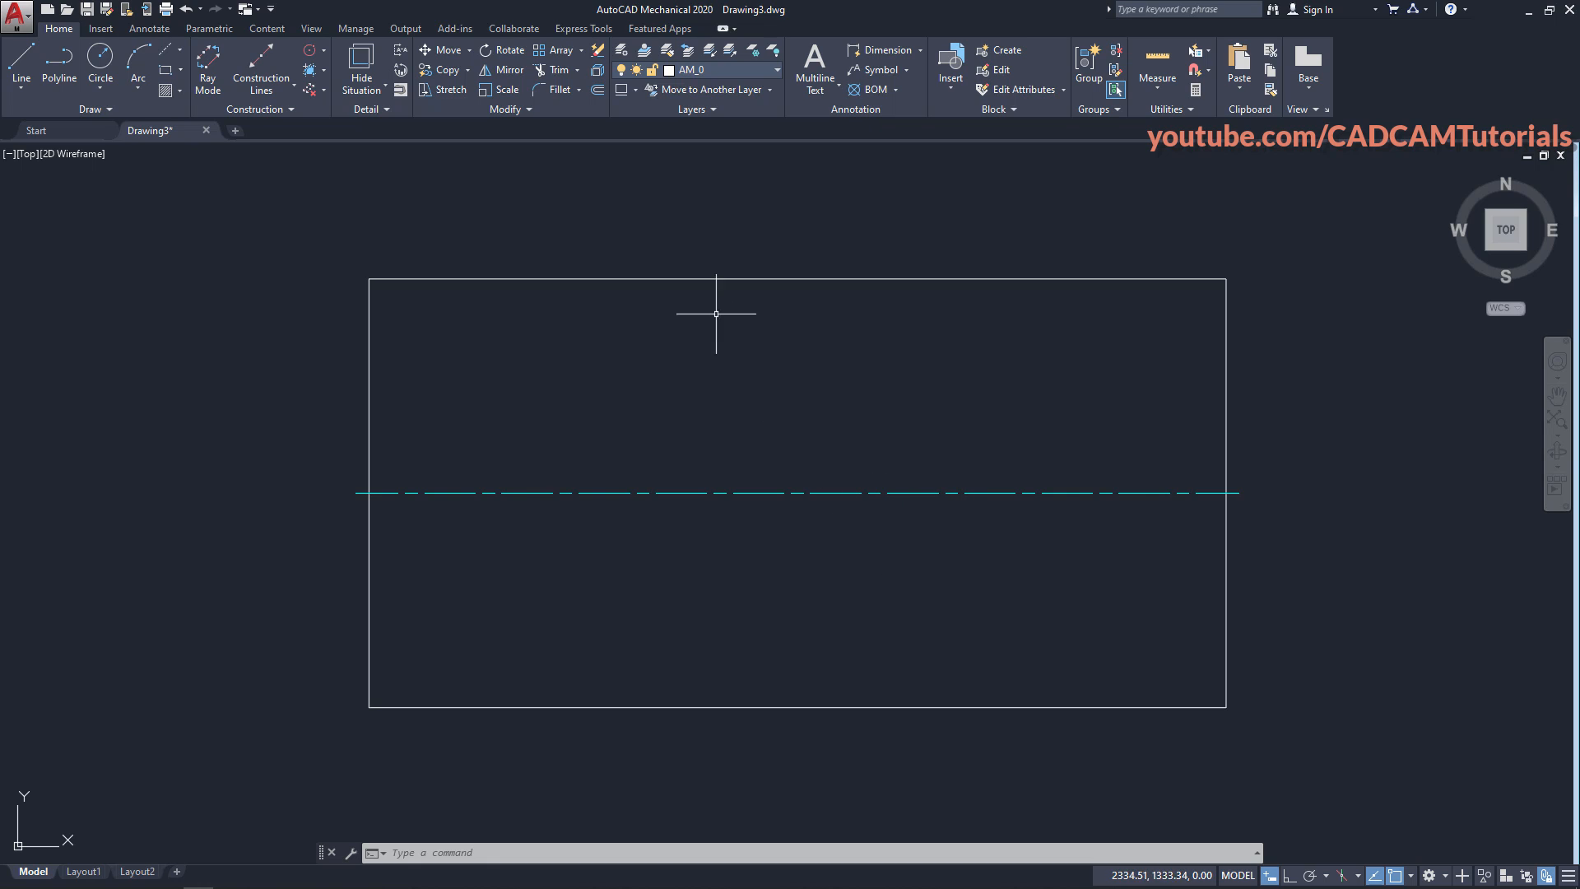
- Review the linetype, lineweight and associated objects of the layers in the Mechanical Layer Manager, widening the dialog and its columns for reading
{"action": "left_click", "coordinate": [621, 56]}
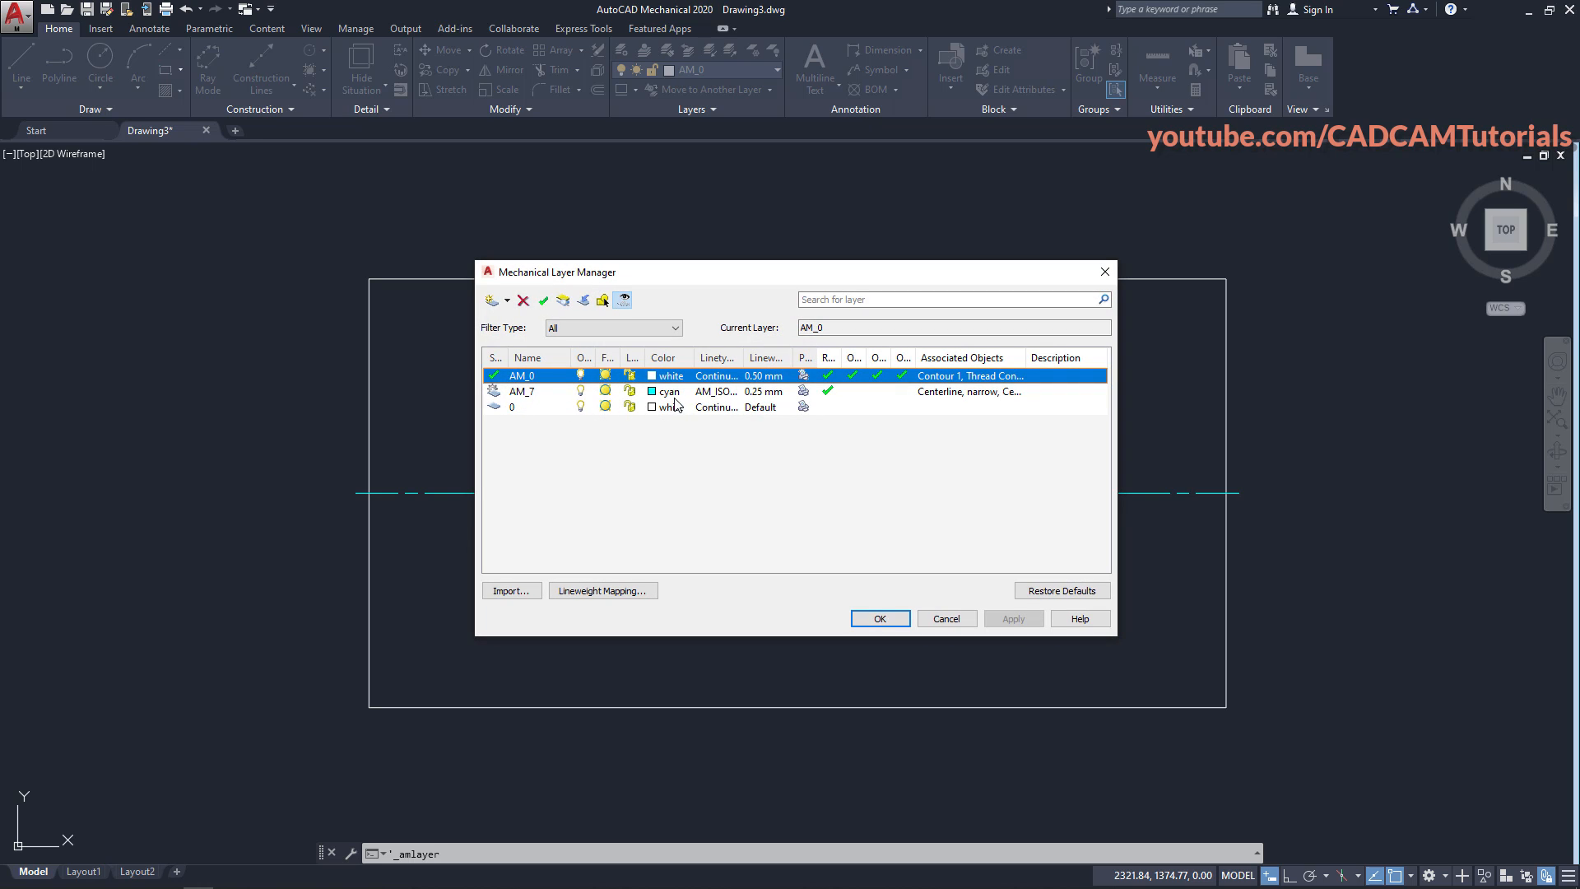
{"action": "double_click", "coordinate": [742, 356]}
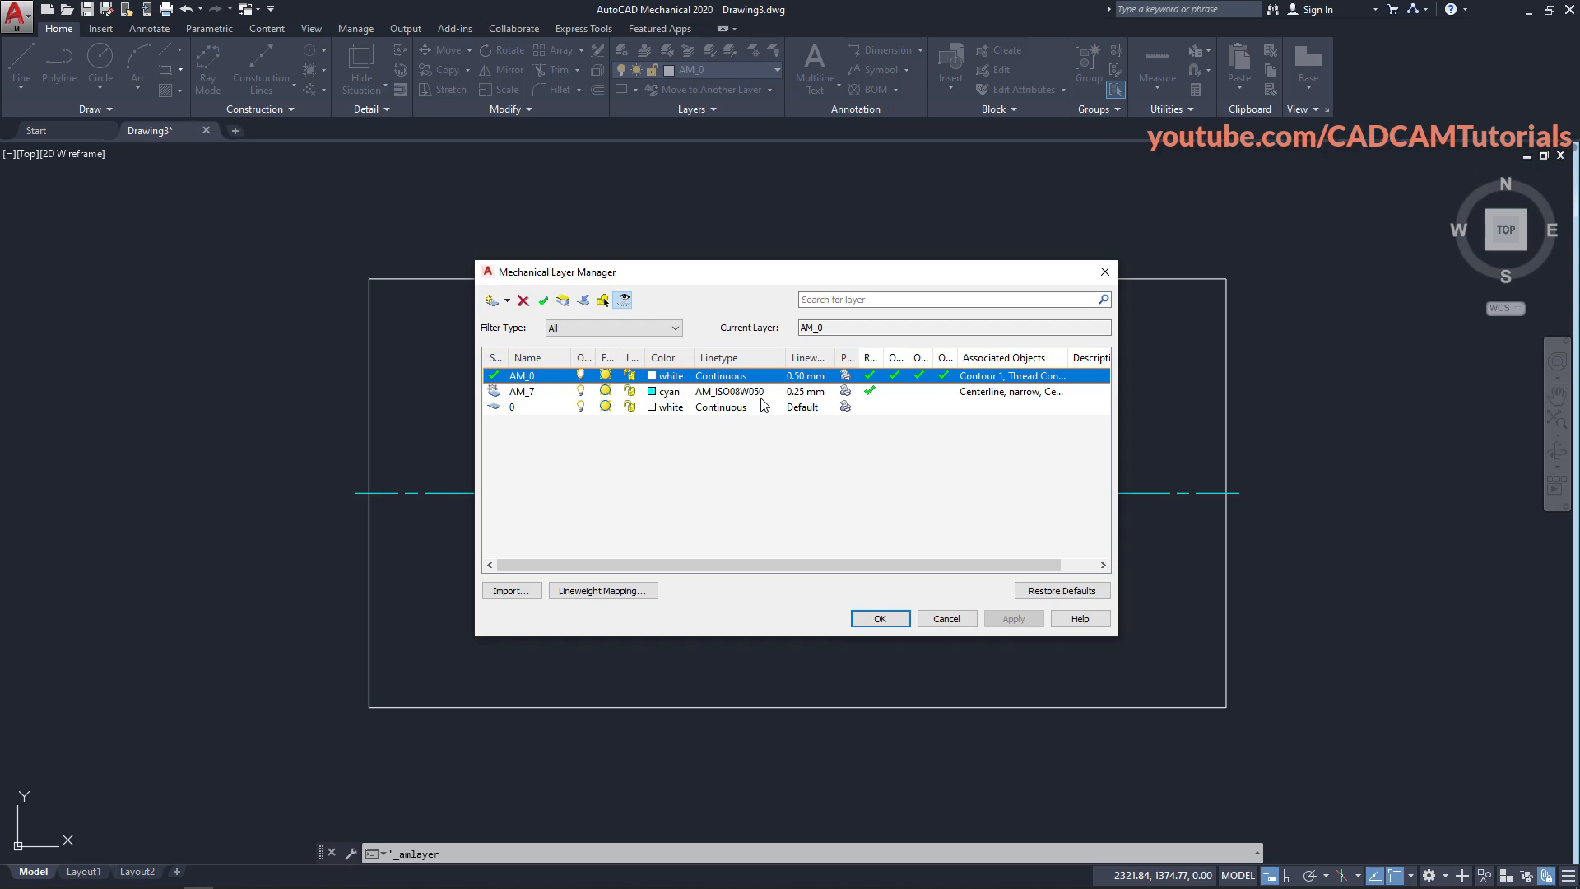
{"action": "left_click_drag", "start_coordinate": [1116, 431], "coordinate": [1289, 432]}
{"action": "left_click_drag", "start_coordinate": [1069, 357], "coordinate": [1174, 356]}
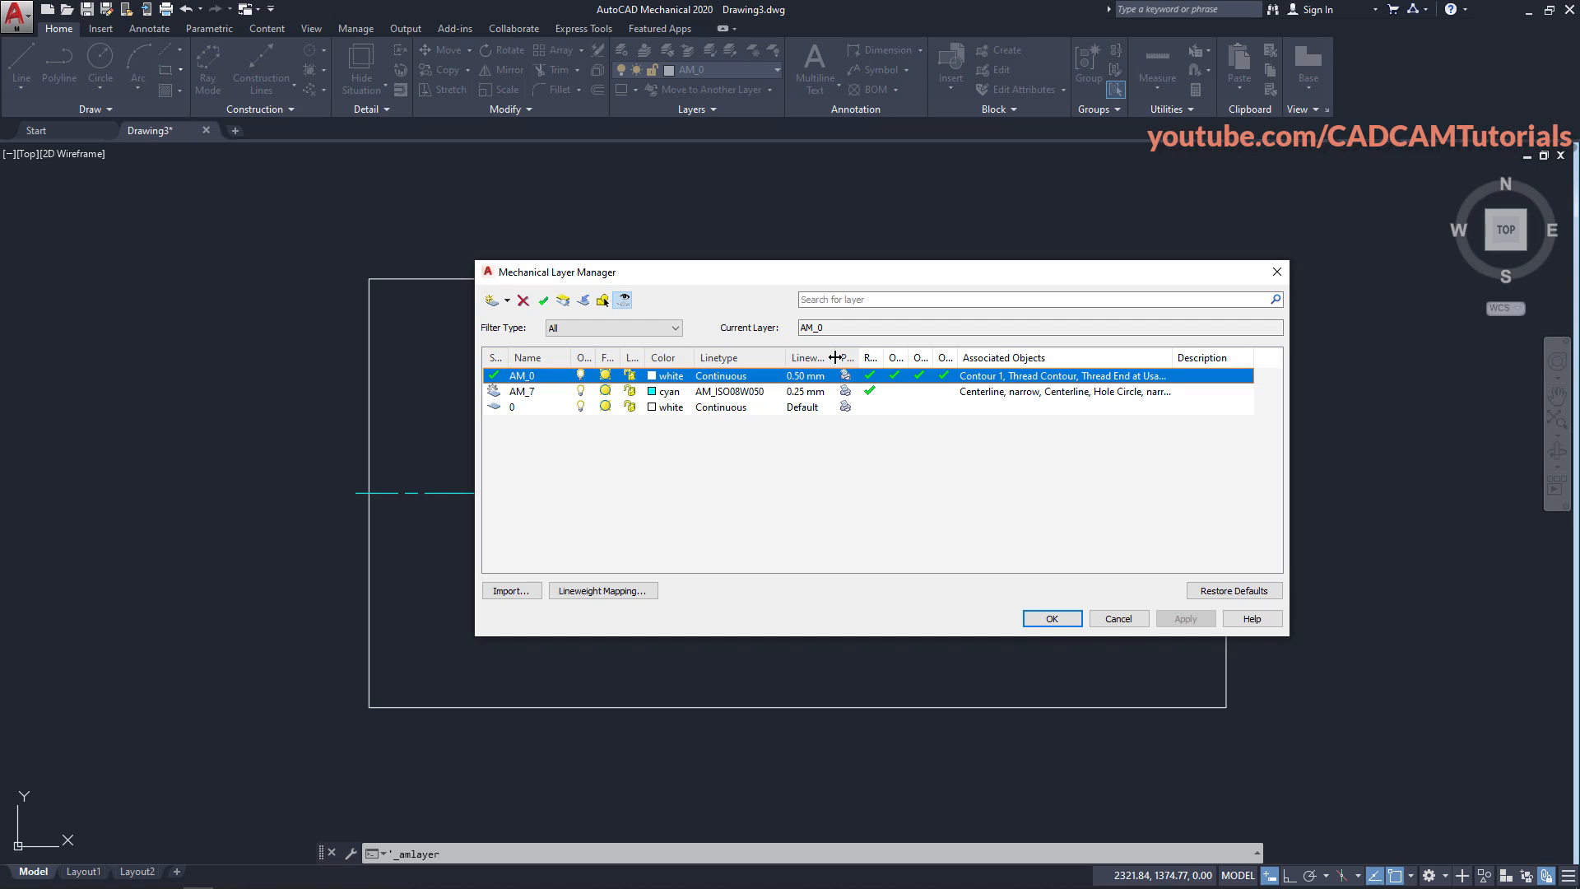
{"action": "left_click_drag", "start_coordinate": [834, 358], "coordinate": [846, 357]}
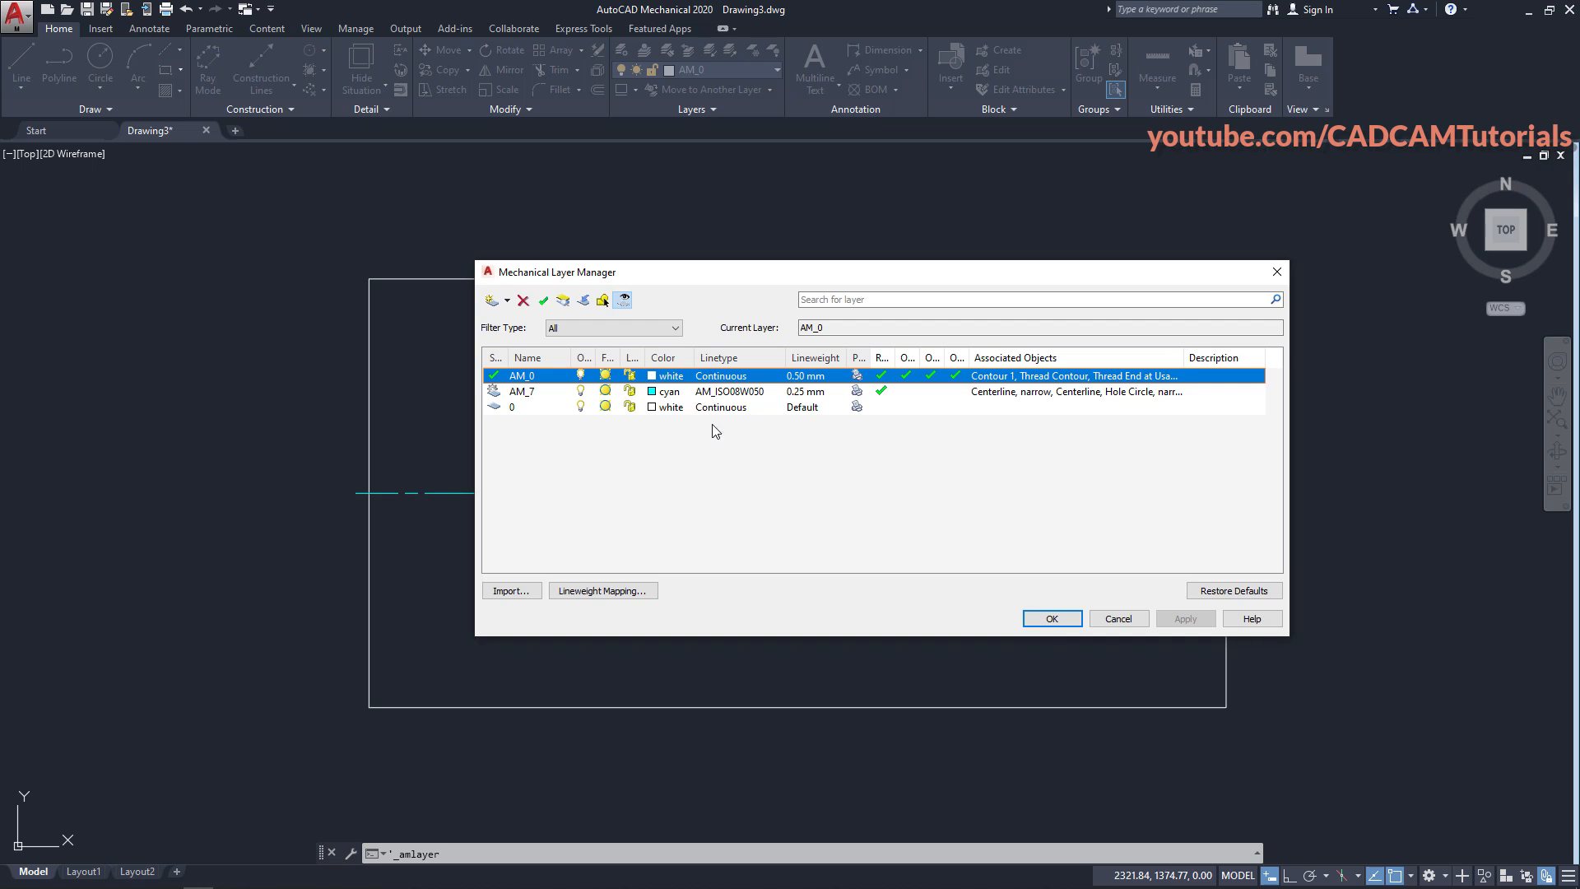
{"action": "left_click", "coordinate": [1054, 620]}
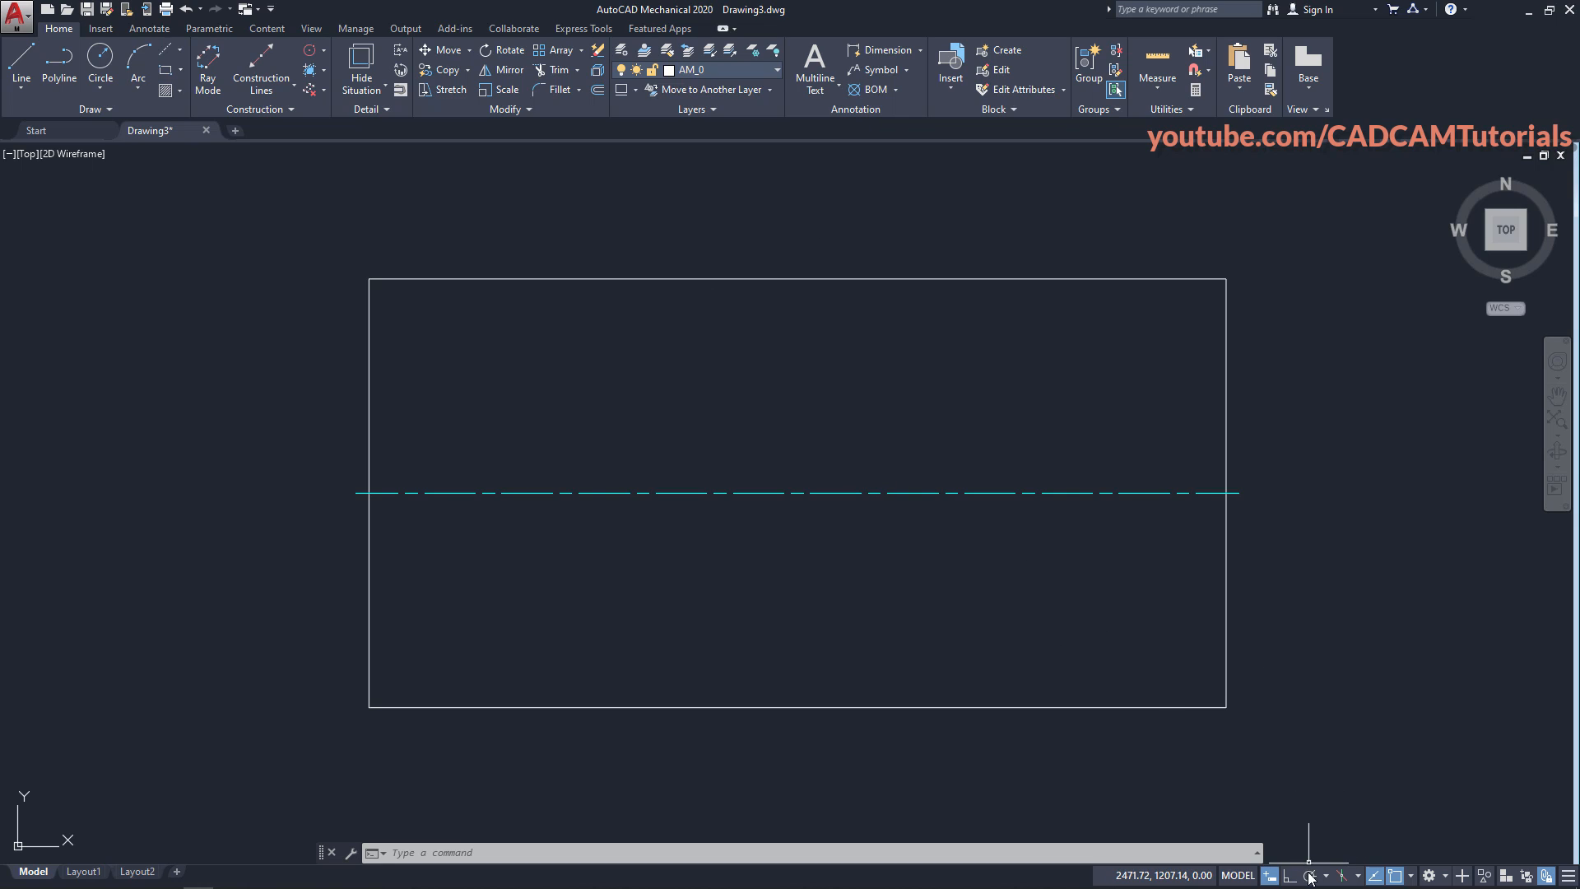
- Add the LineWeight toggle to the status bar, and preview the drawing with lineweight display on before switching it off again
{"action": "left_click", "coordinate": [1568, 878]}
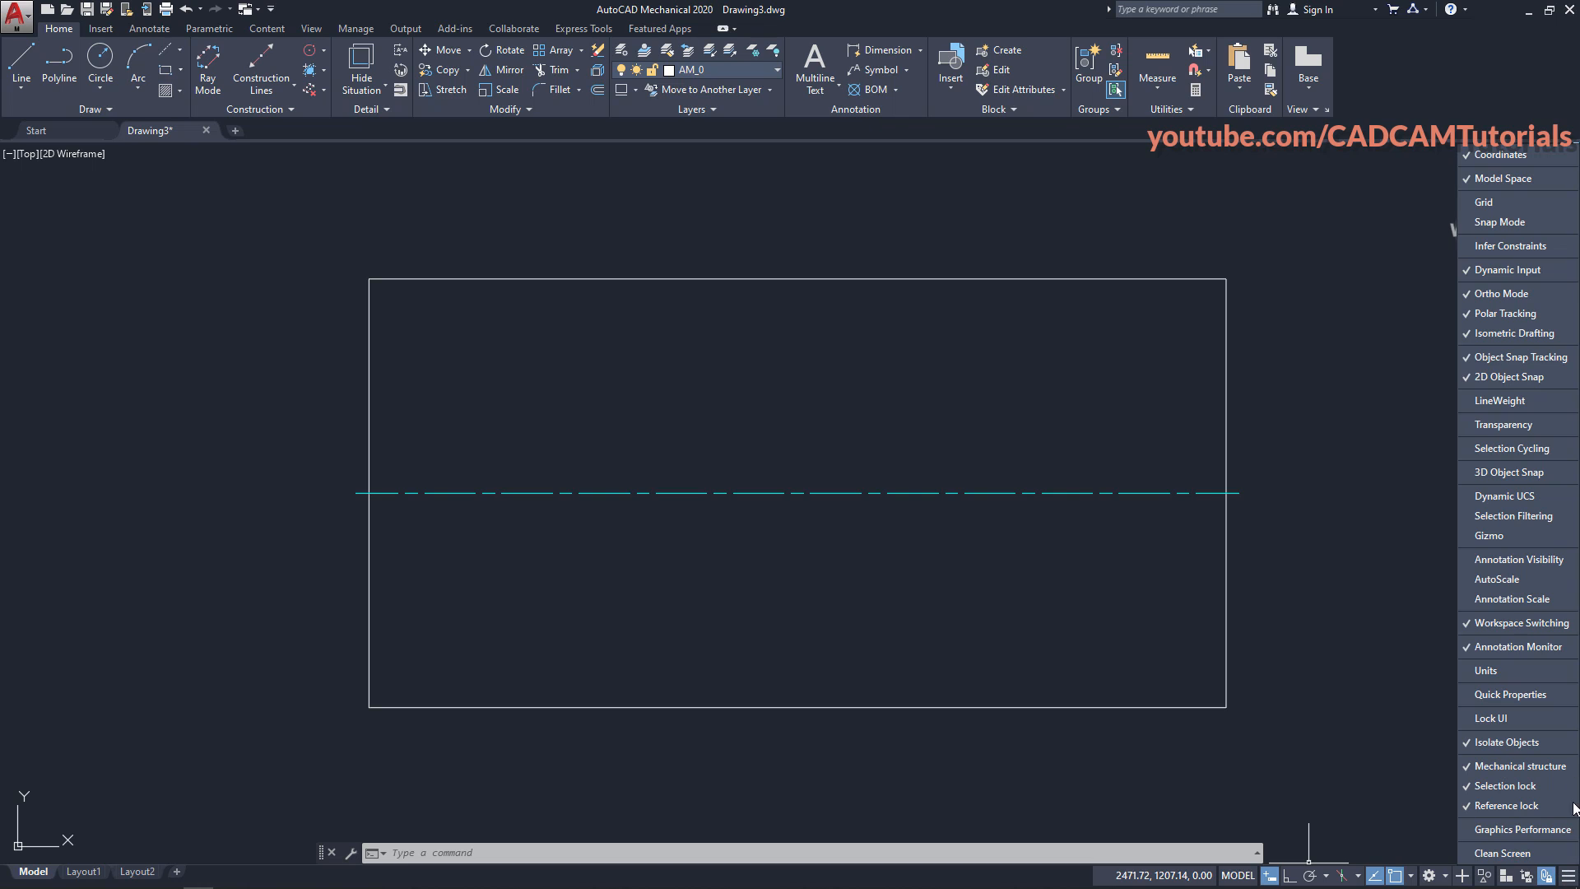
{"action": "left_click", "coordinate": [1499, 402]}
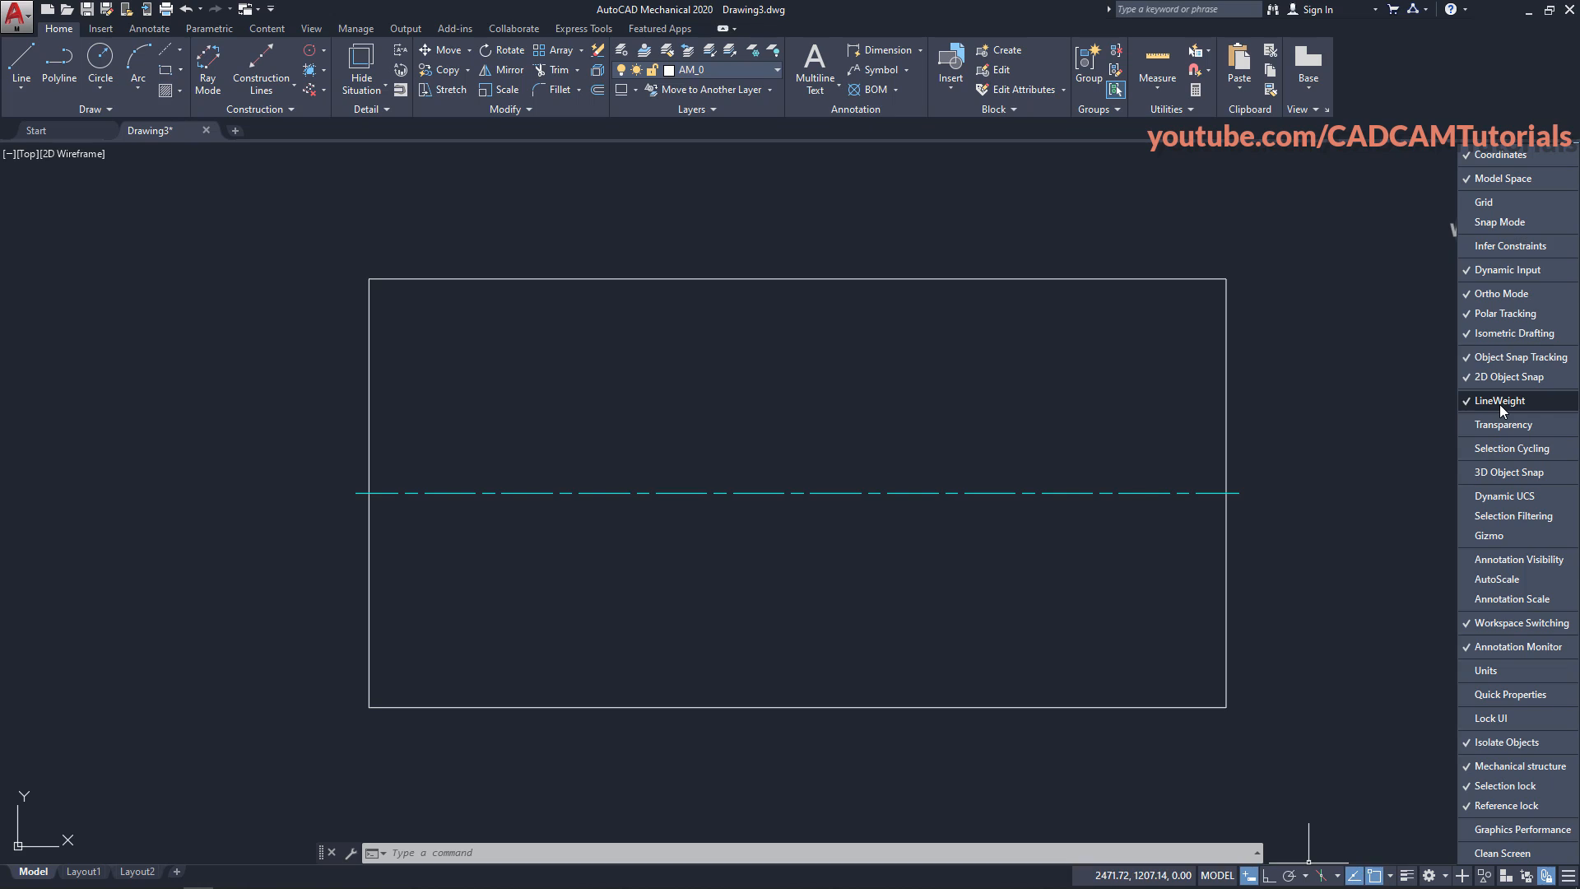
{"action": "left_click", "coordinate": [1318, 678]}
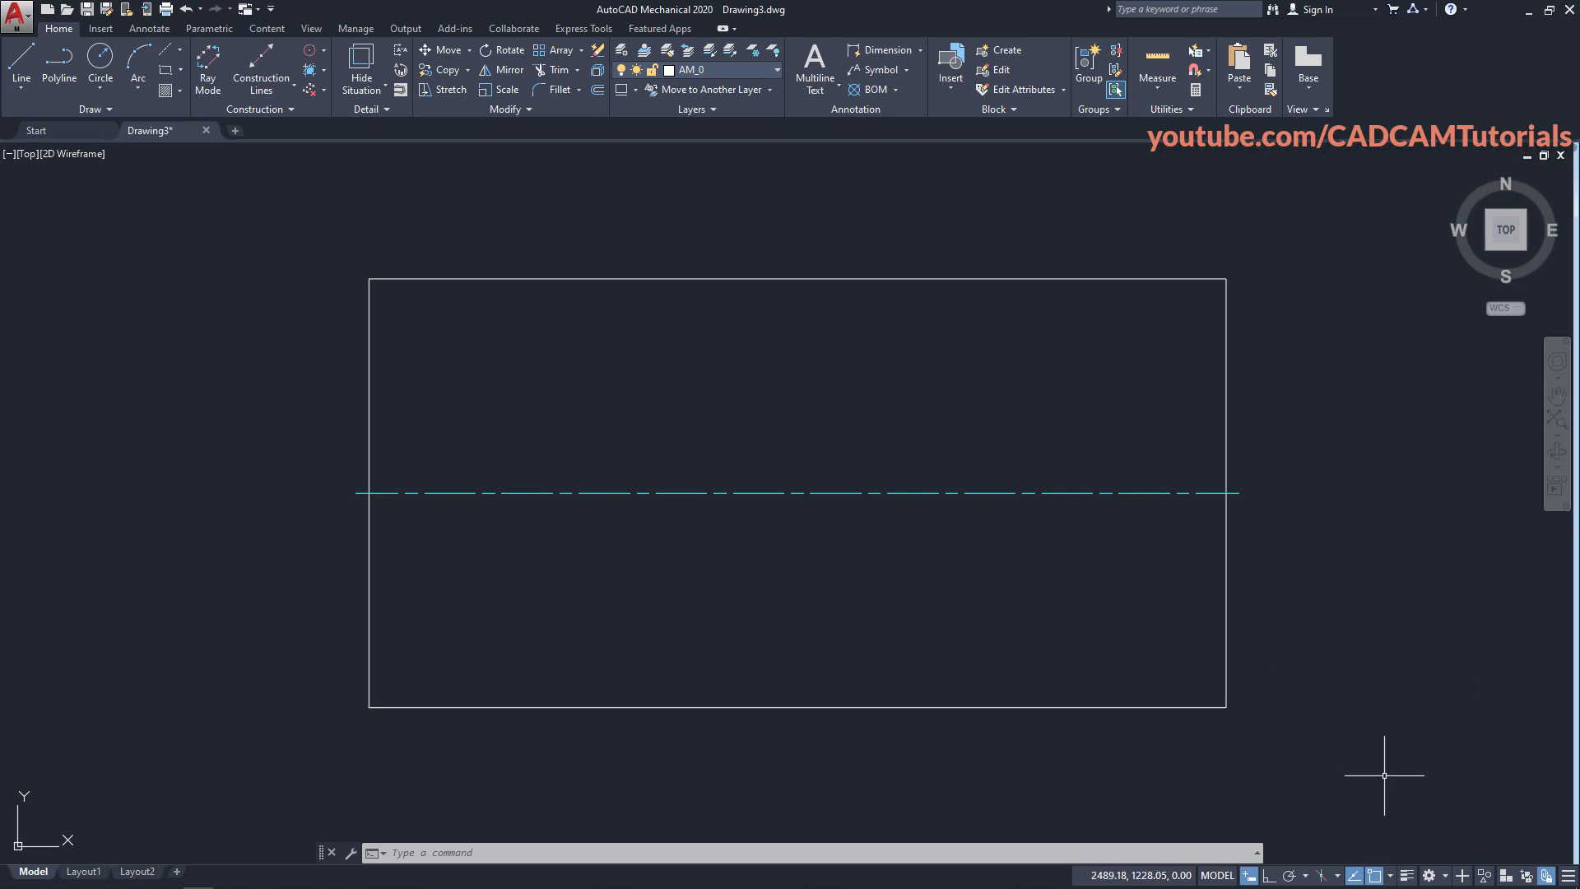
{"action": "left_click", "coordinate": [1408, 876]}
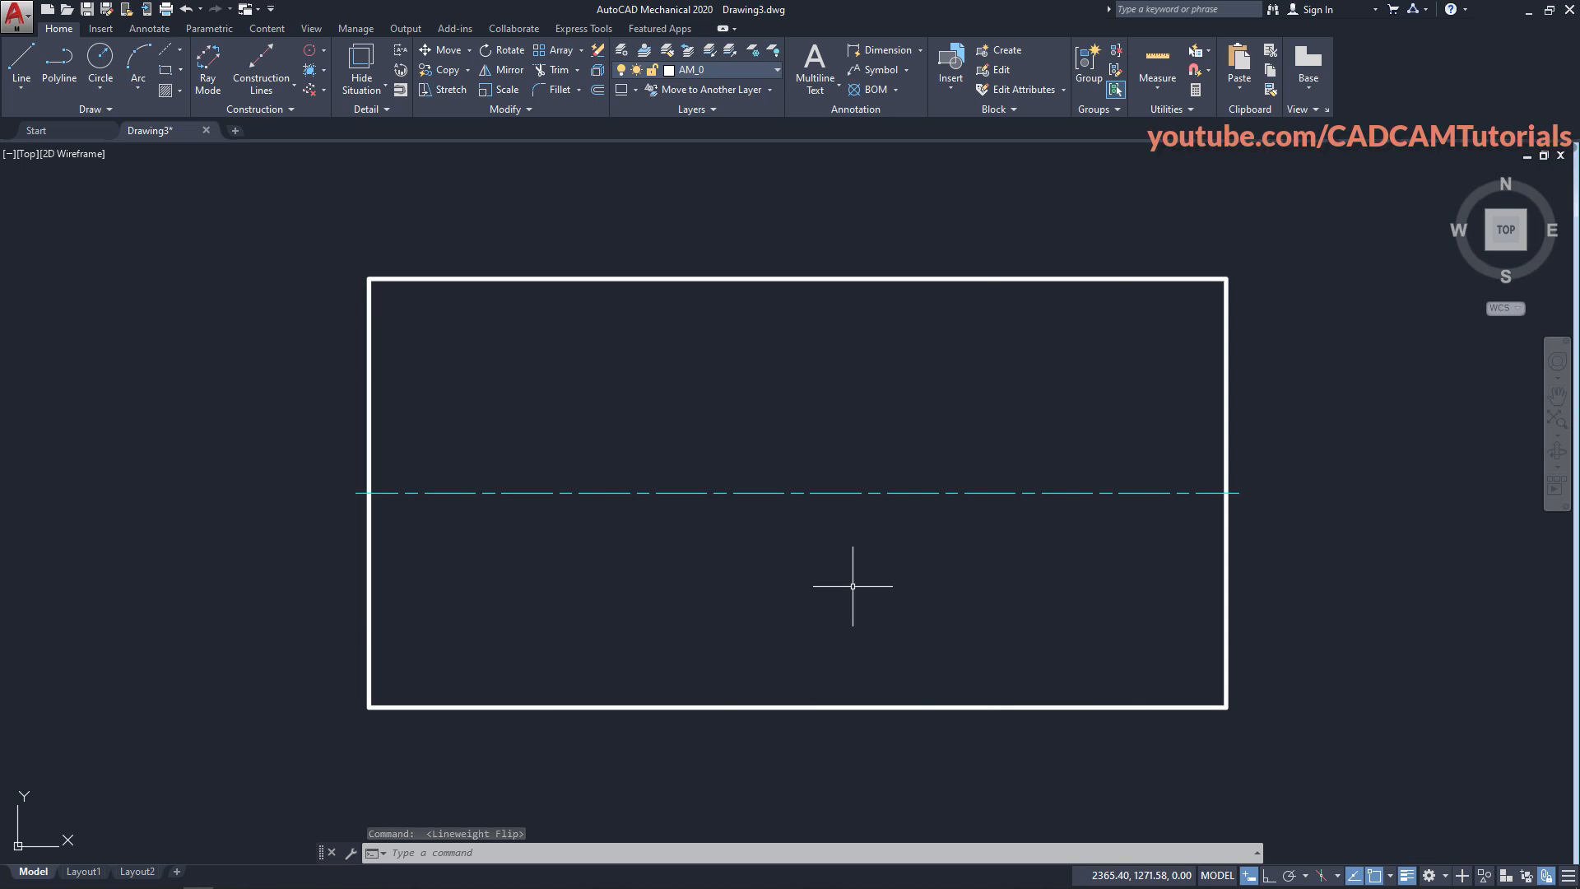
{"action": "left_click", "coordinate": [1408, 876]}
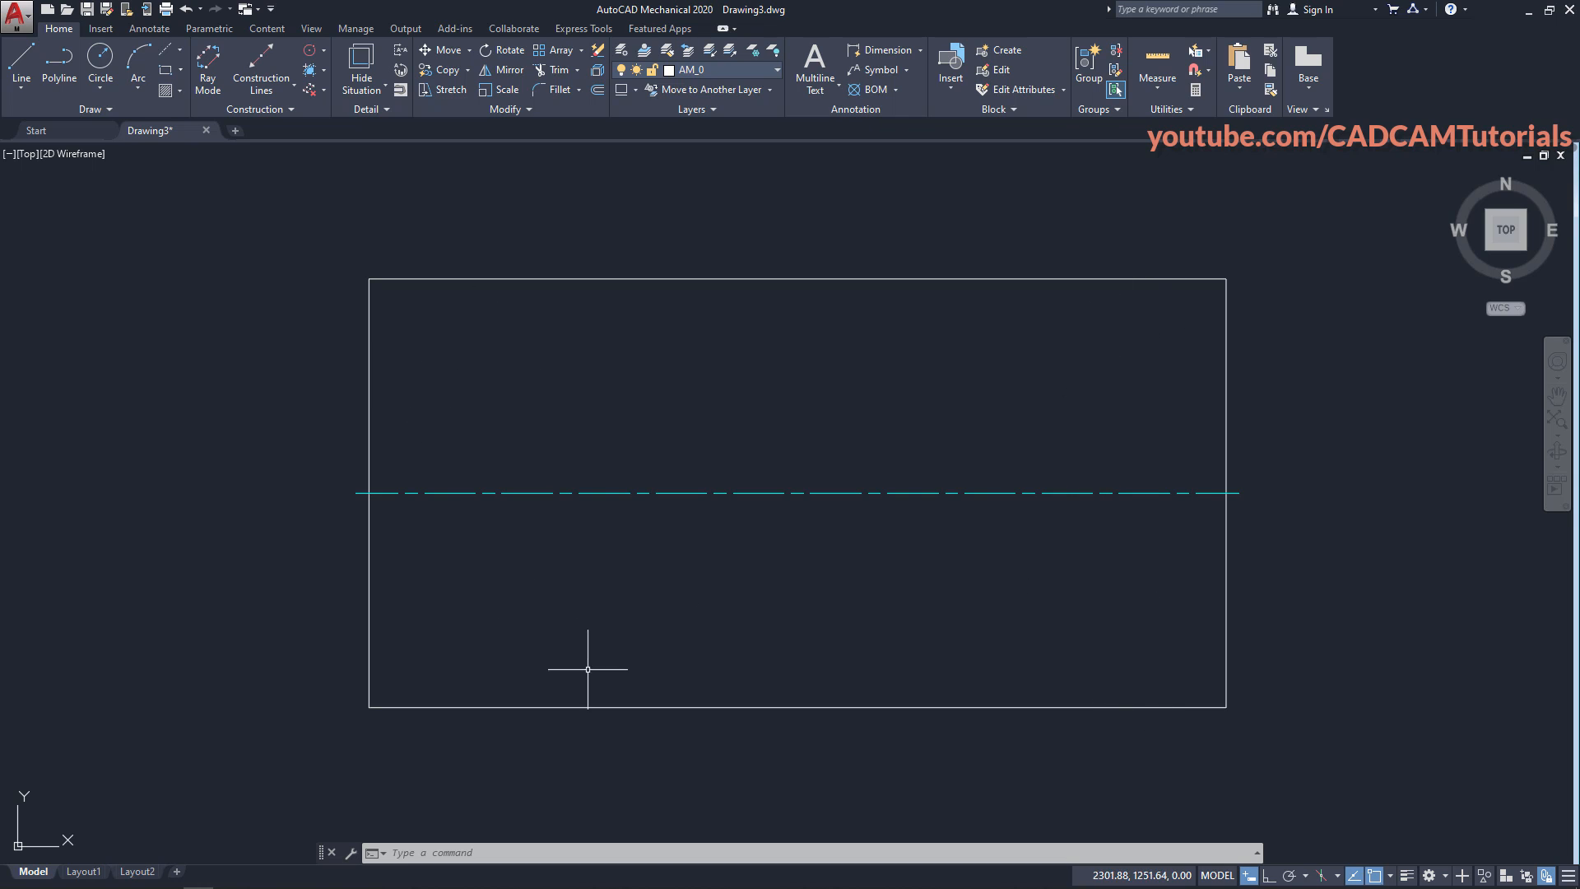
- Create centerline crosses on the plate at a 25 mm offset inside the rectangle's contour, with 10 mm diameter holes
{"action": "left_click", "coordinate": [182, 51]}
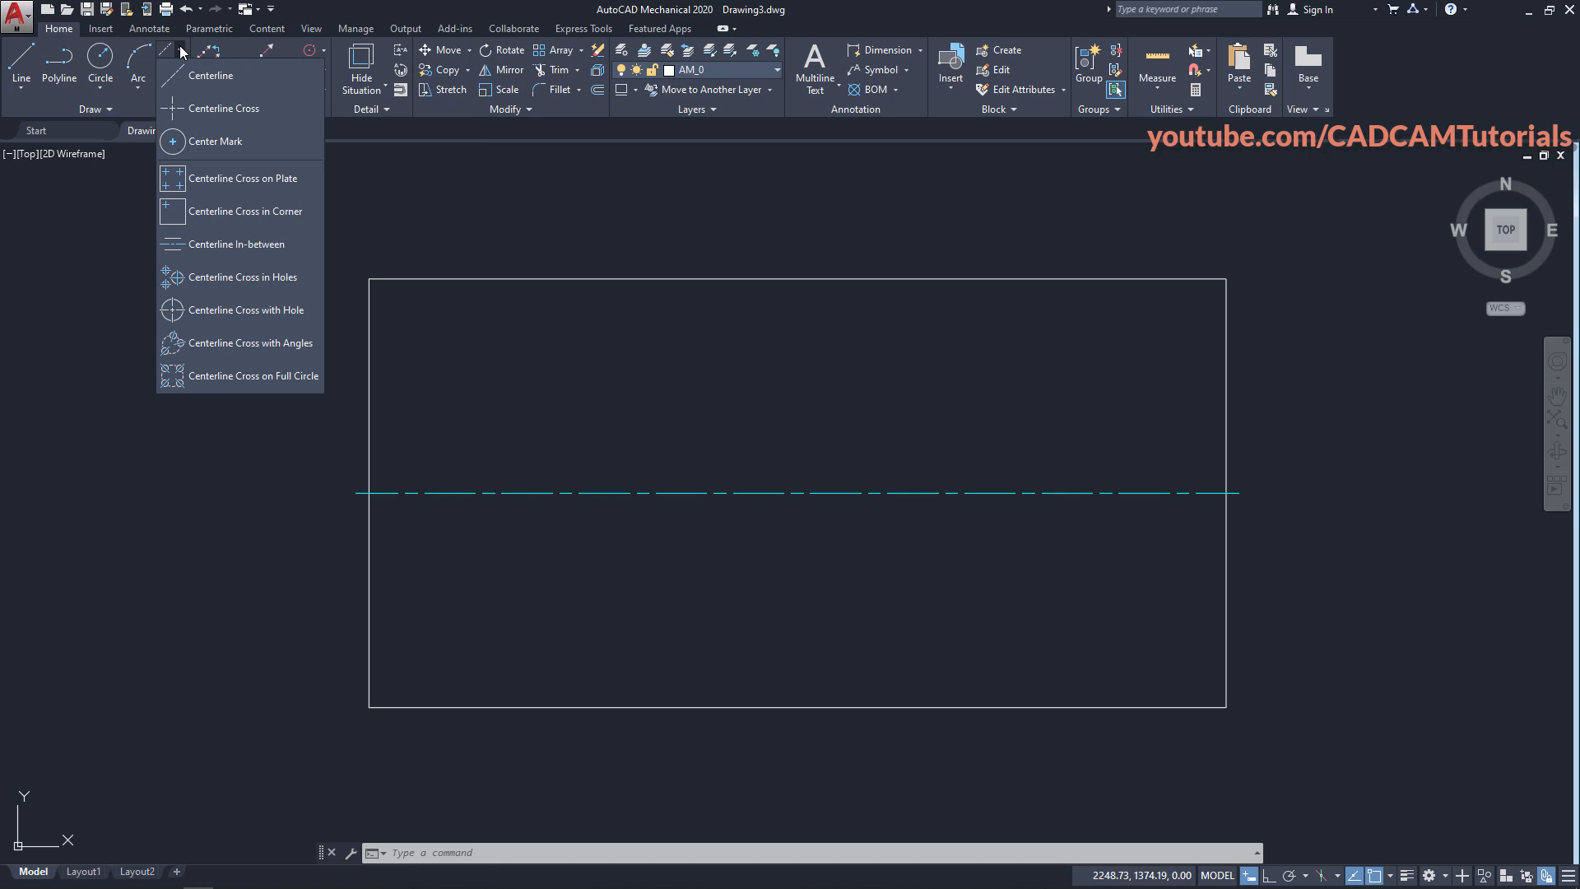
{"action": "left_click", "coordinate": [206, 186]}
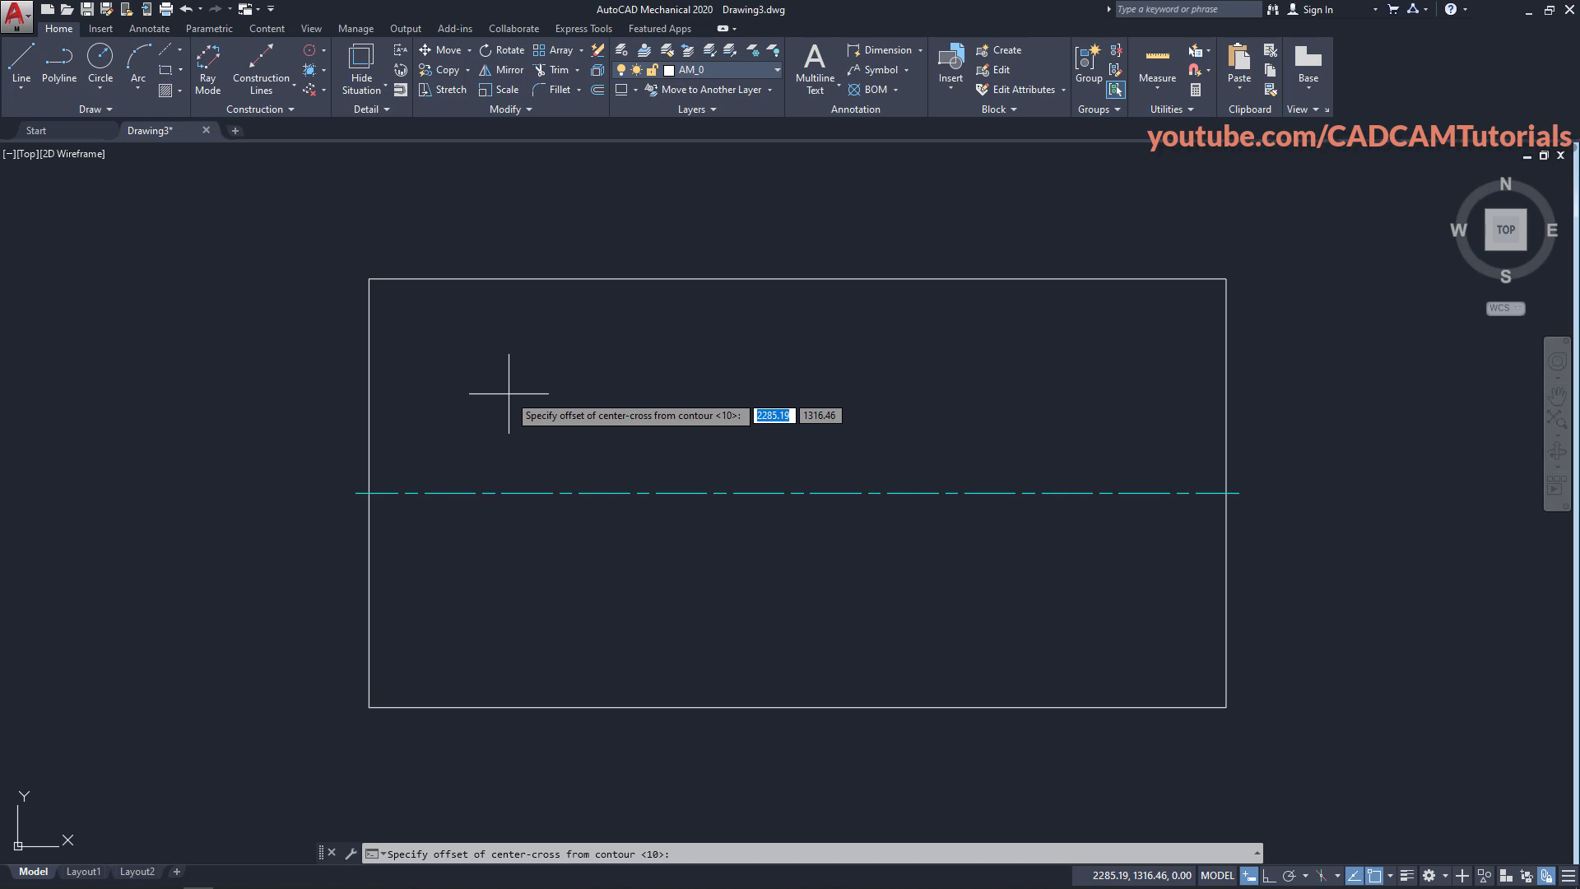
{"action": "type", "text": "5"}
{"action": "key", "text": "Return"}
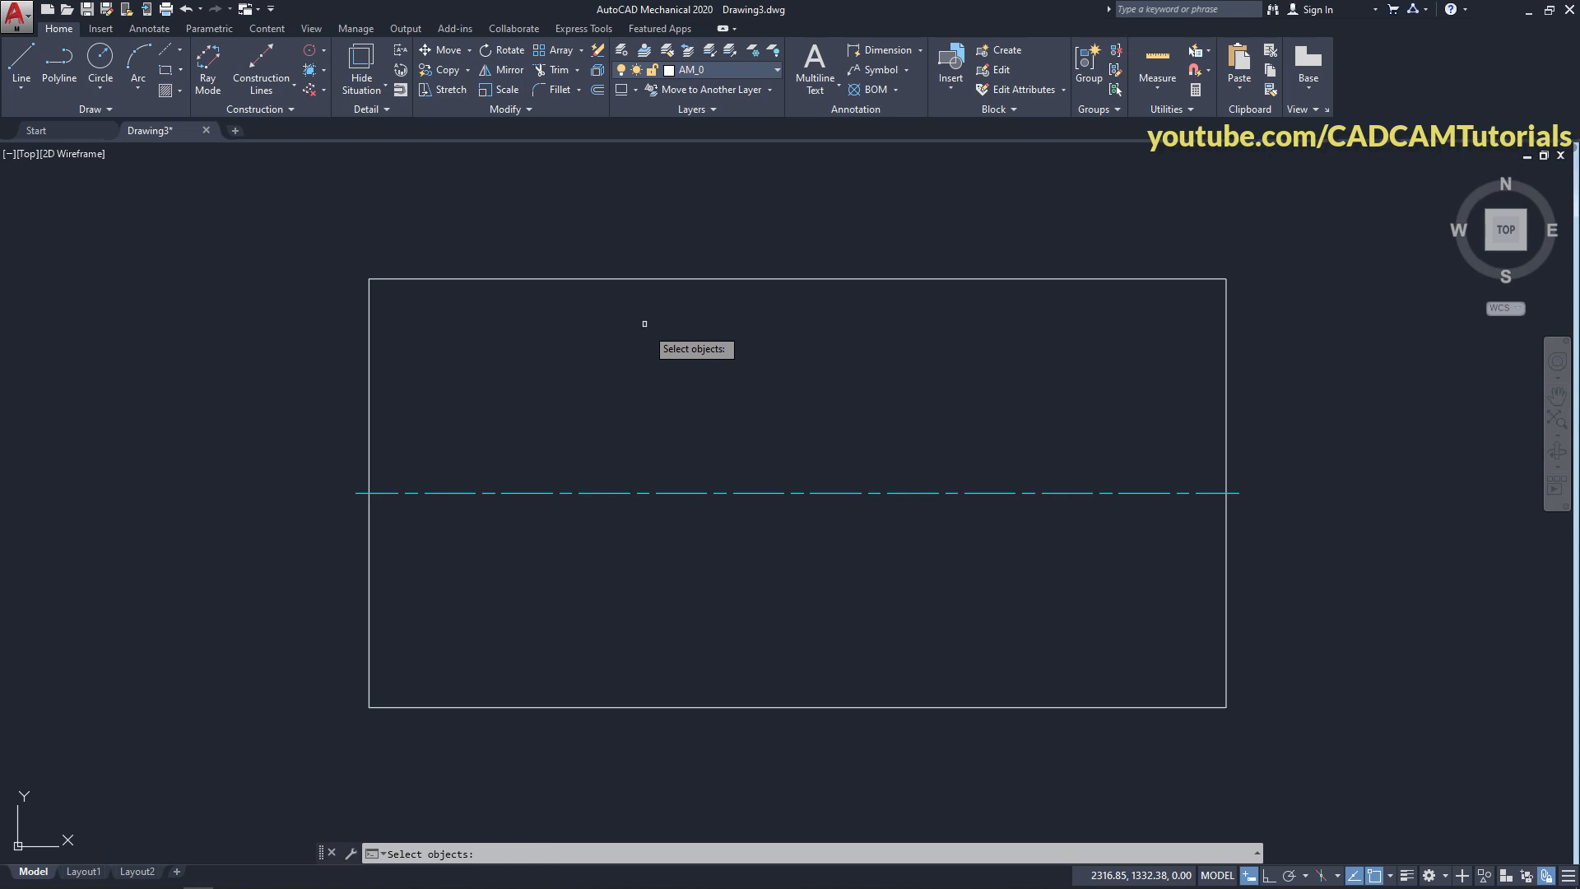
{"action": "left_click", "coordinate": [635, 277]}
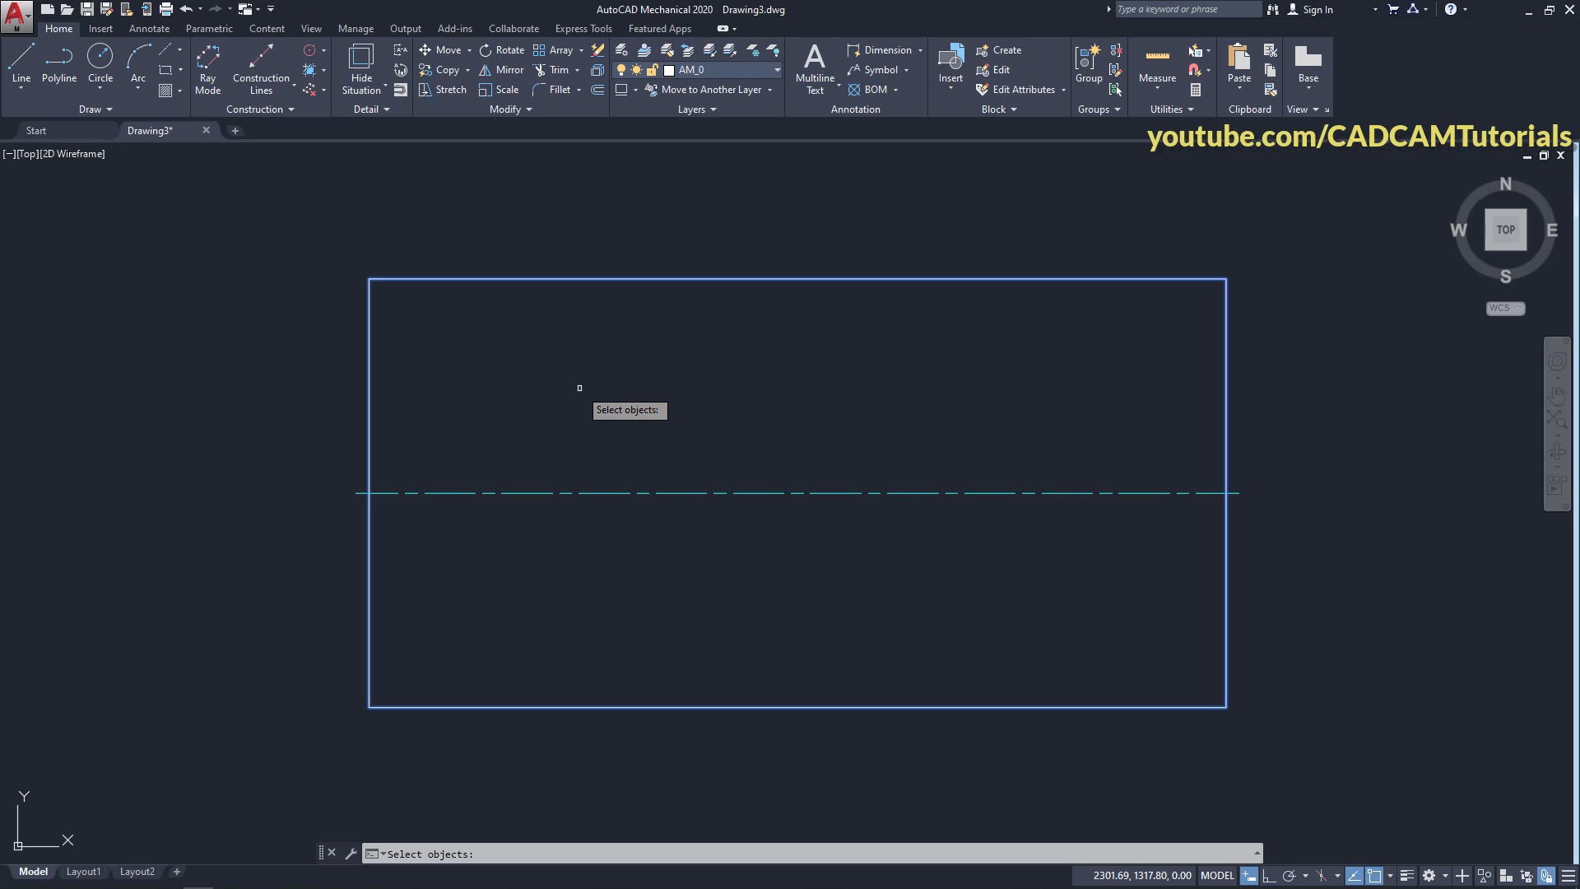
{"action": "key", "text": "Return"}
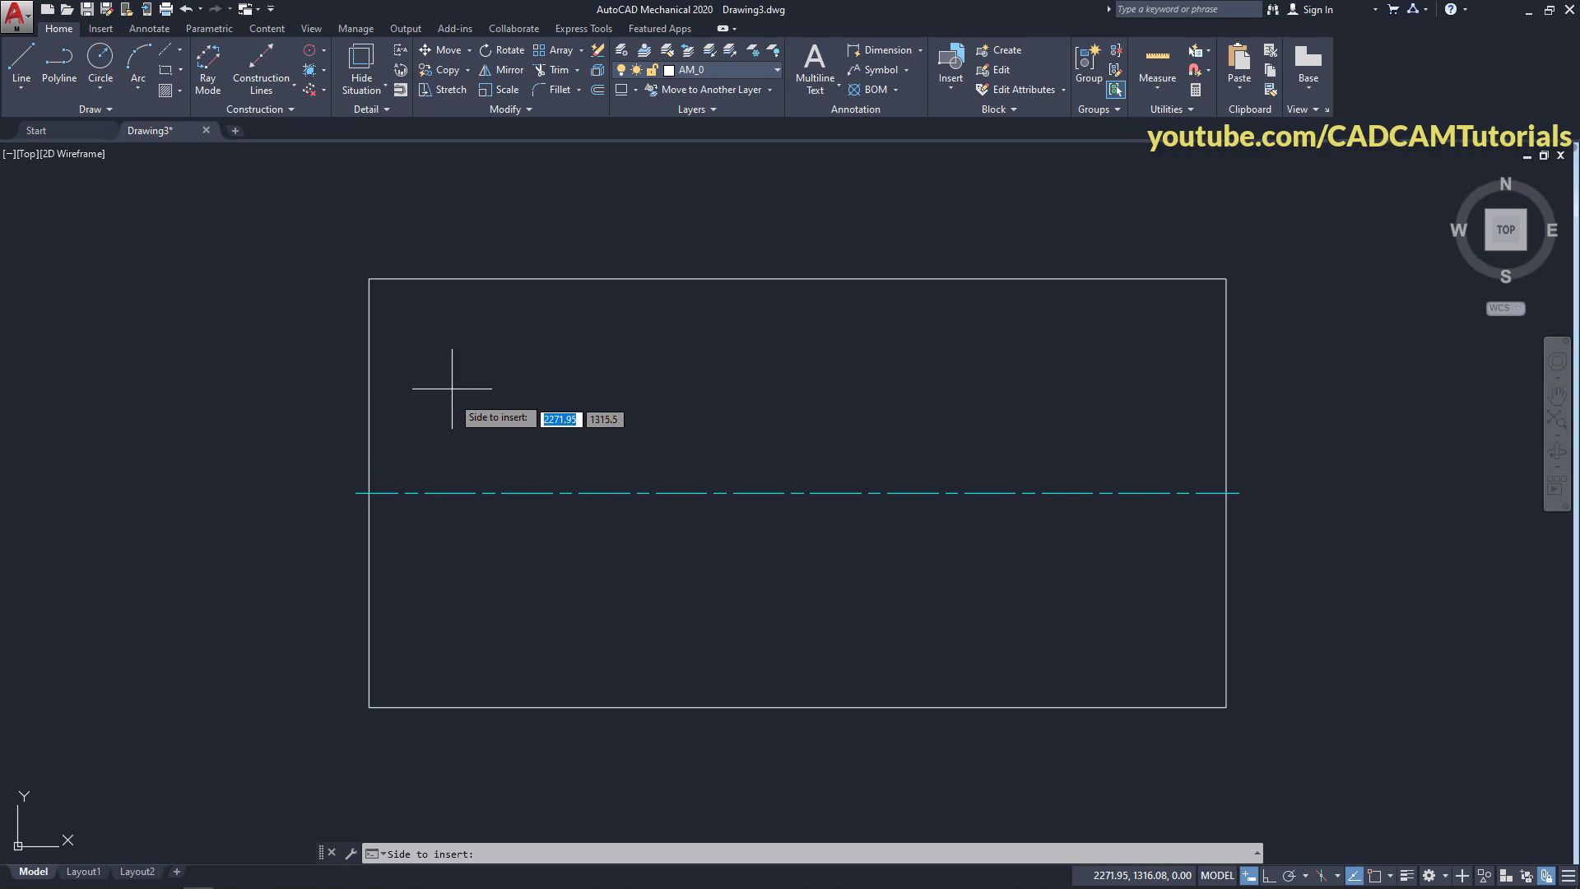
{"action": "left_click", "coordinate": [498, 402]}
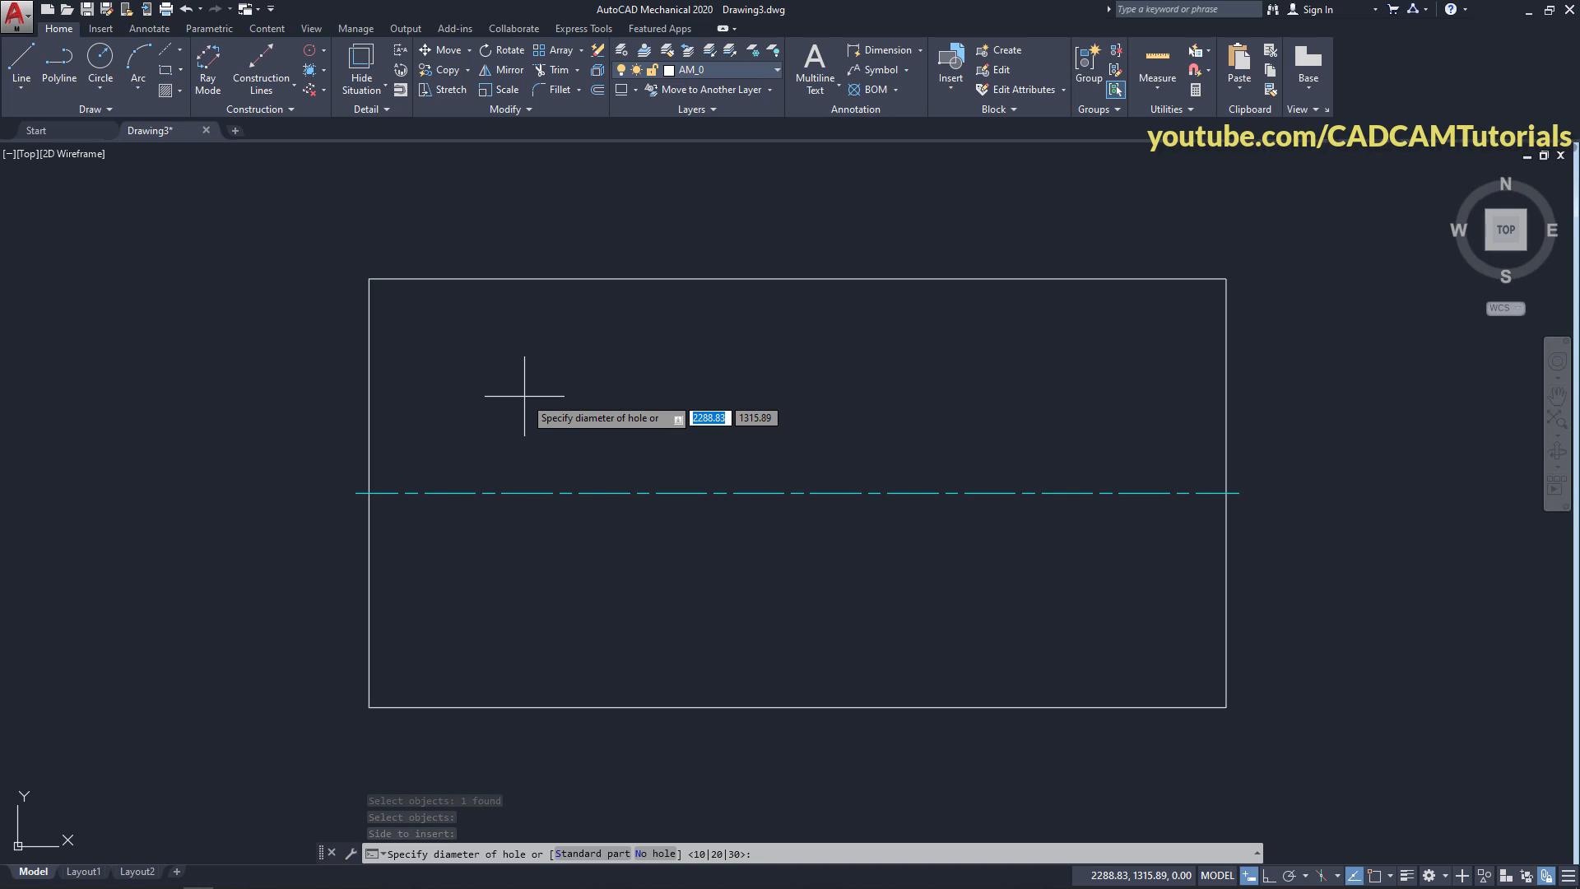
{"action": "type", "text": "1"}
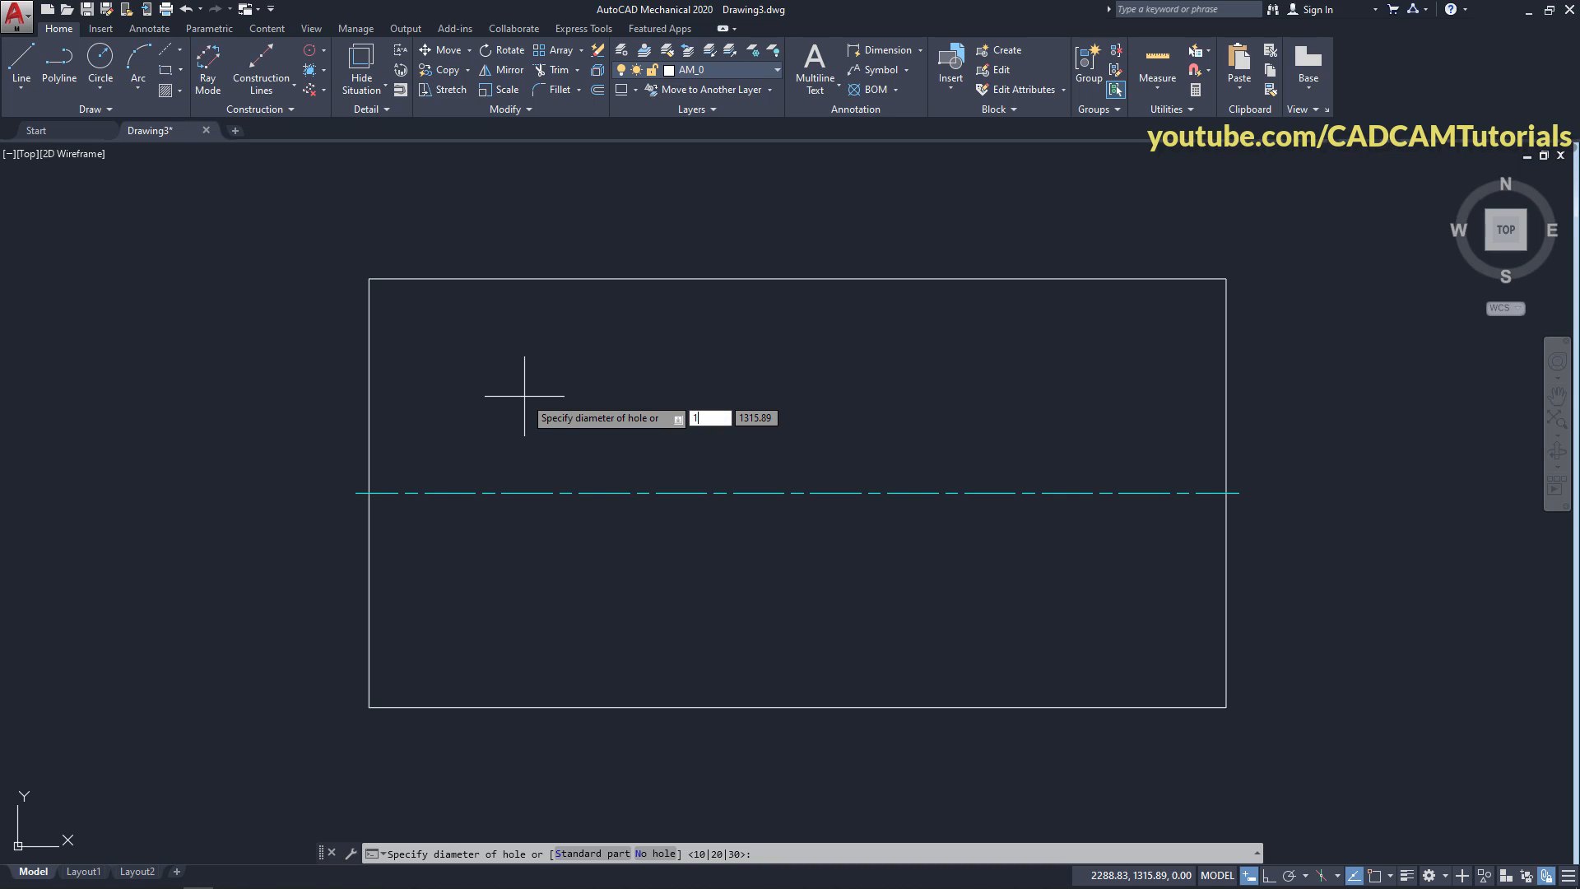
{"action": "type", "text": "0"}
{"action": "key", "text": "Return"}
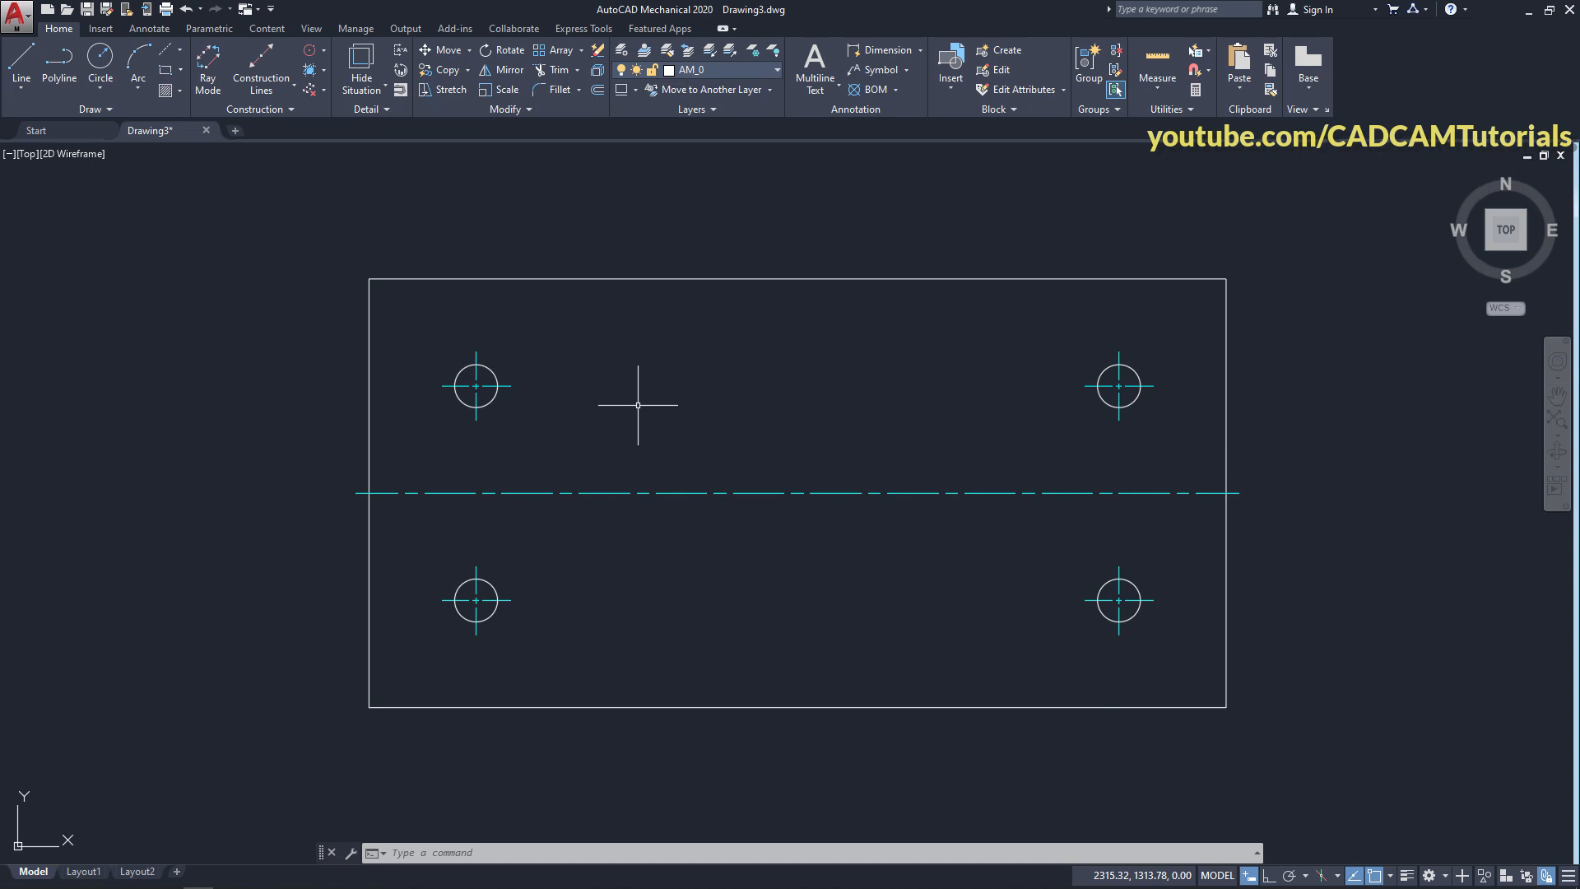
- Create centerline crosses on the plate at a 20 mm offset outside the rectangle, with no holes and a 15 mm cross diameter
{"action": "key", "text": "Return"}
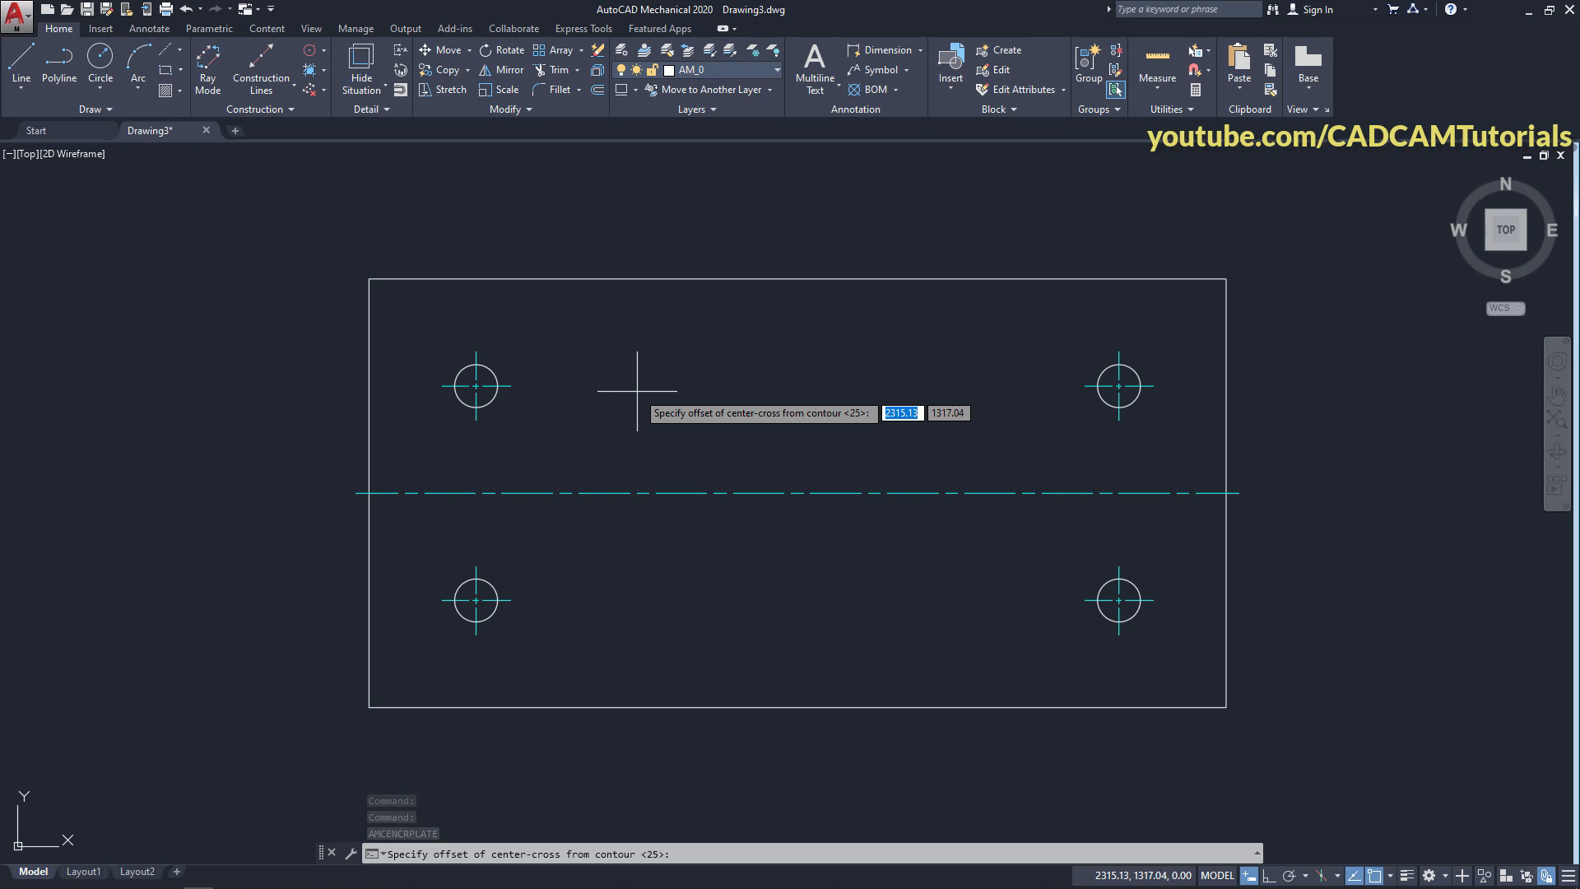
{"action": "type", "text": "20"}
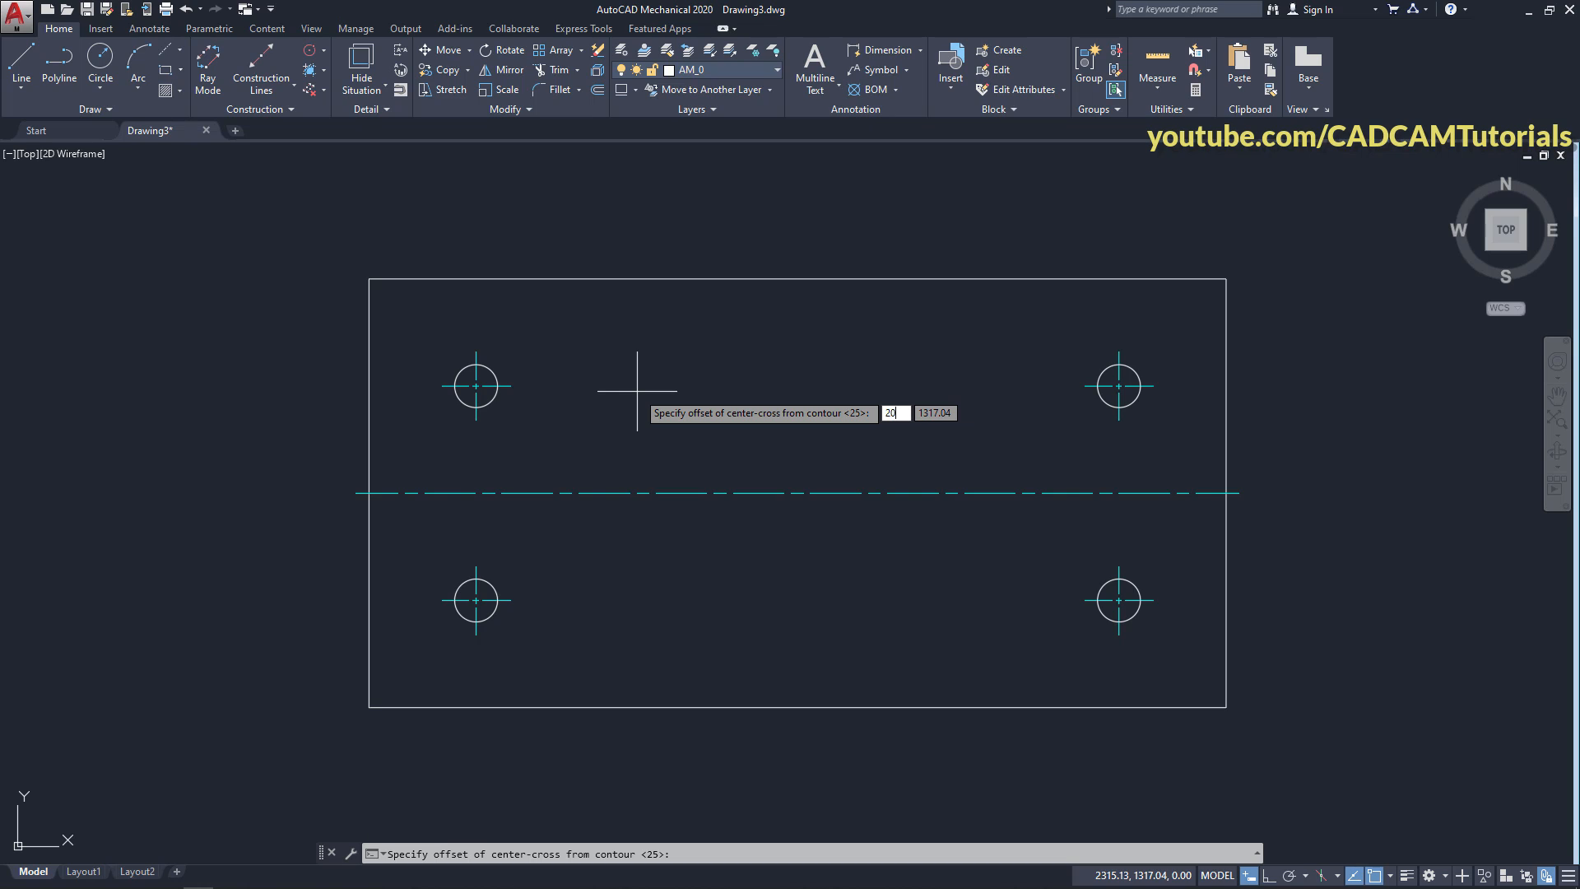
{"action": "key", "text": "Return"}
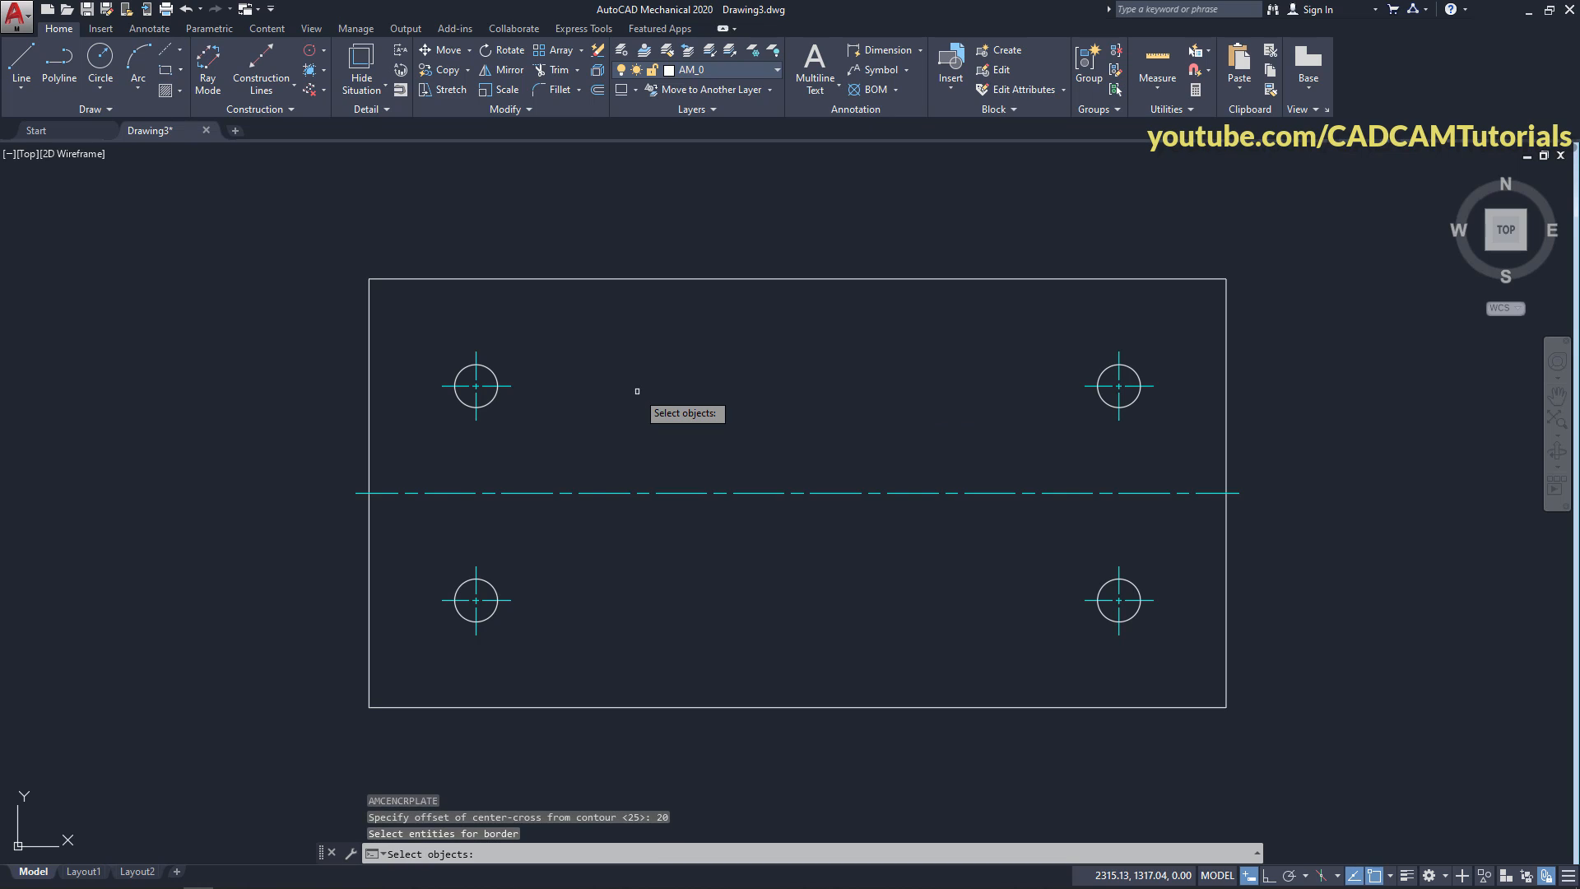
{"action": "left_click", "coordinate": [370, 359]}
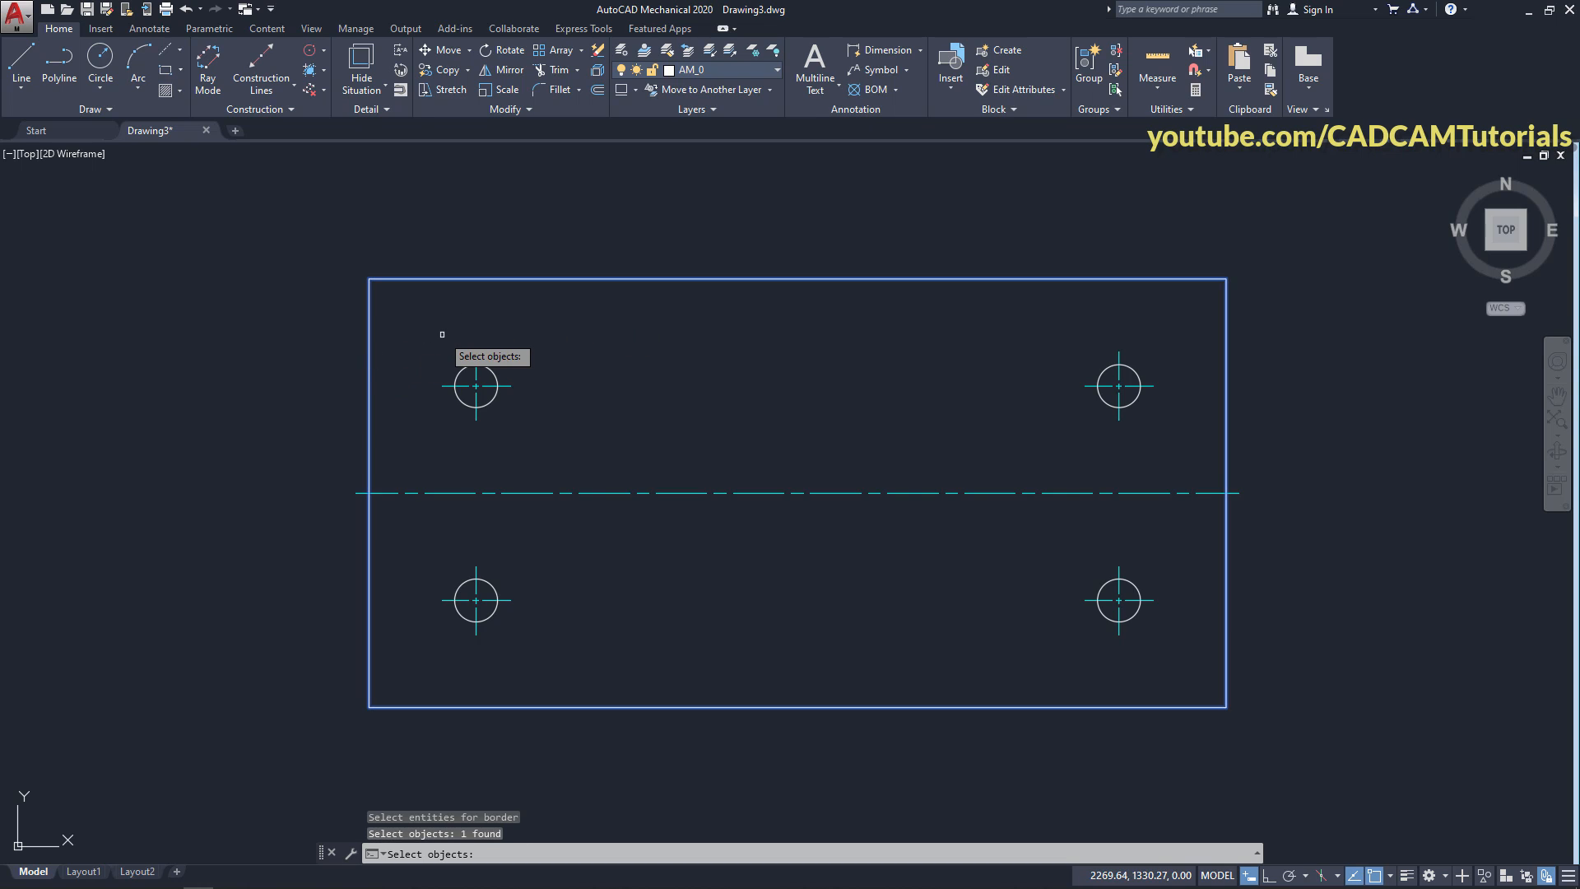
{"action": "key", "text": "Return"}
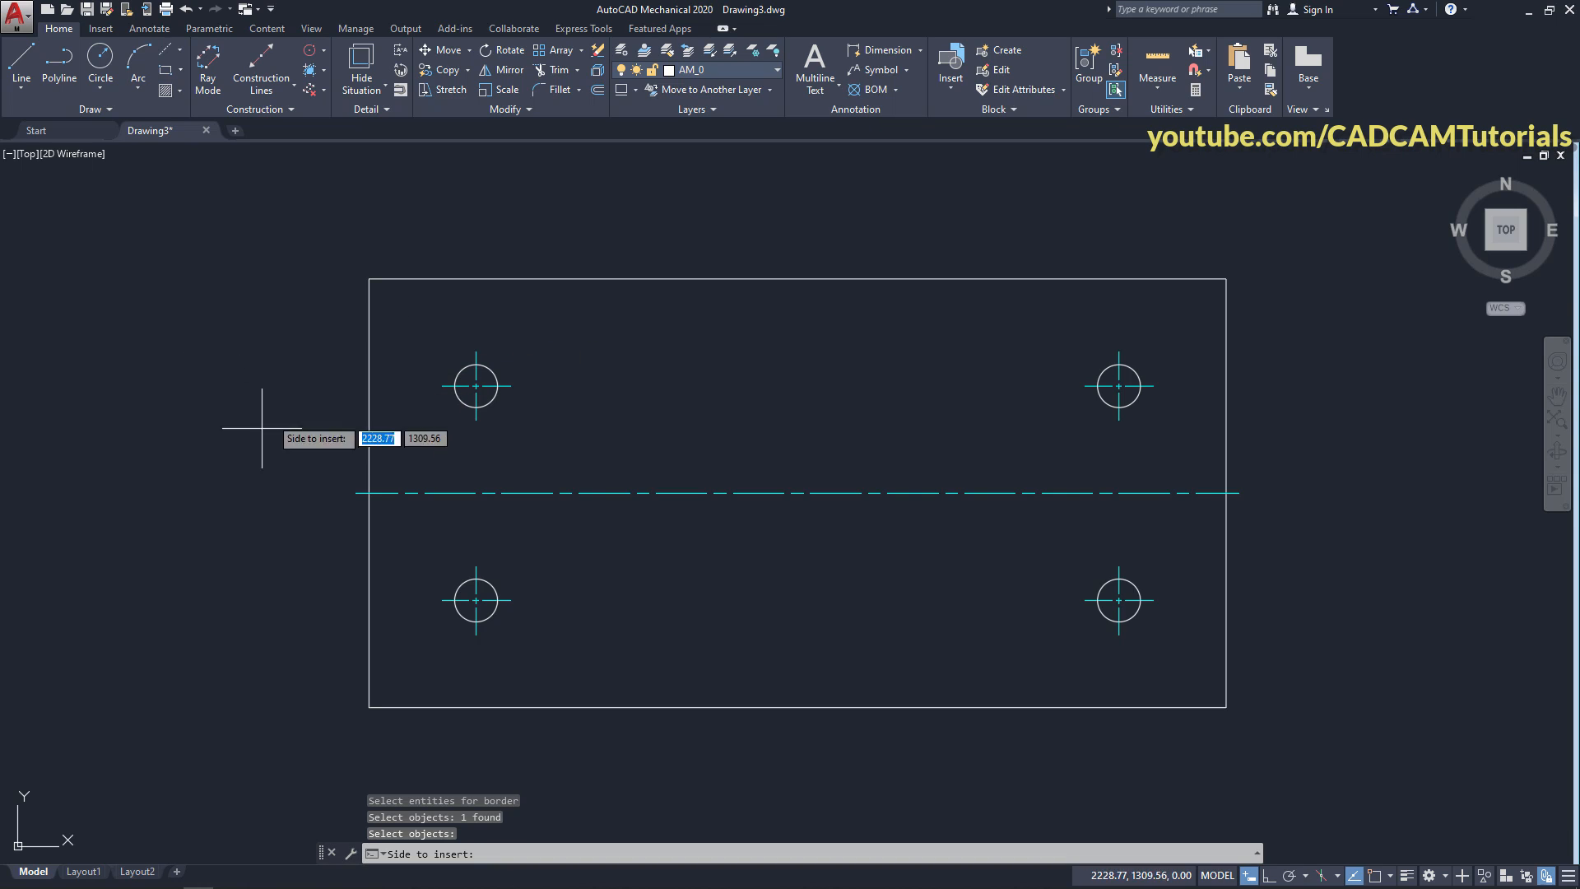
{"action": "left_click", "coordinate": [232, 390]}
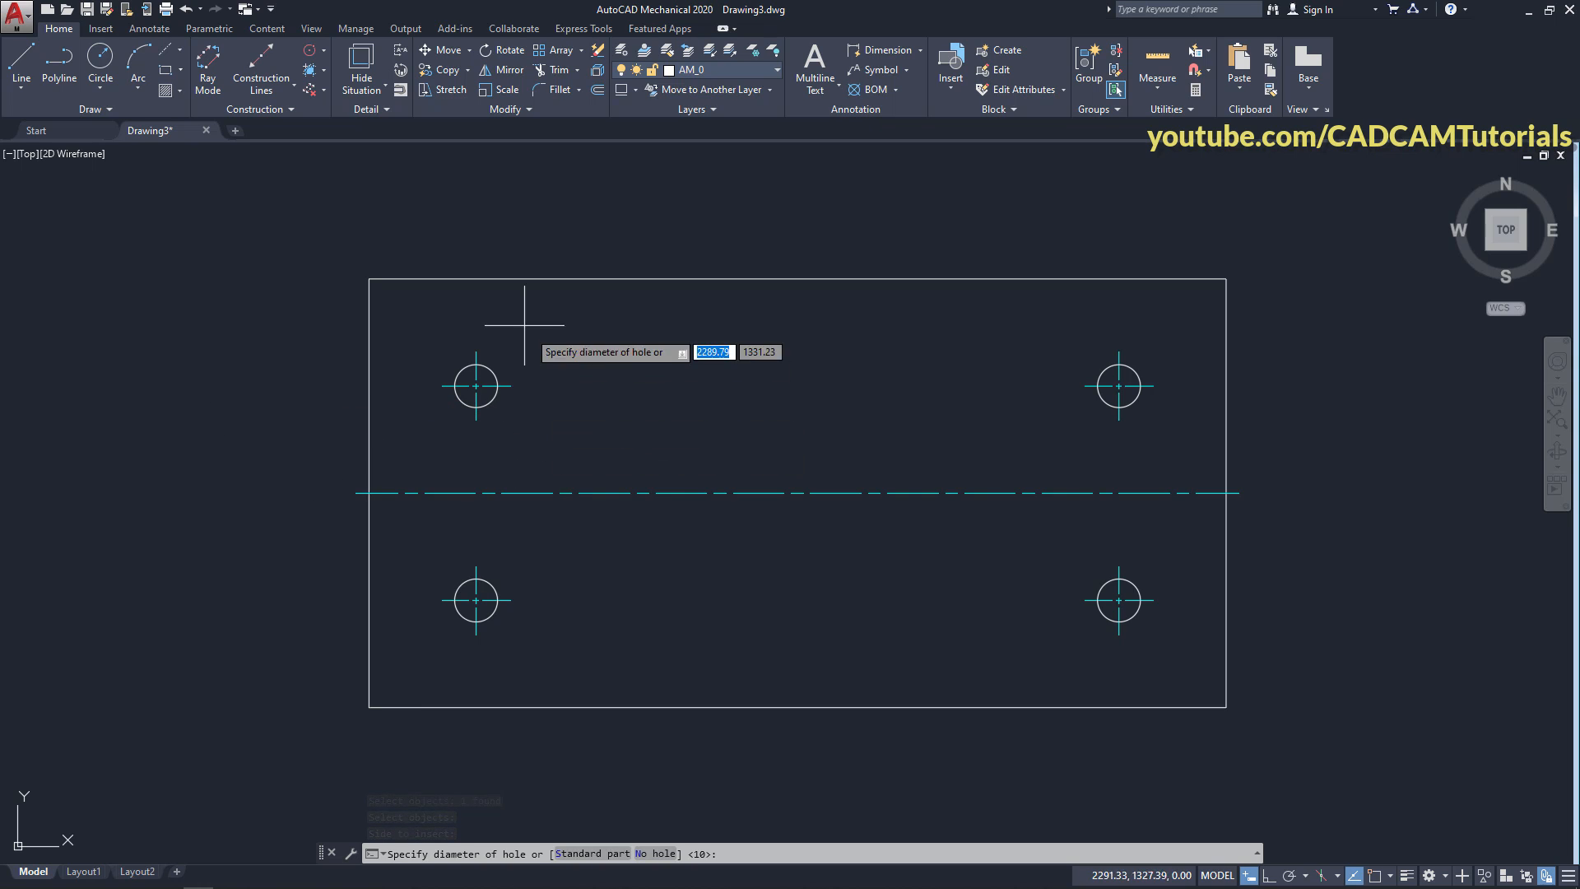
{"action": "left_click", "coordinate": [662, 854]}
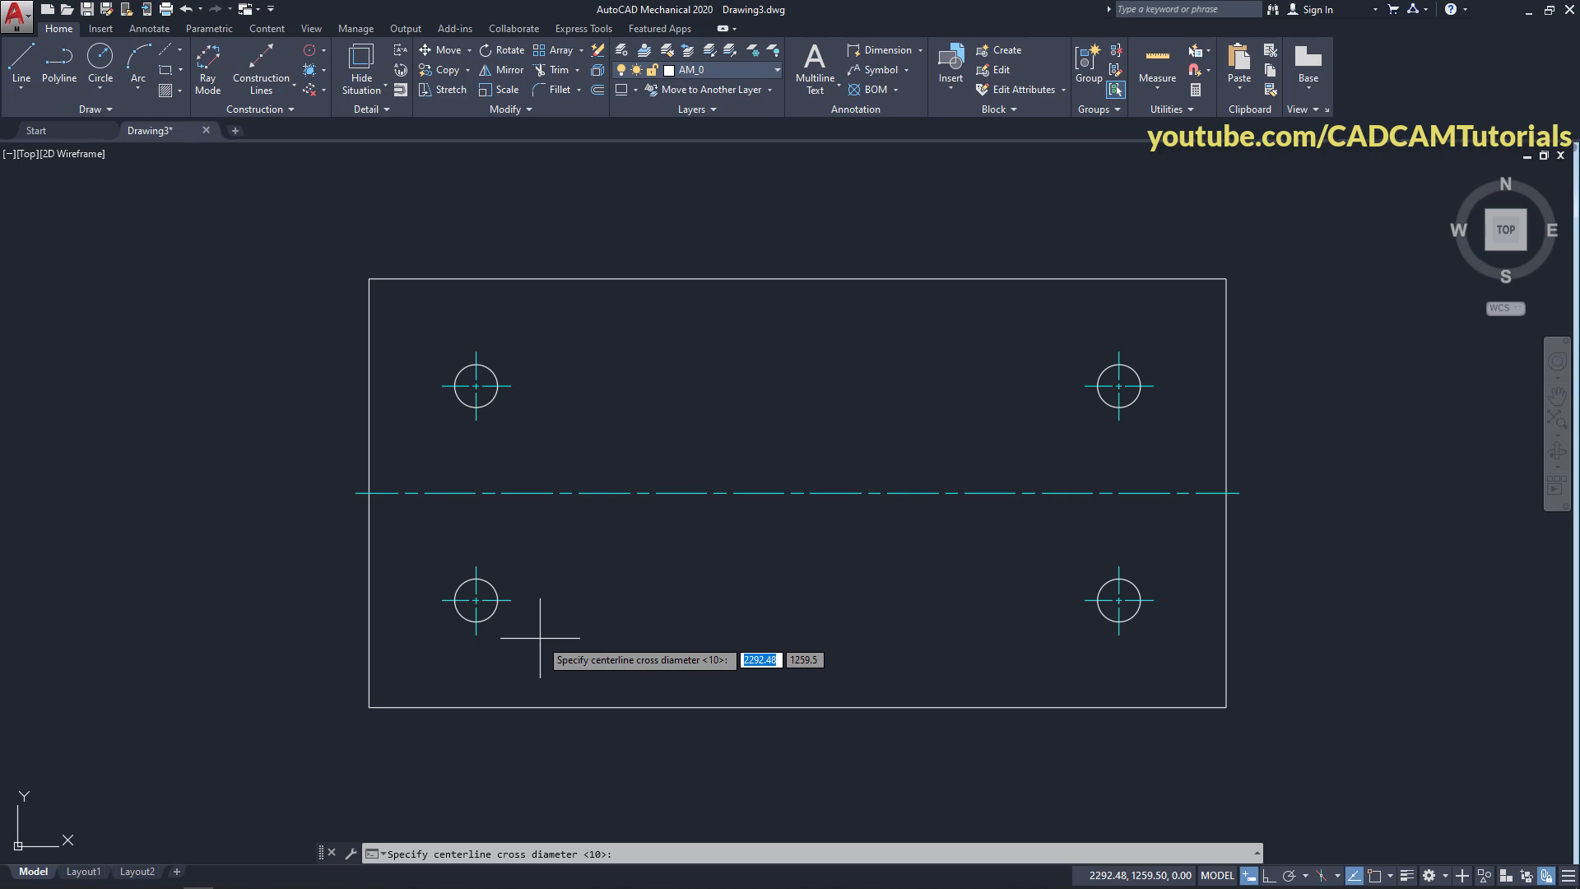
{"action": "type", "text": "15"}
{"action": "key", "text": "Return"}
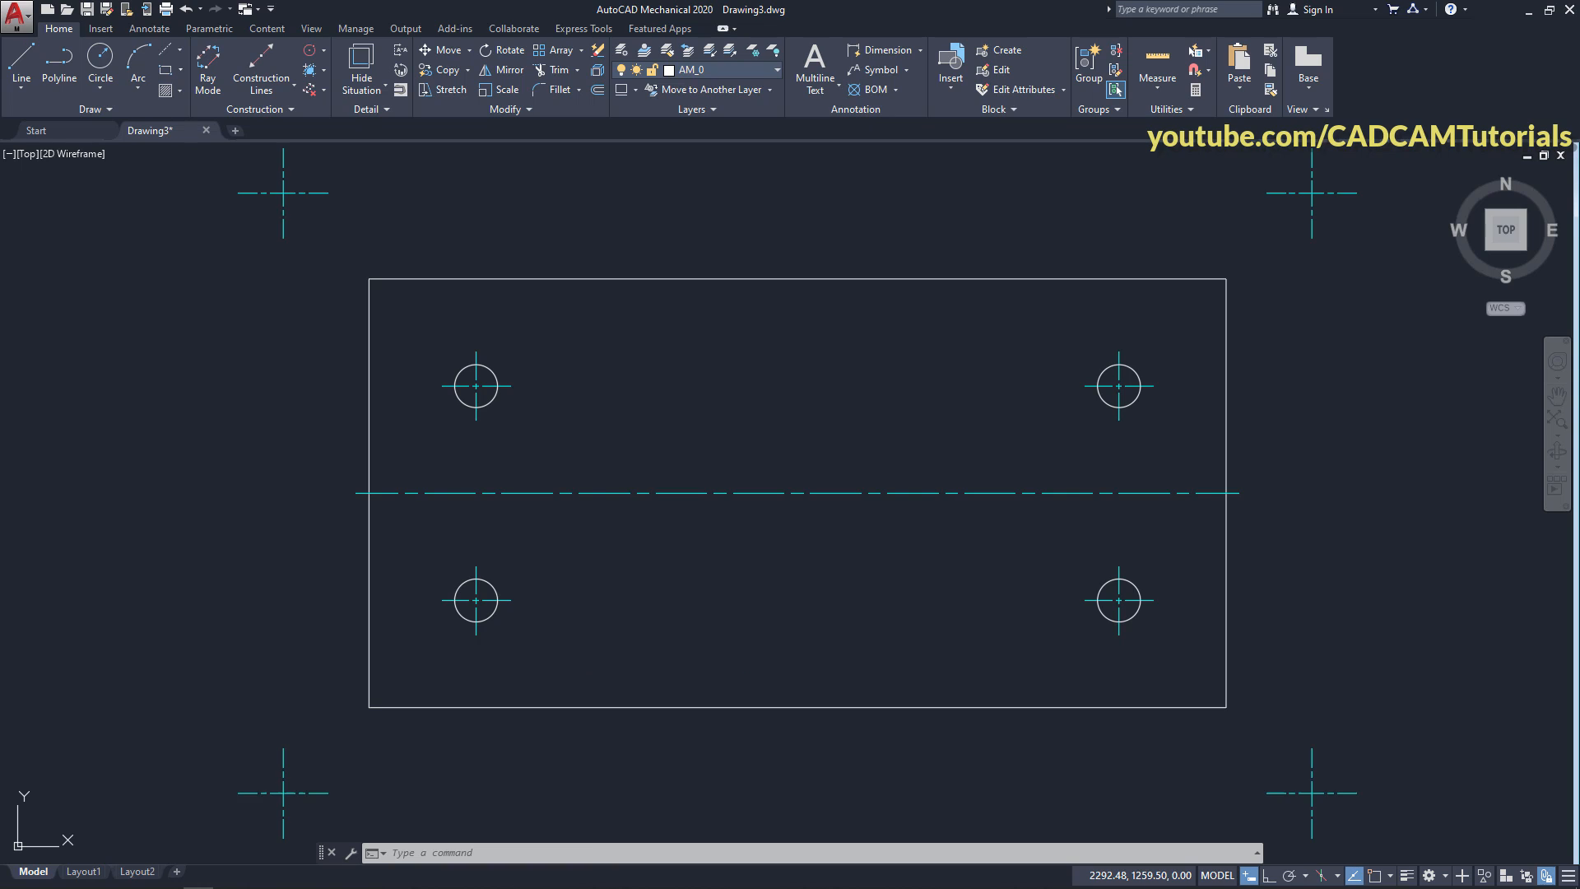
- Remove the inner holes and their centerline crosses with Power Erase by selecting one line of the upper-right hole's cross
{"action": "scroll", "coordinate": [642, 449], "scroll_direction": "down", "scroll_amount": 2}
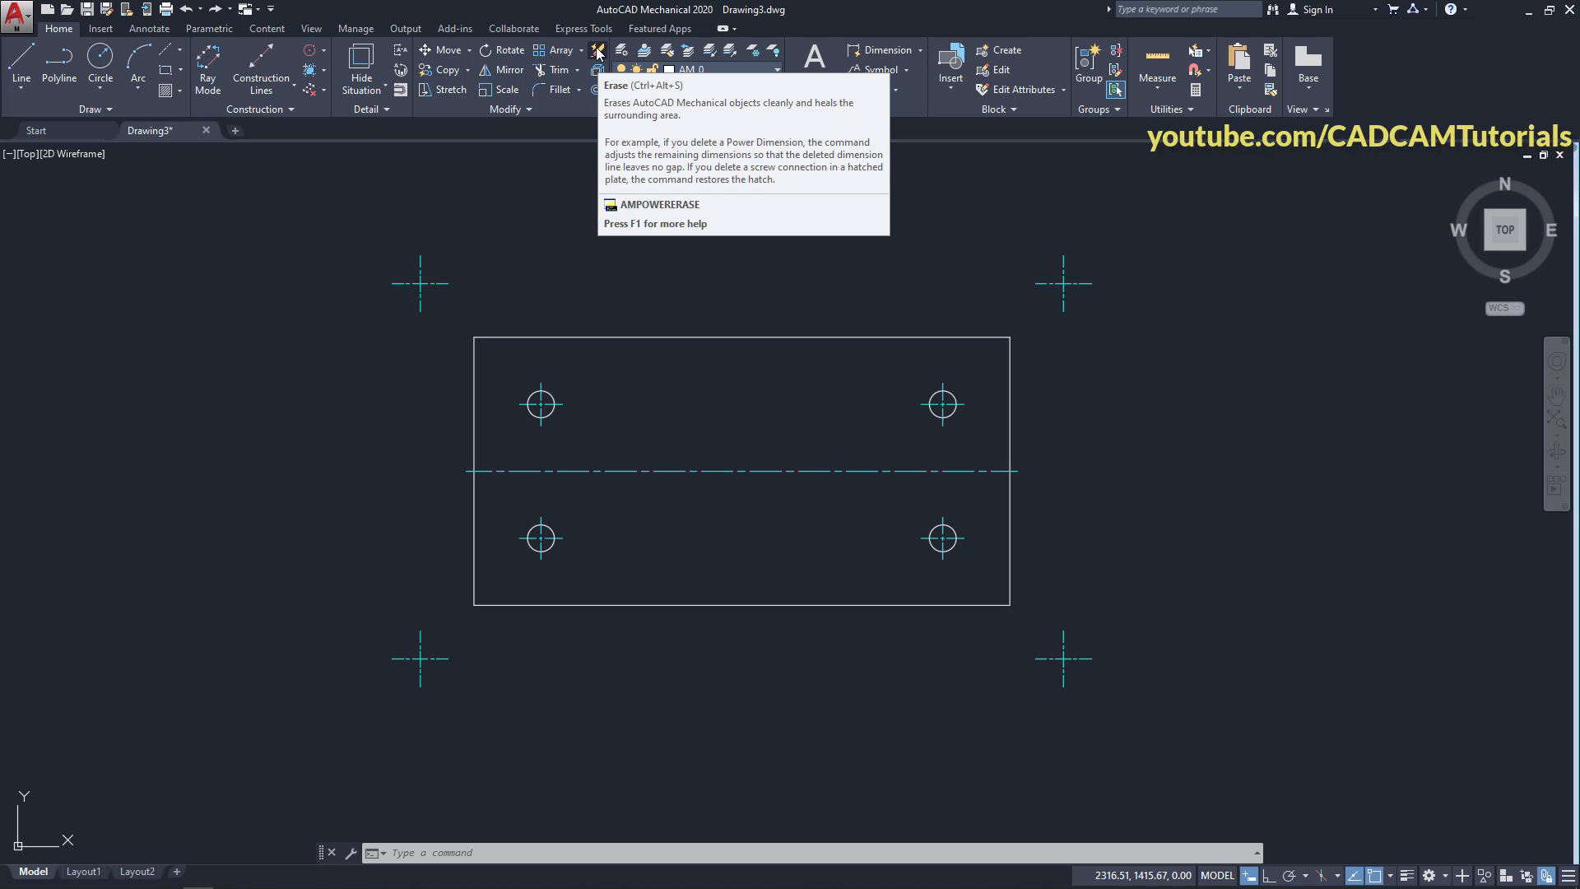
{"action": "left_click", "coordinate": [599, 52]}
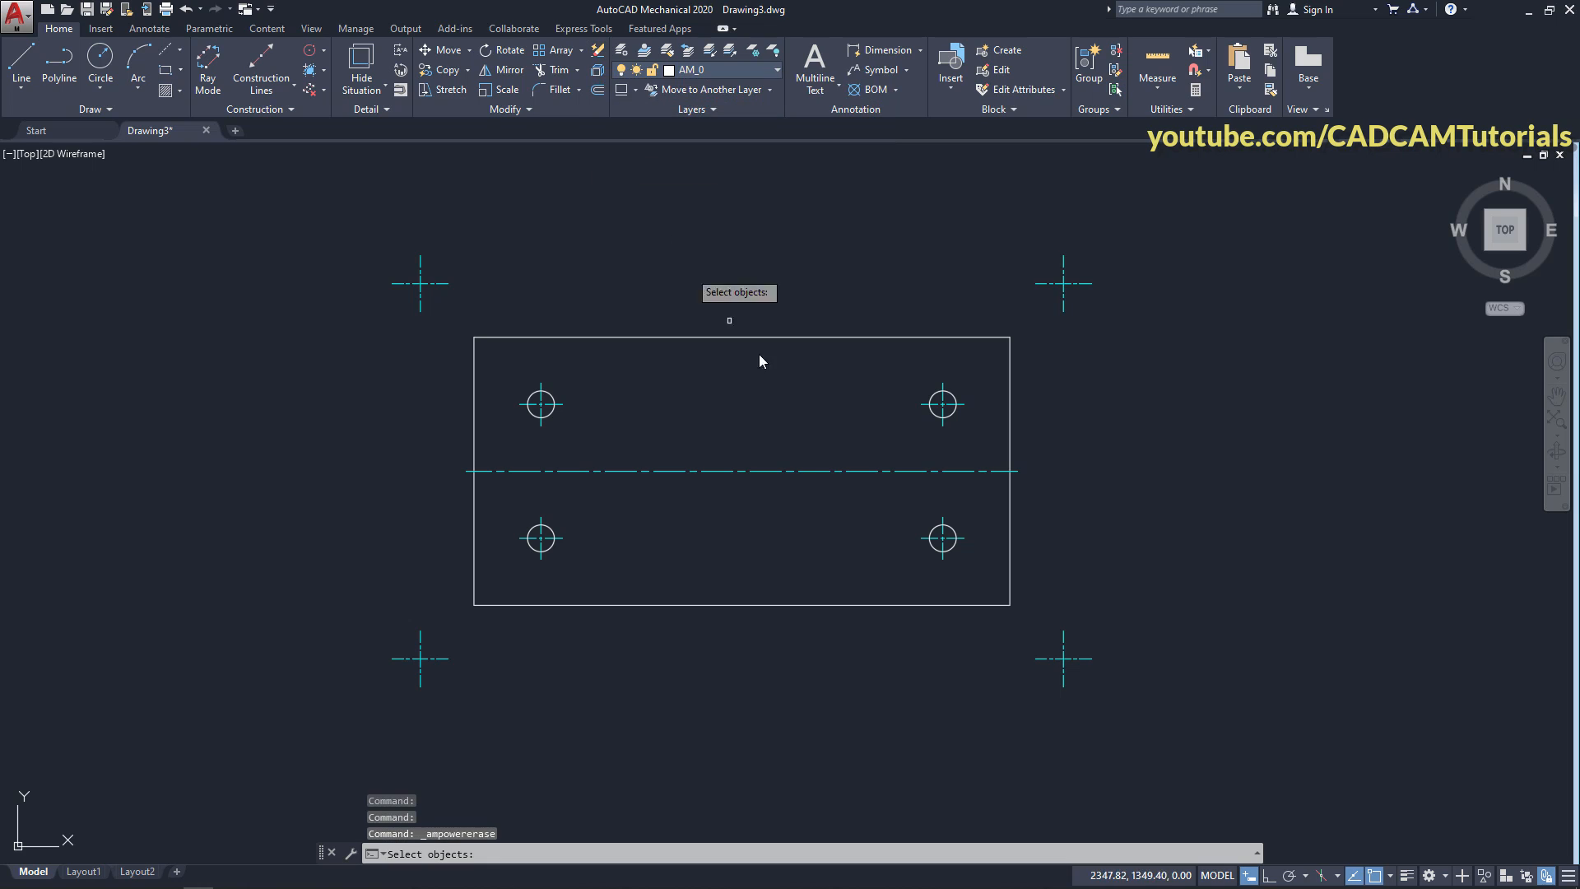
{"action": "left_click", "coordinate": [943, 411]}
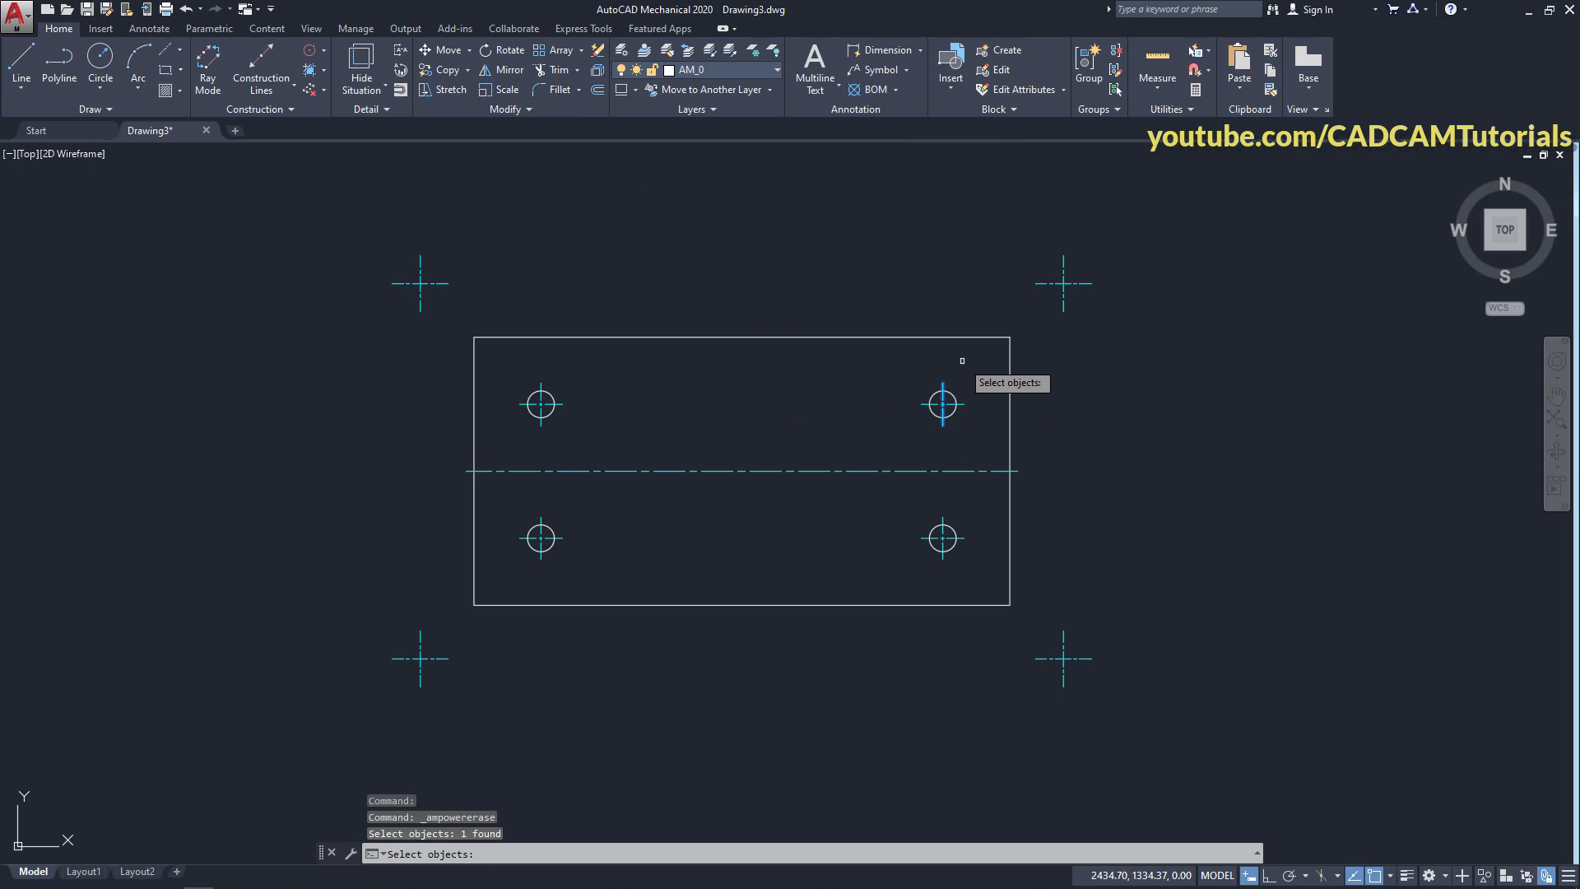
{"action": "key", "text": "Return"}
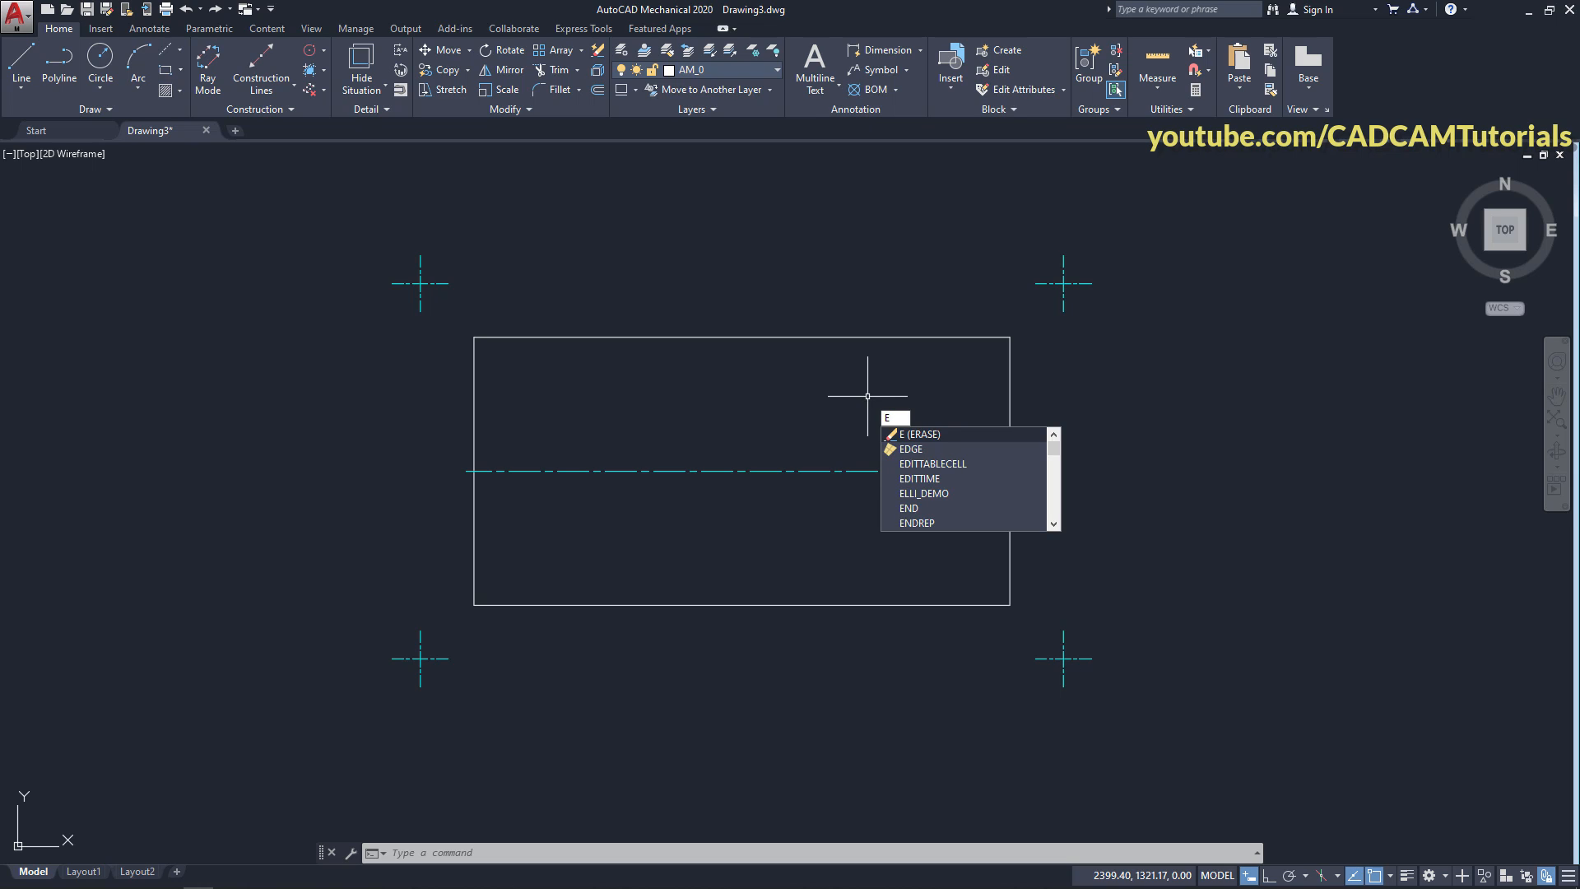
- Erase the vertical line of the outer upper-right cross with the standard Erase command, and undo the erasure
{"action": "key", "text": "Return"}
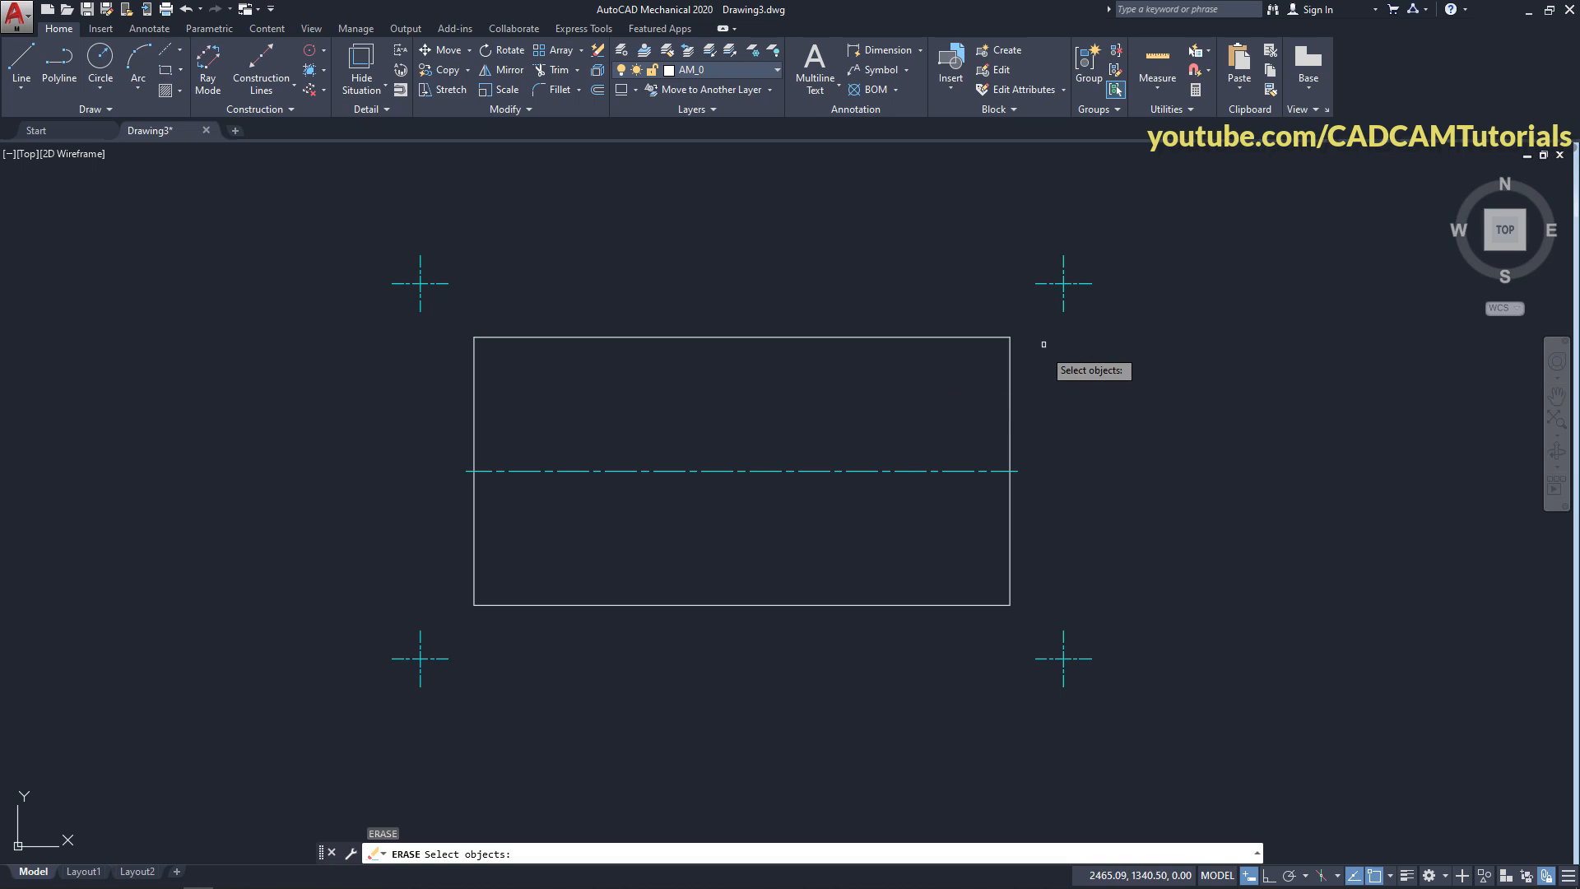
{"action": "left_click", "coordinate": [1062, 302]}
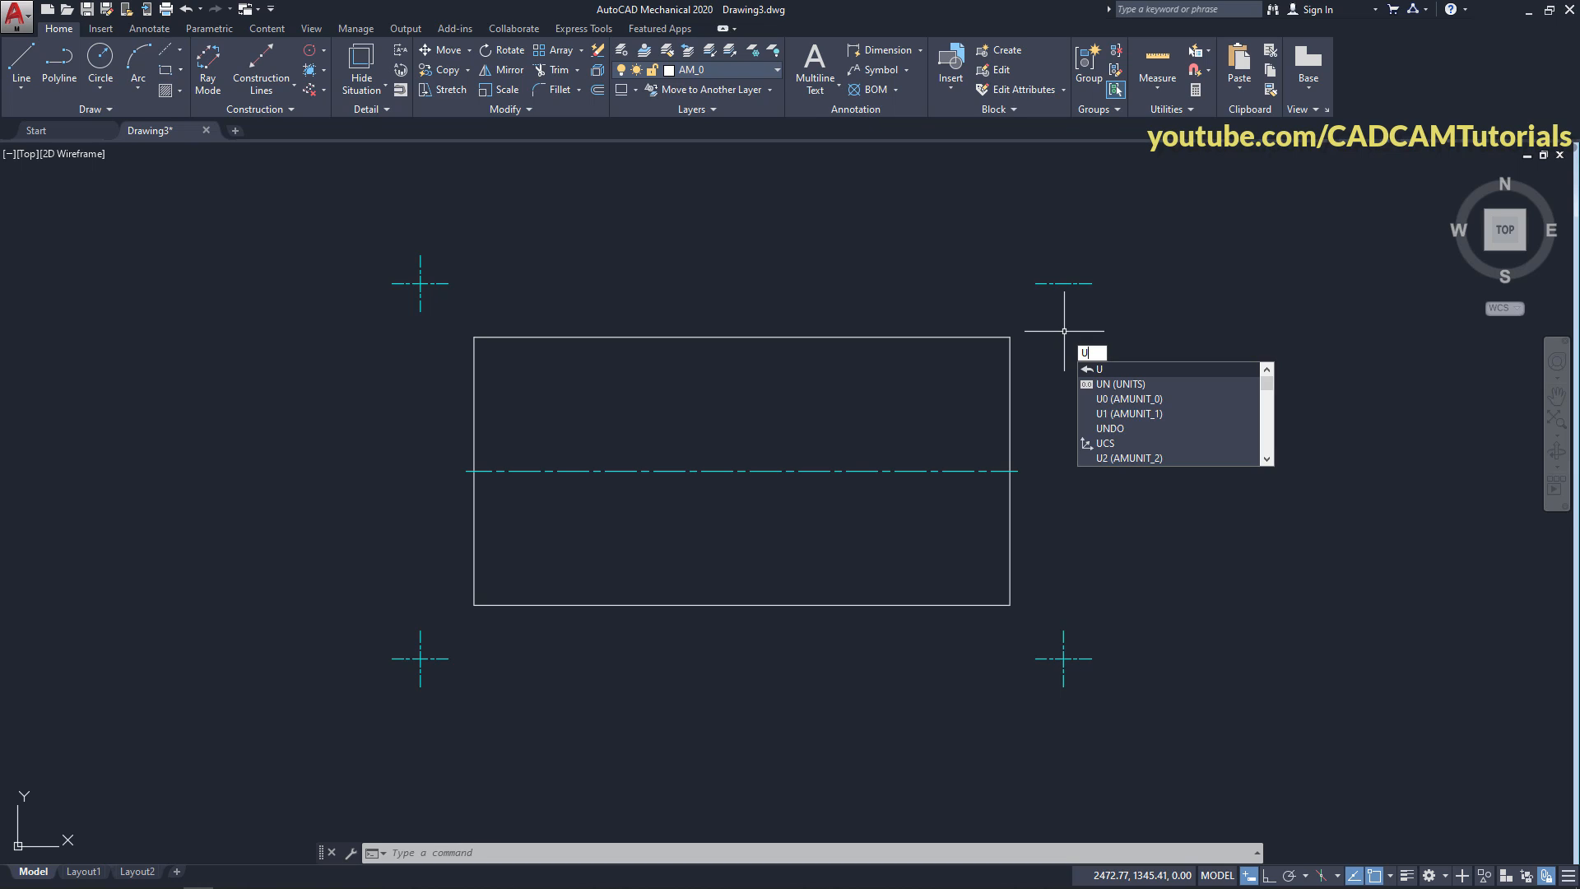
{"action": "key", "text": "Return"}
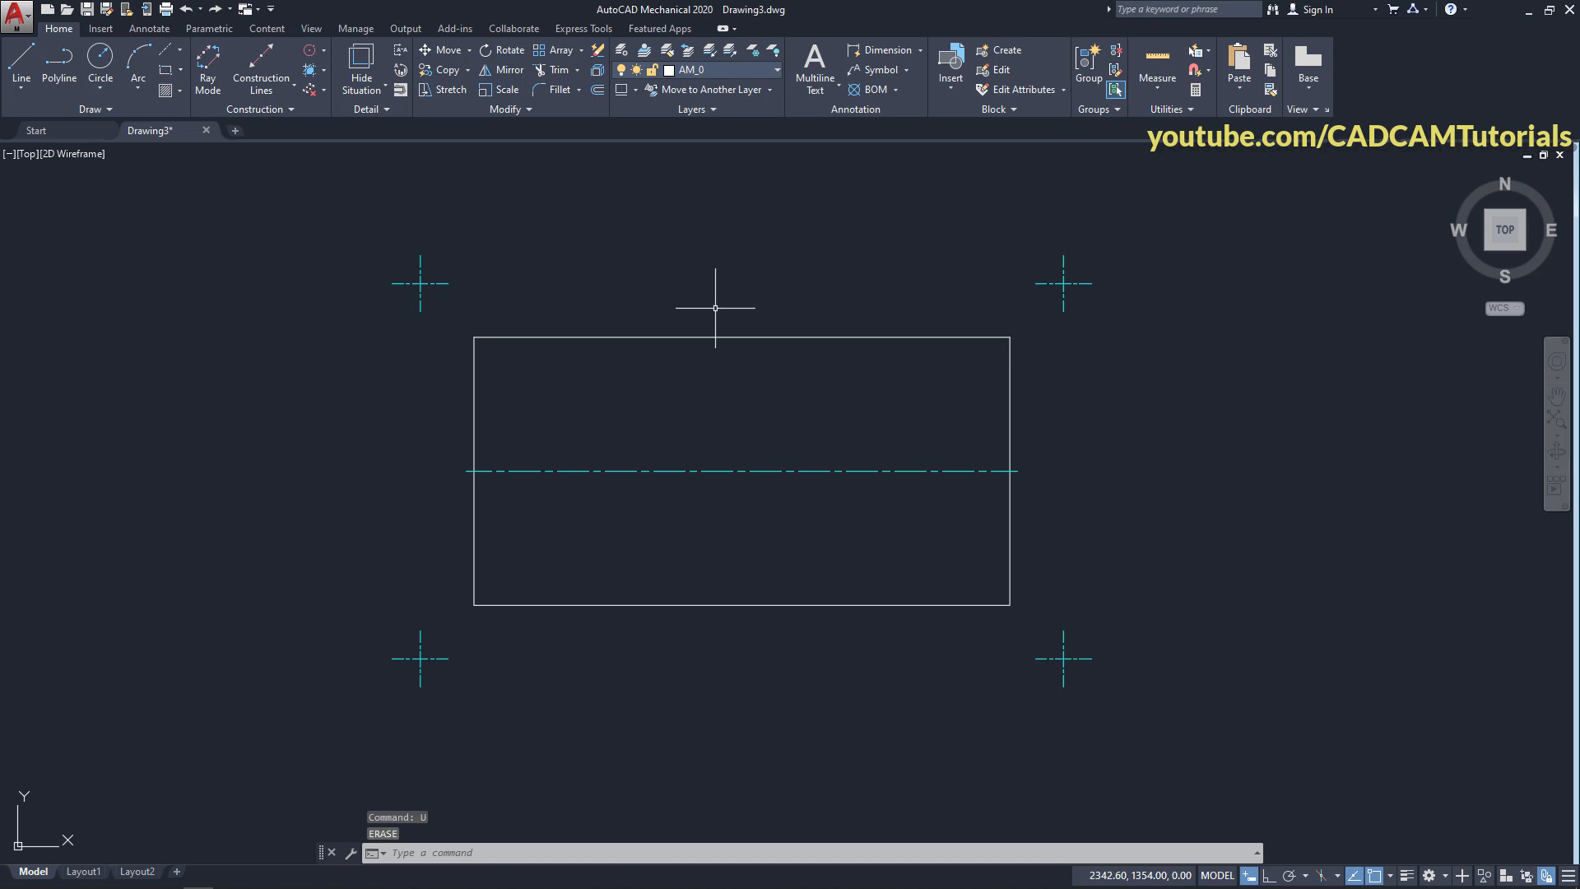
- Remove the outer centerline crosses with Power Erase by selecting the vertical line of the upper-right cross
{"action": "left_click", "coordinate": [598, 51]}
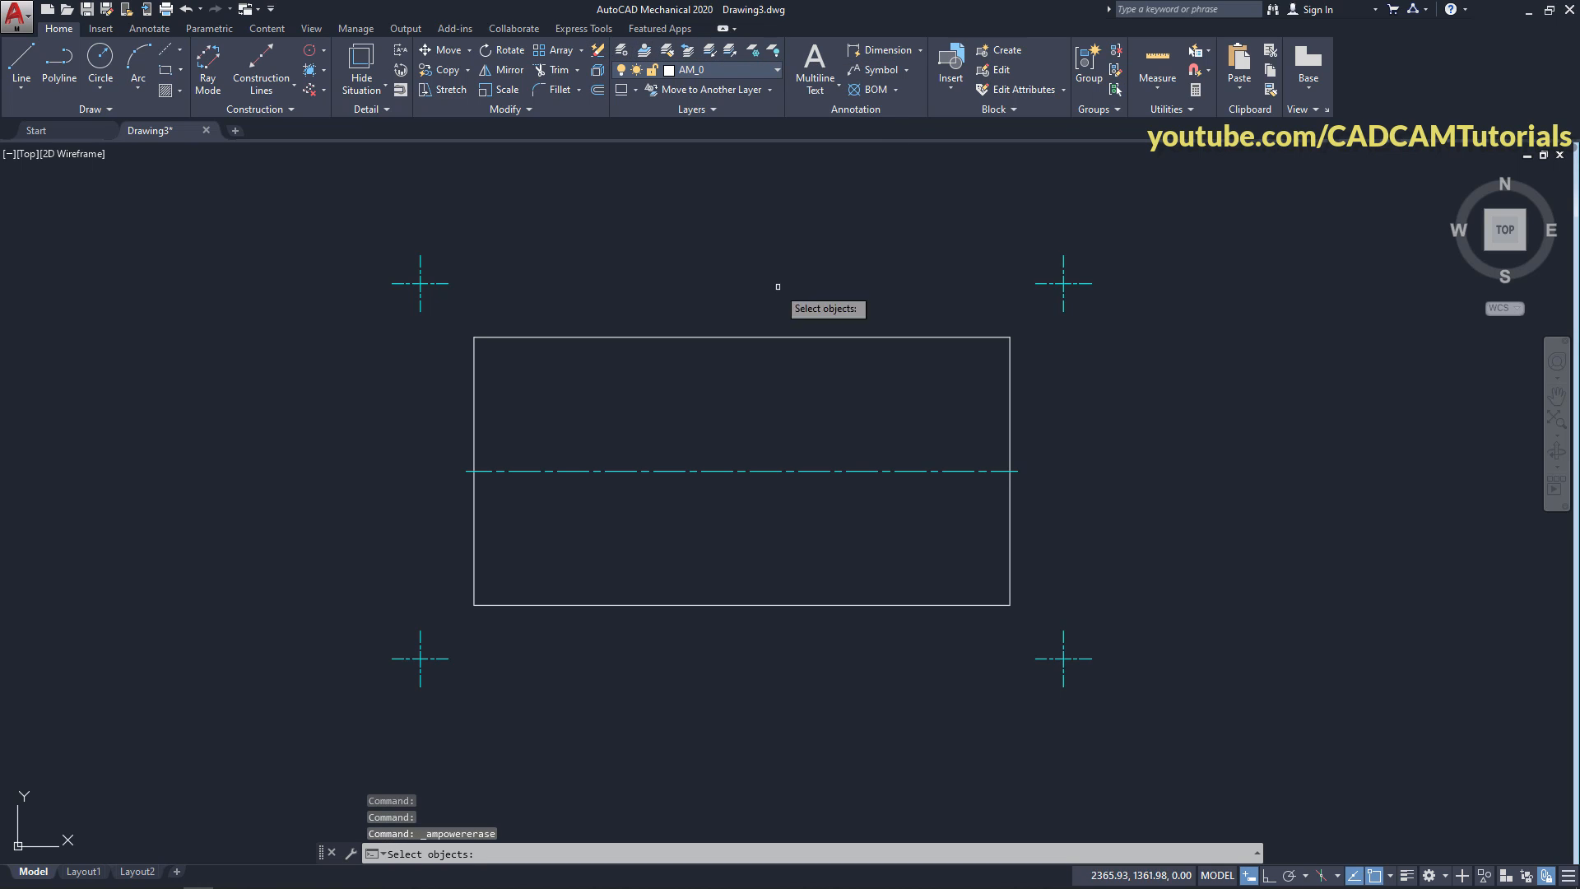
{"action": "left_click", "coordinate": [1063, 307]}
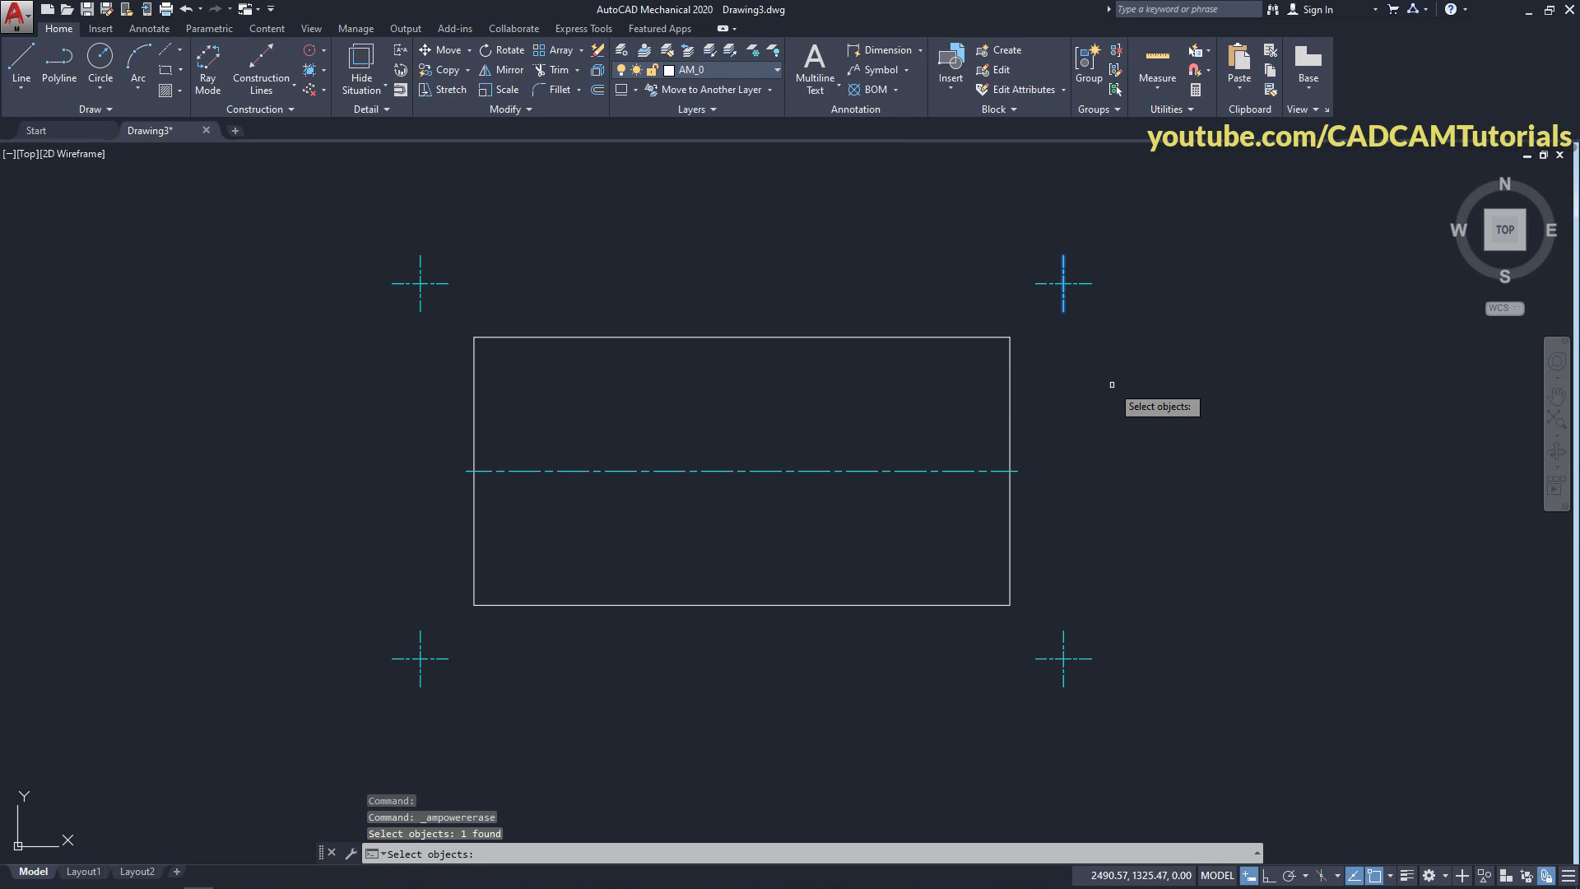
{"action": "key", "text": "Return"}
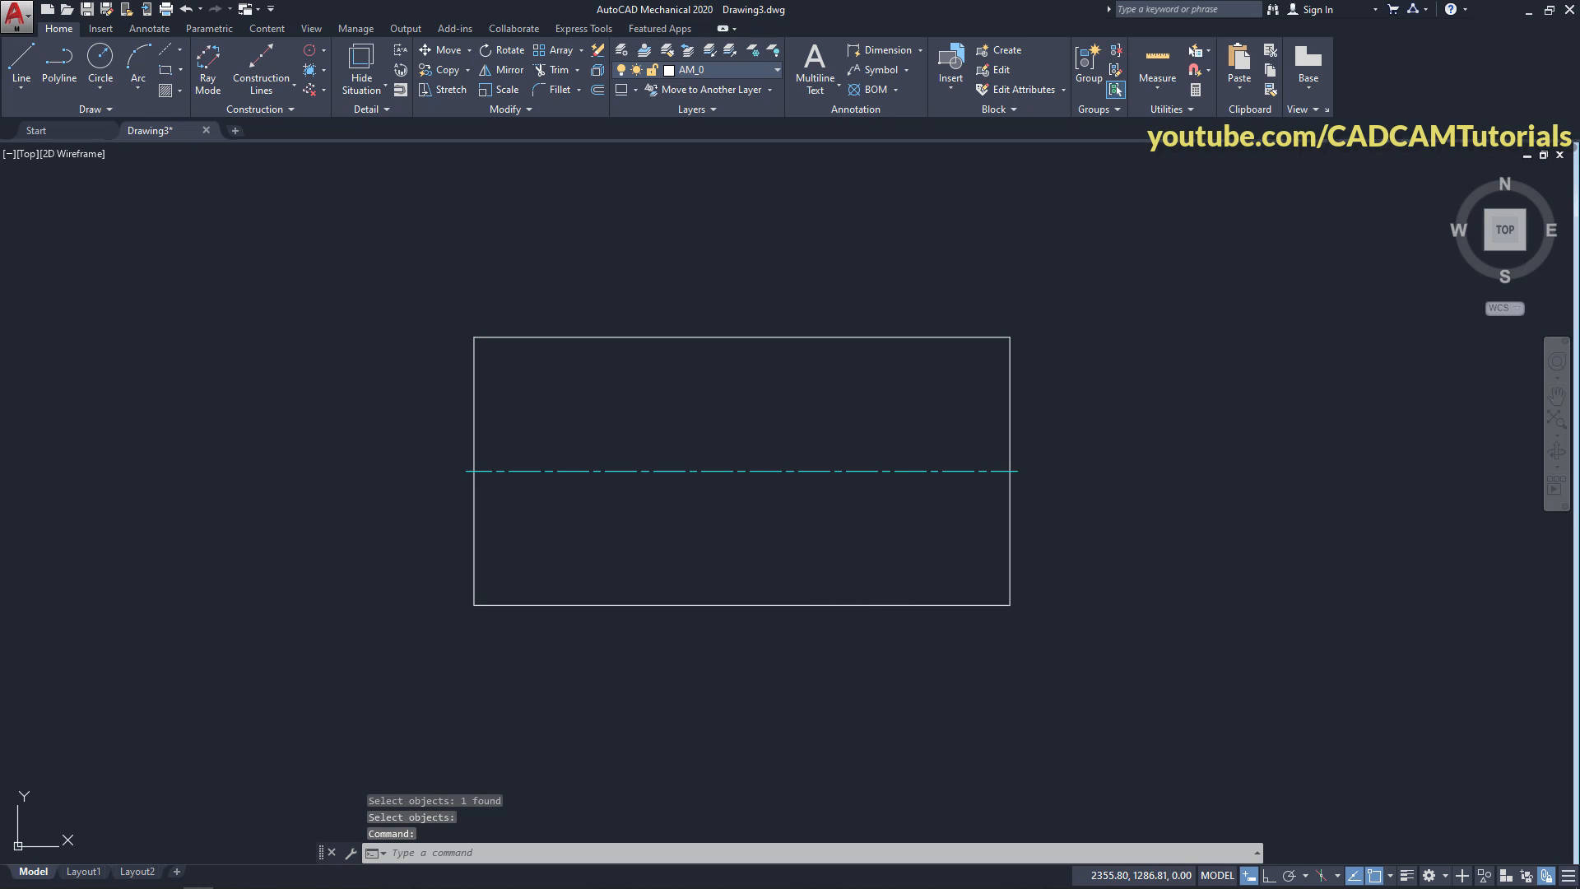
- Start a Centerline Cross on Plate with a 20 mm offset, using the rectangle as the border and its inside as the insertion side
{"action": "middle_click", "coordinate": [775, 447]}
{"action": "middle_click", "coordinate": [774, 447]}
{"action": "middle_click_drag", "start_coordinate": [764, 598], "coordinate": [758, 592]}
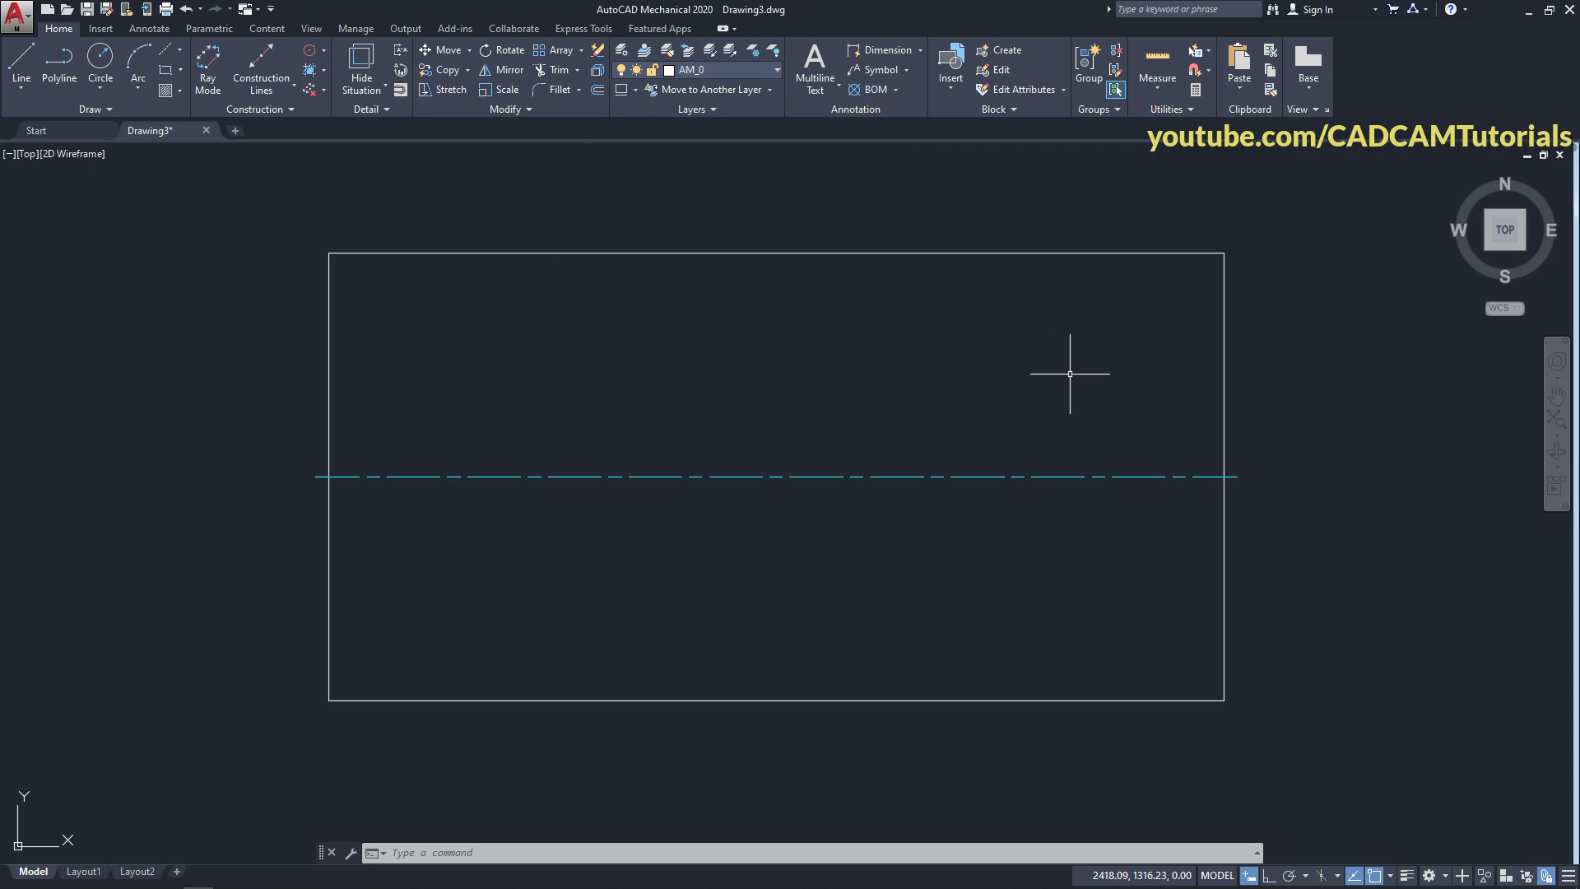
{"action": "left_click", "coordinate": [179, 50]}
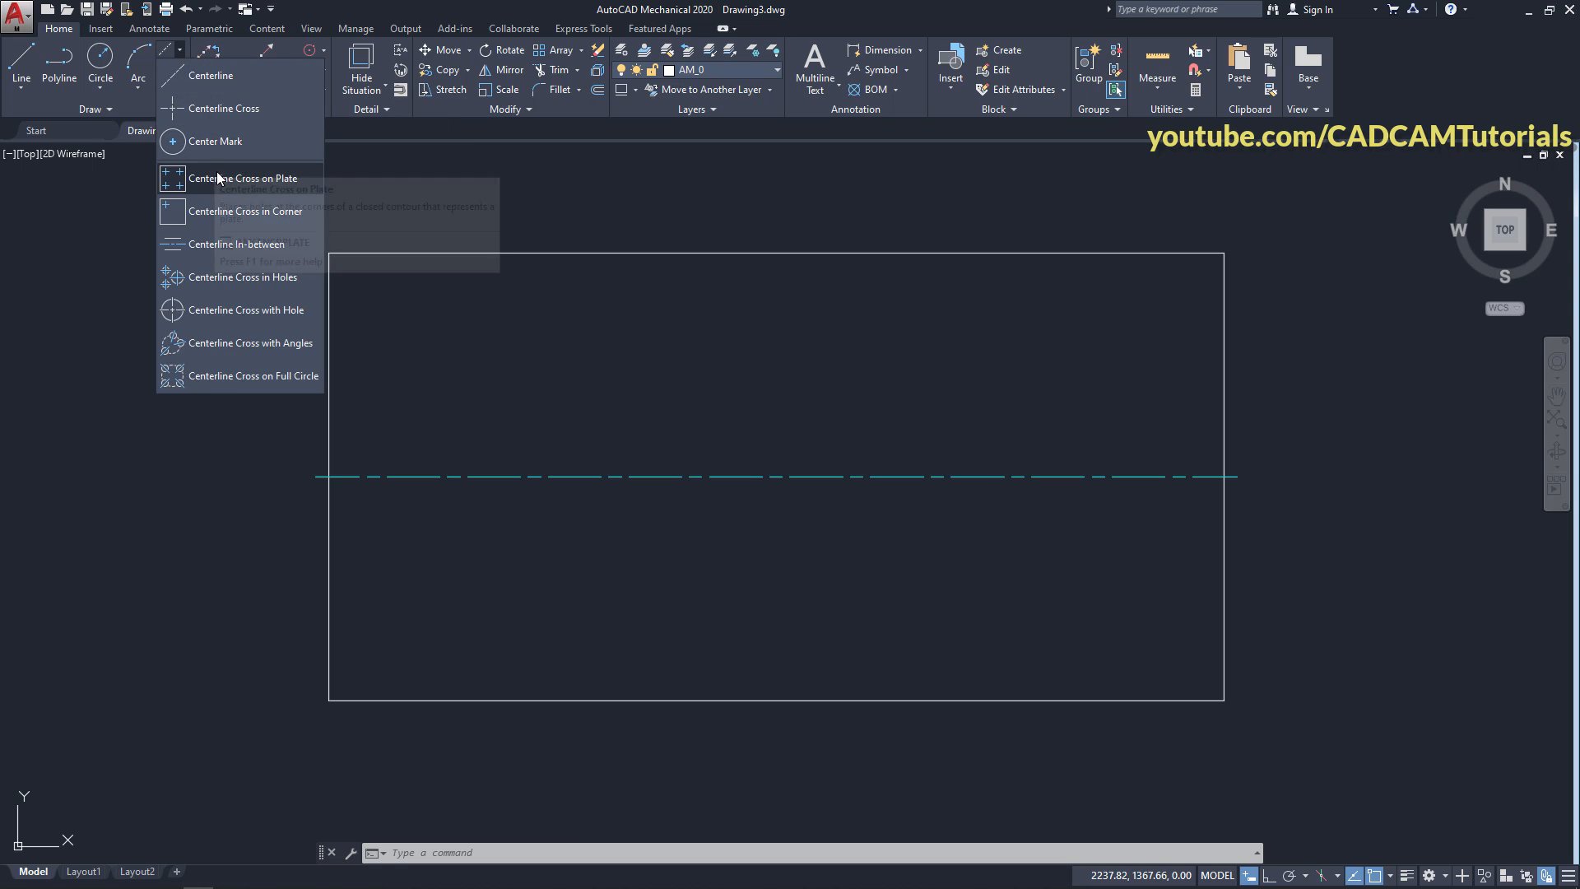
{"action": "left_click", "coordinate": [269, 181]}
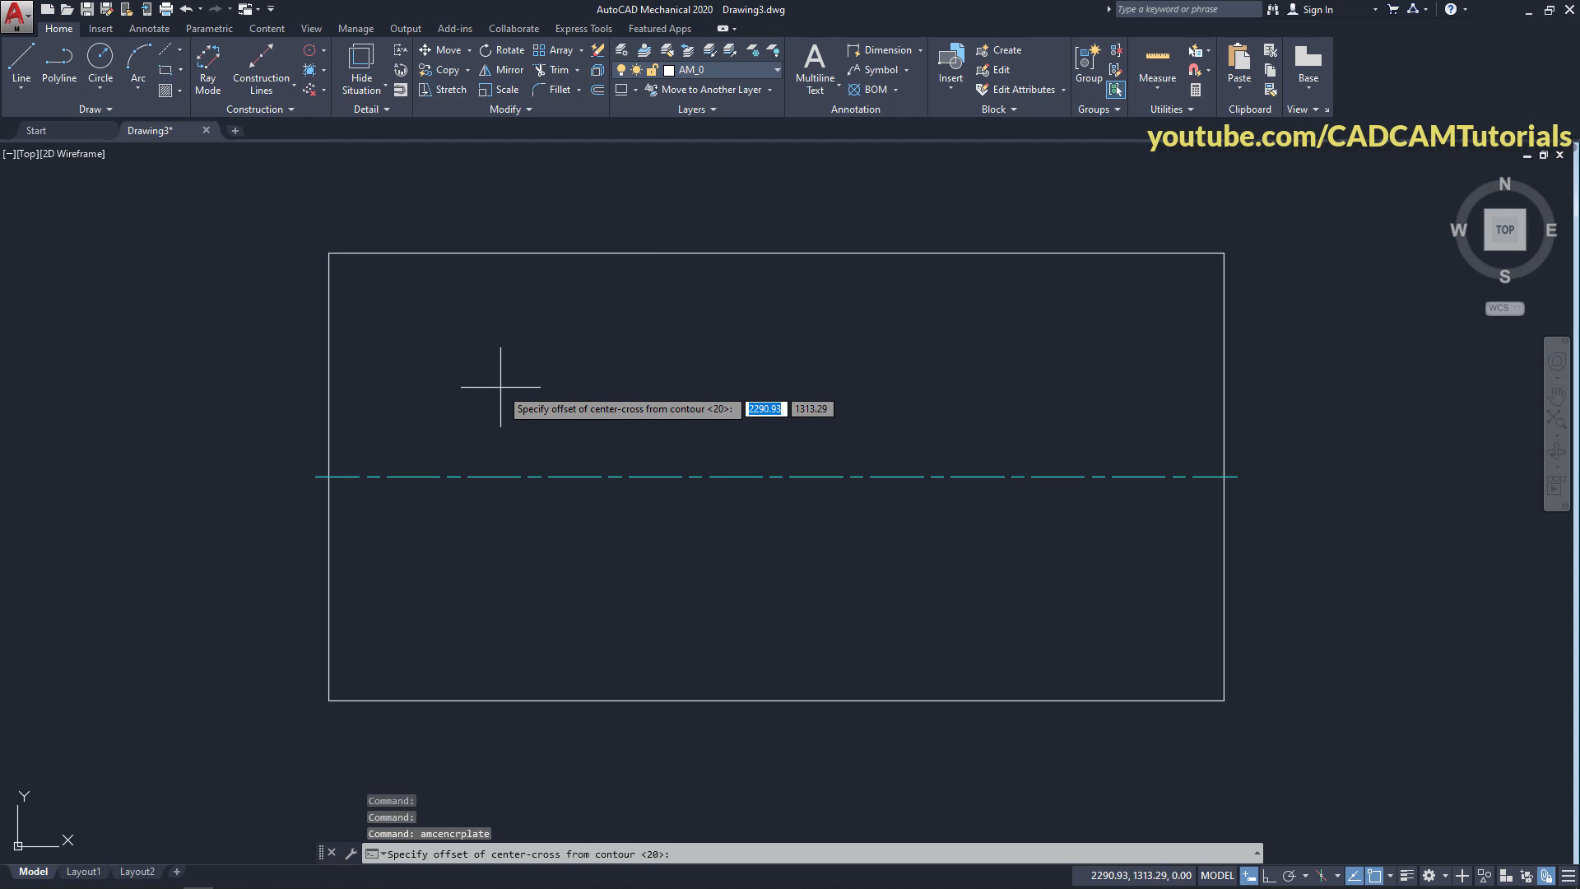
{"action": "type", "text": "20"}
{"action": "key", "text": "Return"}
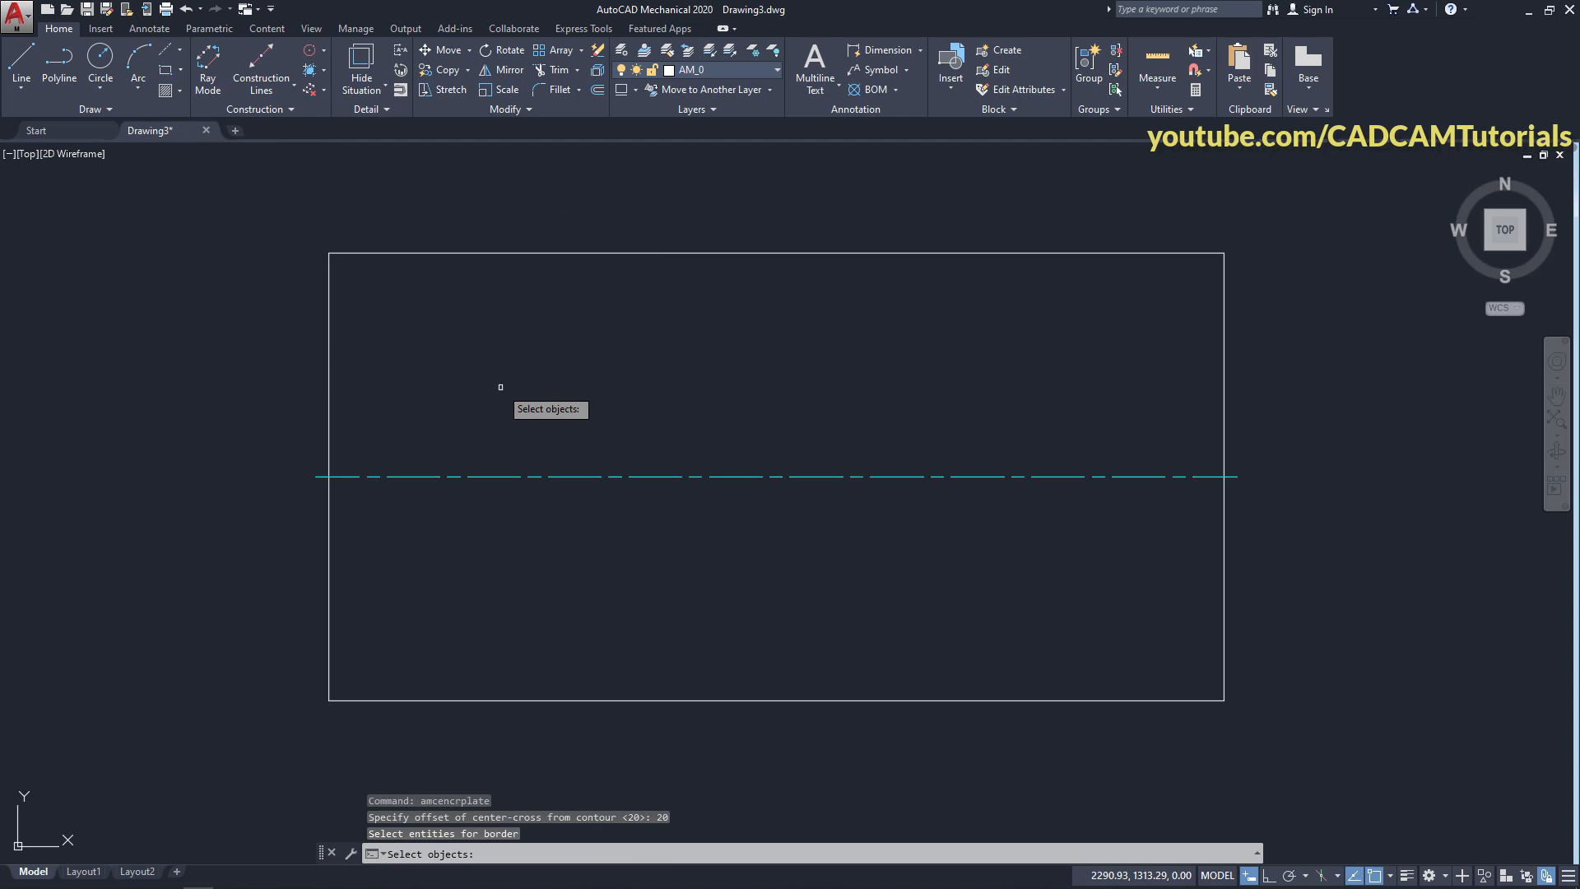
{"action": "left_click", "coordinate": [328, 395]}
{"action": "key", "text": "Return"}
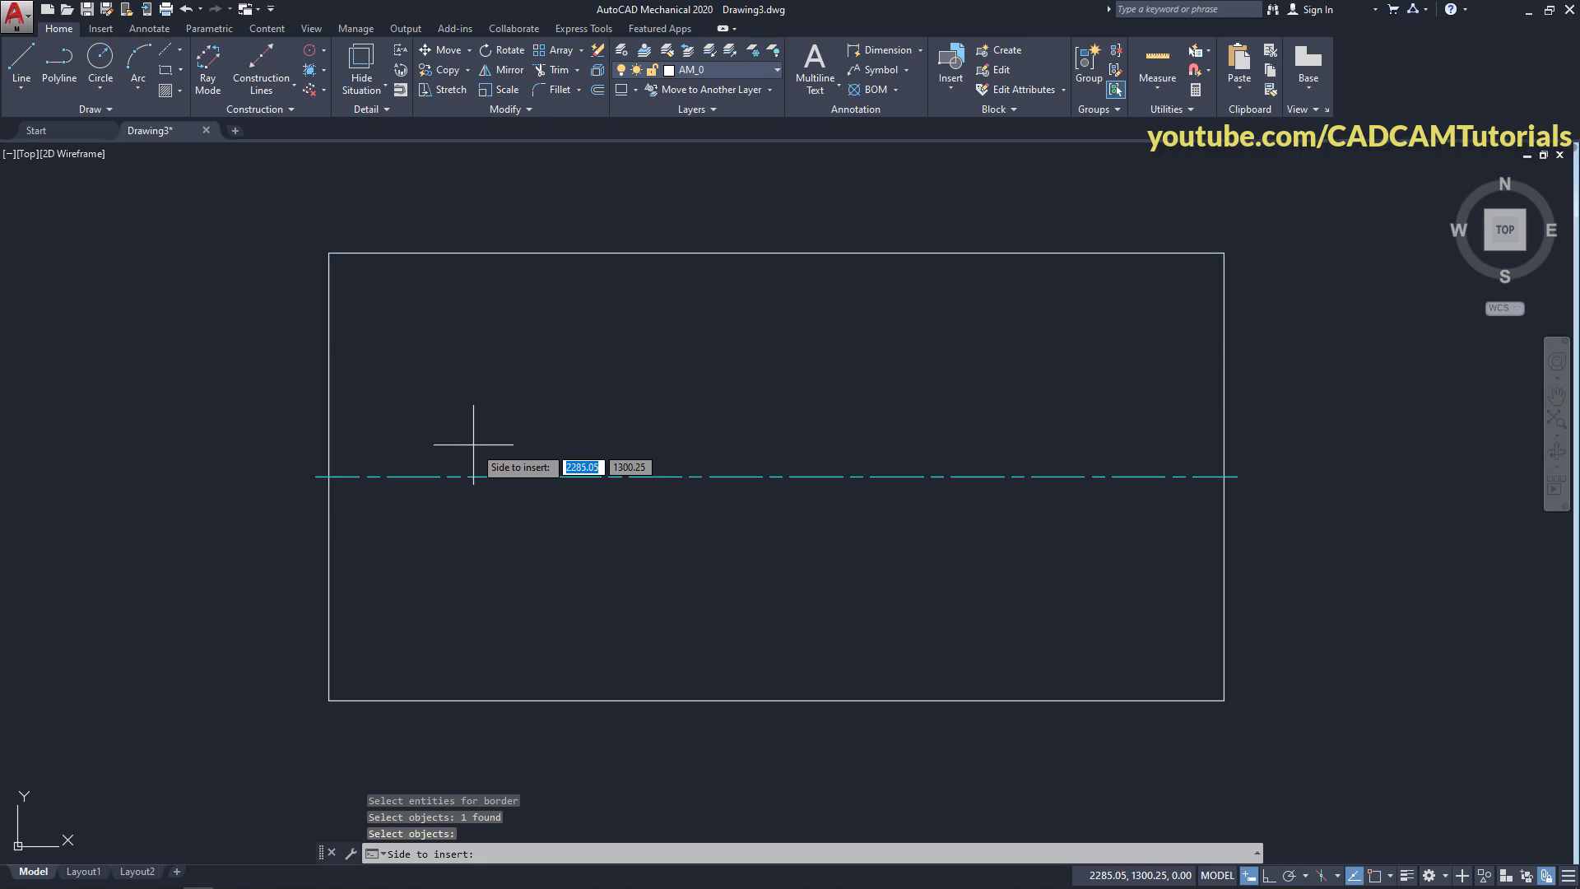
{"action": "left_click", "coordinate": [511, 403]}
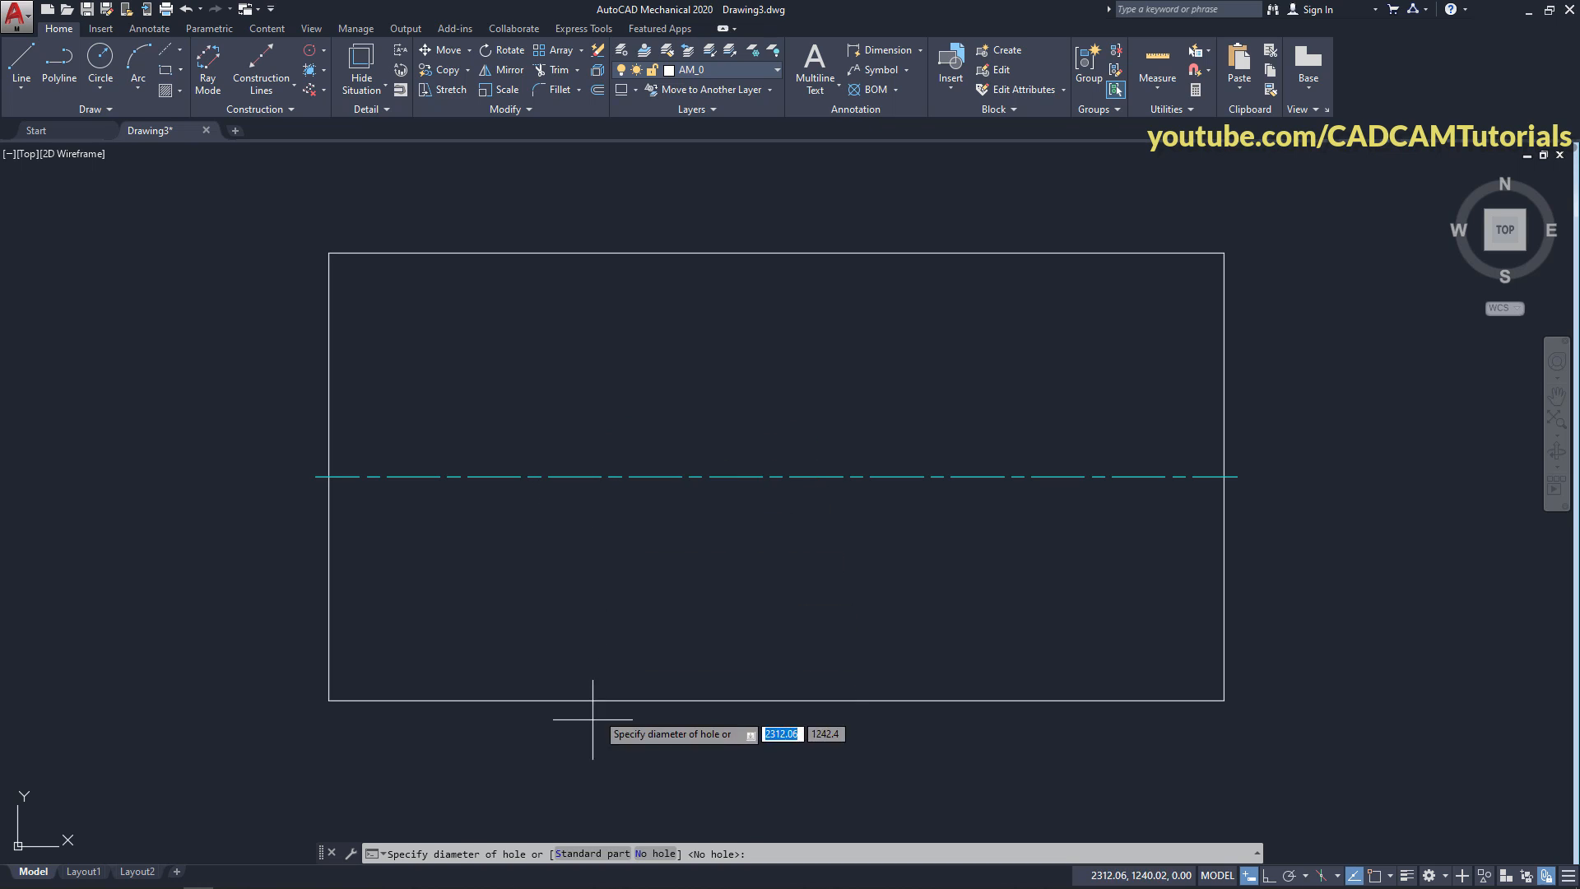
- Insert standard through tapped holes at the plate's crosses, using Metric (Regular Thread) in size M10
{"action": "left_click", "coordinate": [593, 855]}
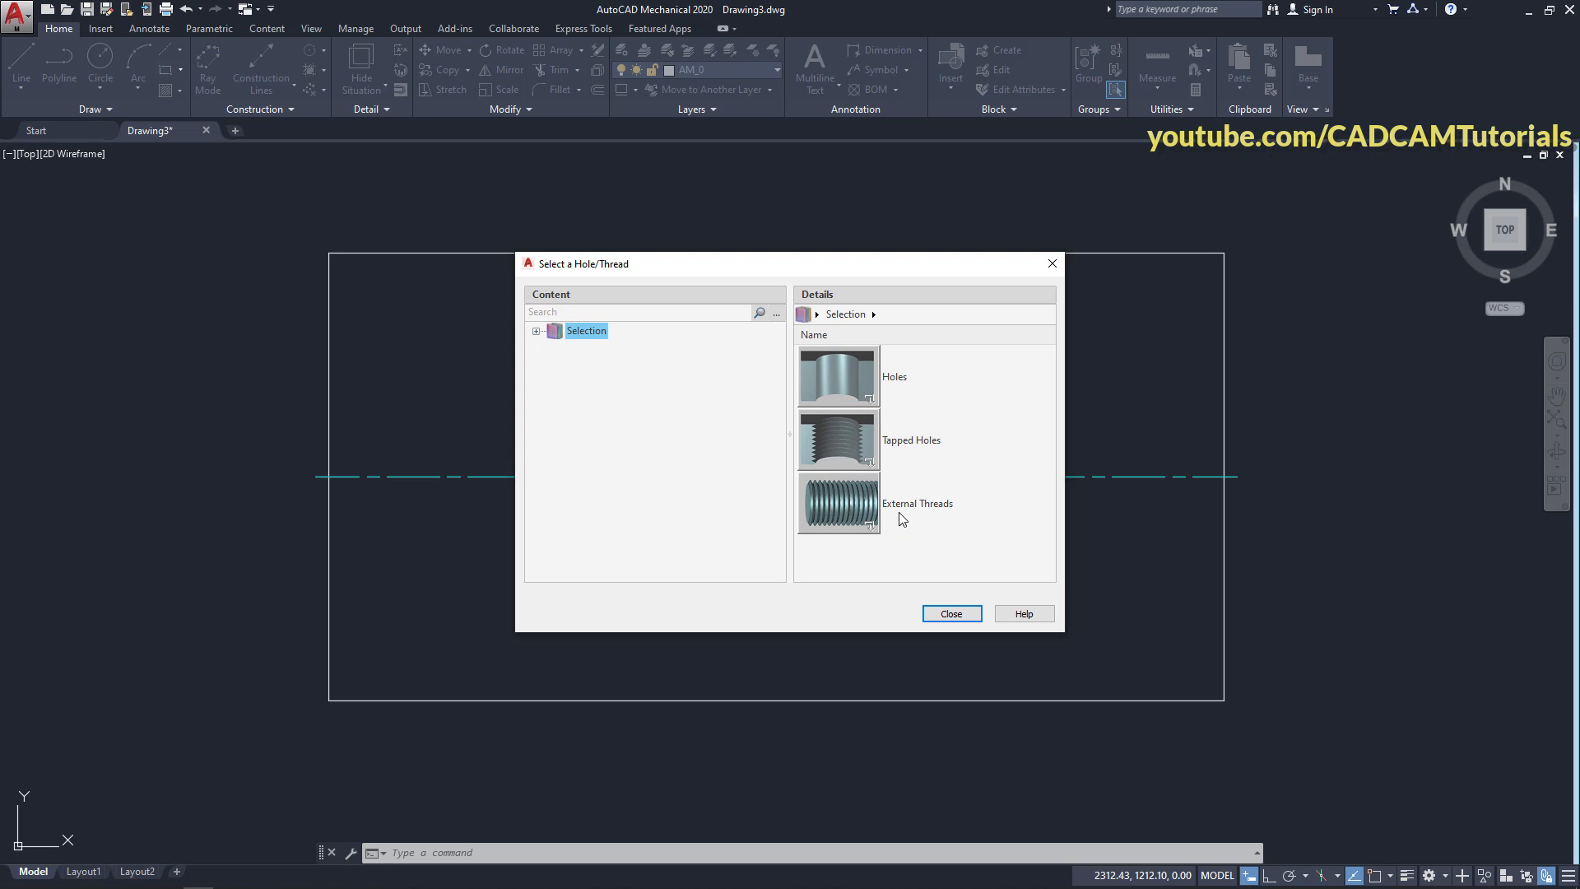
{"action": "double_click", "coordinate": [839, 447]}
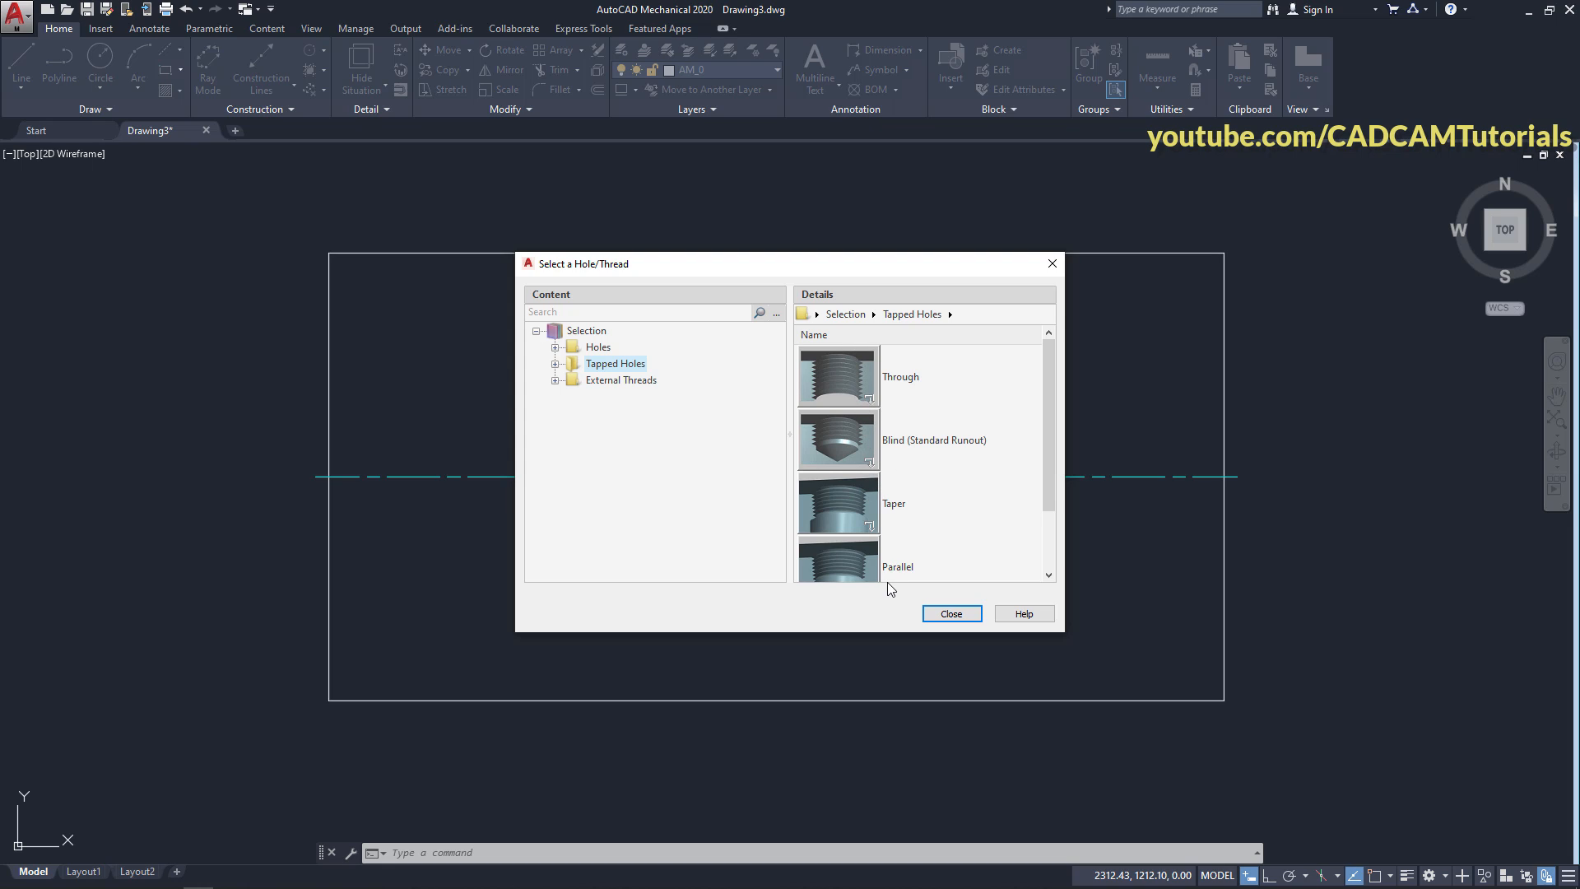
{"action": "mouse_move", "coordinate": [1049, 456]}
{"action": "left_mouse_down"}
{"action": "mouse_move", "coordinate": [1049, 498]}
{"action": "mouse_move", "coordinate": [1046, 448]}
{"action": "left_mouse_up"}
{"action": "double_click", "coordinate": [853, 379]}
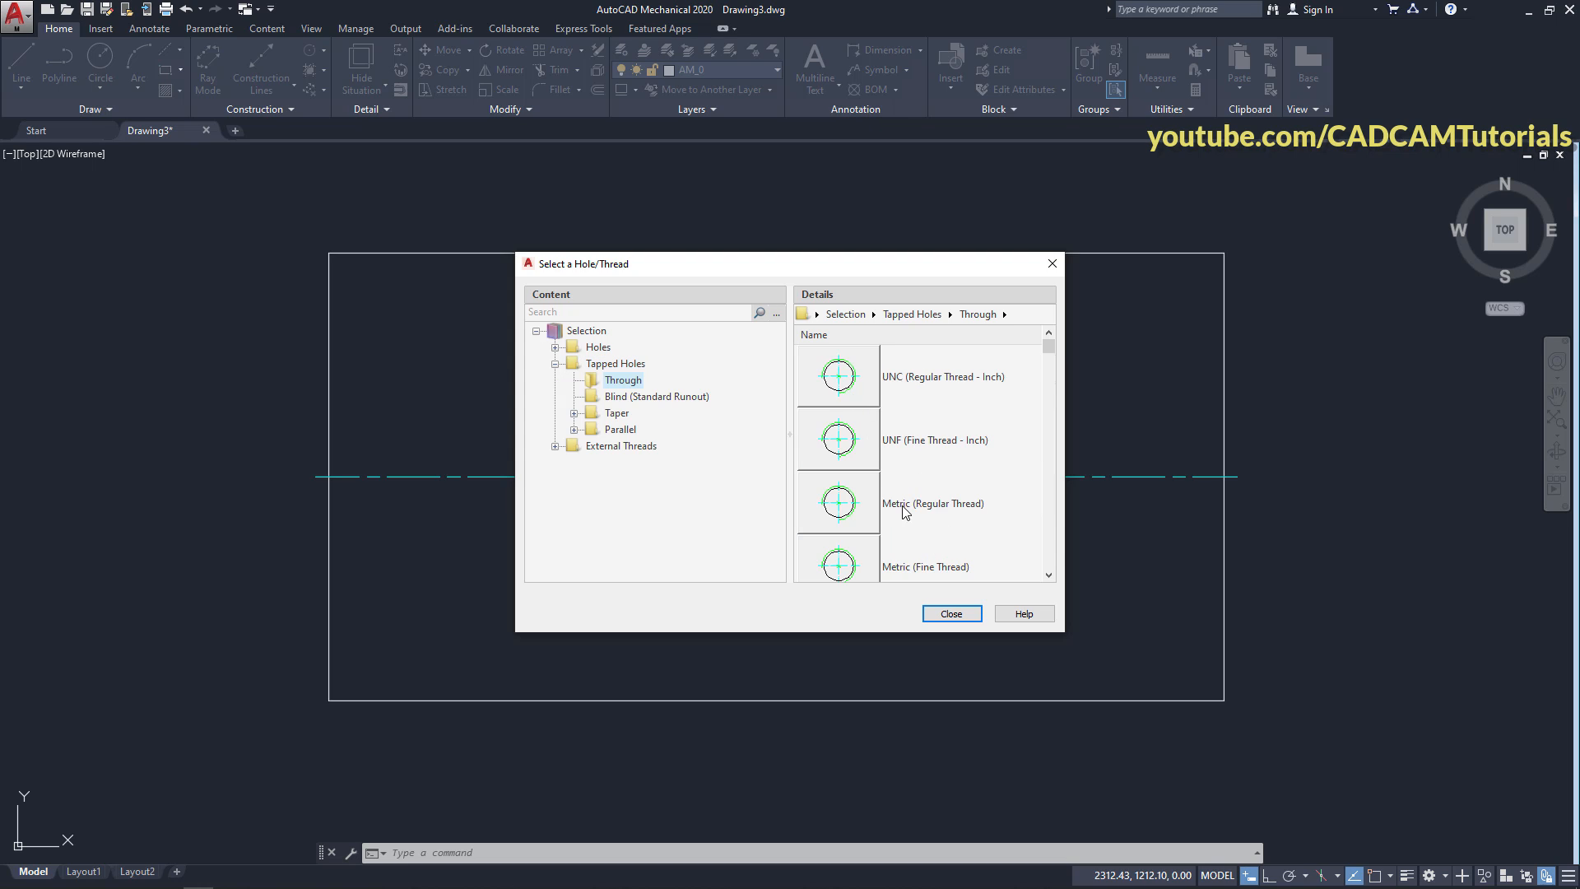
{"action": "scroll", "coordinate": [930, 550], "scroll_direction": "down", "scroll_amount": 4}
{"action": "scroll", "coordinate": [932, 550], "scroll_direction": "up", "scroll_amount": 4}
{"action": "double_click", "coordinate": [848, 515]}
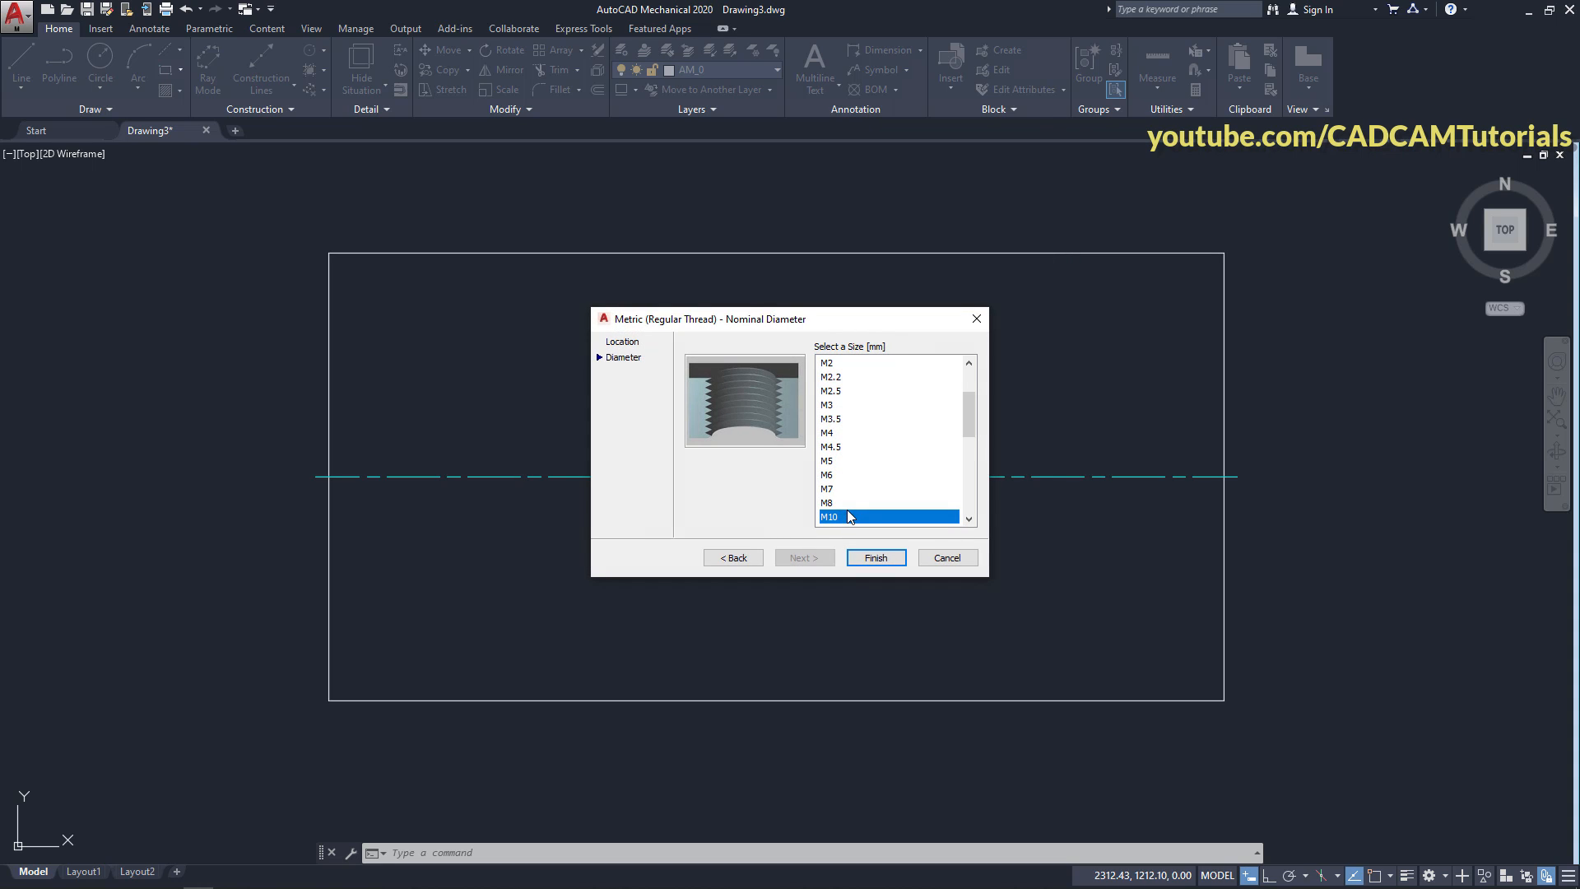
{"action": "left_click_drag", "start_coordinate": [969, 421], "coordinate": [972, 436]}
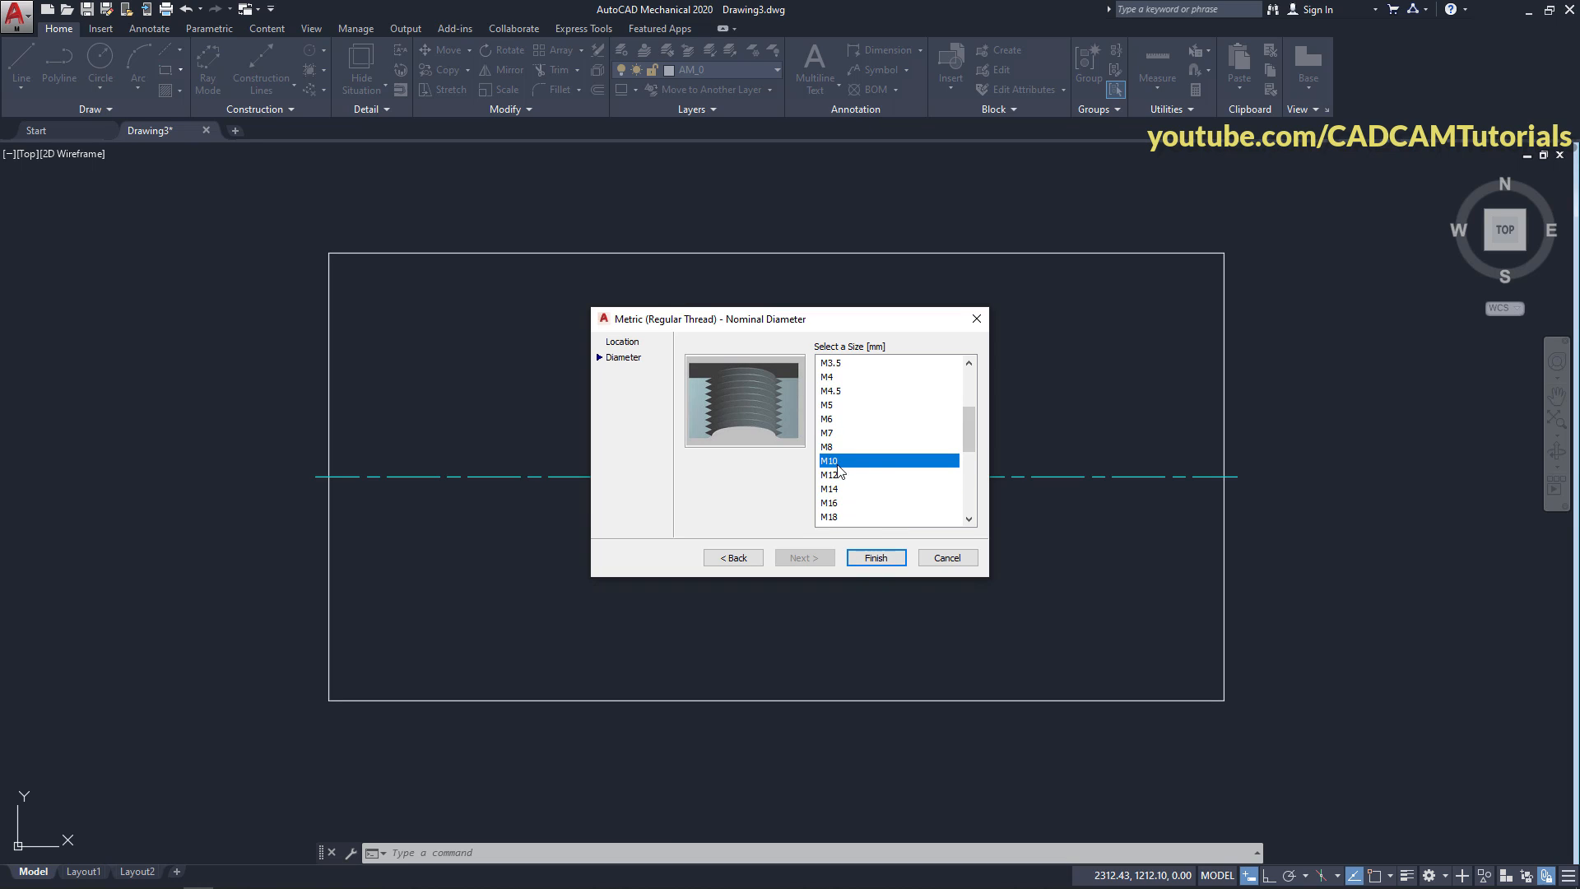
{"action": "left_click", "coordinate": [877, 558]}
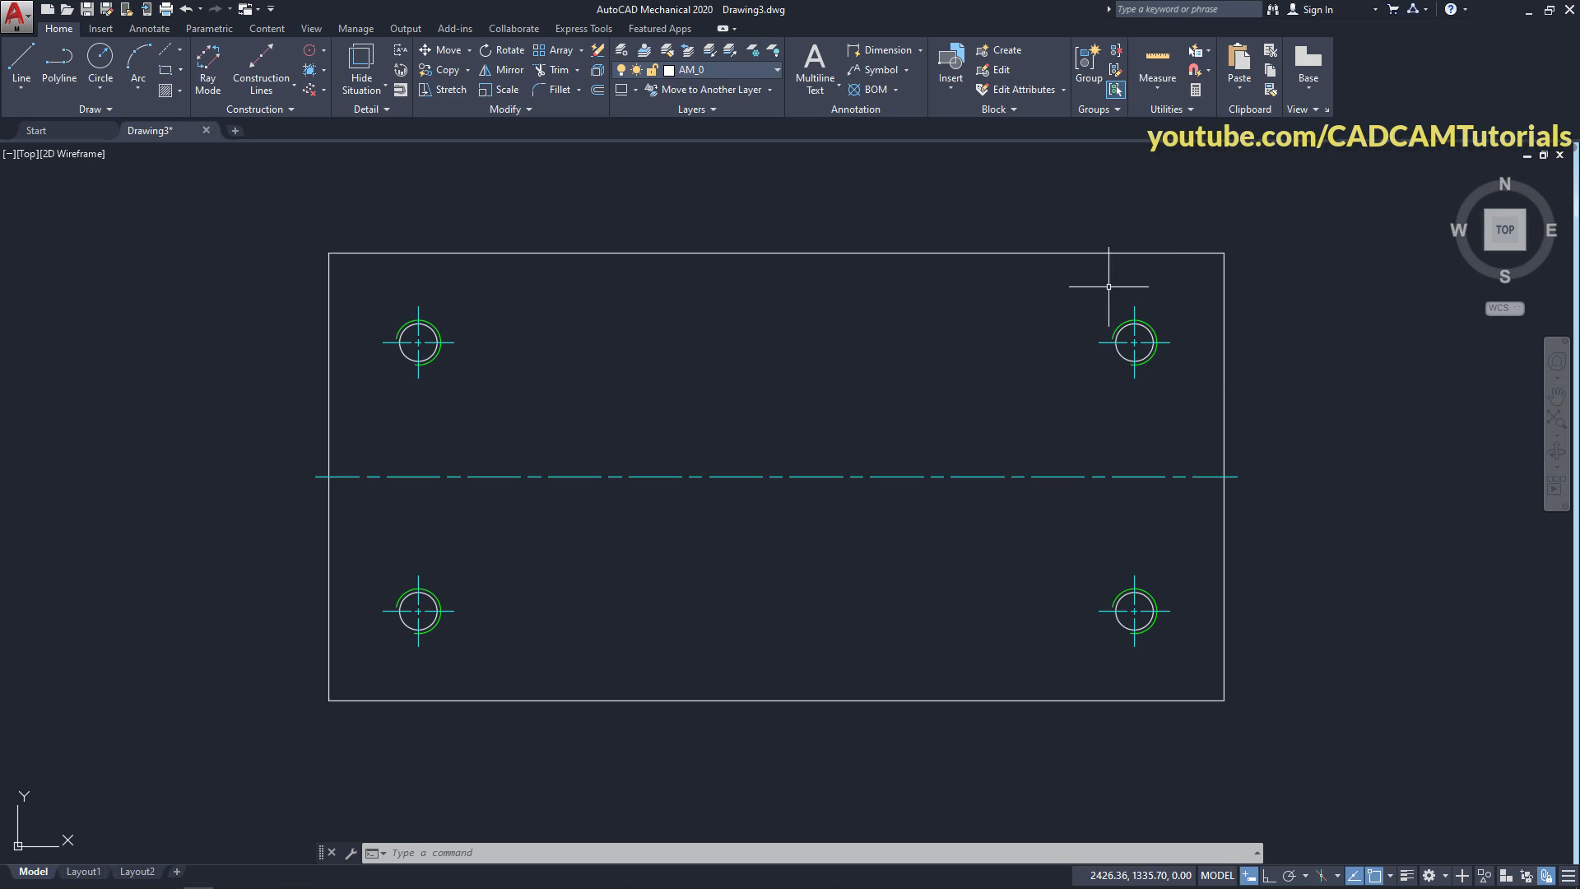
- Try diameter M14 on the plate's upper-right tapped hole, and set its final diameter to M18
{"action": "left_click", "coordinate": [1151, 358]}
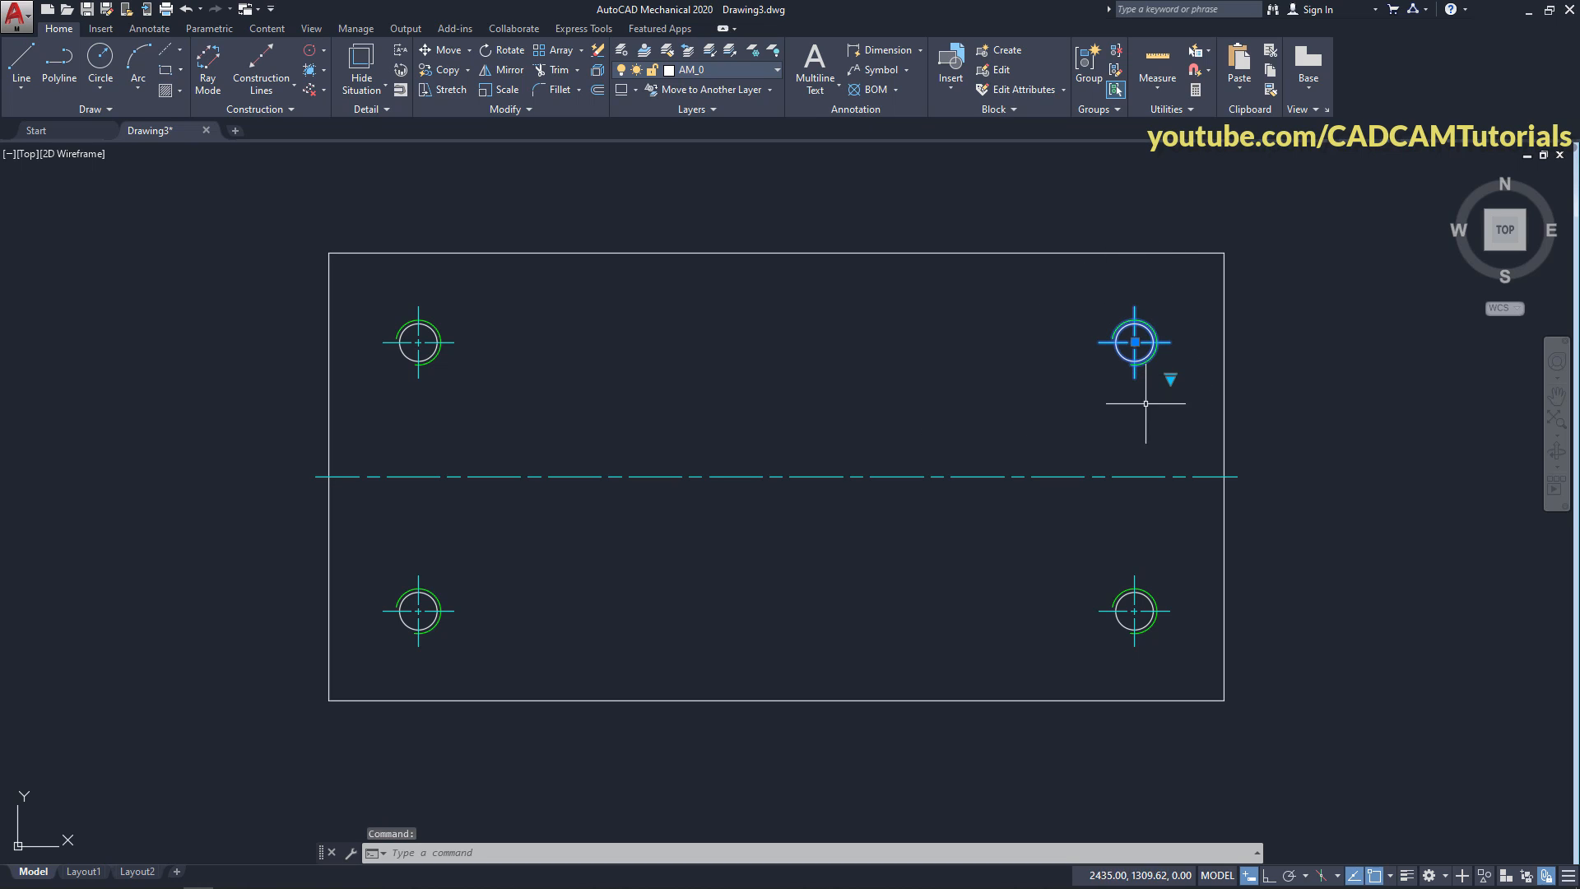
{"action": "mouse_move", "coordinate": [1170, 378]}
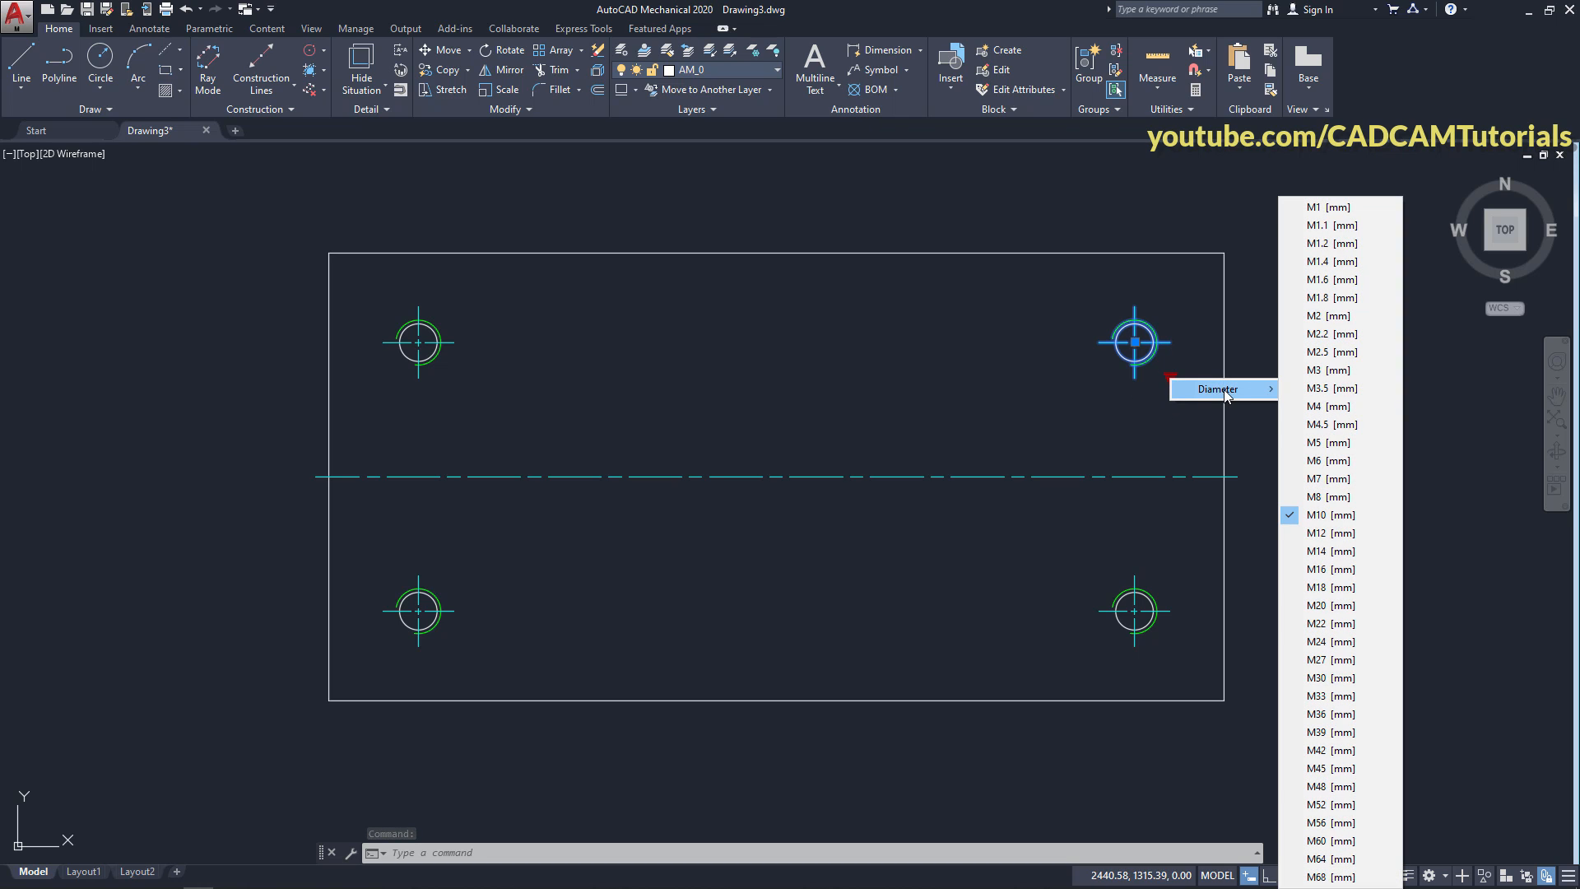
{"action": "left_click", "coordinate": [1318, 556]}
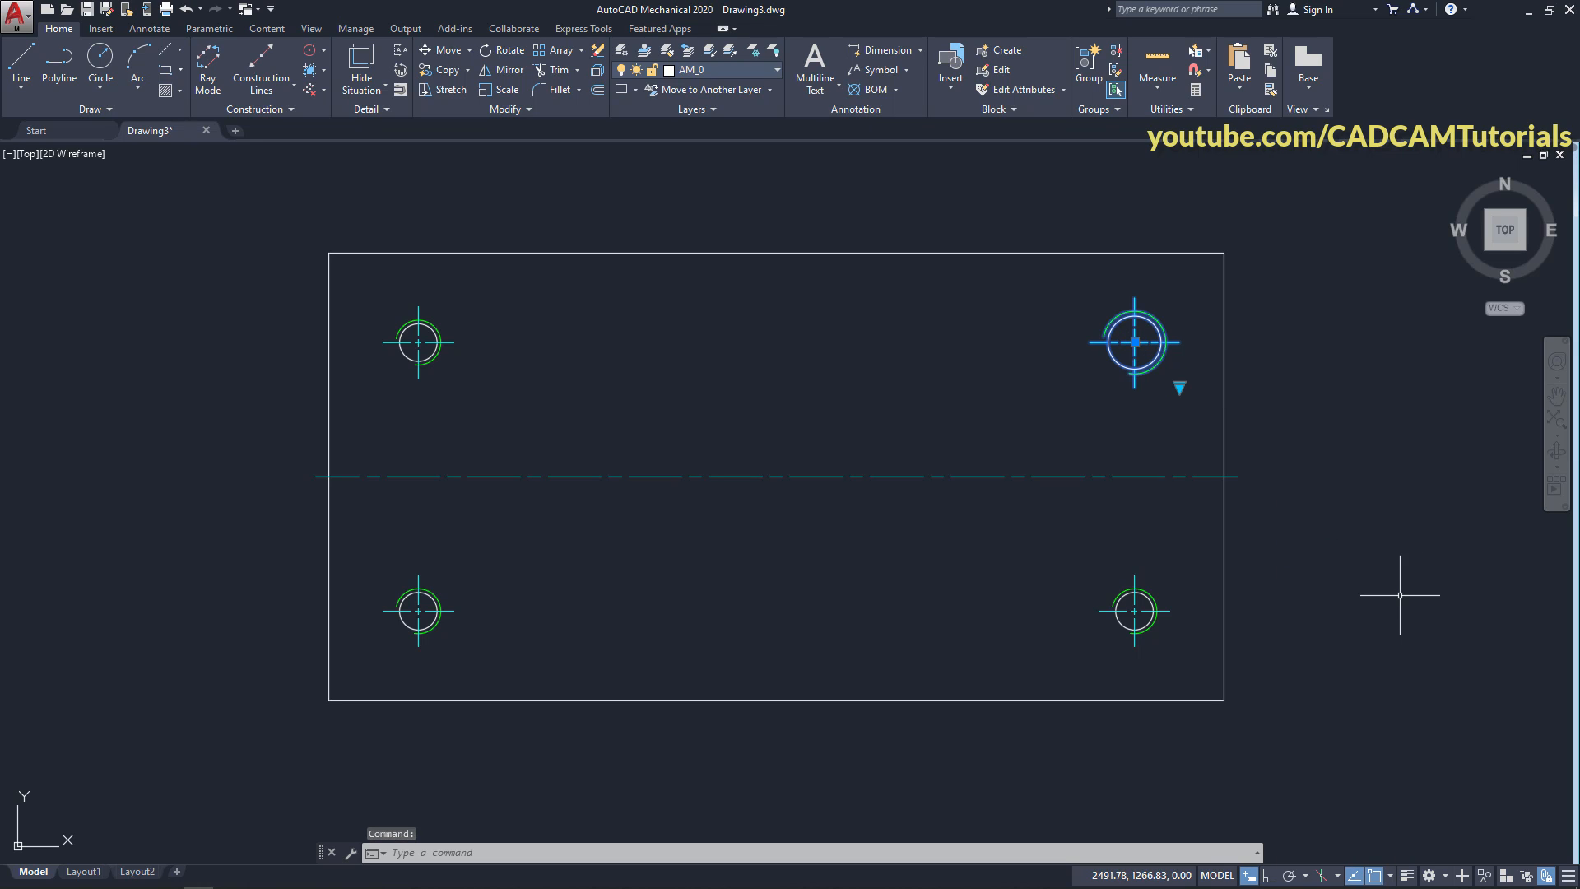
{"action": "mouse_move", "coordinate": [1179, 387]}
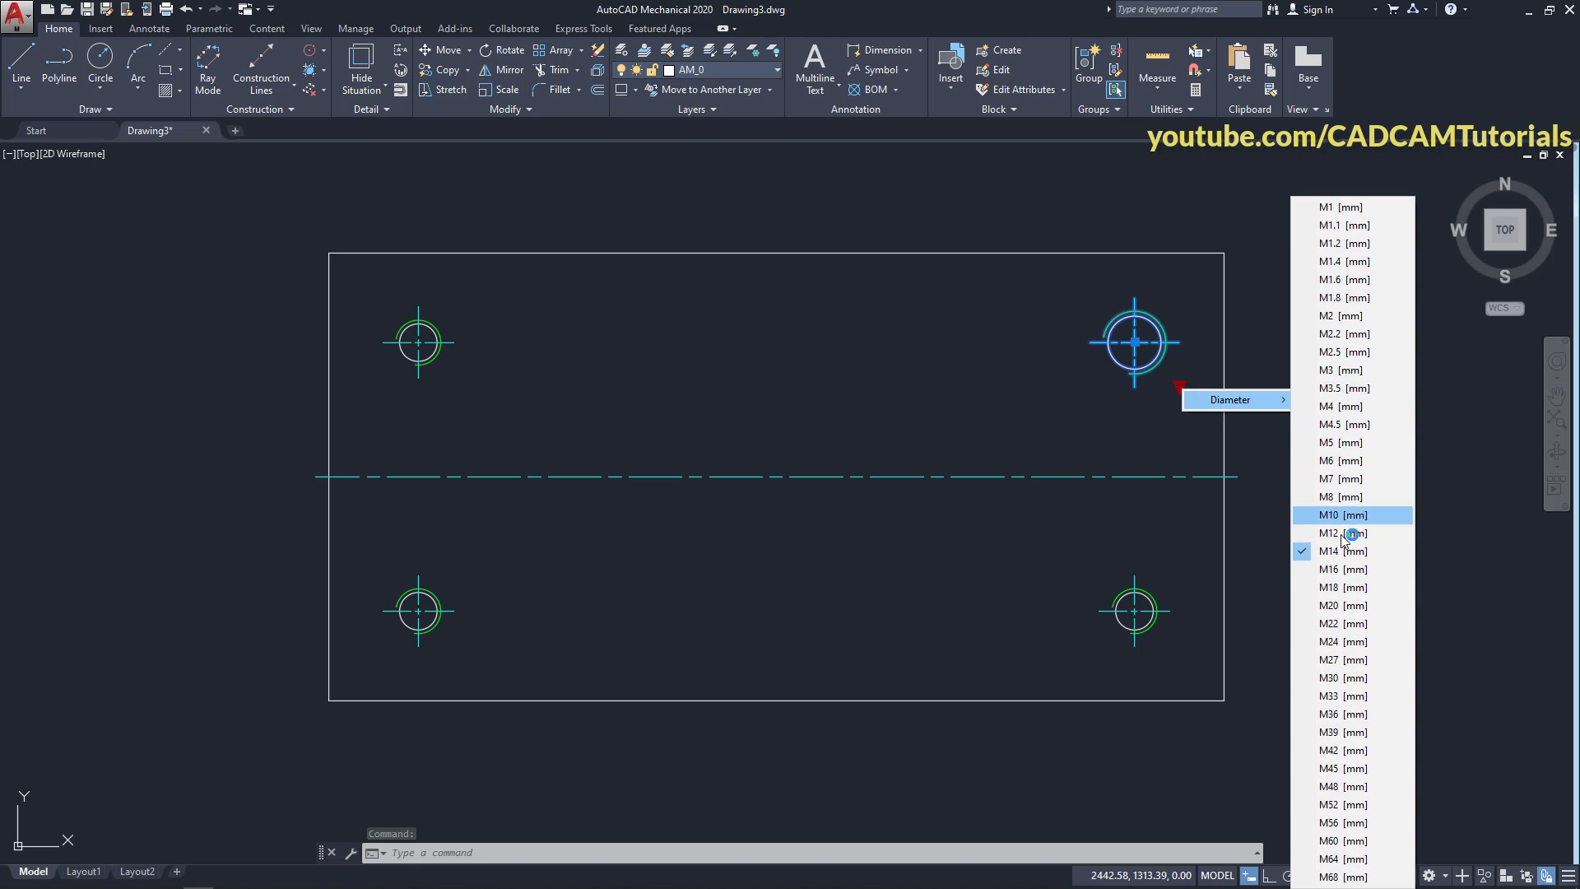
{"action": "left_click", "coordinate": [1344, 587]}
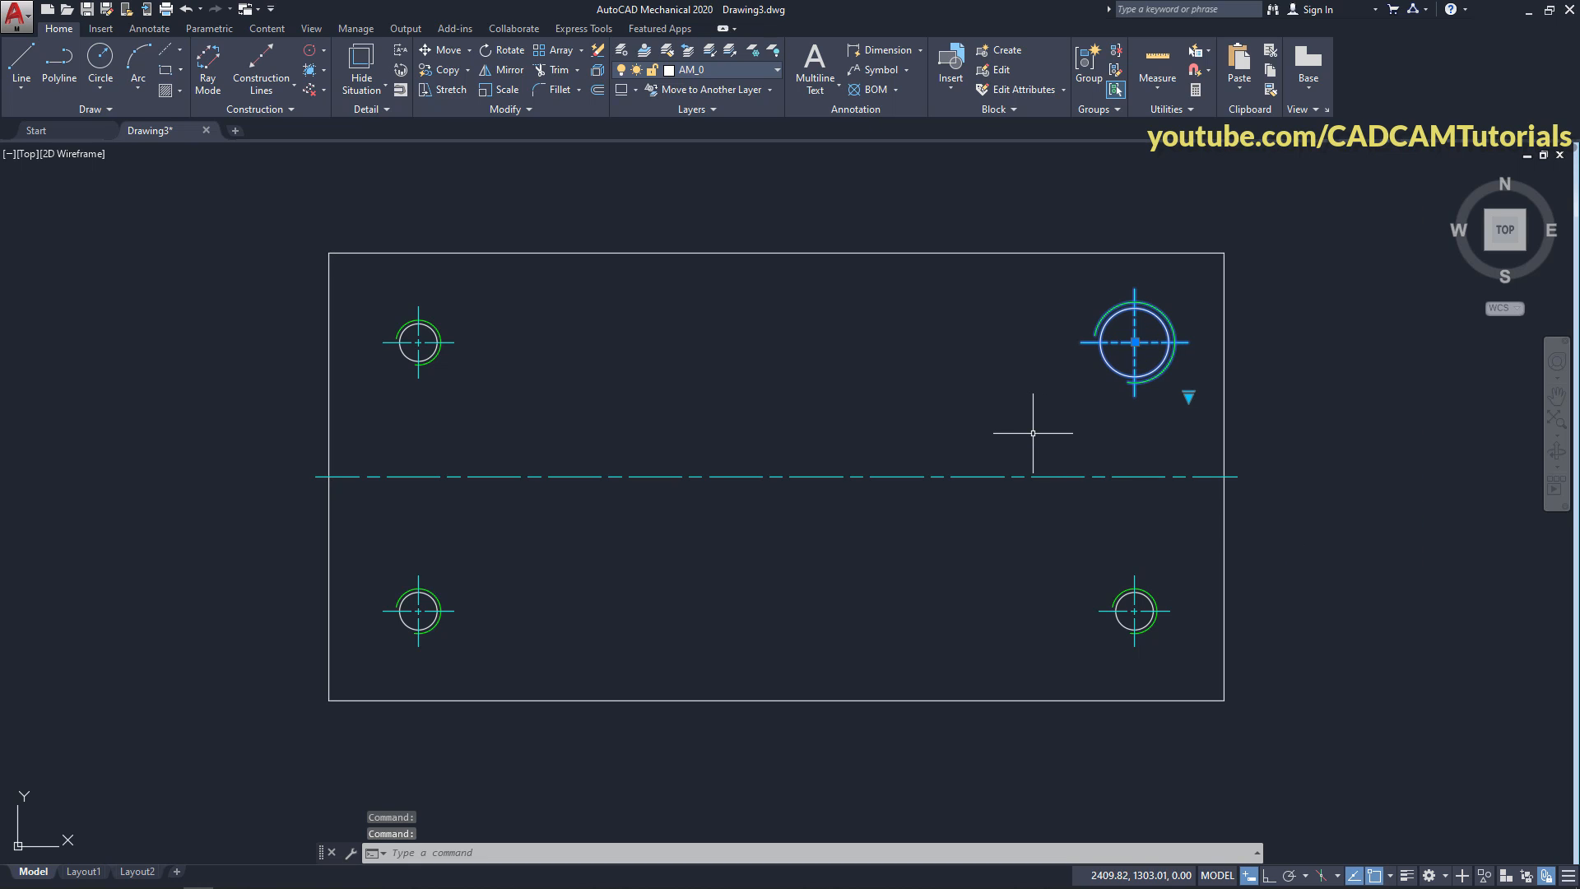
{"action": "key", "text": "Escape"}
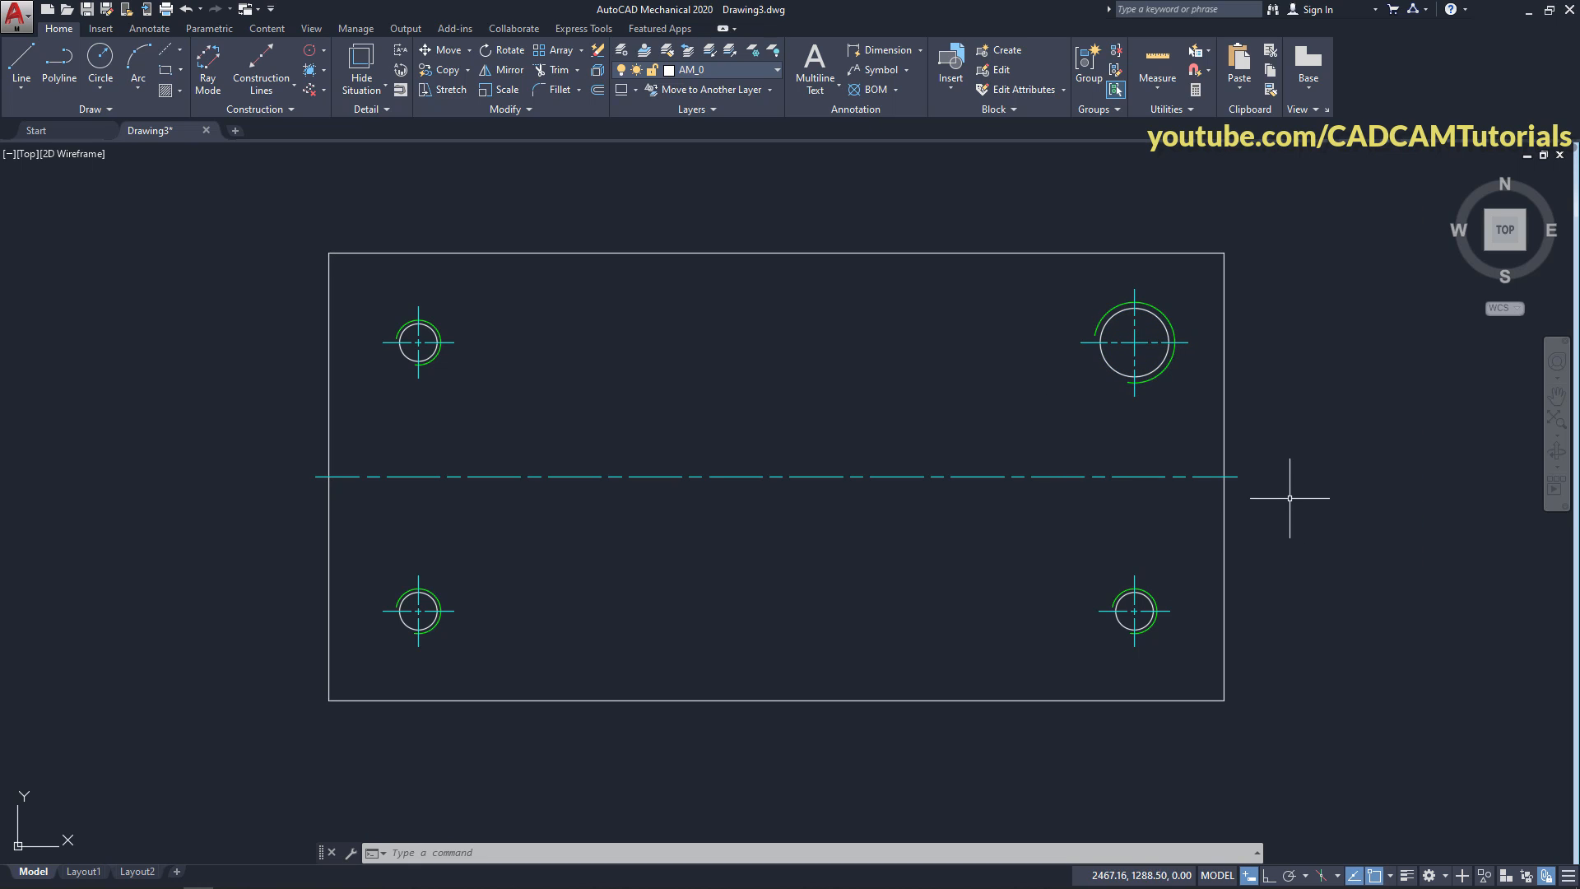
- Add a horizontal Power Dimension for the rectangle's length between its lower corners, placed below the plate with the default text
{"action": "left_click", "coordinate": [877, 54]}
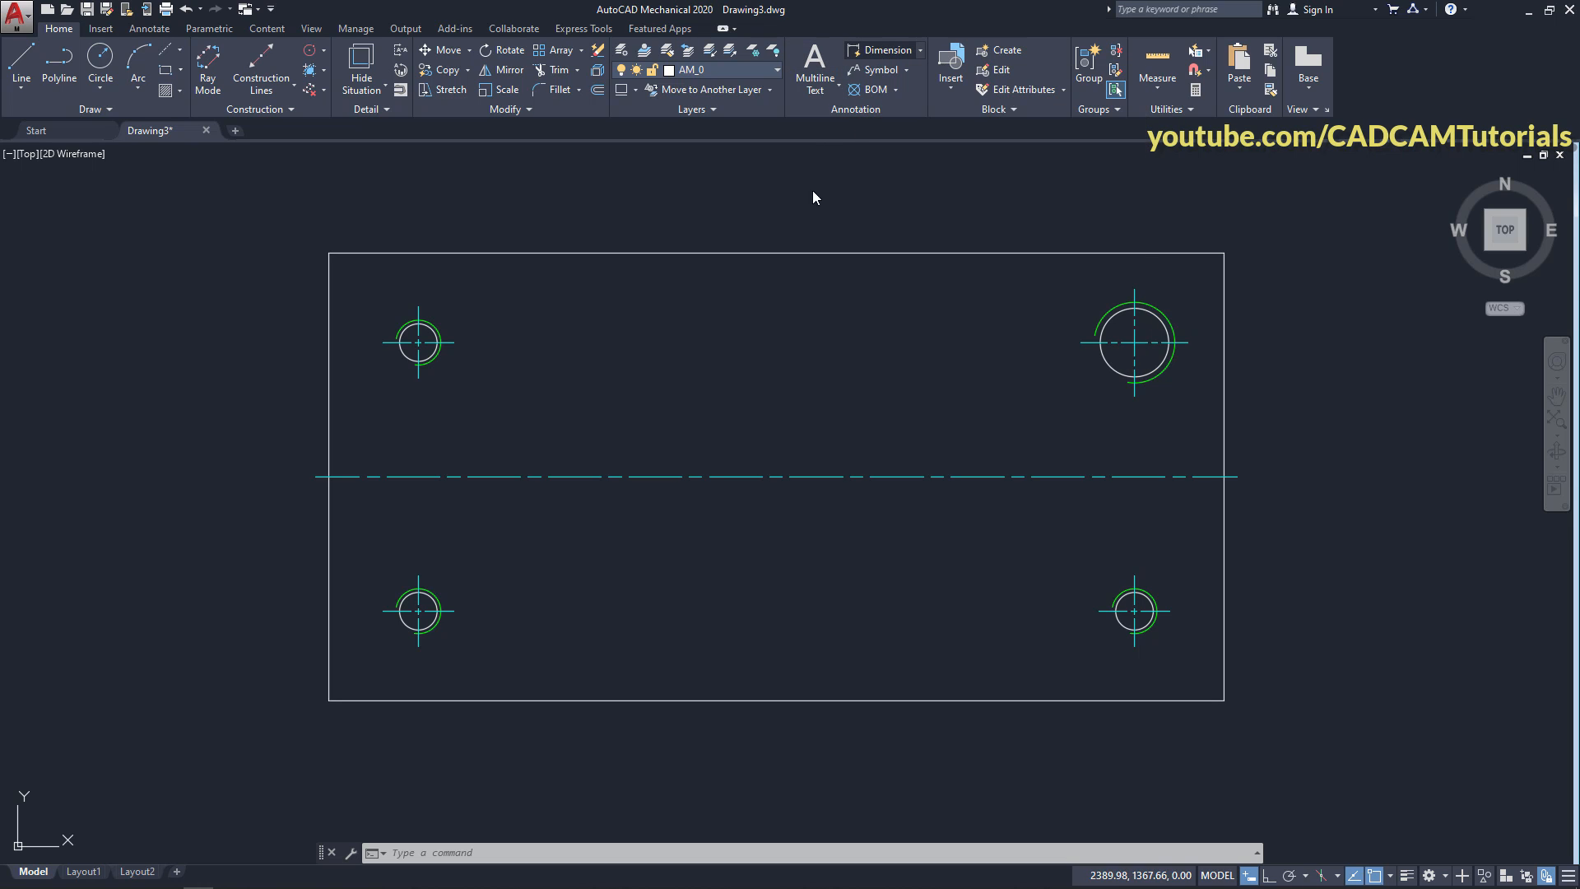
{"action": "scroll", "coordinate": [740, 298], "scroll_direction": "down", "scroll_amount": 2}
{"action": "middle_click_drag", "start_coordinate": [782, 376], "coordinate": [764, 318]}
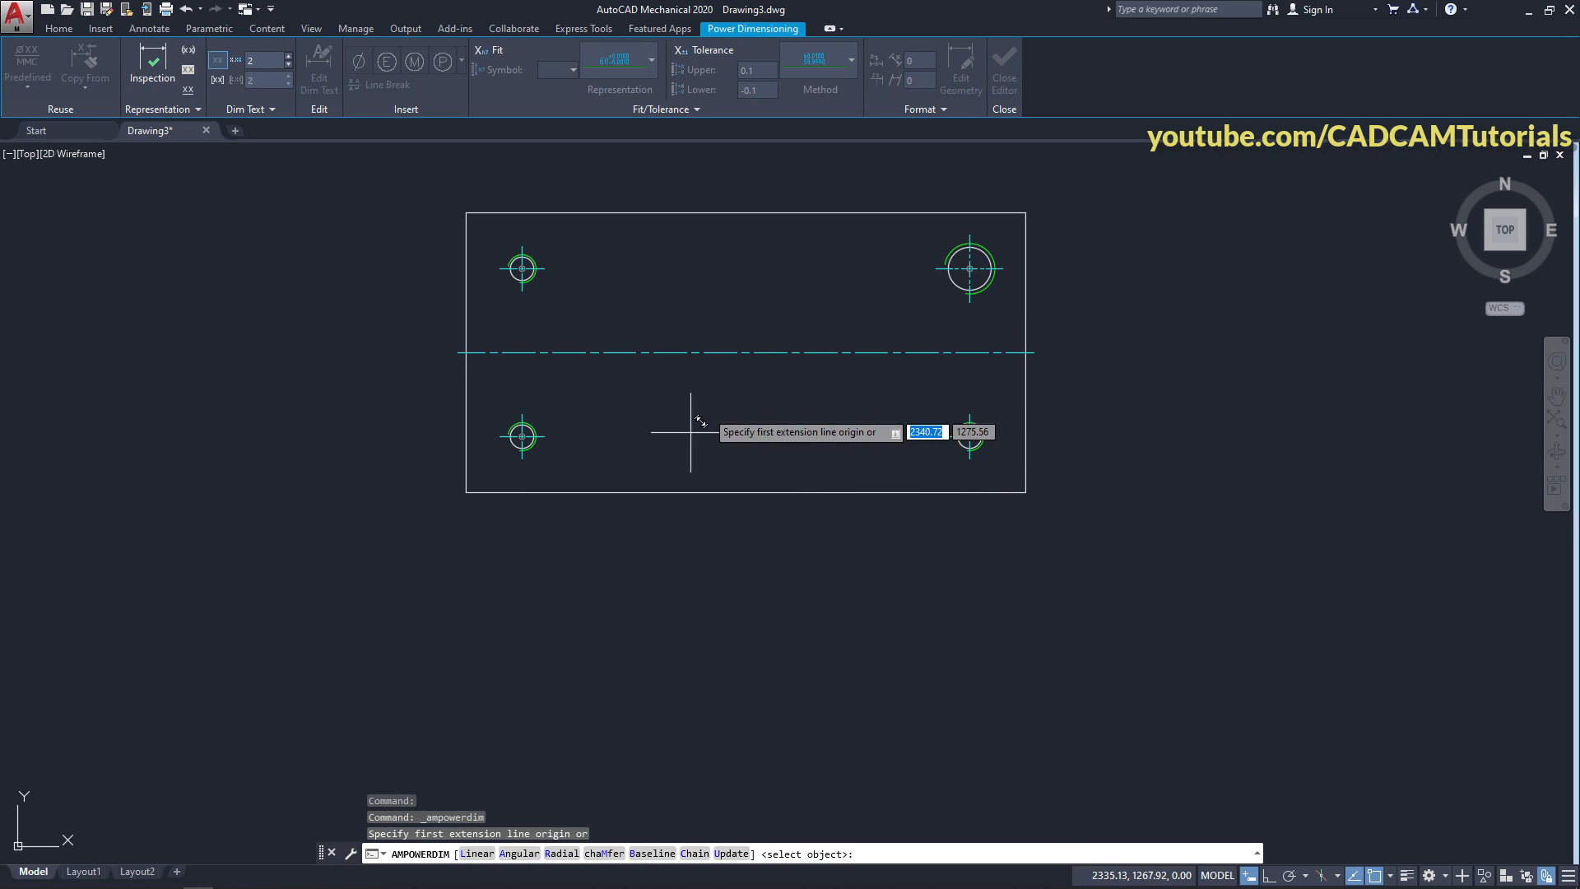
{"action": "left_click", "coordinate": [466, 492]}
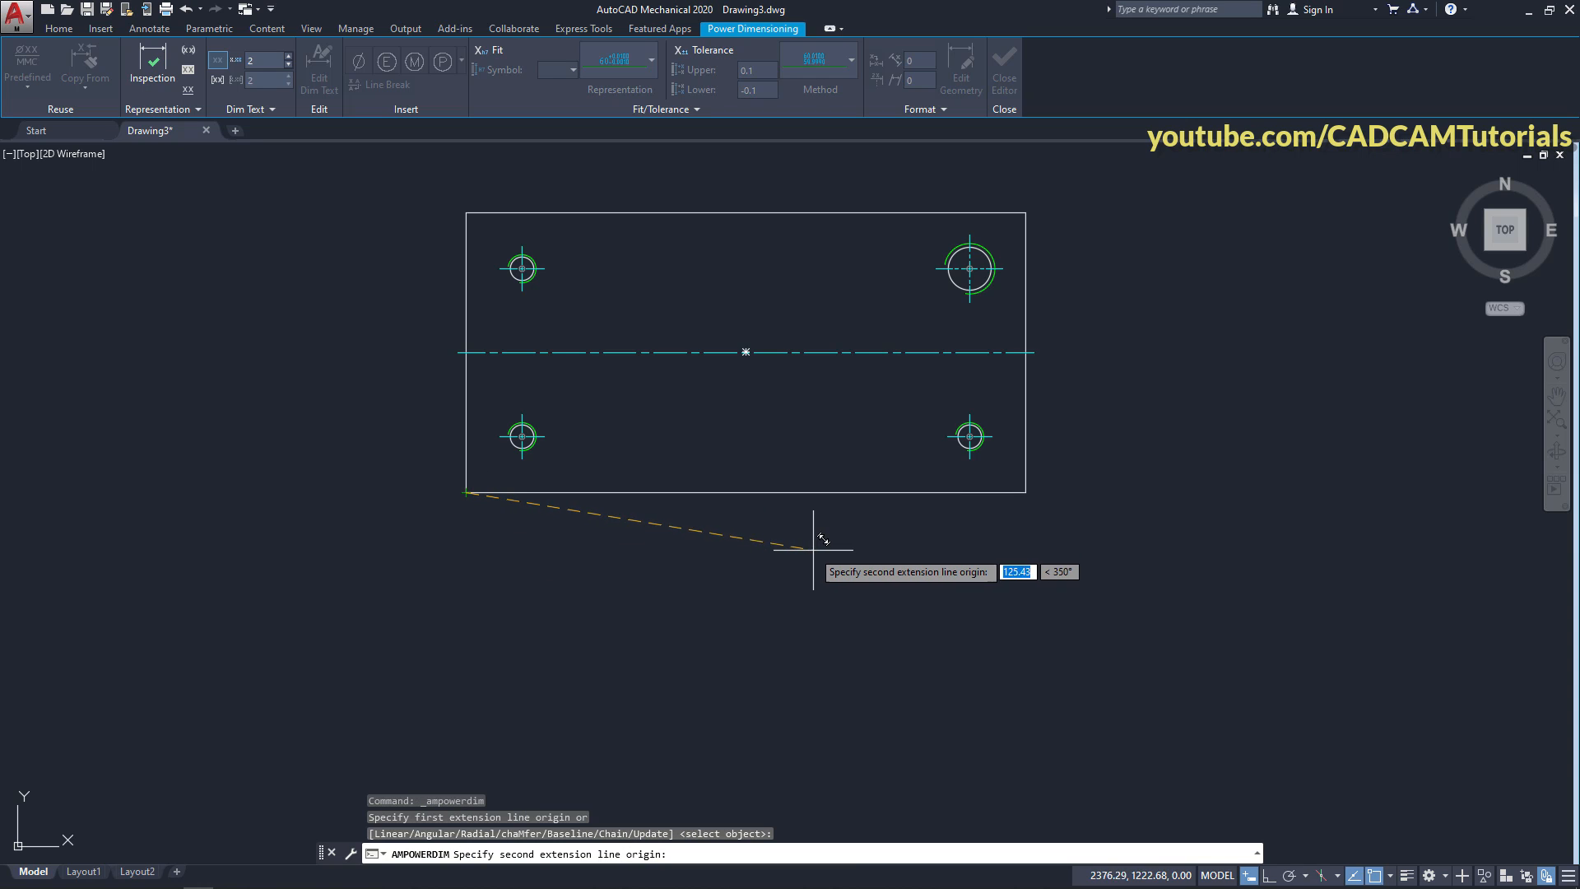
{"action": "left_click", "coordinate": [1026, 492]}
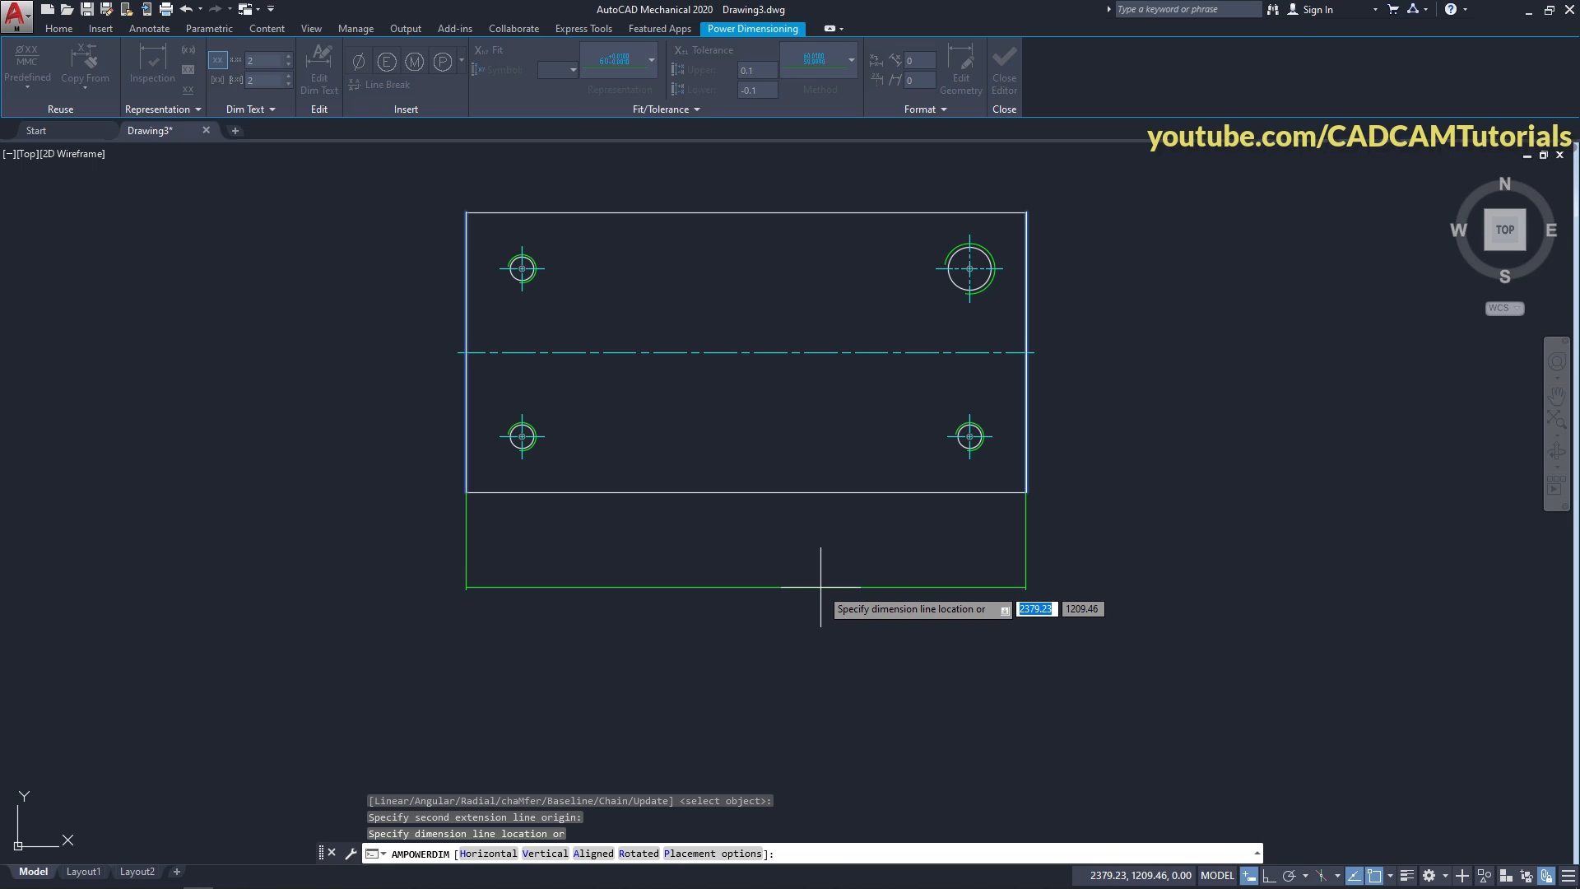
{"action": "left_click", "coordinate": [842, 527]}
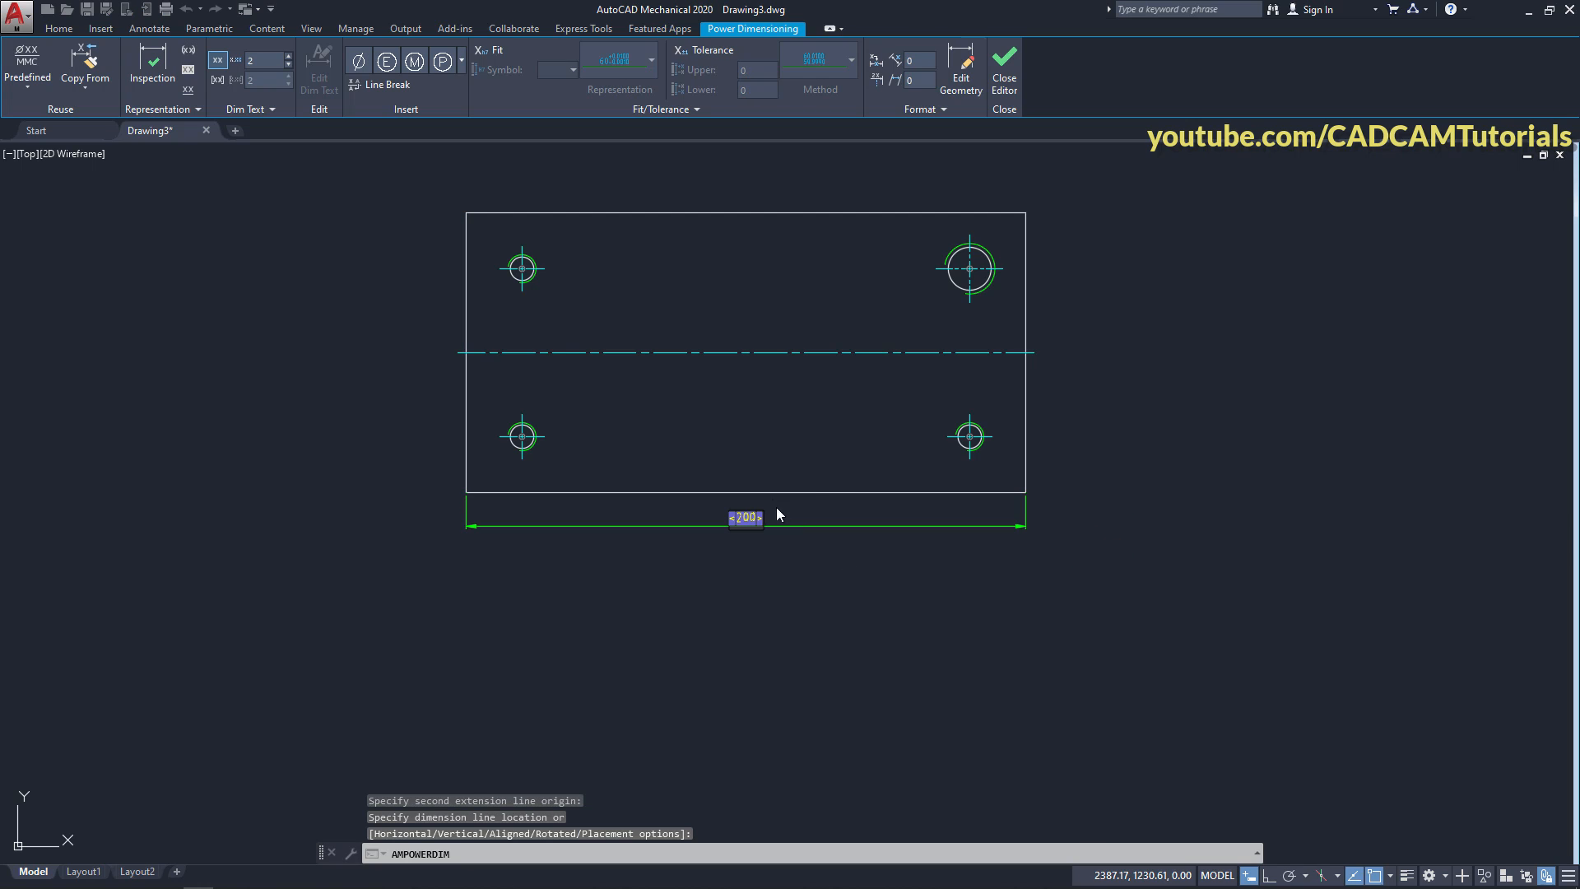
{"action": "left_click", "coordinate": [1004, 64]}
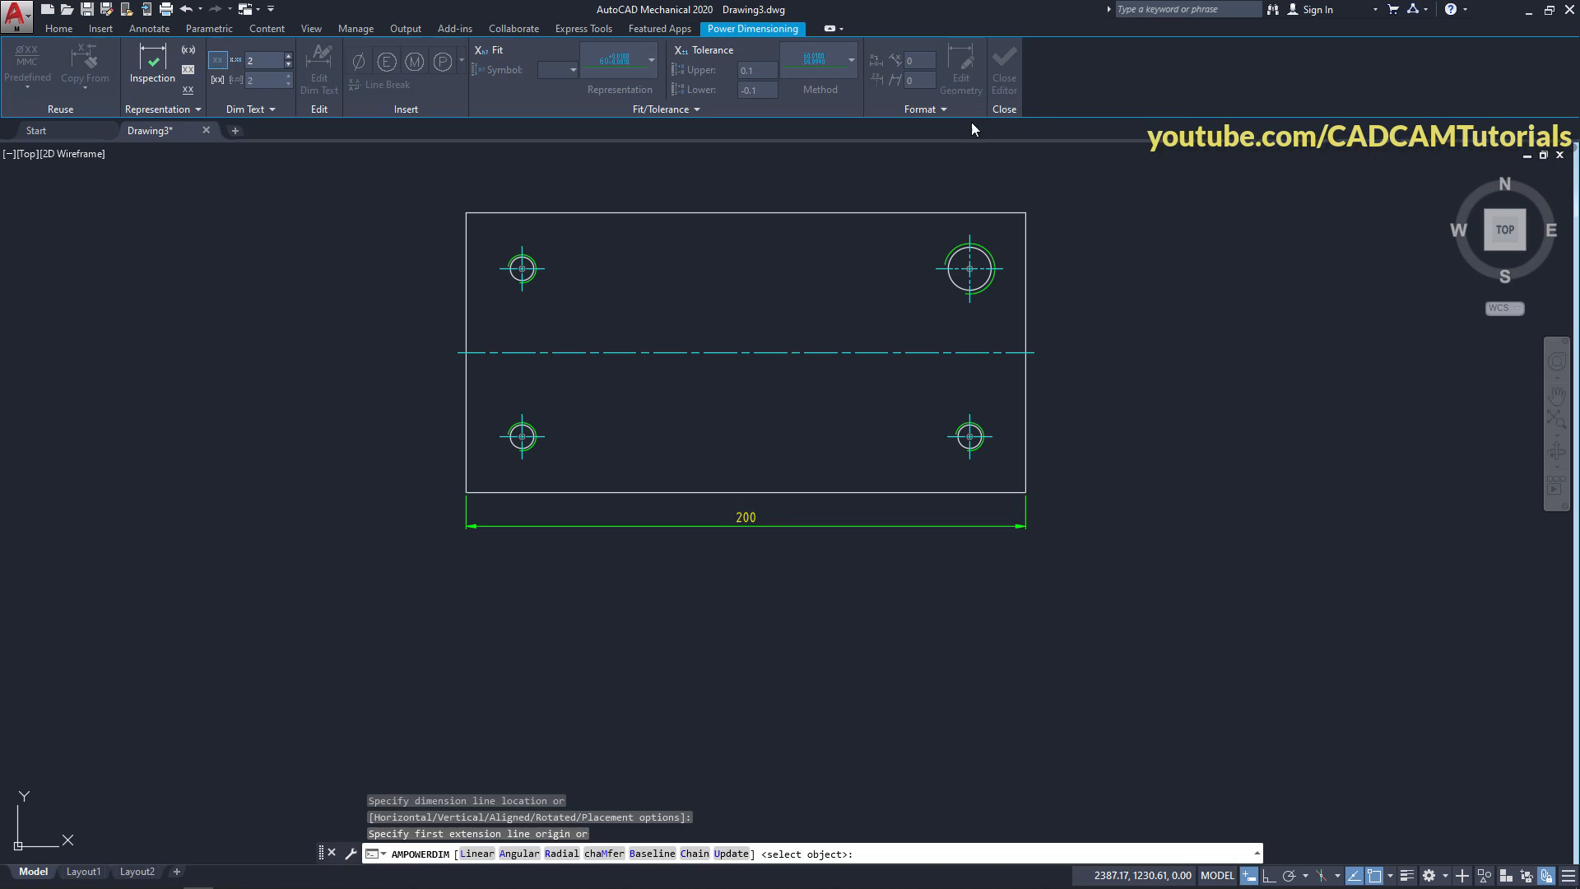
- Add a vertical dimension for the rectangle's height between its two right corners, placed just outside the right edge
{"action": "scroll", "coordinate": [802, 407], "scroll_direction": "up", "scroll_amount": 2}
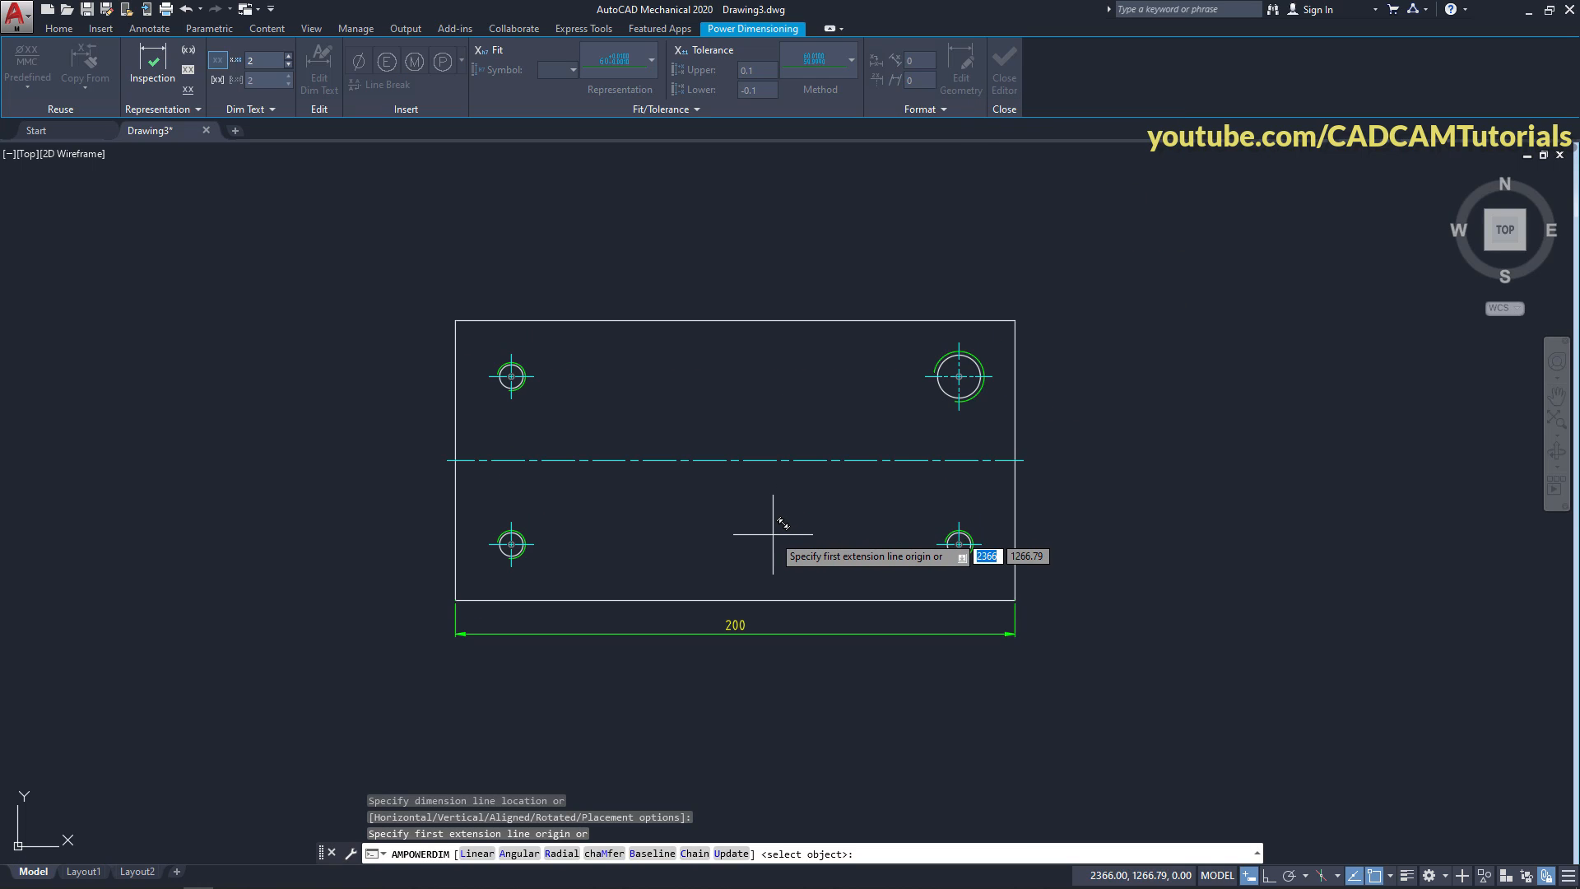
{"action": "scroll", "coordinate": [768, 522], "scroll_direction": "up", "scroll_amount": 2}
{"action": "middle_click_drag", "start_coordinate": [782, 487], "coordinate": [826, 541]}
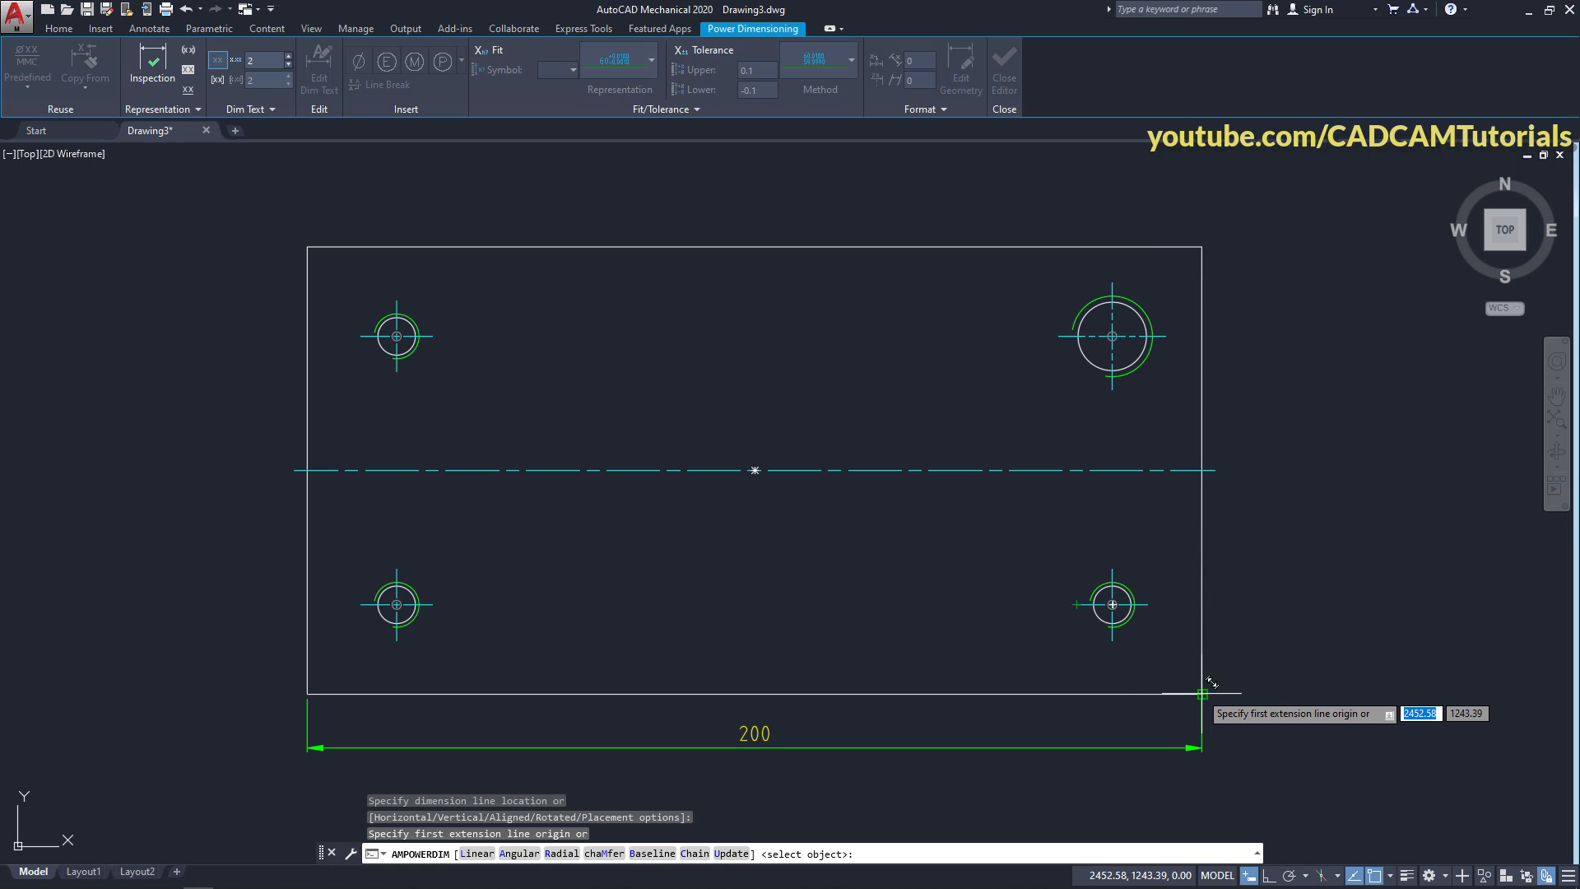
{"action": "left_click", "coordinate": [1203, 694]}
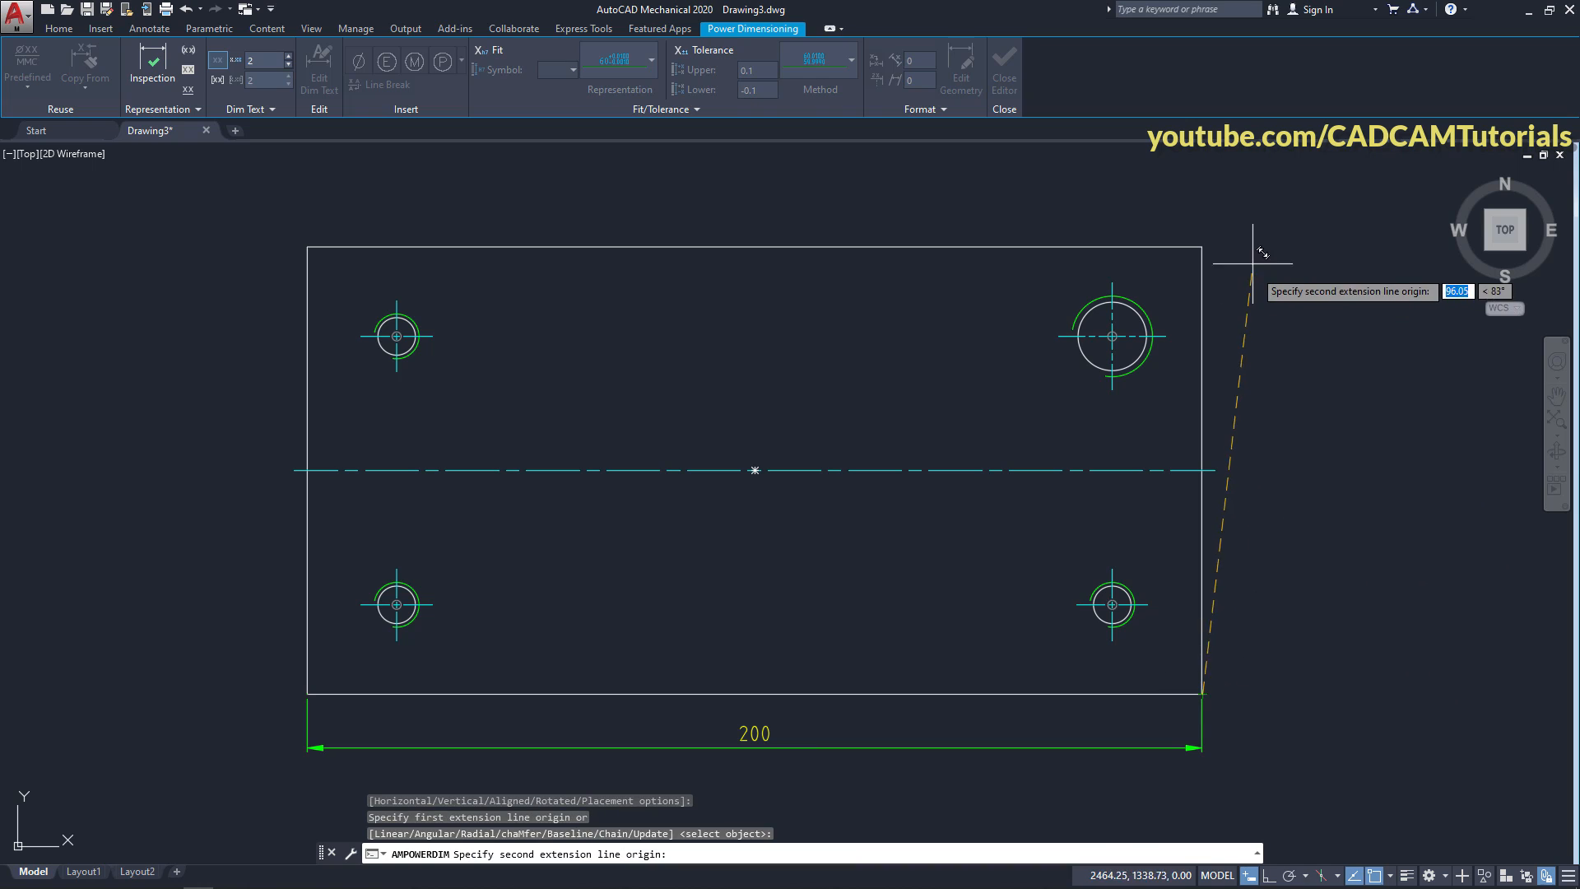
{"action": "left_click", "coordinate": [1202, 247]}
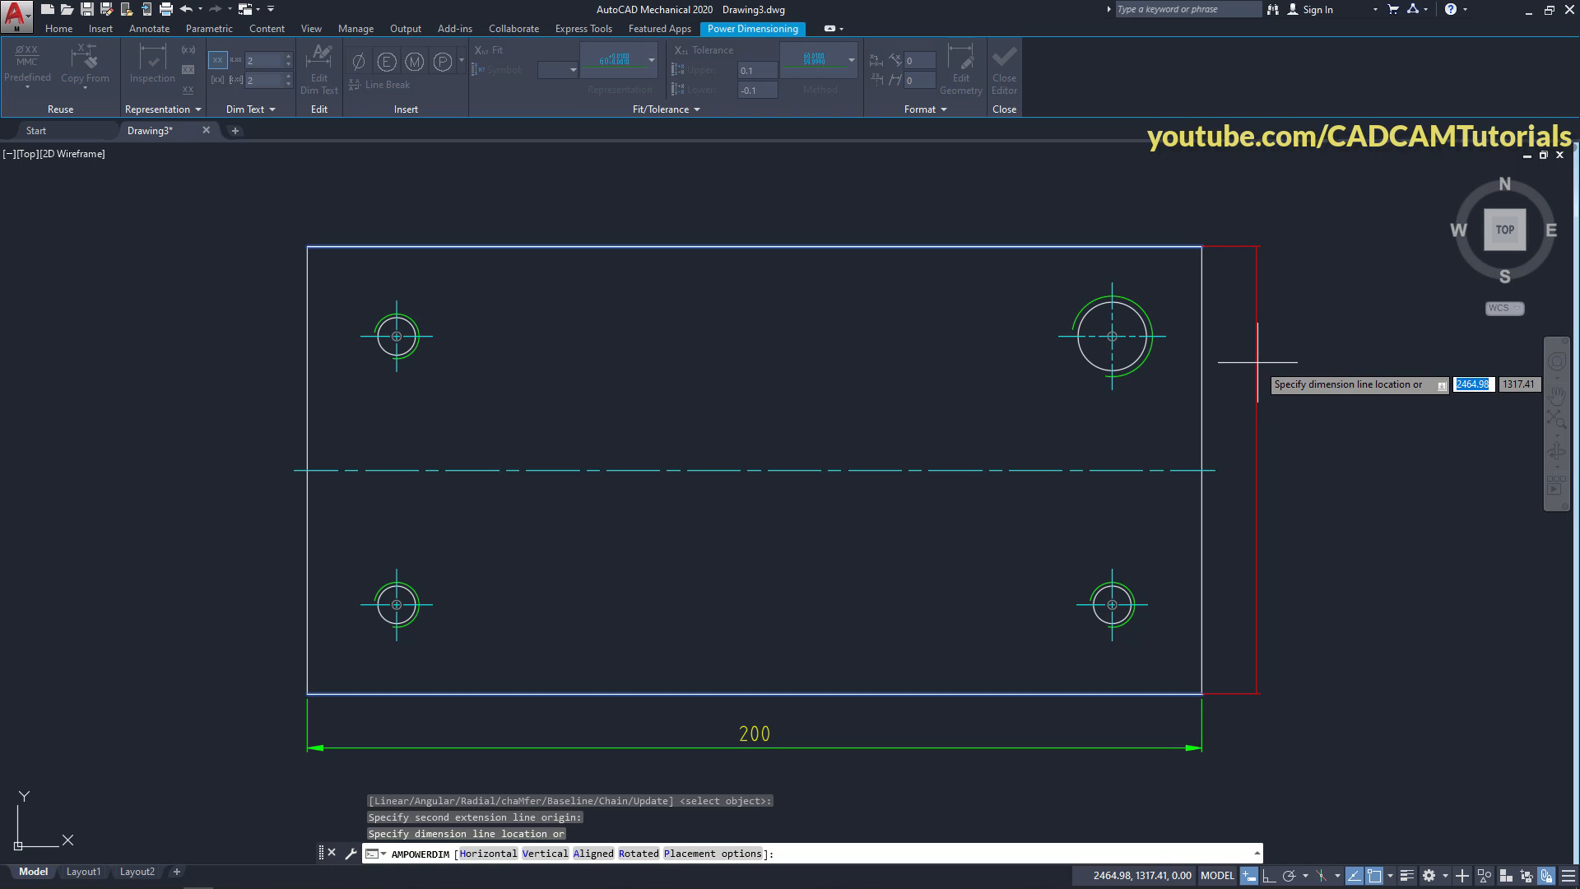
{"action": "left_click", "coordinate": [1257, 362]}
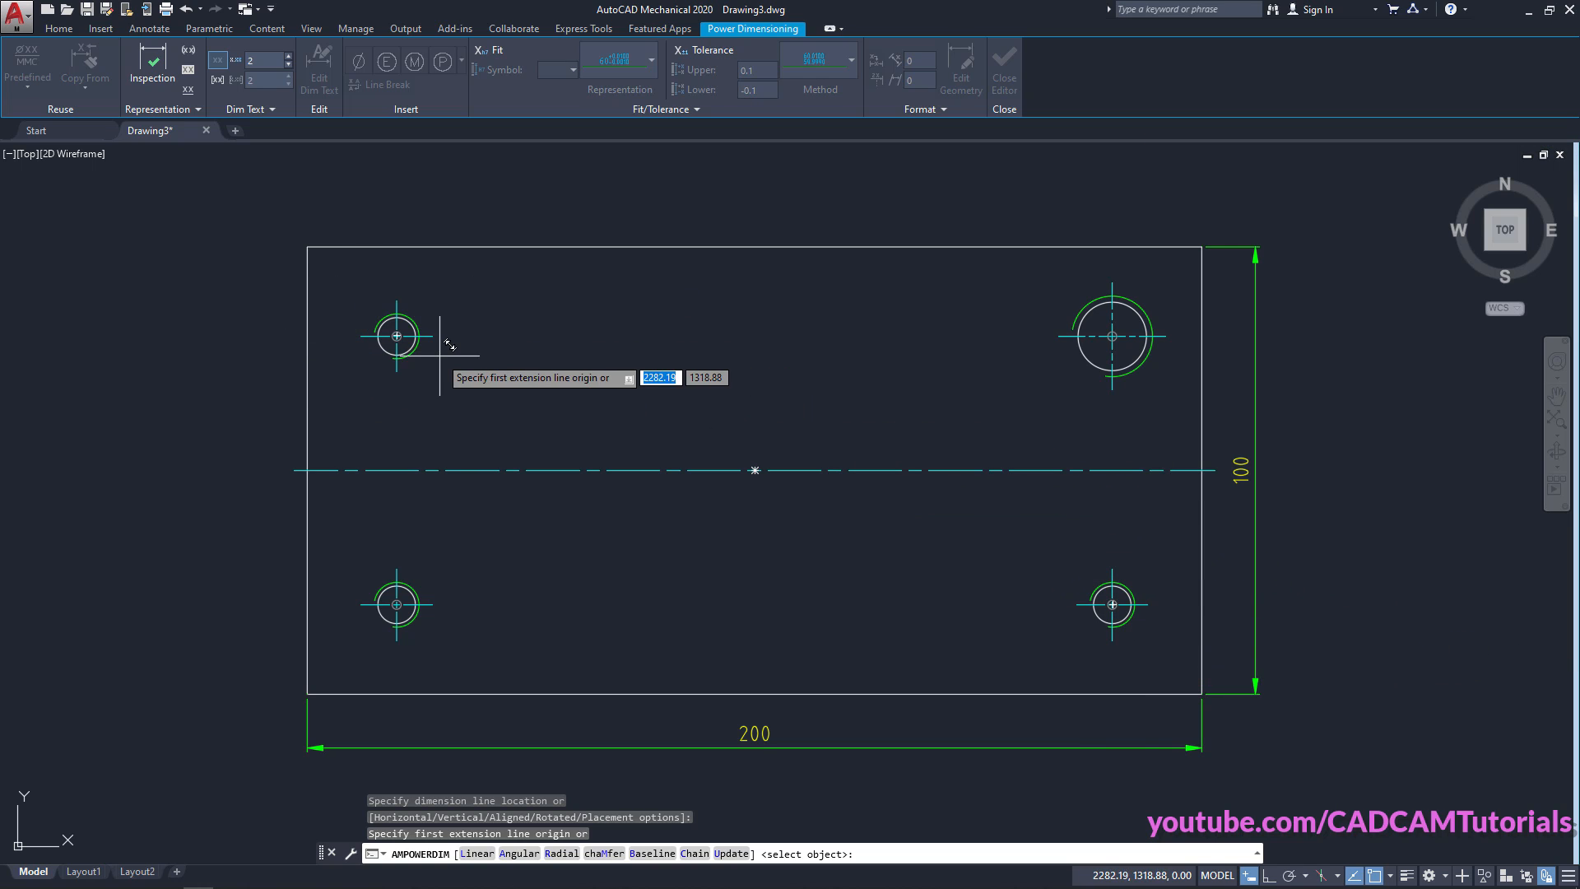
- Add diameter dimensions to the upper-left hole's thread arc and inner circle, placed to the hole's upper right and lower right
{"action": "left_click", "coordinate": [562, 854]}
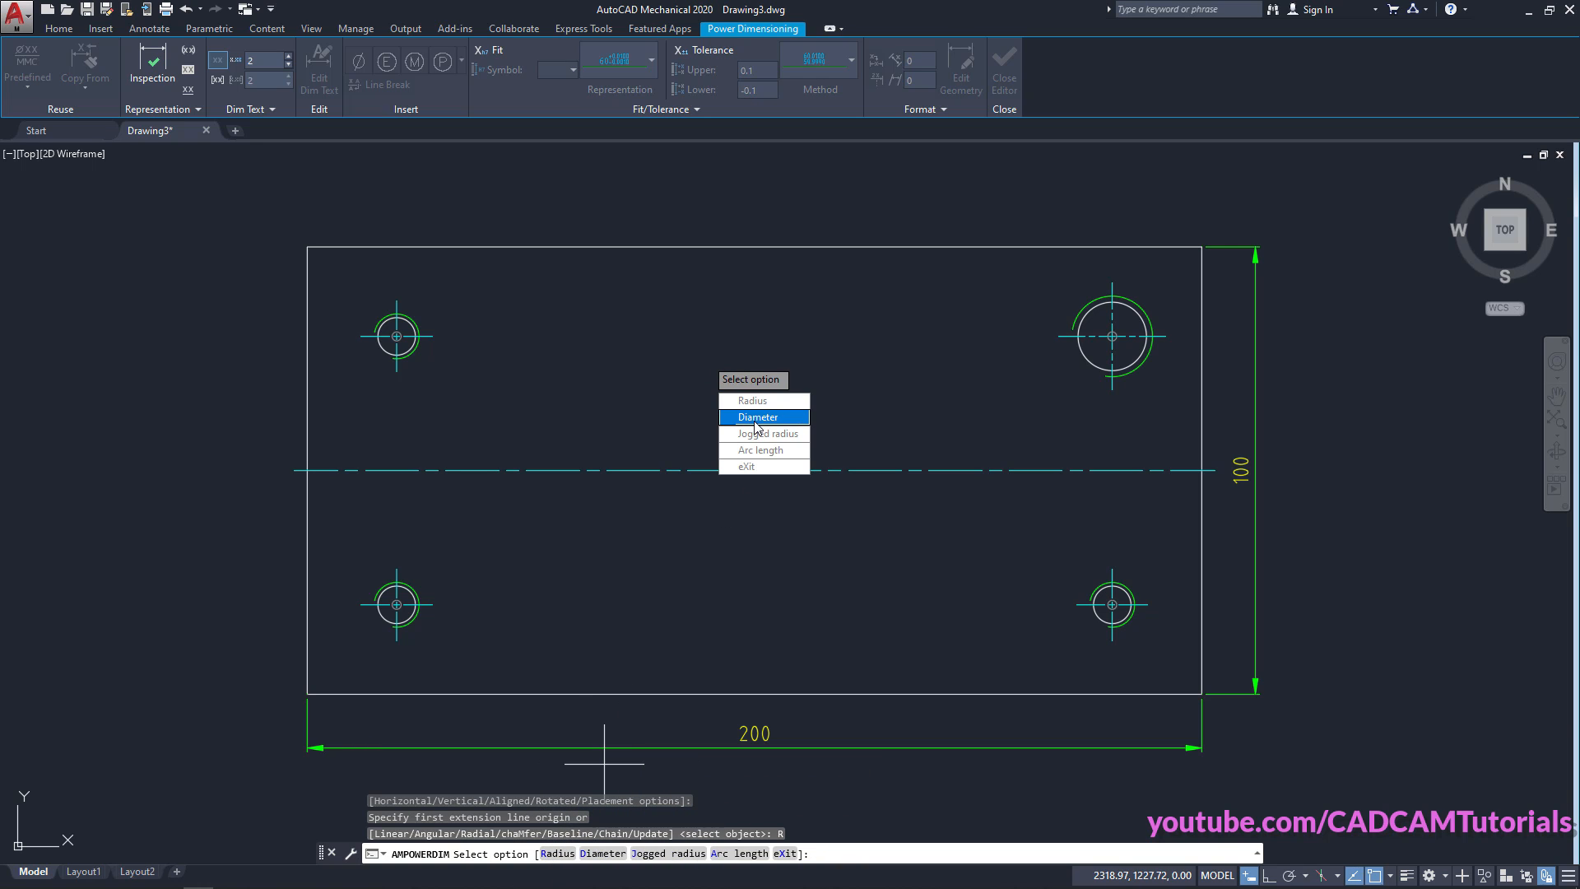
{"action": "left_click", "coordinate": [757, 417]}
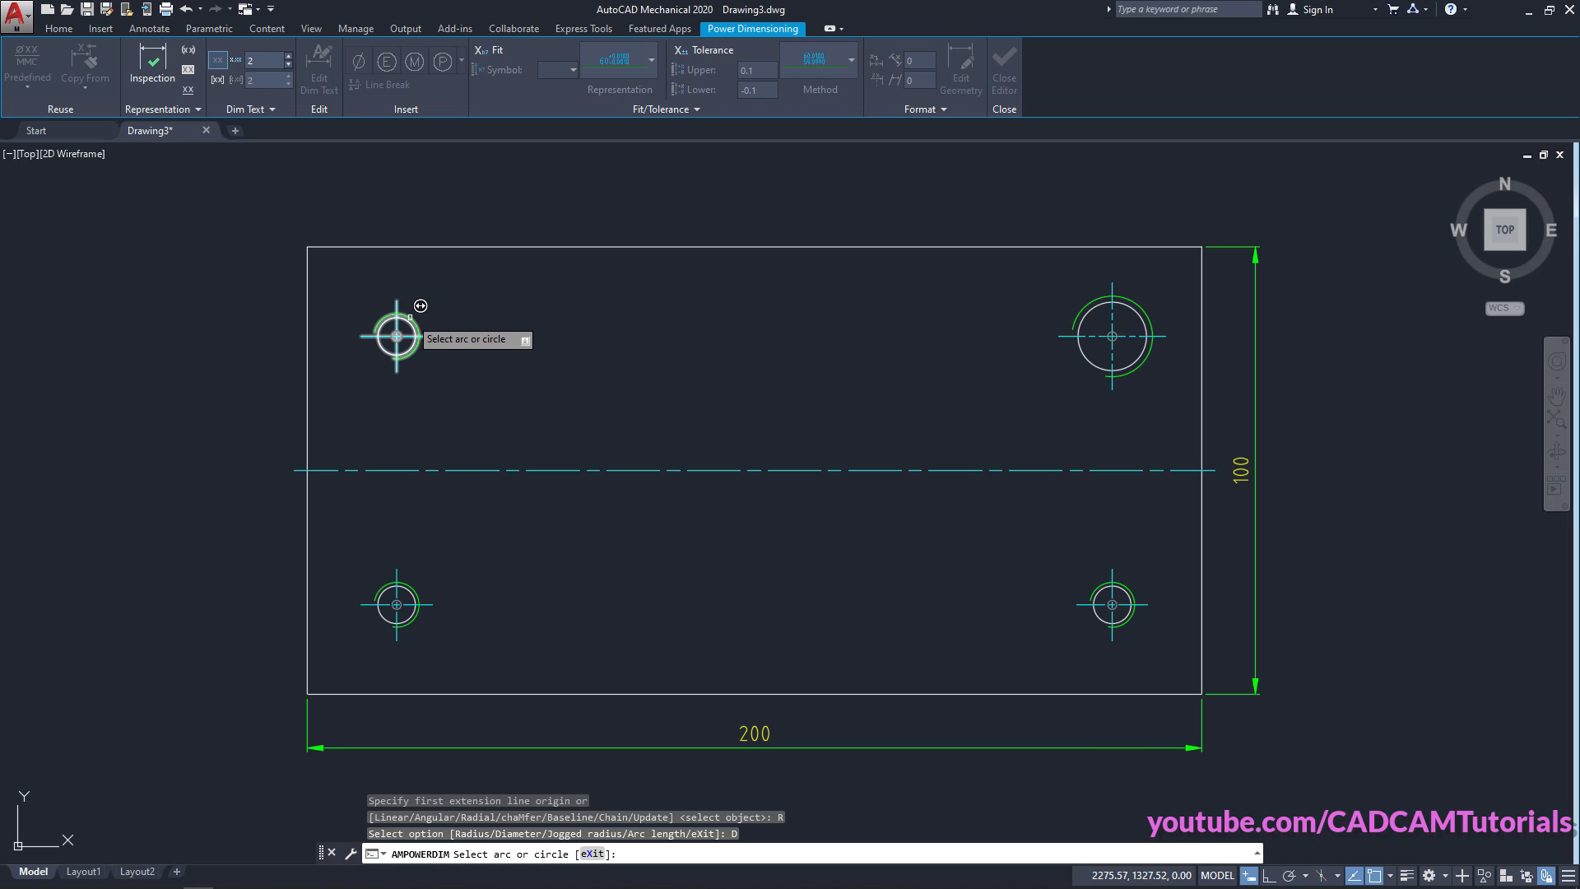
{"action": "left_click", "coordinate": [412, 317]}
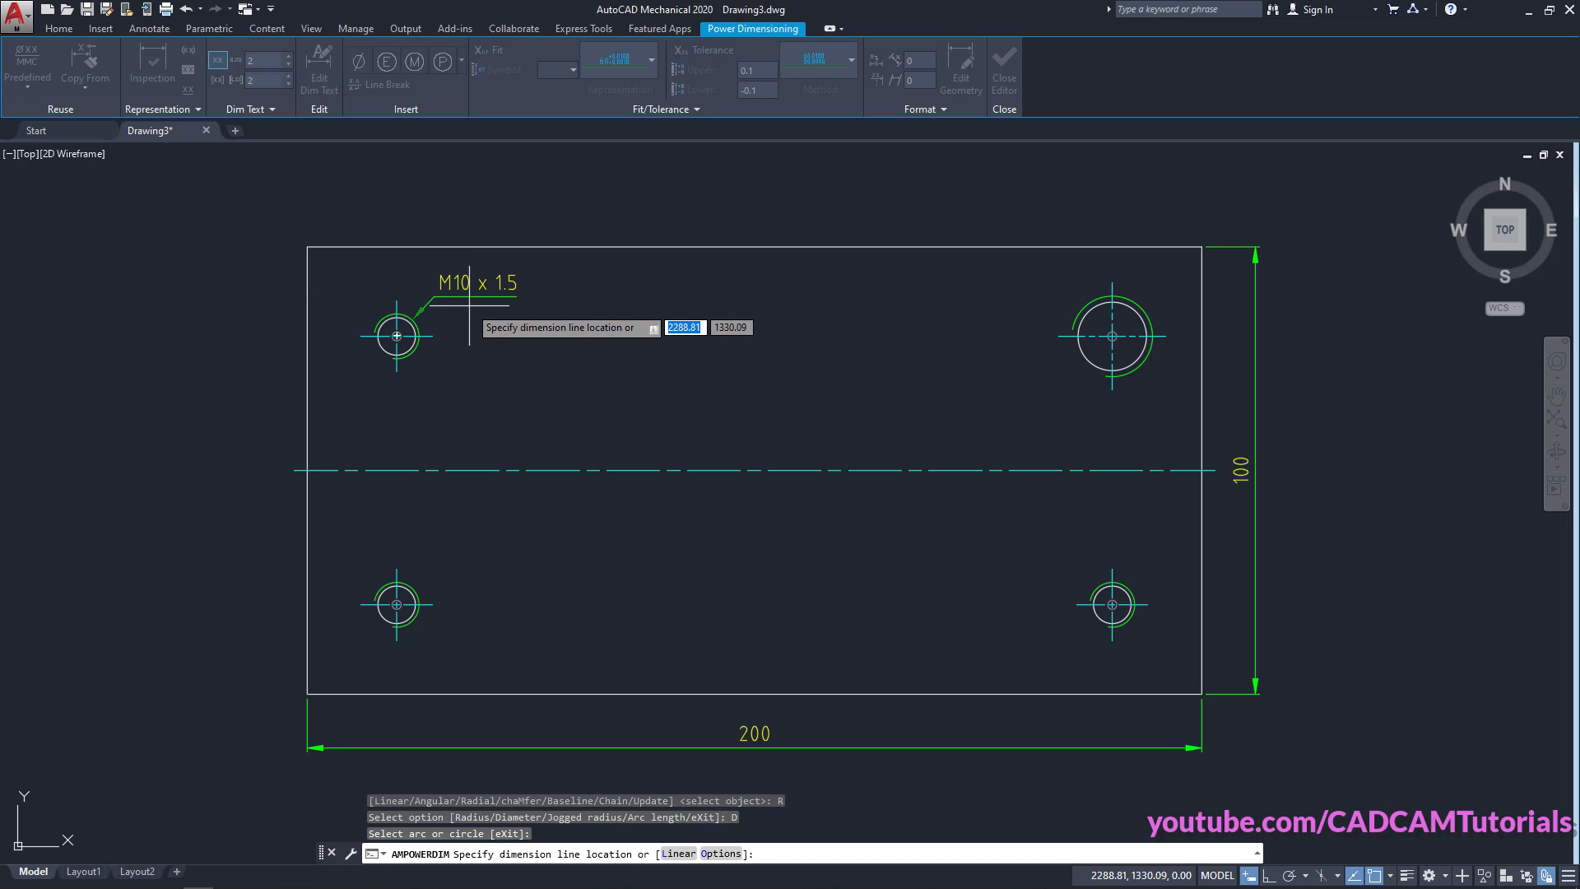
{"action": "left_click", "coordinate": [507, 288]}
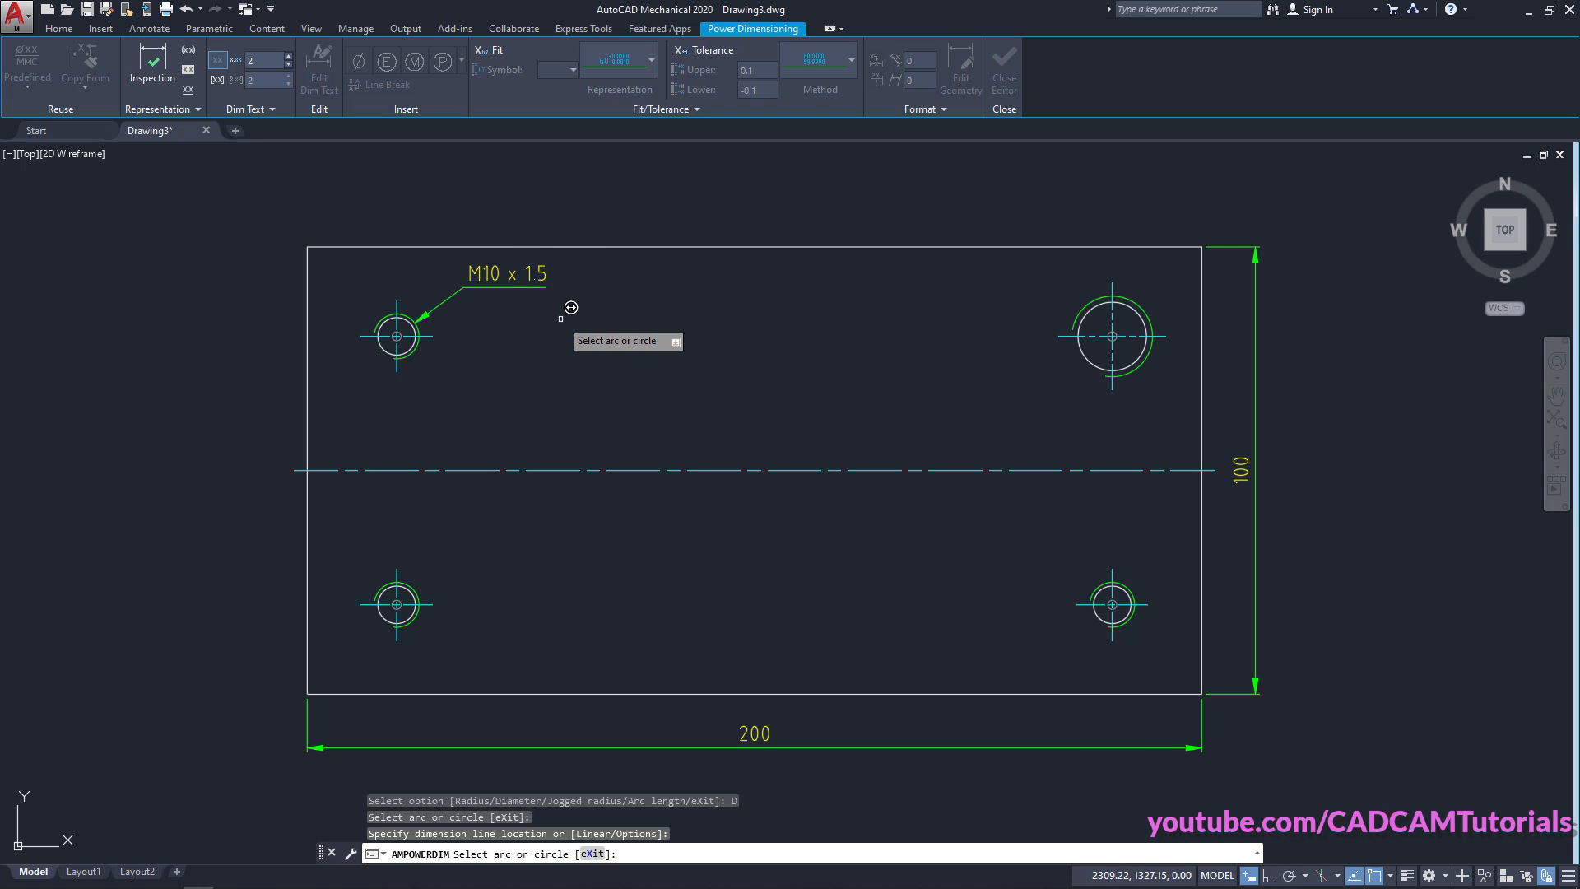
{"action": "left_click", "coordinate": [418, 338]}
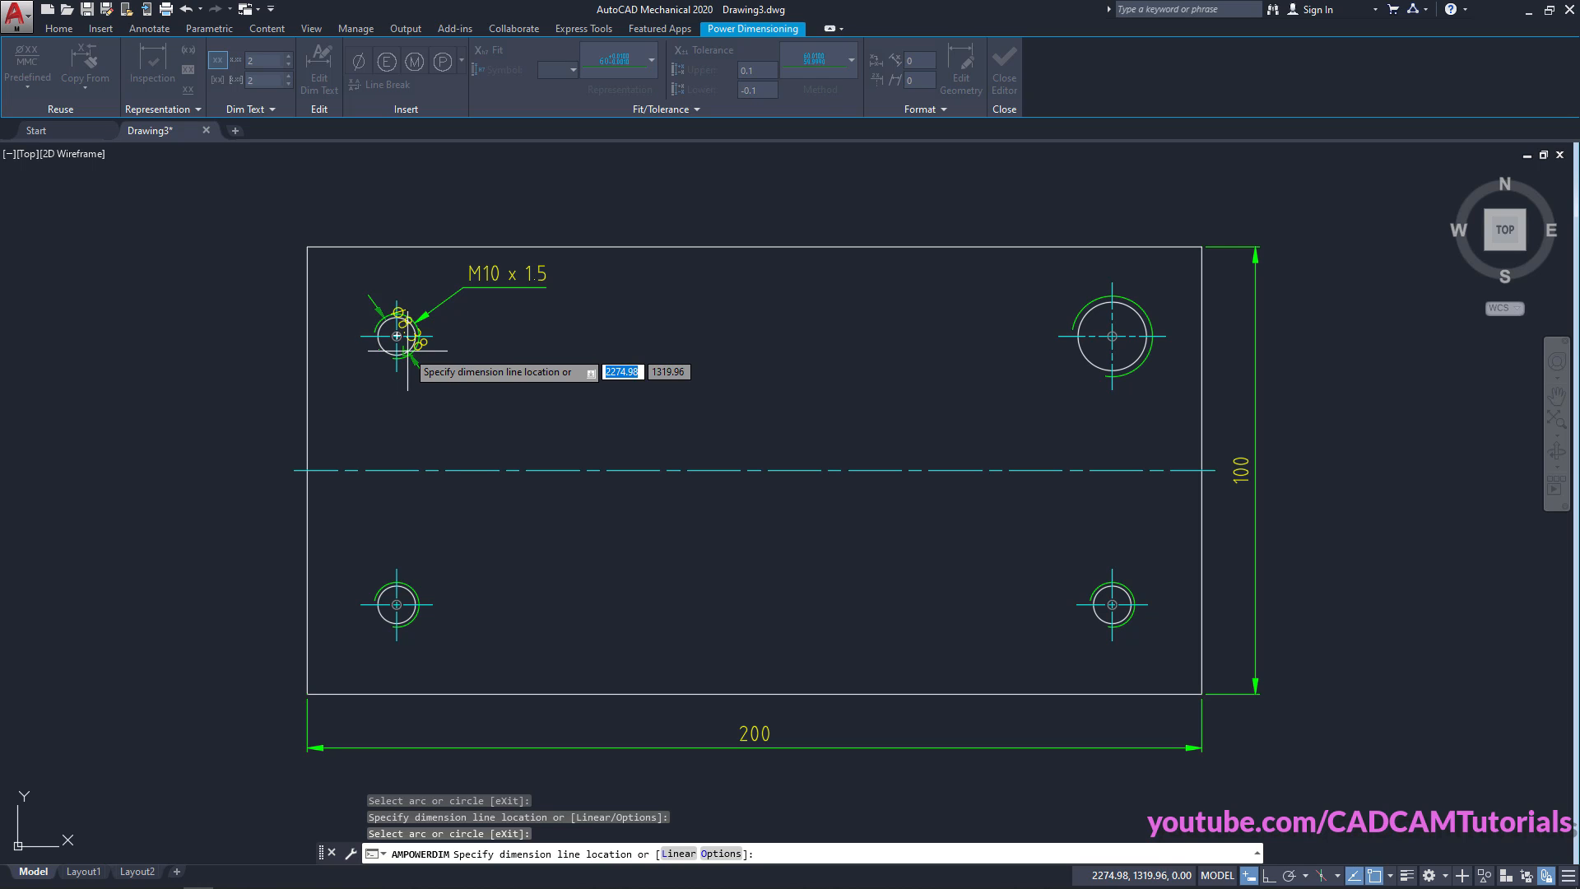
{"action": "left_click", "coordinate": [493, 399]}
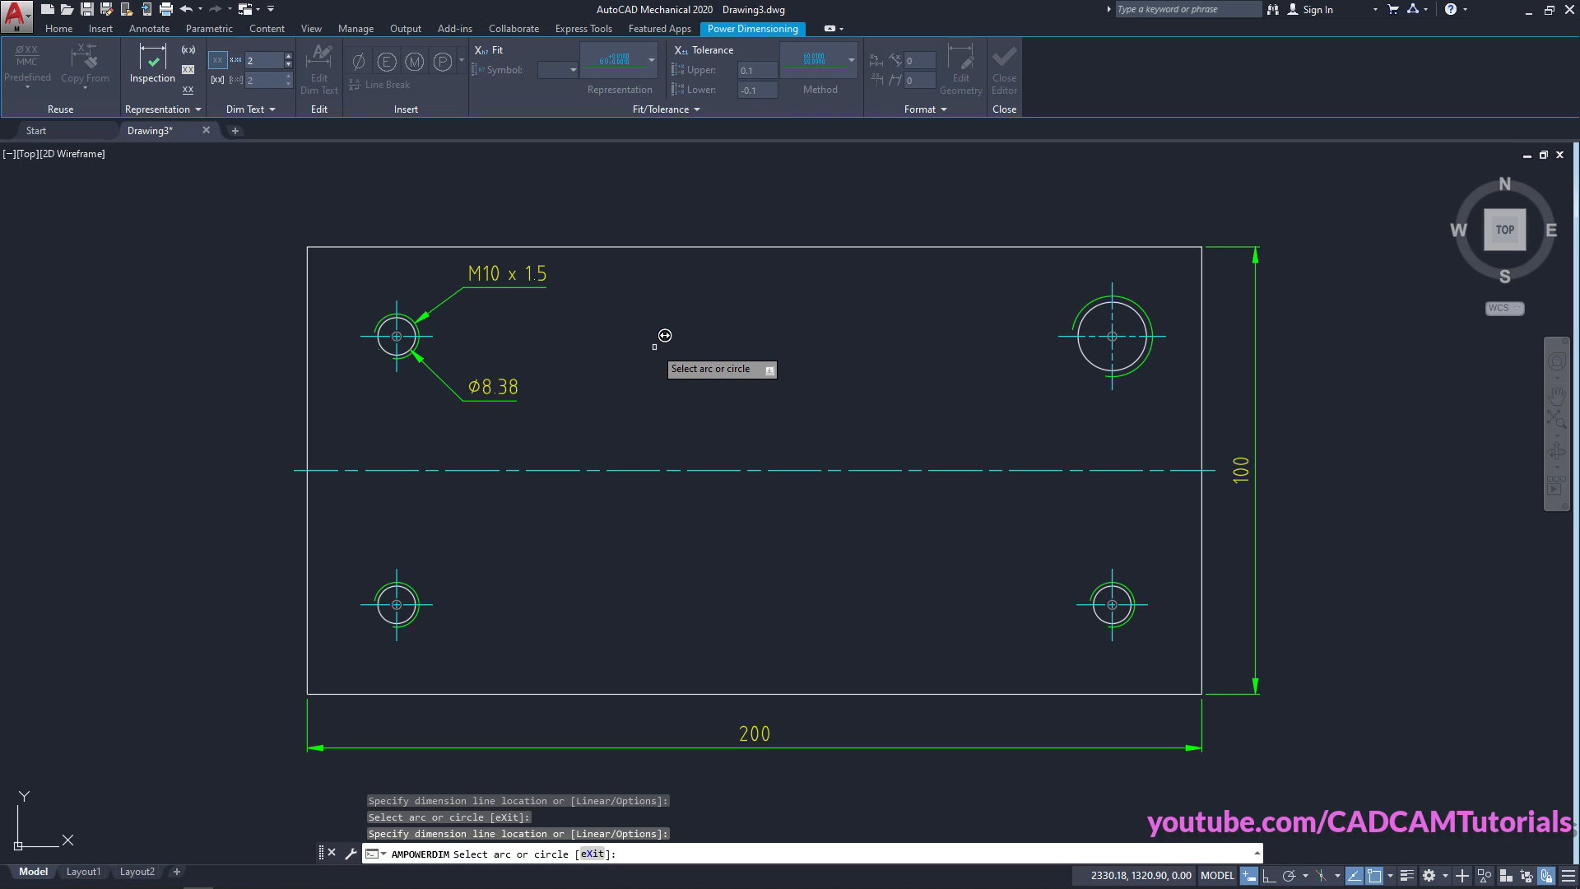
- End the dimensioning, turn layers AM_4 and AM_5 off, and switch both back on
{"action": "key", "text": "Escape"}
{"action": "key", "text": "Escape"}
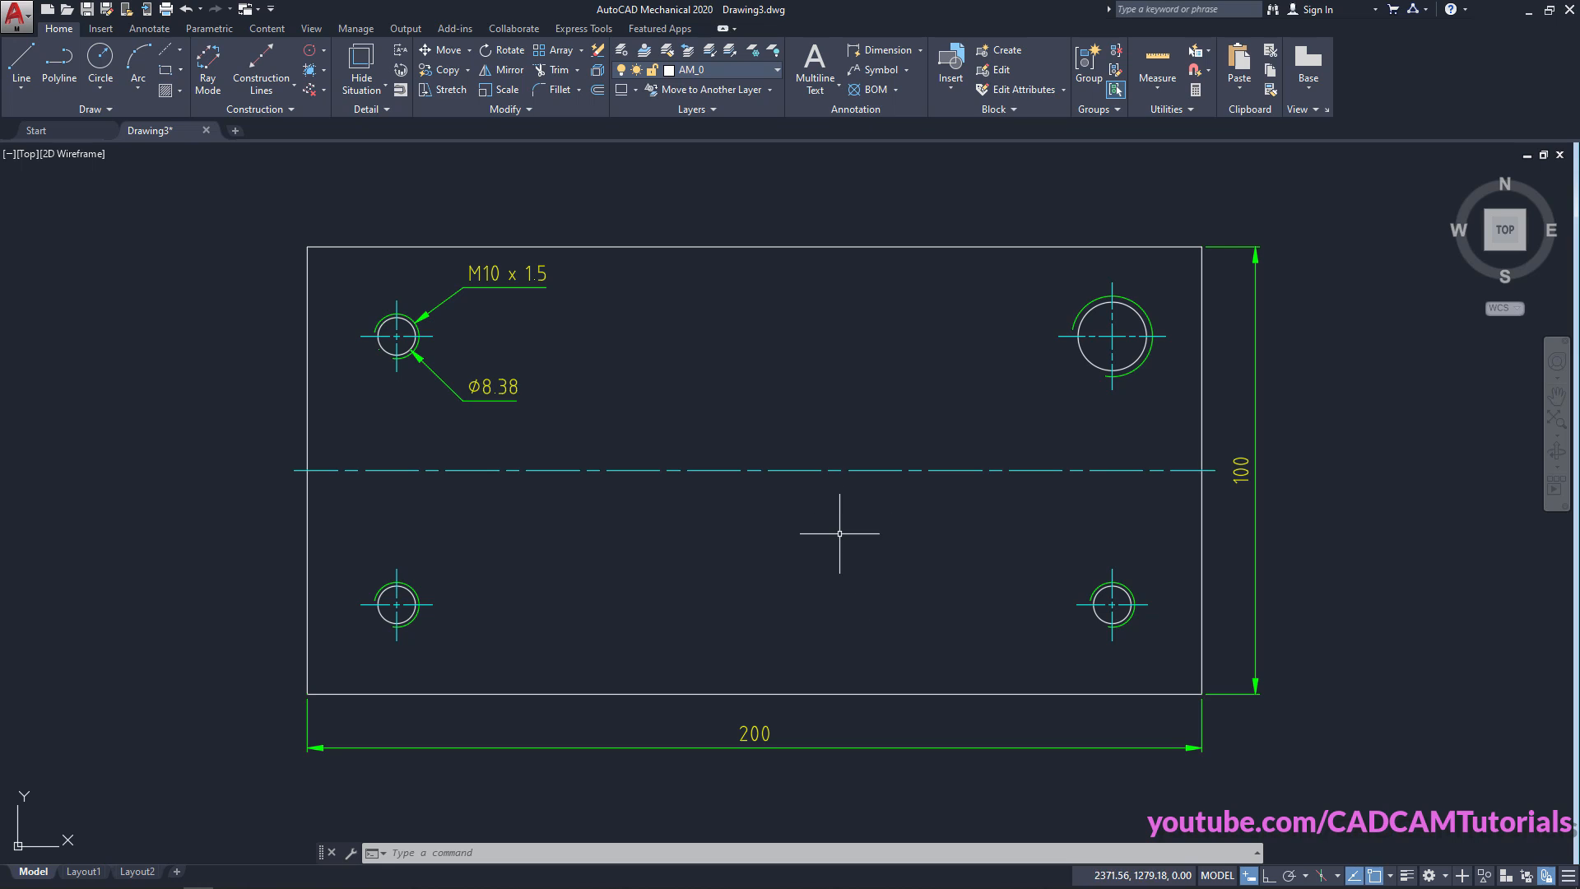
{"action": "left_click", "coordinate": [777, 72]}
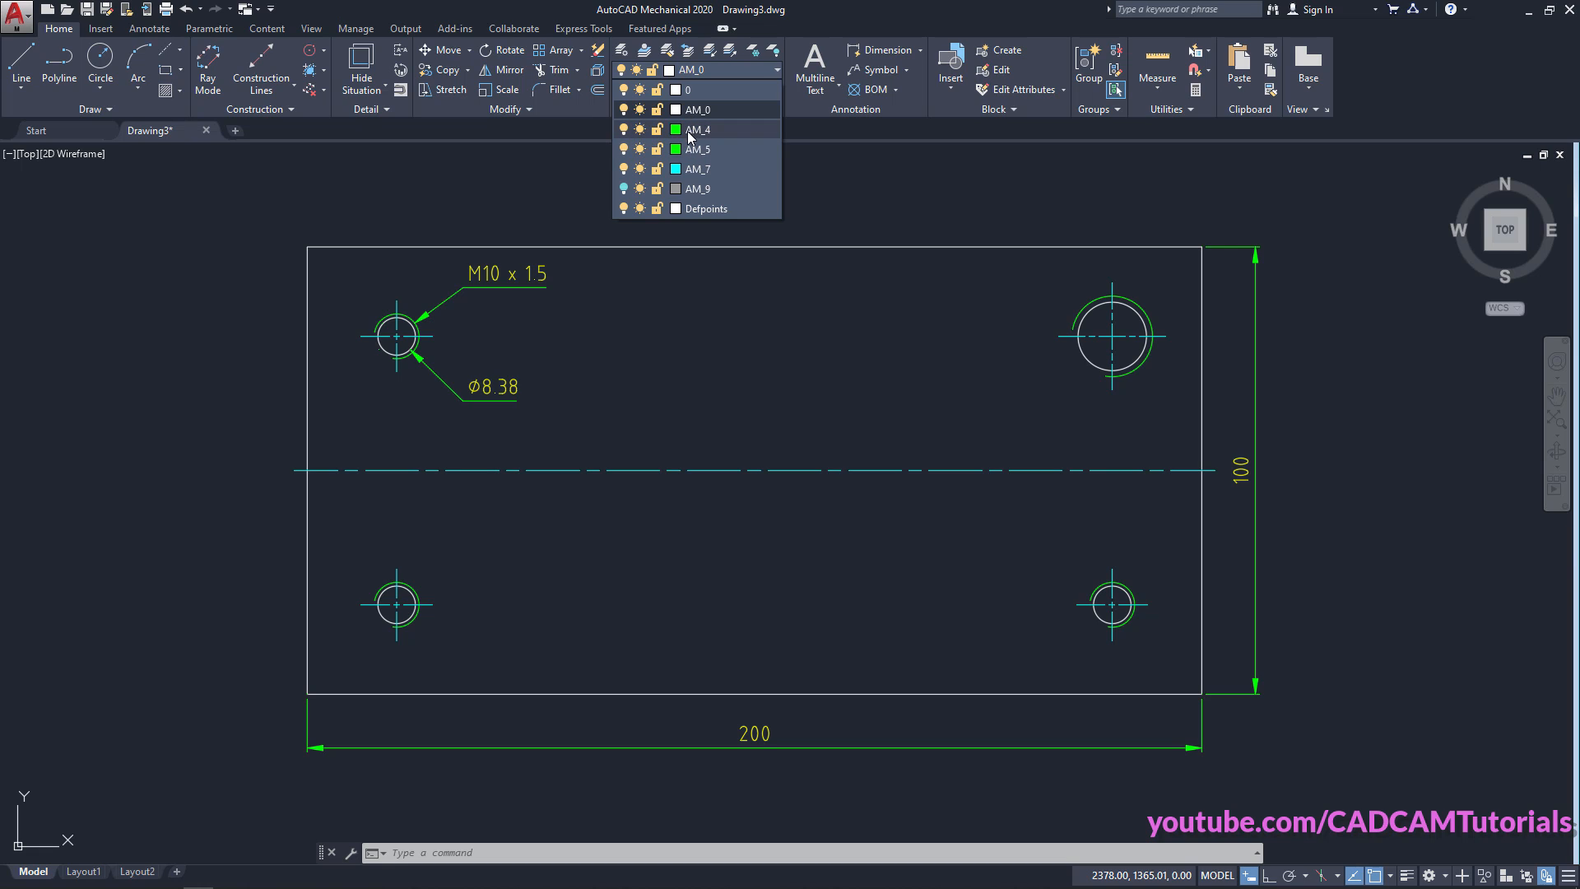
{"action": "left_click", "coordinate": [623, 130]}
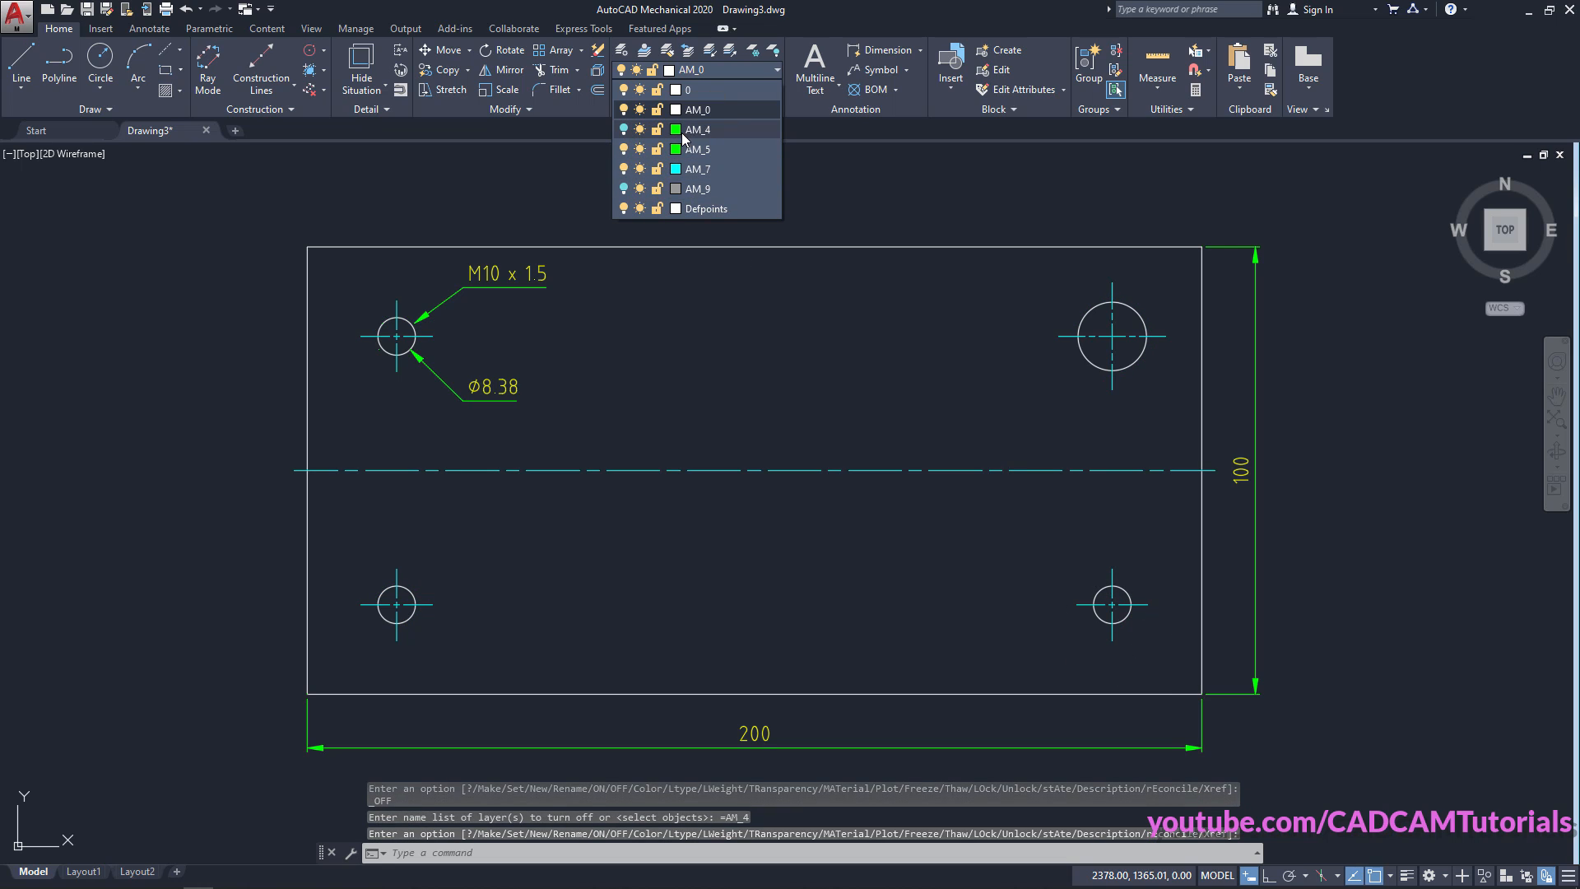
{"action": "left_click", "coordinate": [624, 150]}
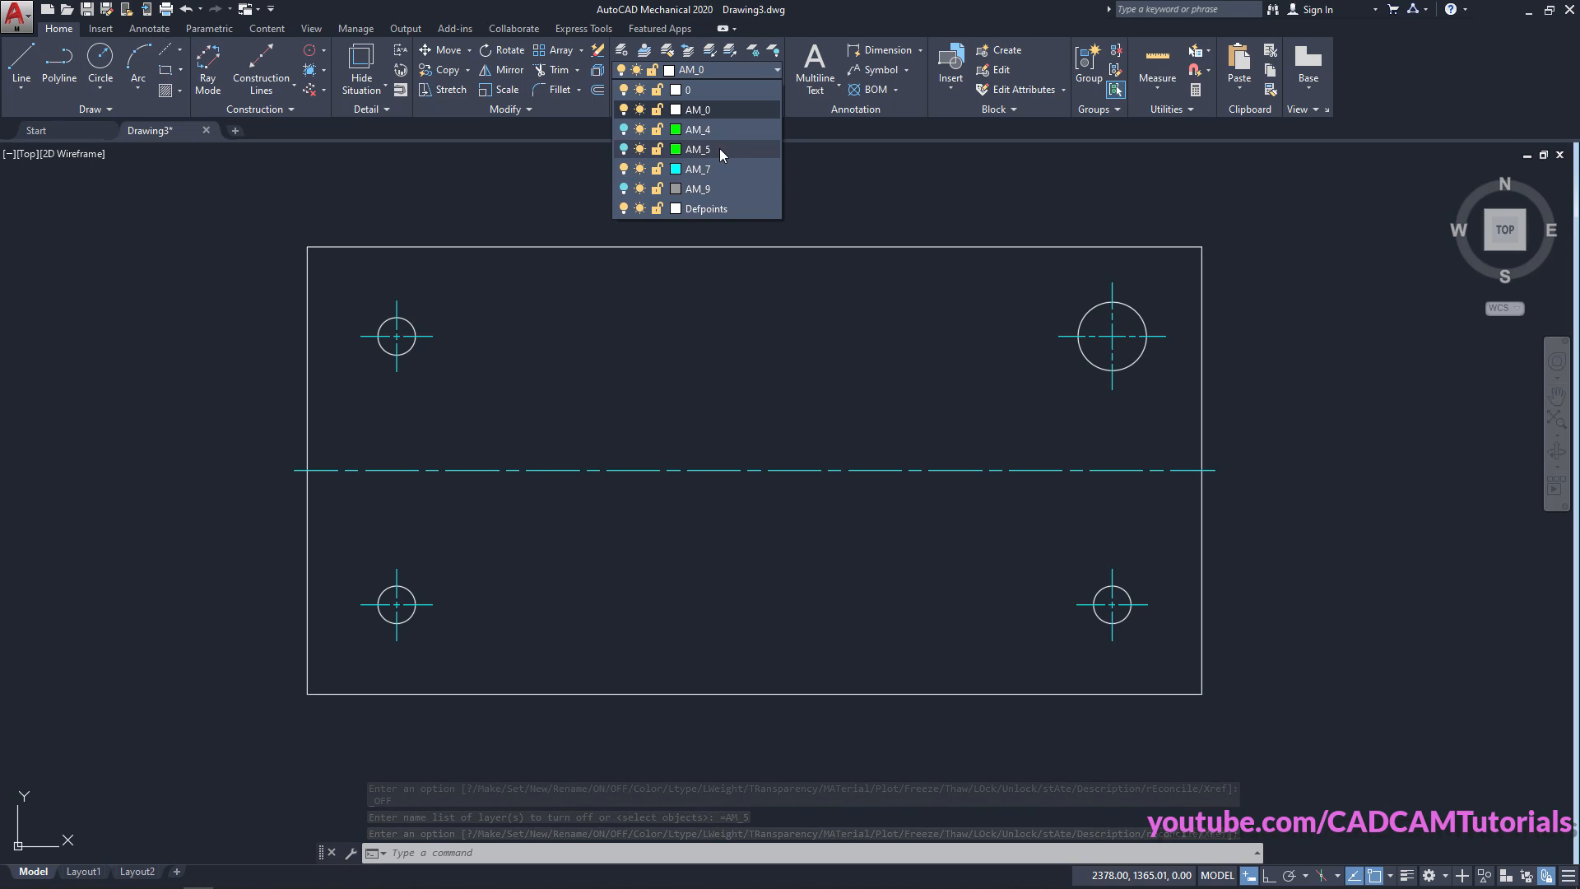
{"action": "left_click", "coordinate": [623, 149]}
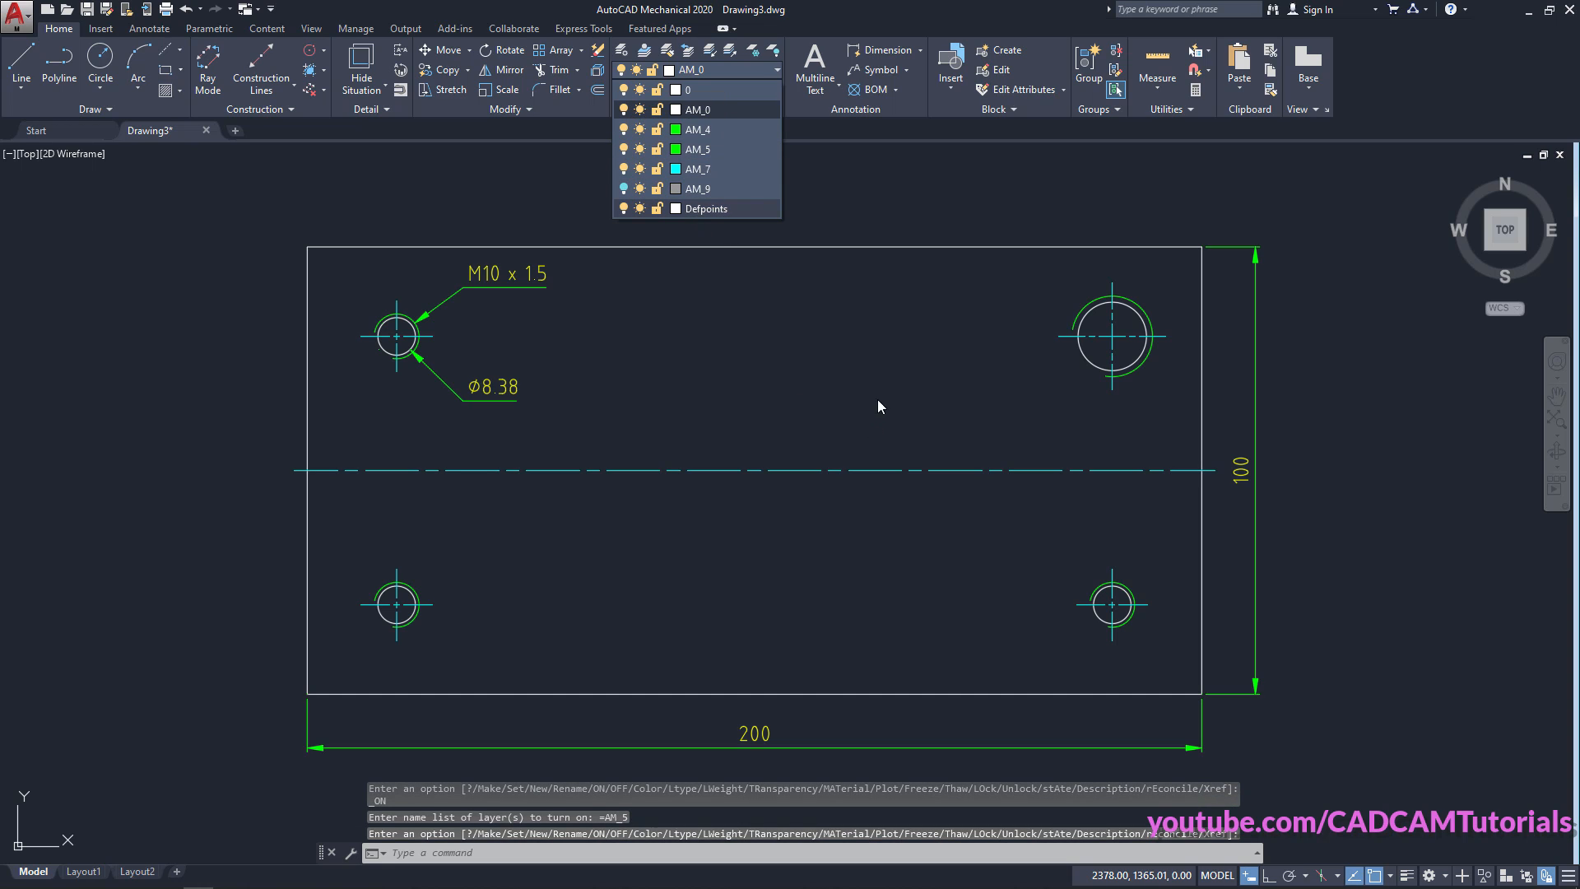
{"action": "left_click", "coordinate": [920, 392]}
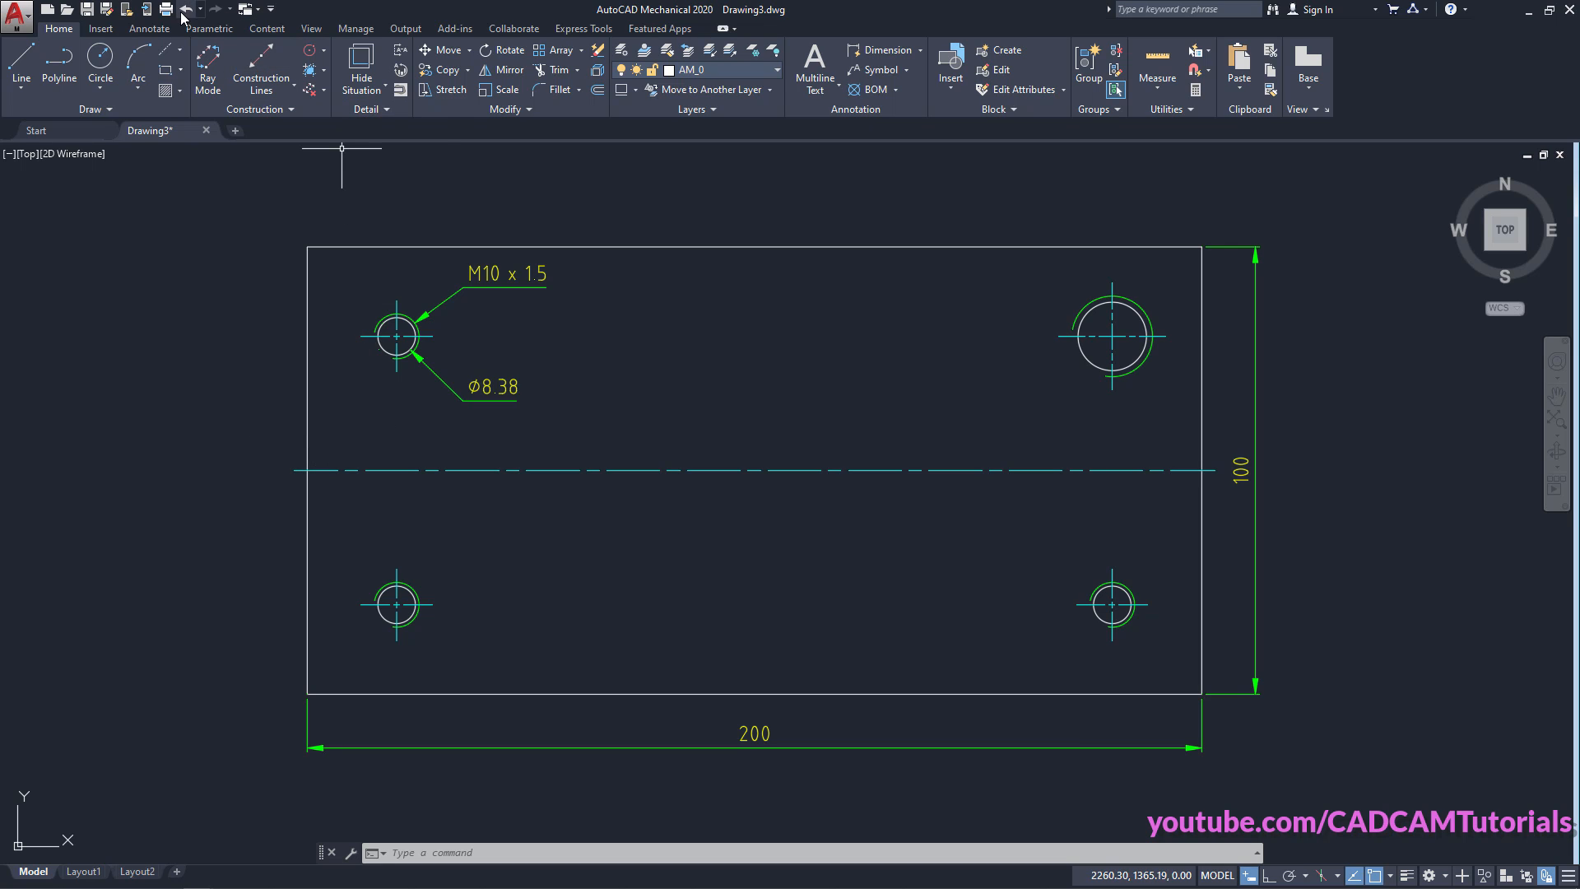
- Locate a Centerline Cross in Corner on the plate, offset 150 from the left edge and 30 from the top edge
{"action": "left_click", "coordinate": [180, 49]}
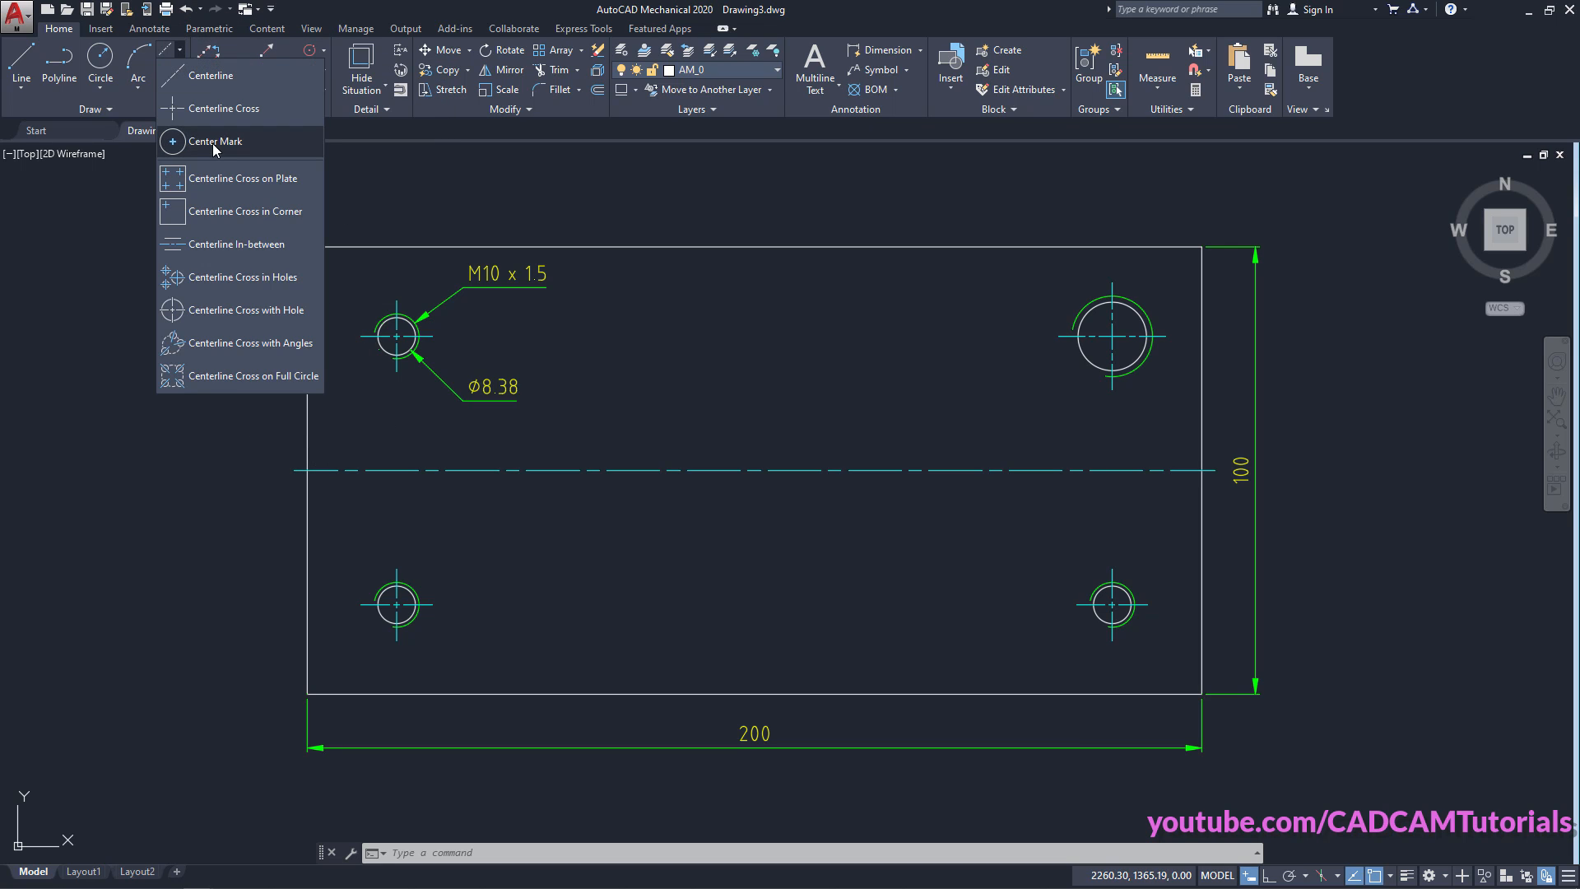
{"action": "left_click", "coordinate": [228, 216]}
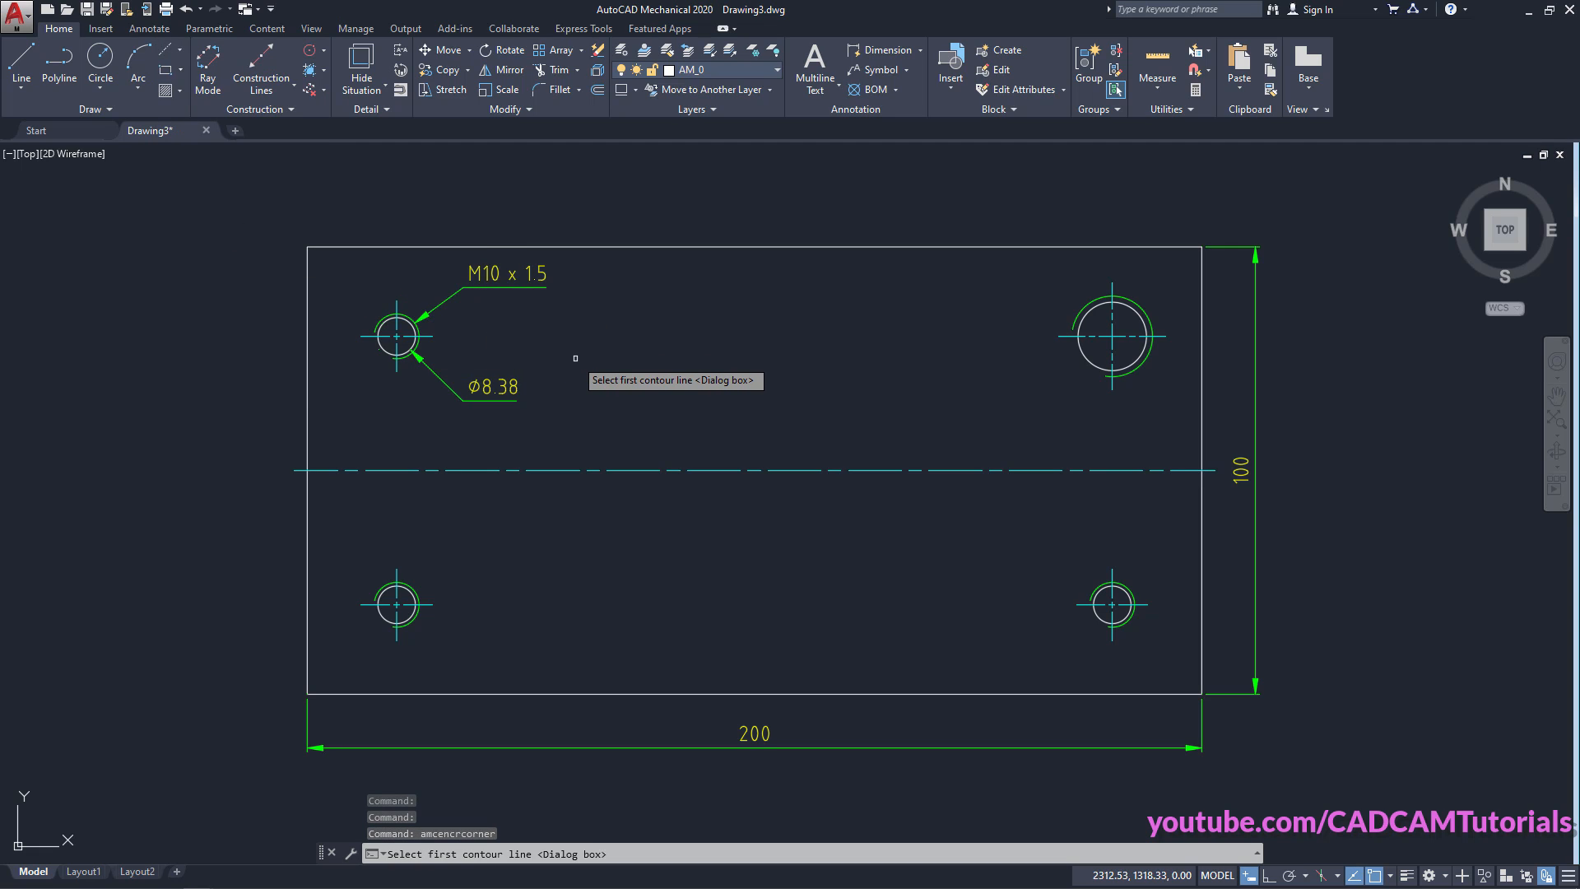
{"action": "left_click", "coordinate": [306, 416]}
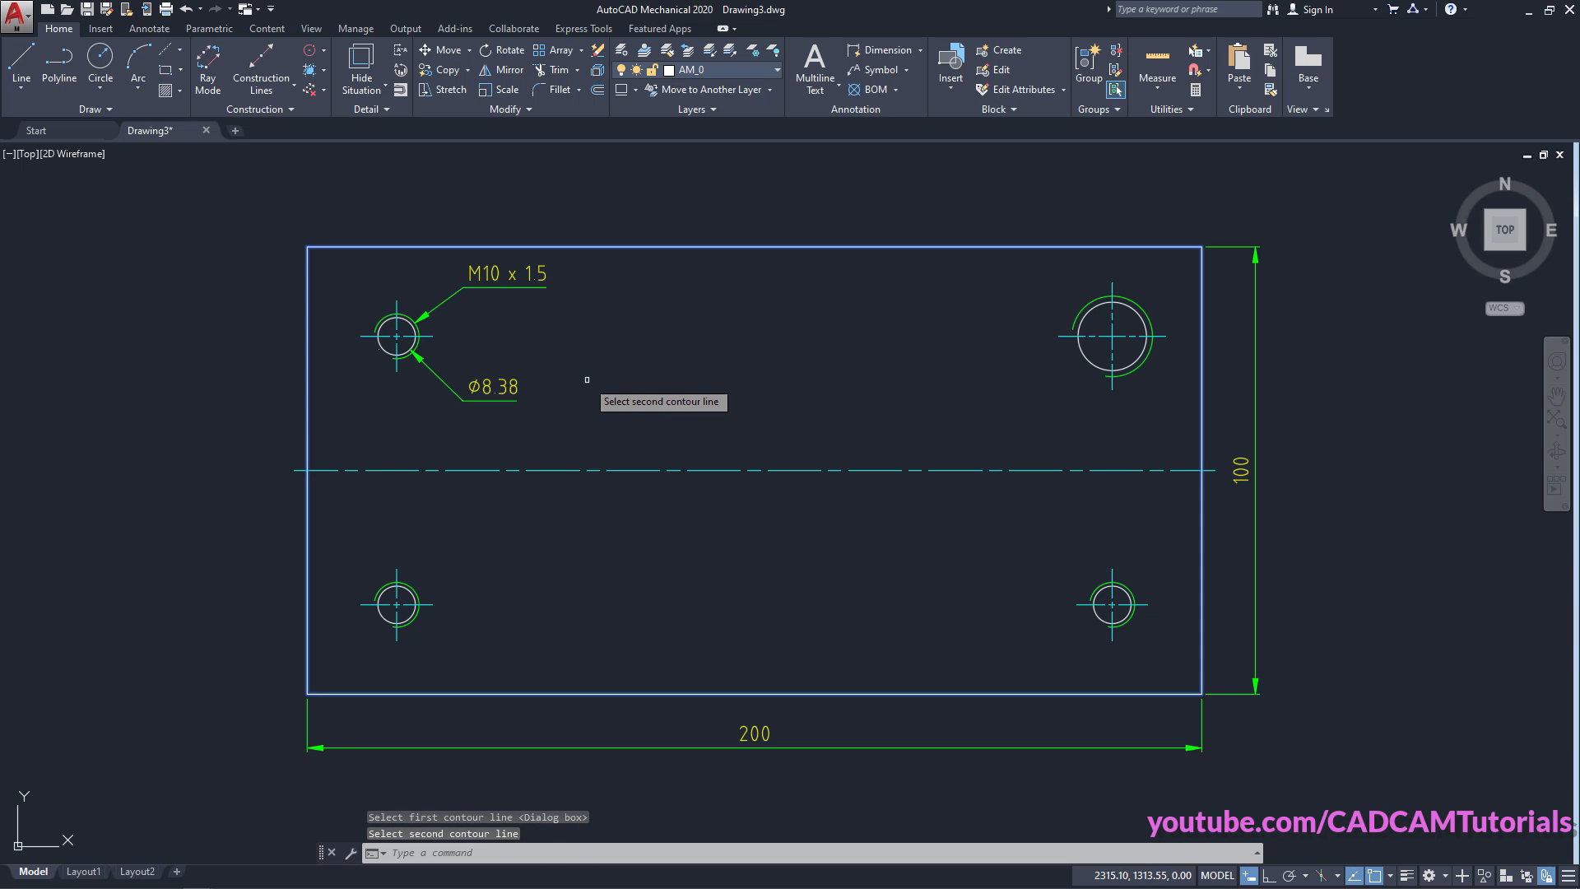
{"action": "left_click", "coordinate": [618, 245]}
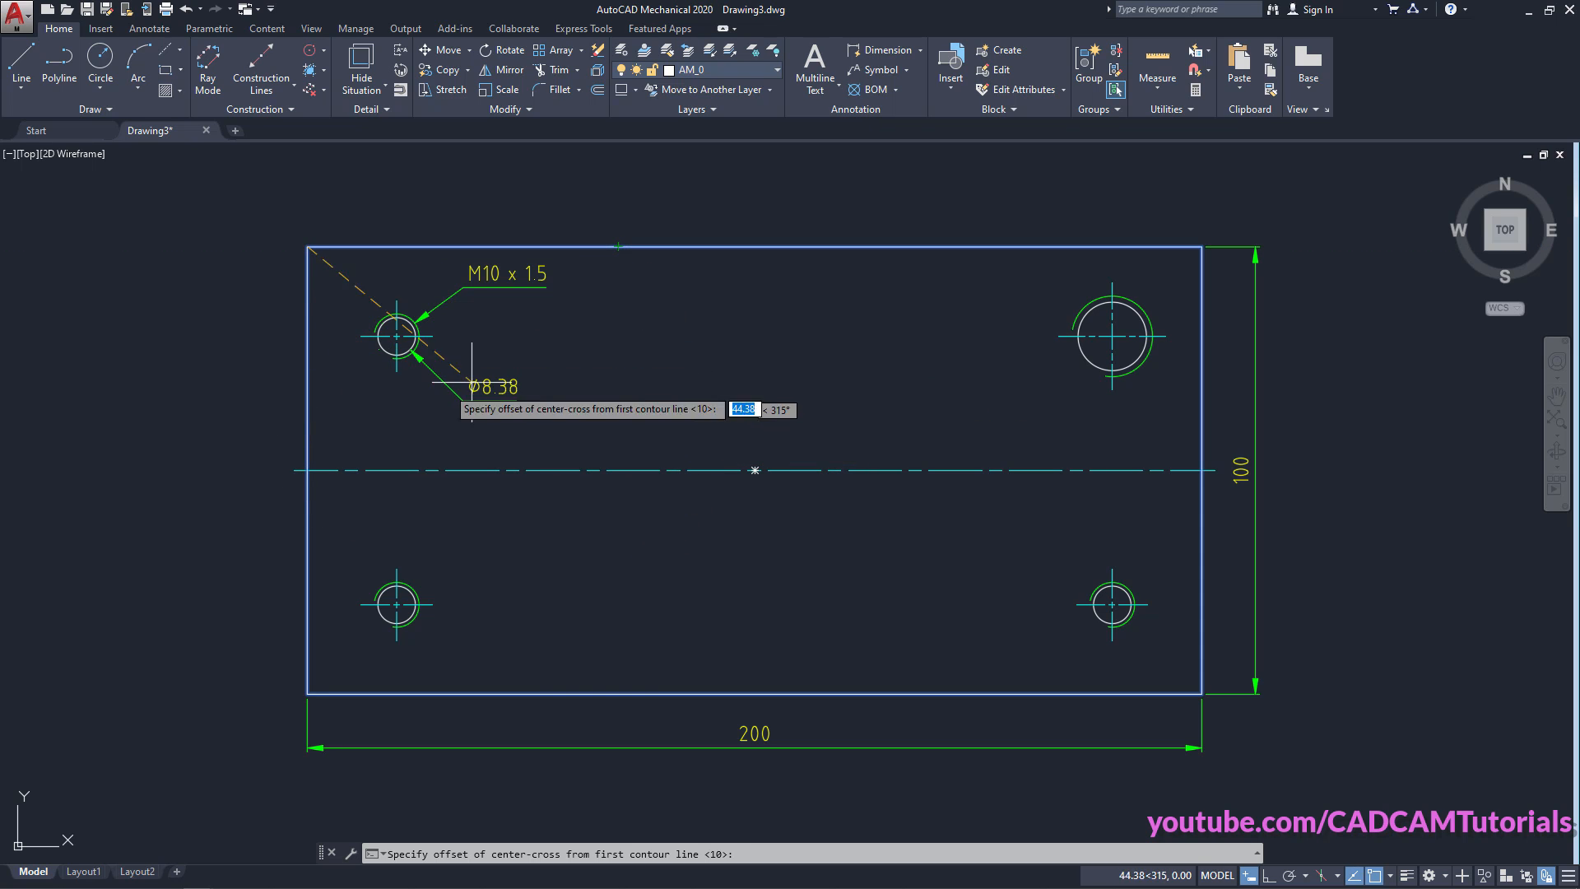
{"action": "type", "text": "150"}
{"action": "key", "text": "Return"}
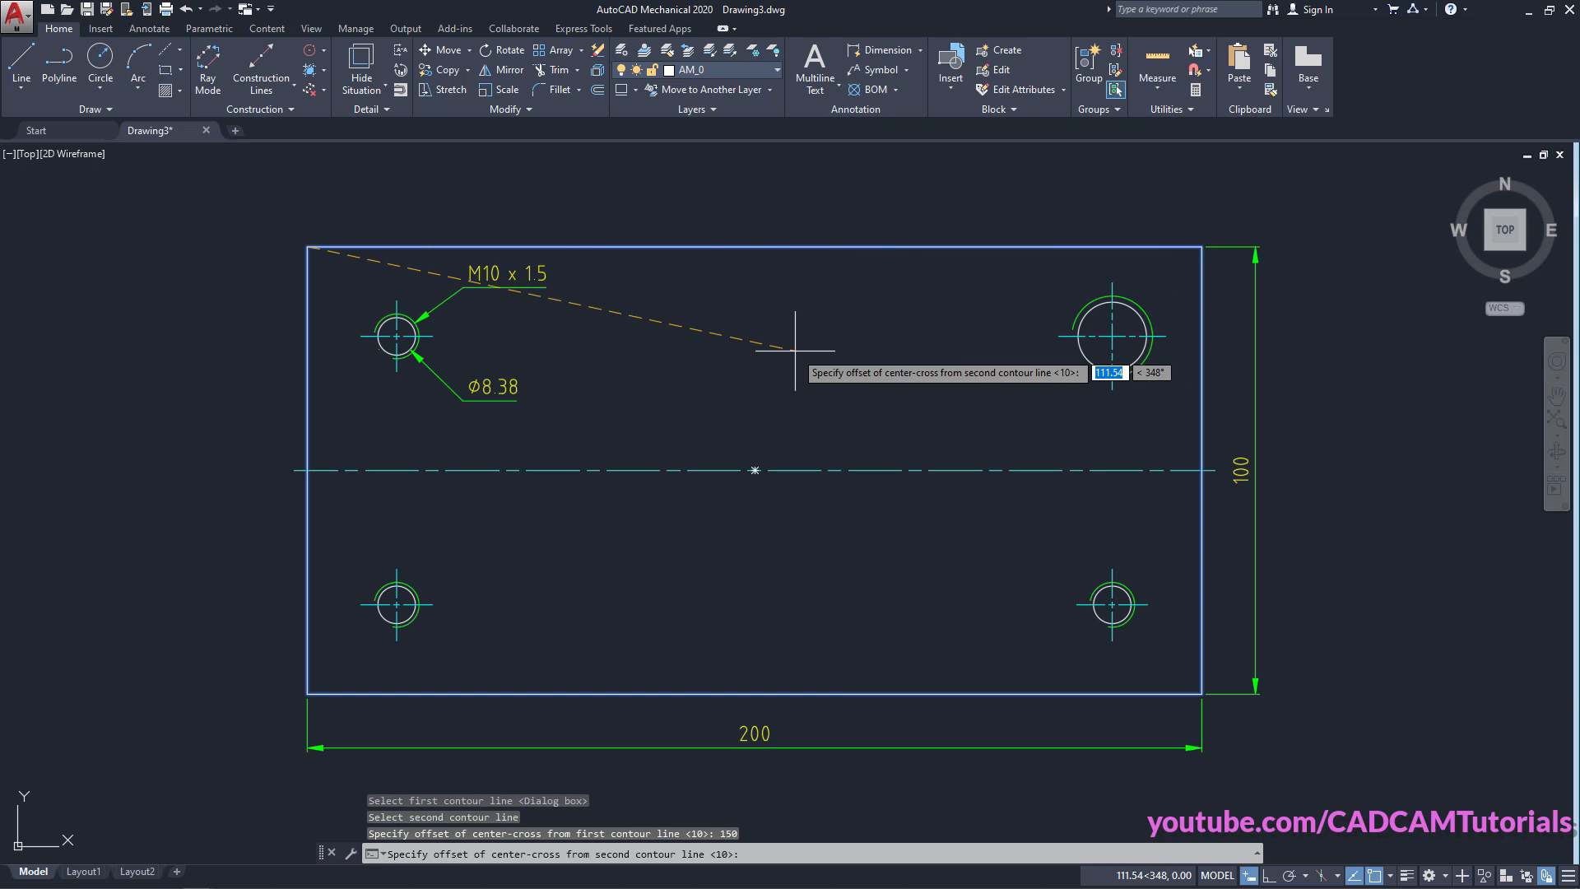
{"action": "type", "text": "30"}
{"action": "key", "text": "Return"}
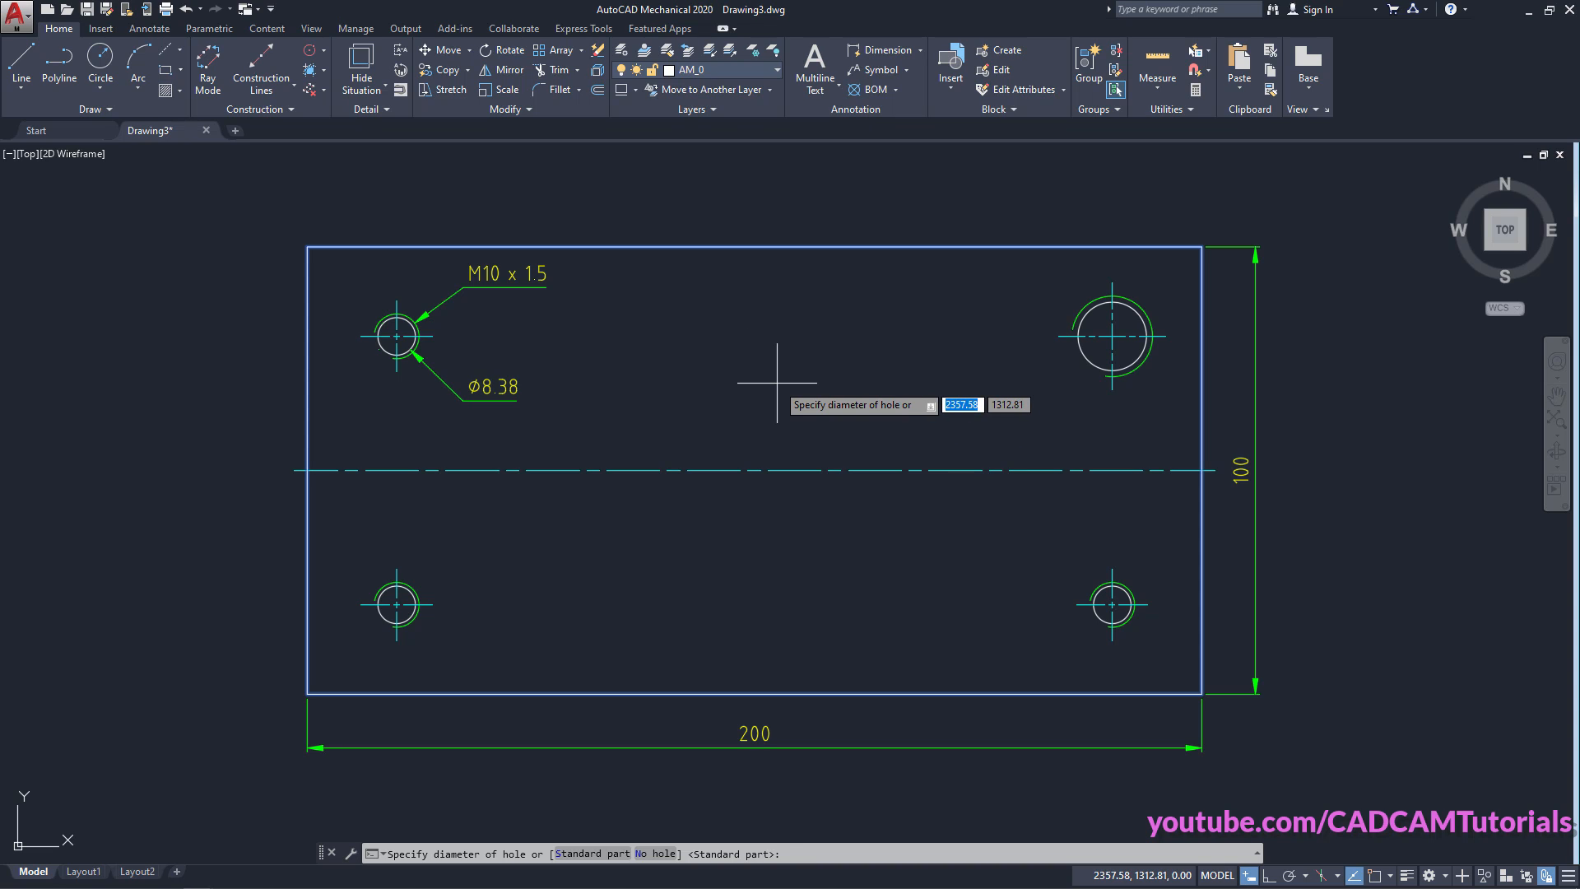
- Give the corner centerline cross two concentric holes by entering the diameters 10|20
{"action": "type", "text": "10"}
{"action": "key", "text": "ctrl+super+o"}
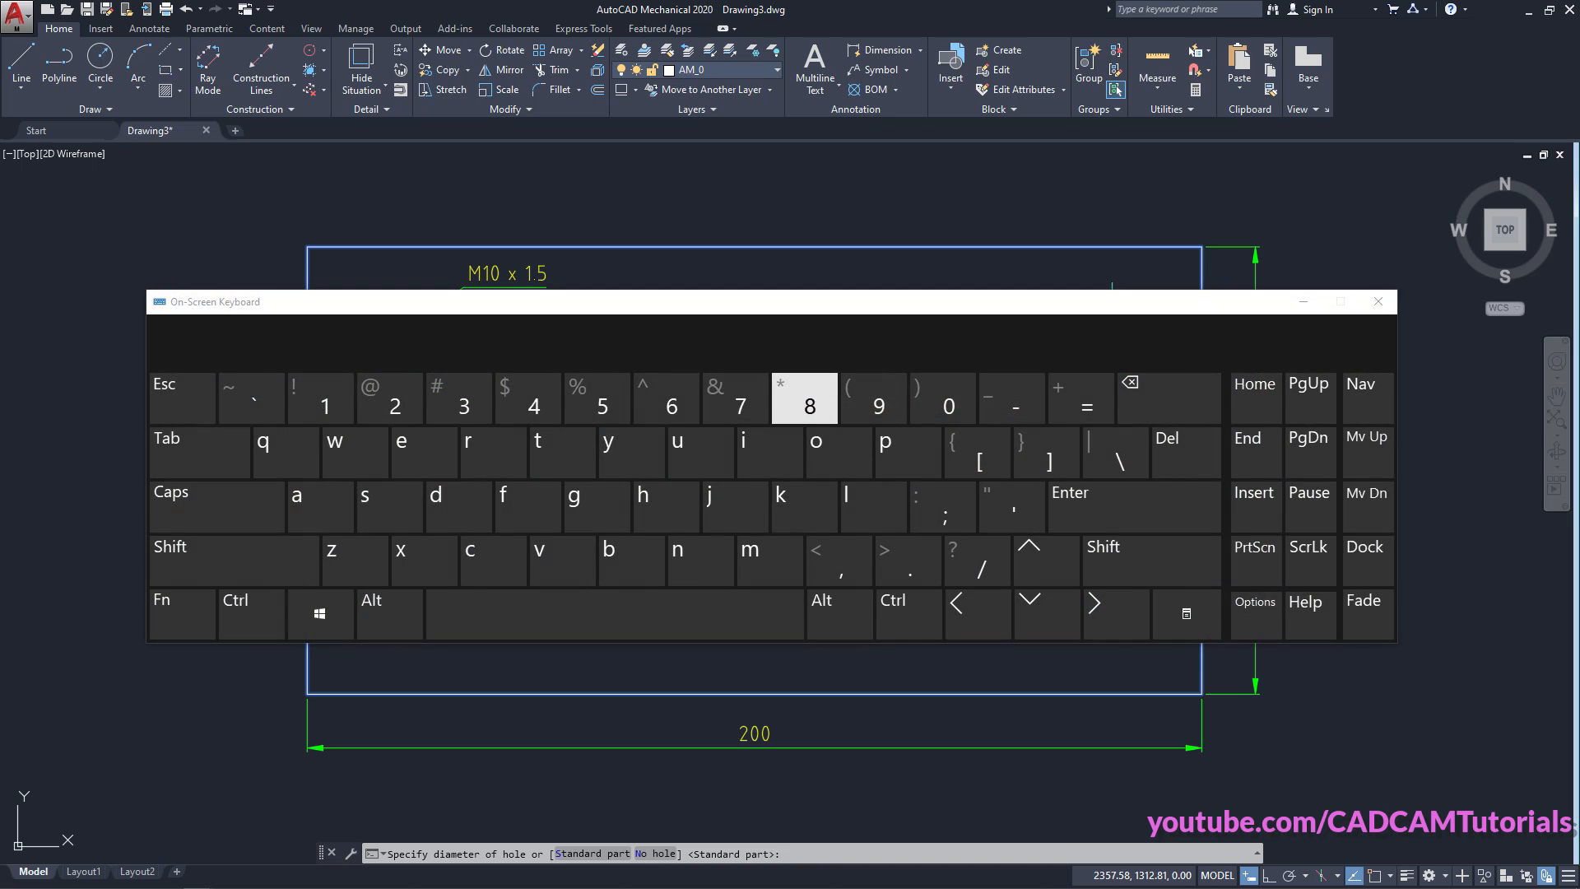
{"action": "left_click", "coordinate": [1115, 558]}
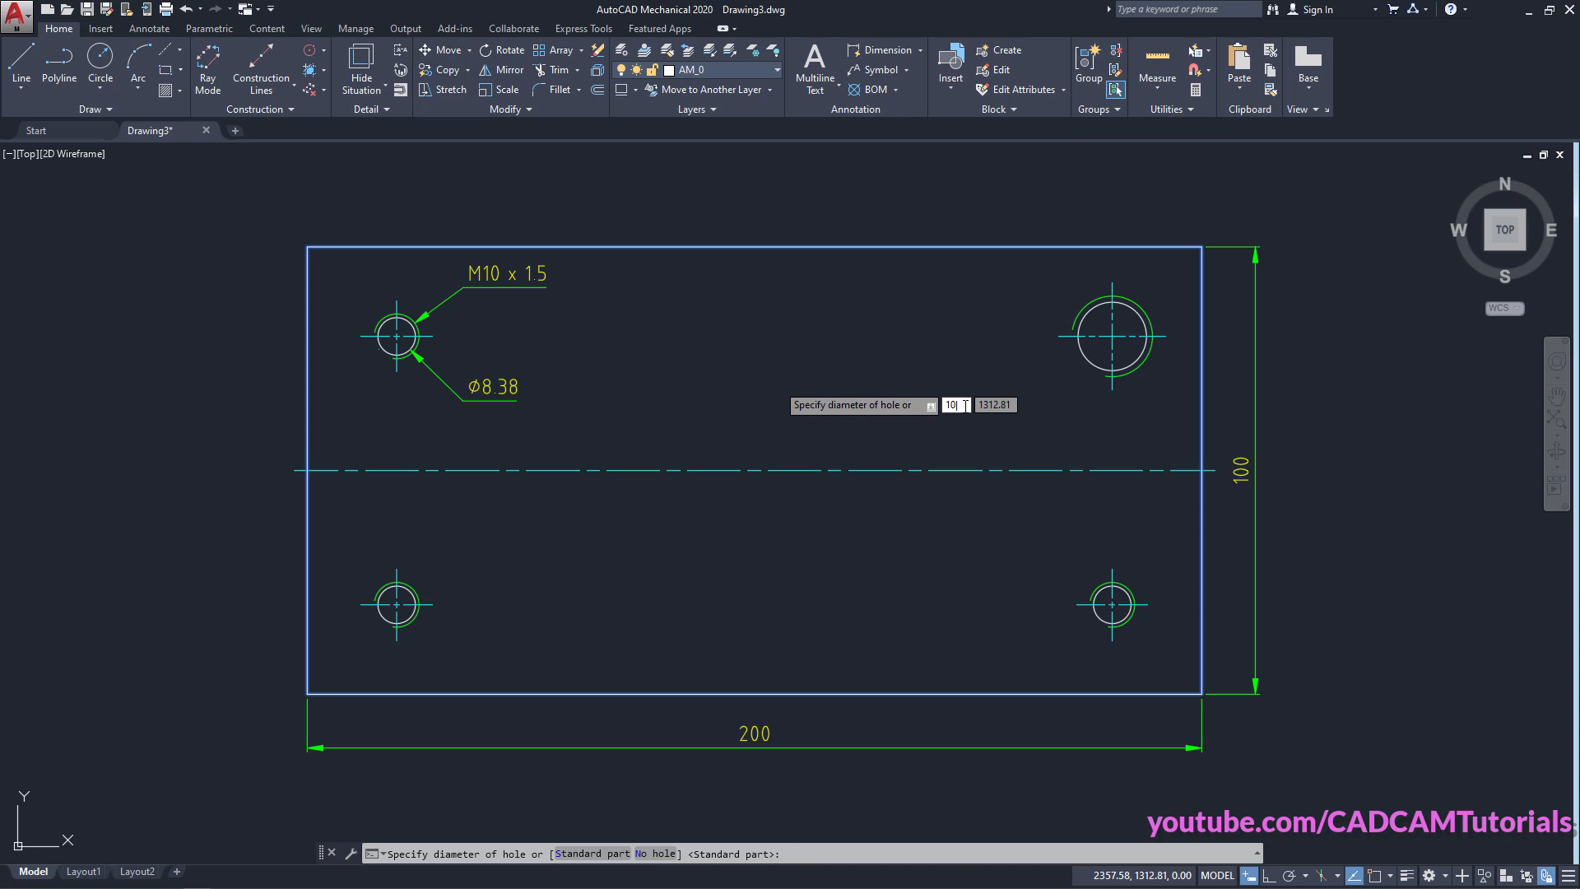
{"action": "type", "text": "0"}
{"action": "key", "text": "Return"}
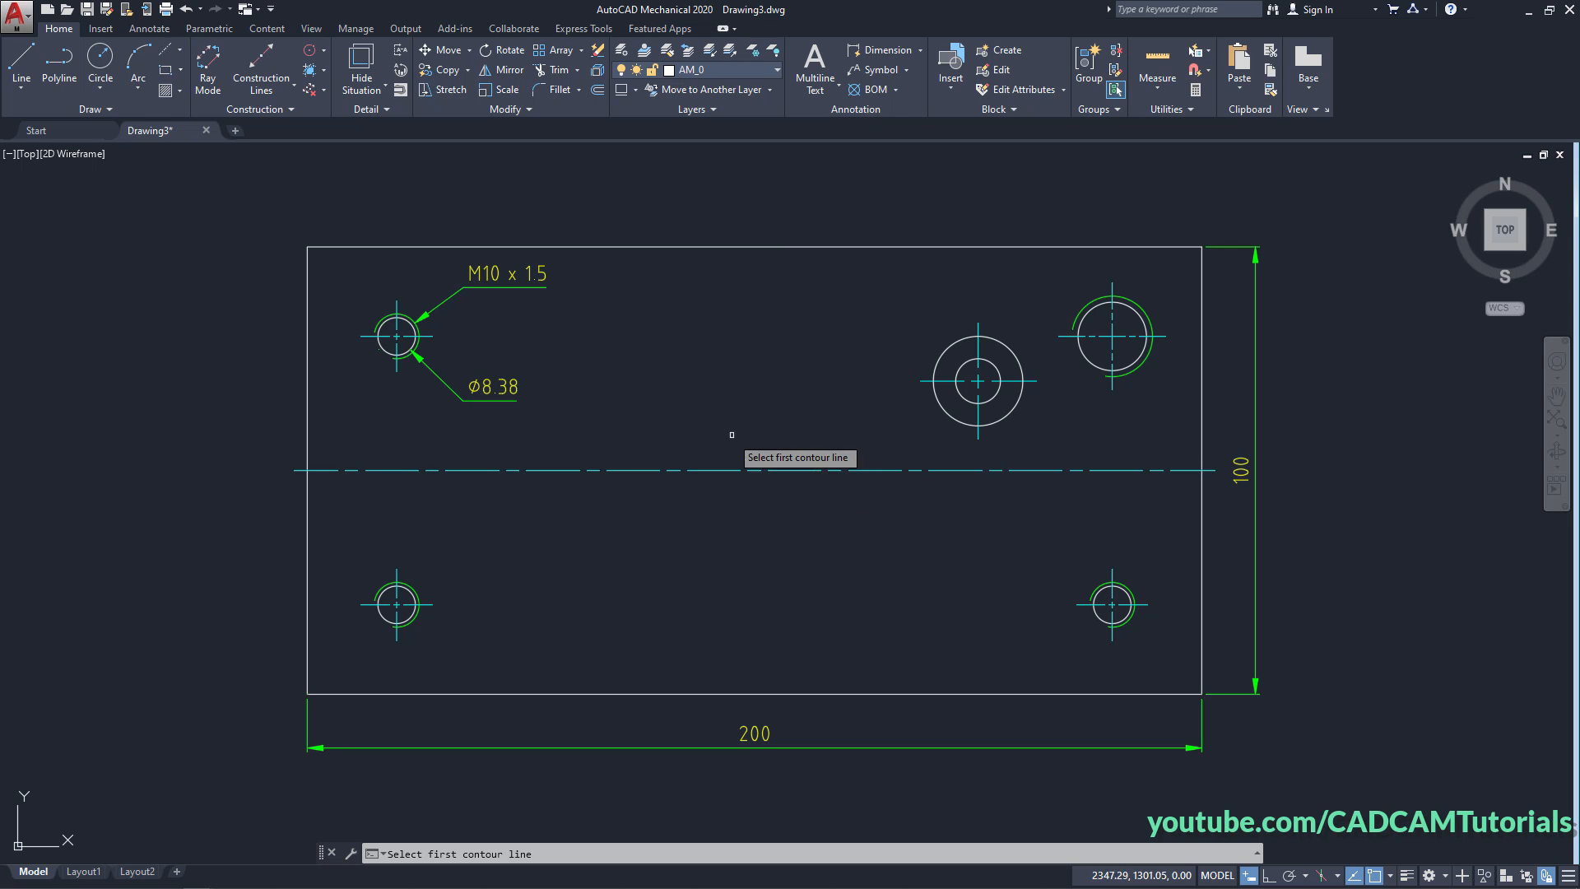
- Add a Centerline Cross with Hole at the plate's center with concentric diameters 10|20|30|35
{"action": "left_click", "coordinate": [181, 51]}
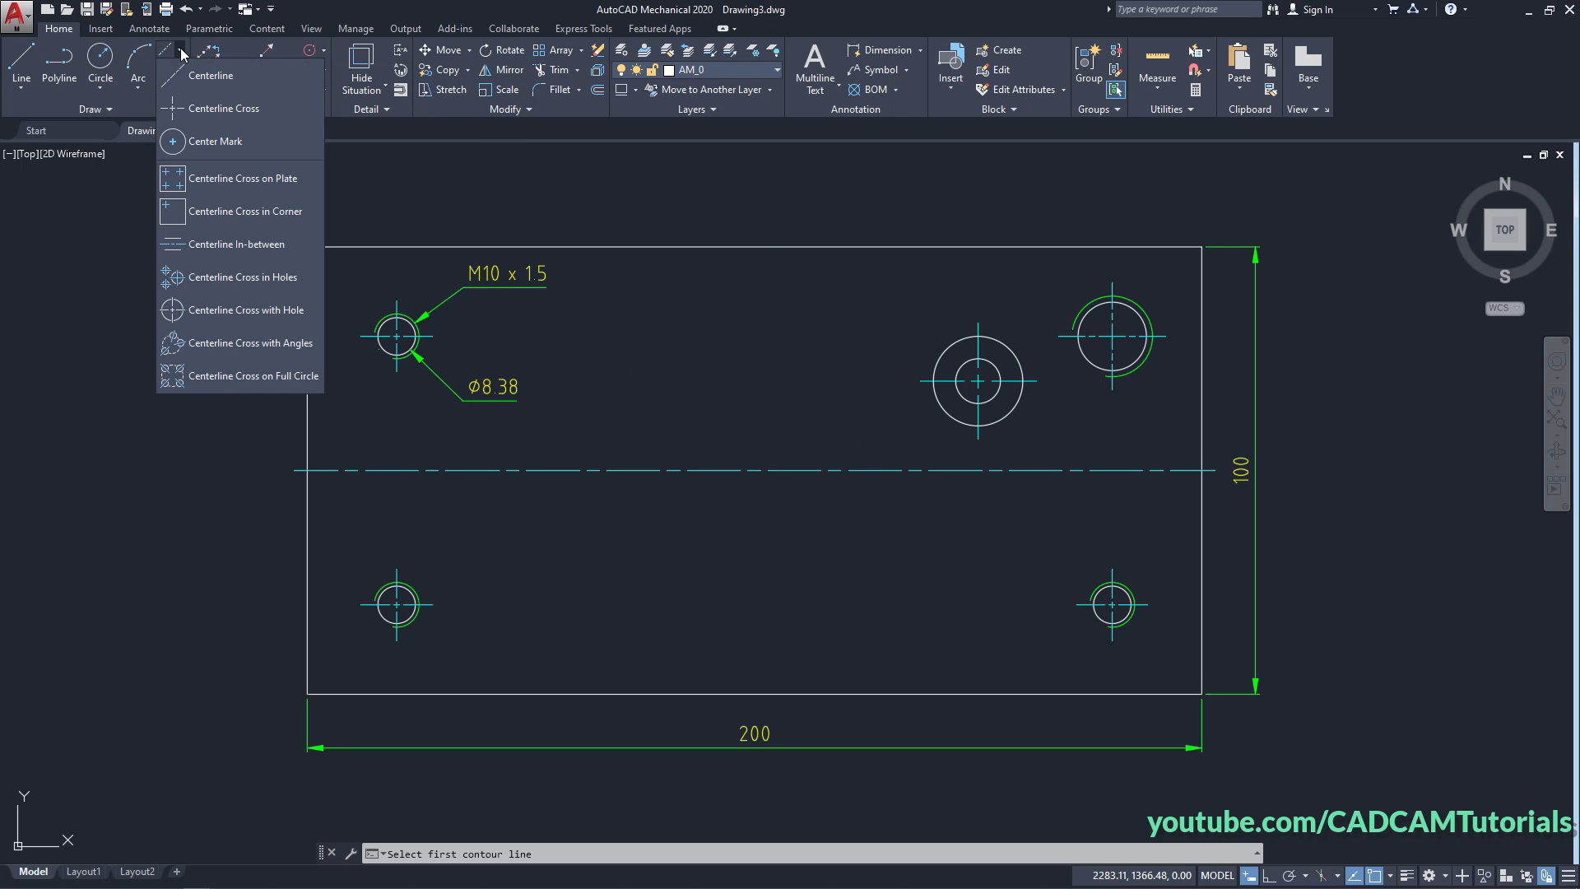
{"action": "left_click", "coordinate": [228, 318]}
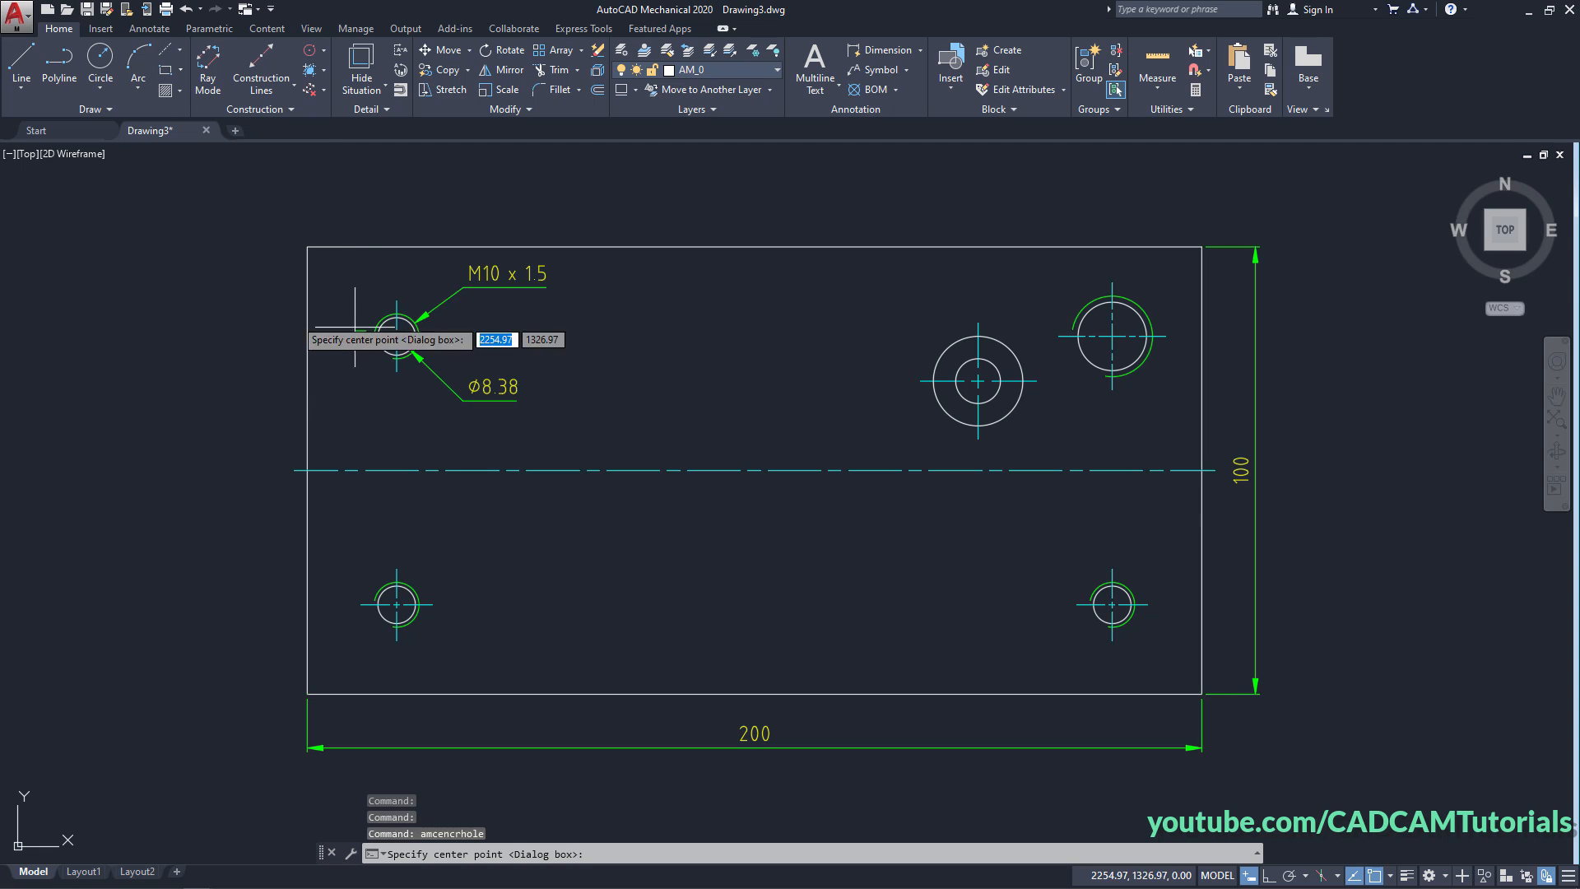
{"action": "left_click", "coordinate": [754, 470]}
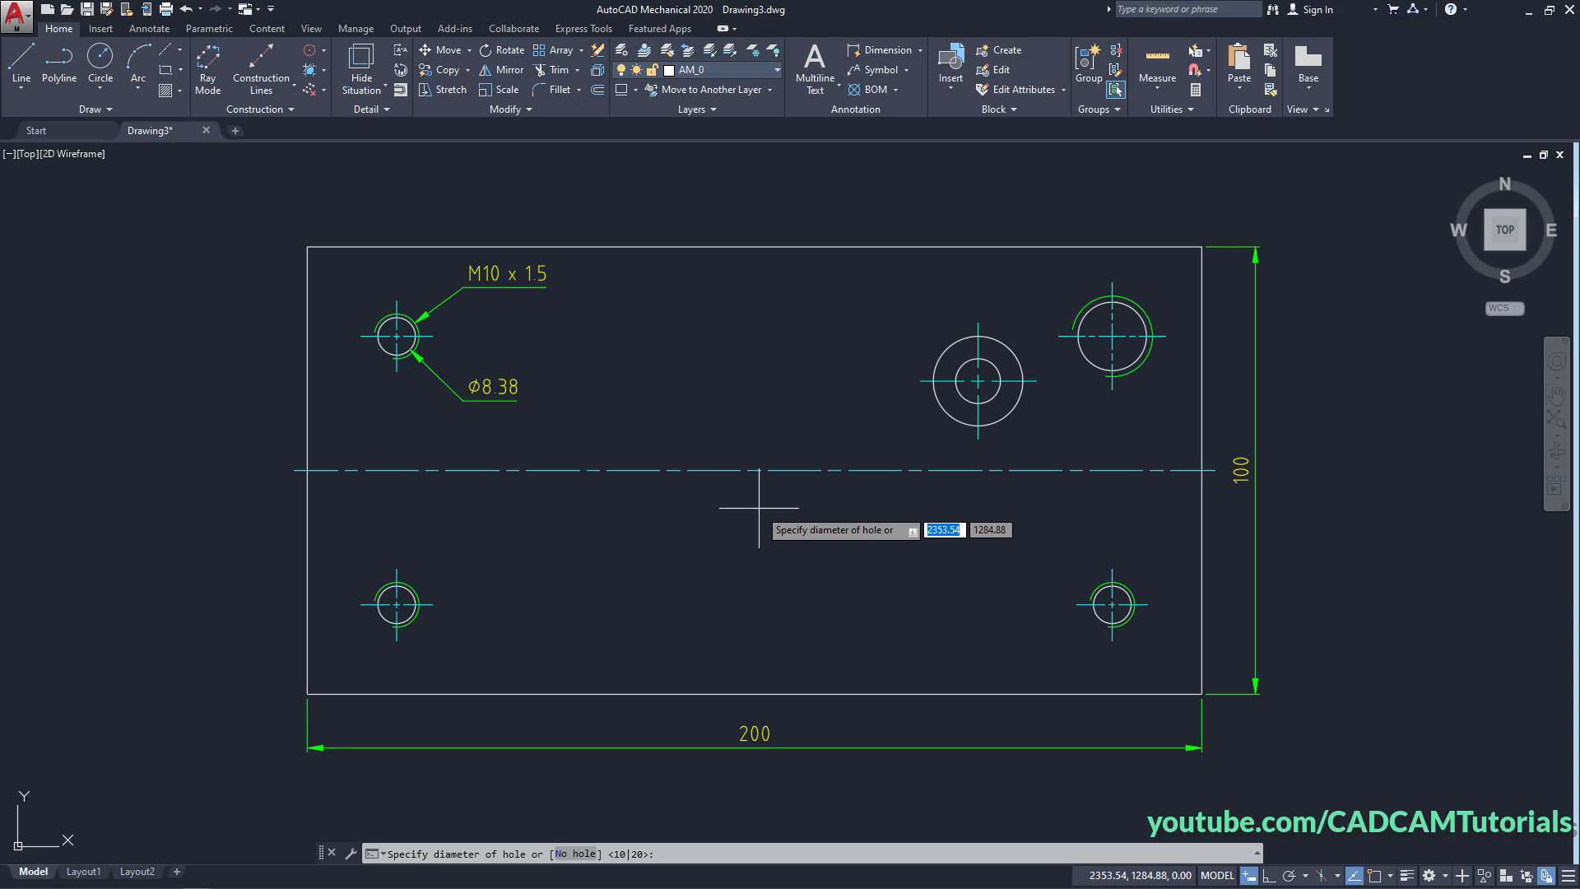
{"action": "type", "text": "10|20|30|35"}
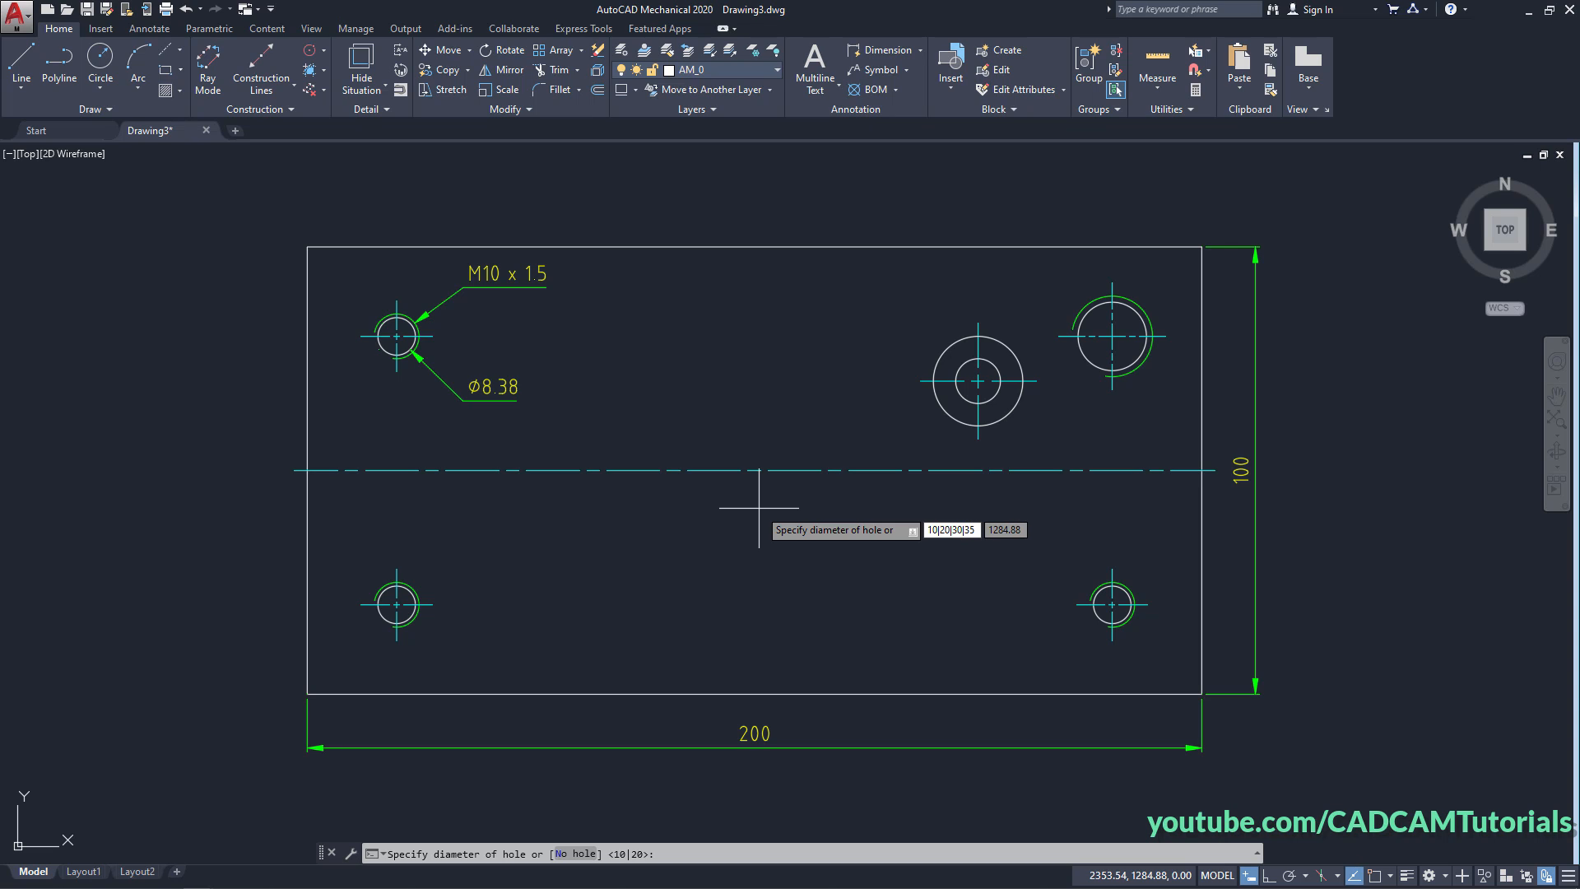
{"action": "key", "text": "Return"}
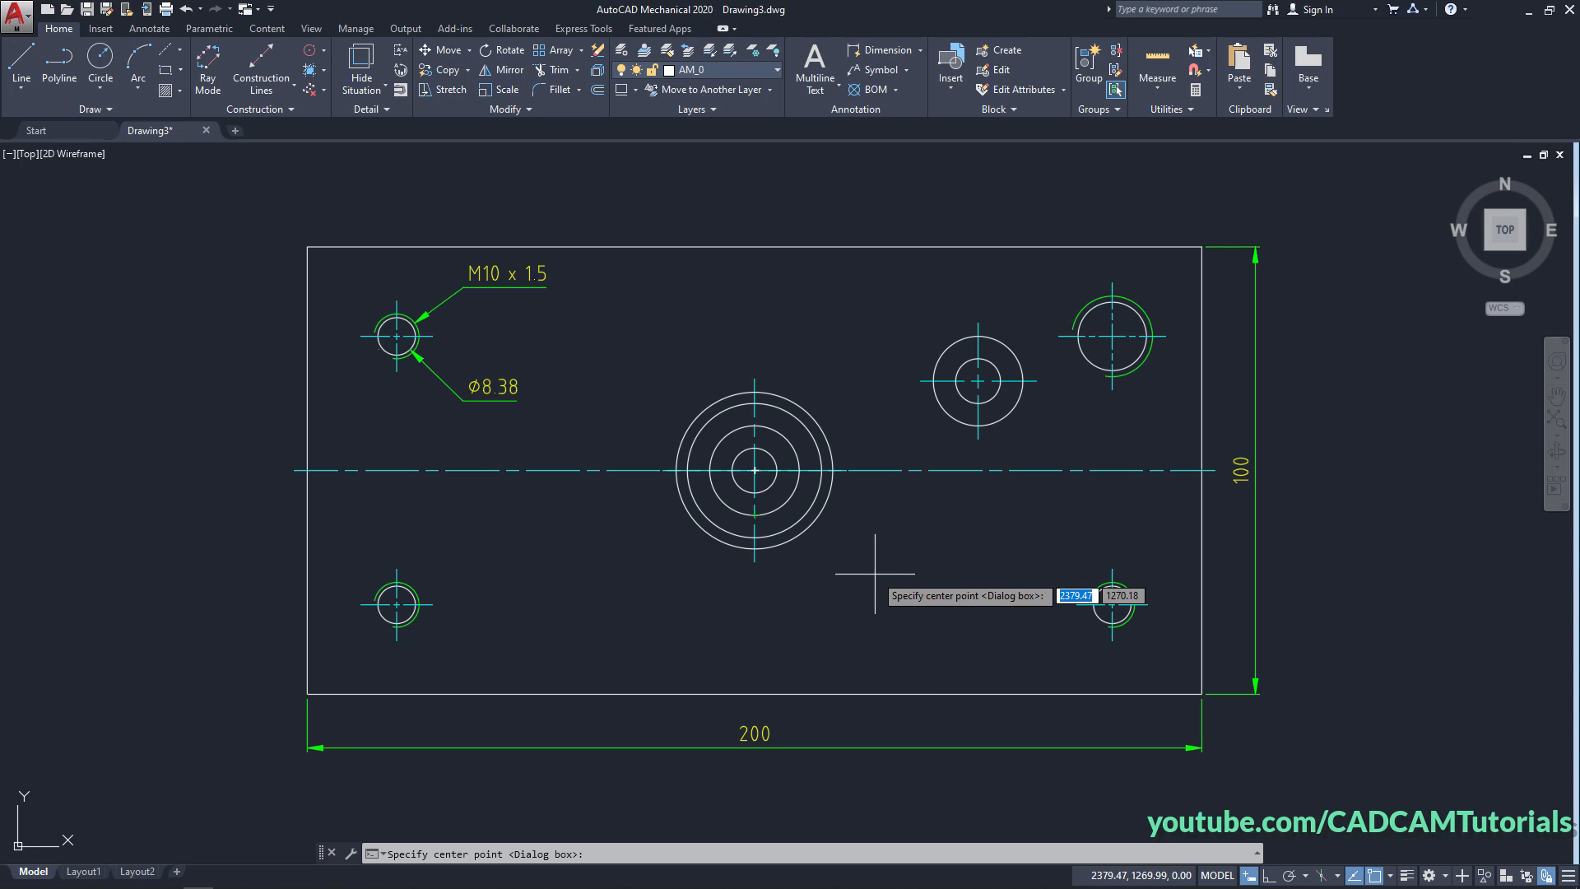
{"action": "key", "text": "Escape"}
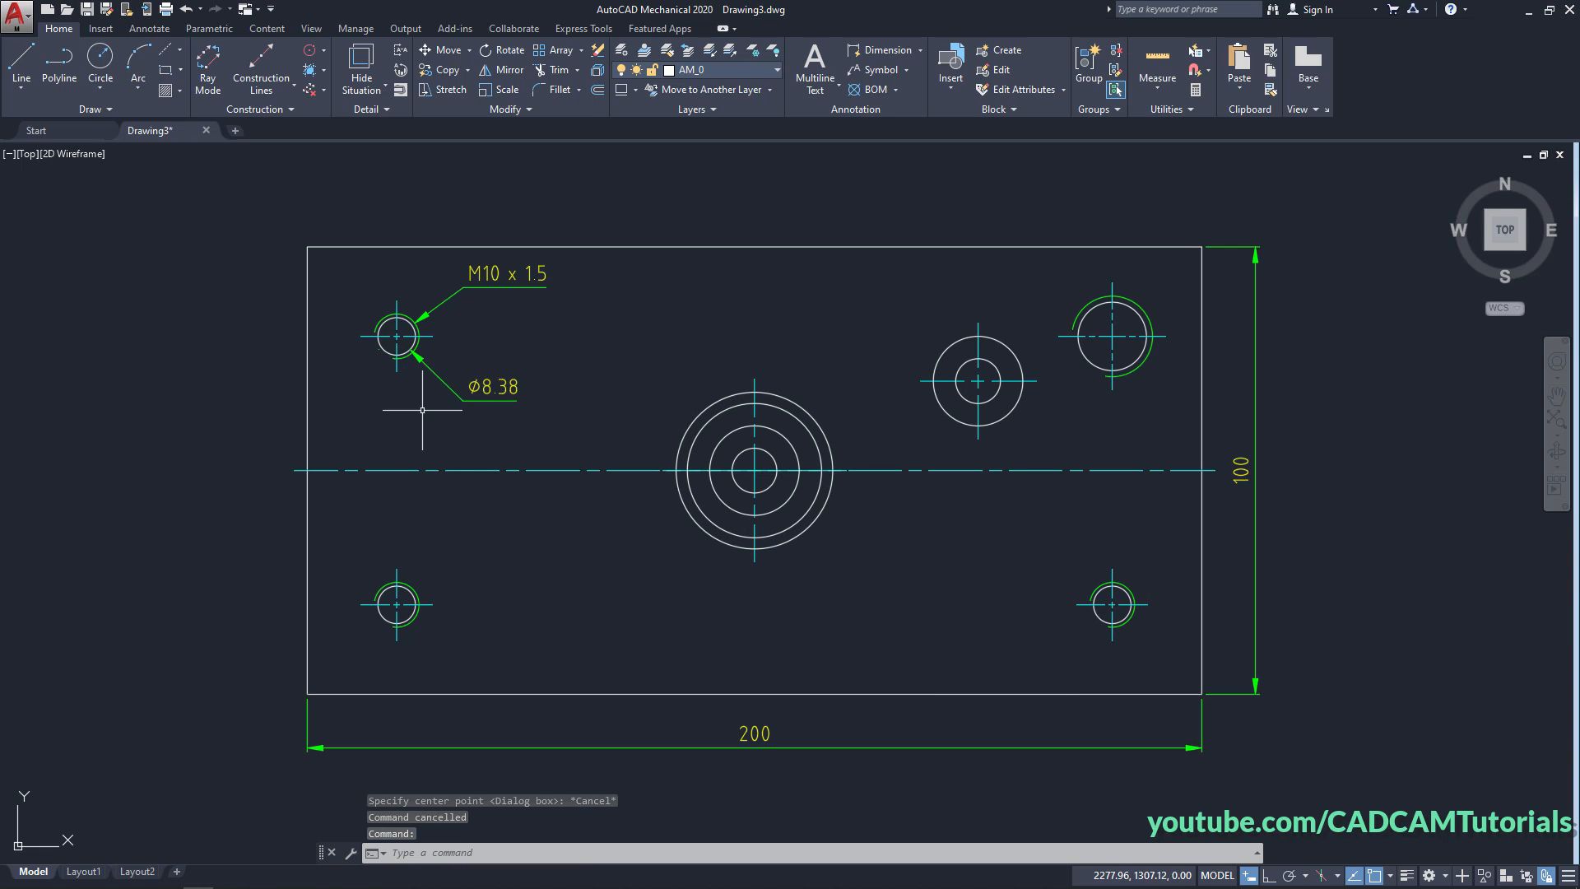
- Undo the two concentric hole sets on the plate and redo them
{"action": "left_click", "coordinate": [187, 10]}
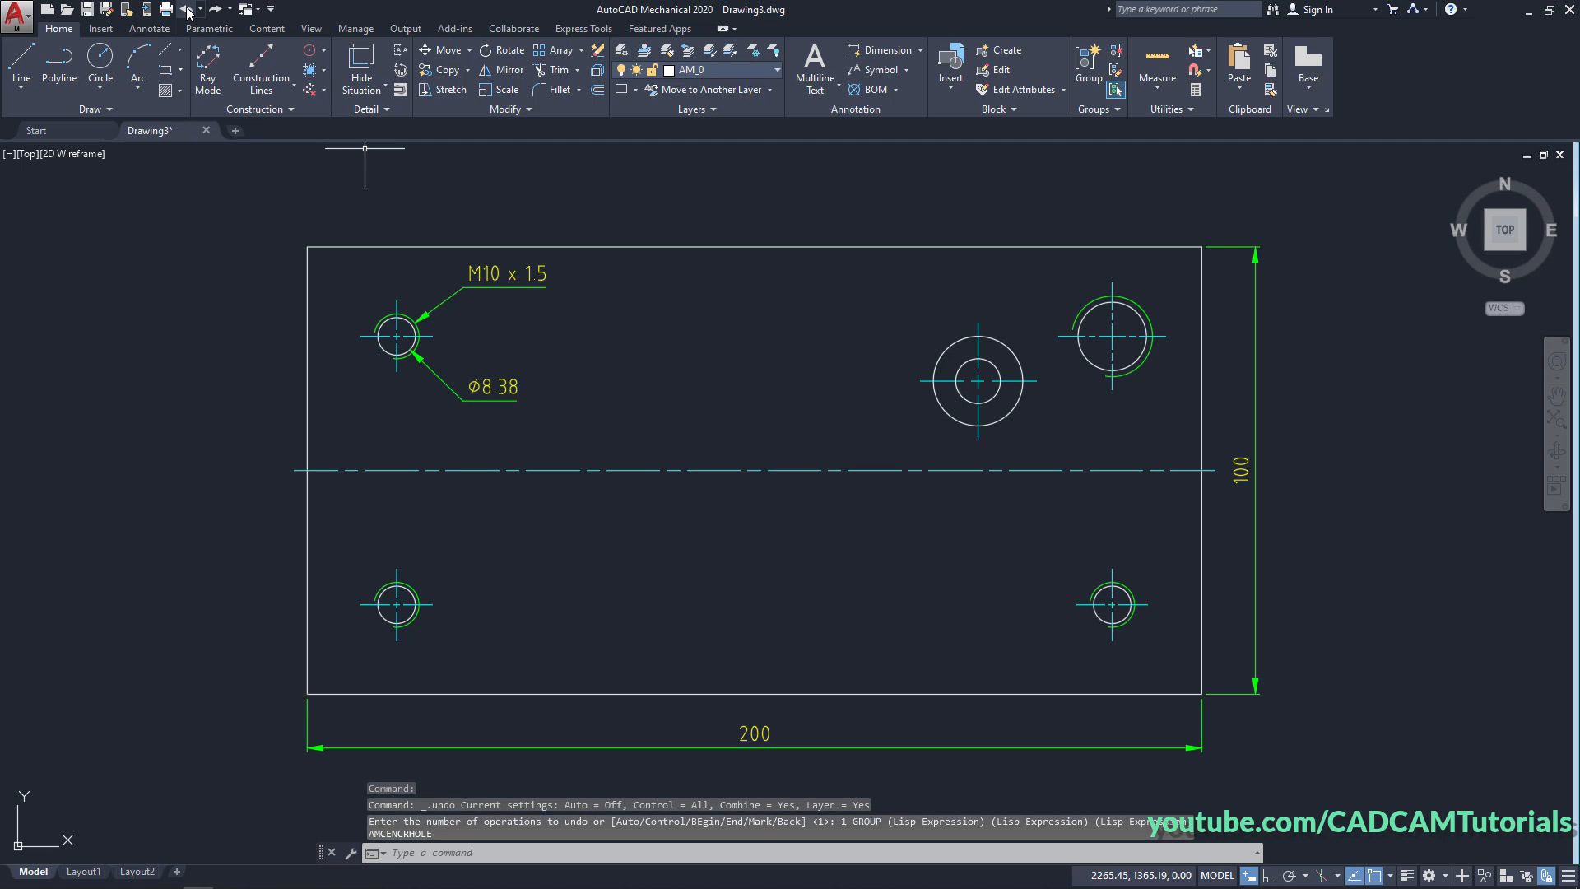
{"action": "left_click", "coordinate": [187, 10]}
{"action": "left_click", "coordinate": [187, 10]}
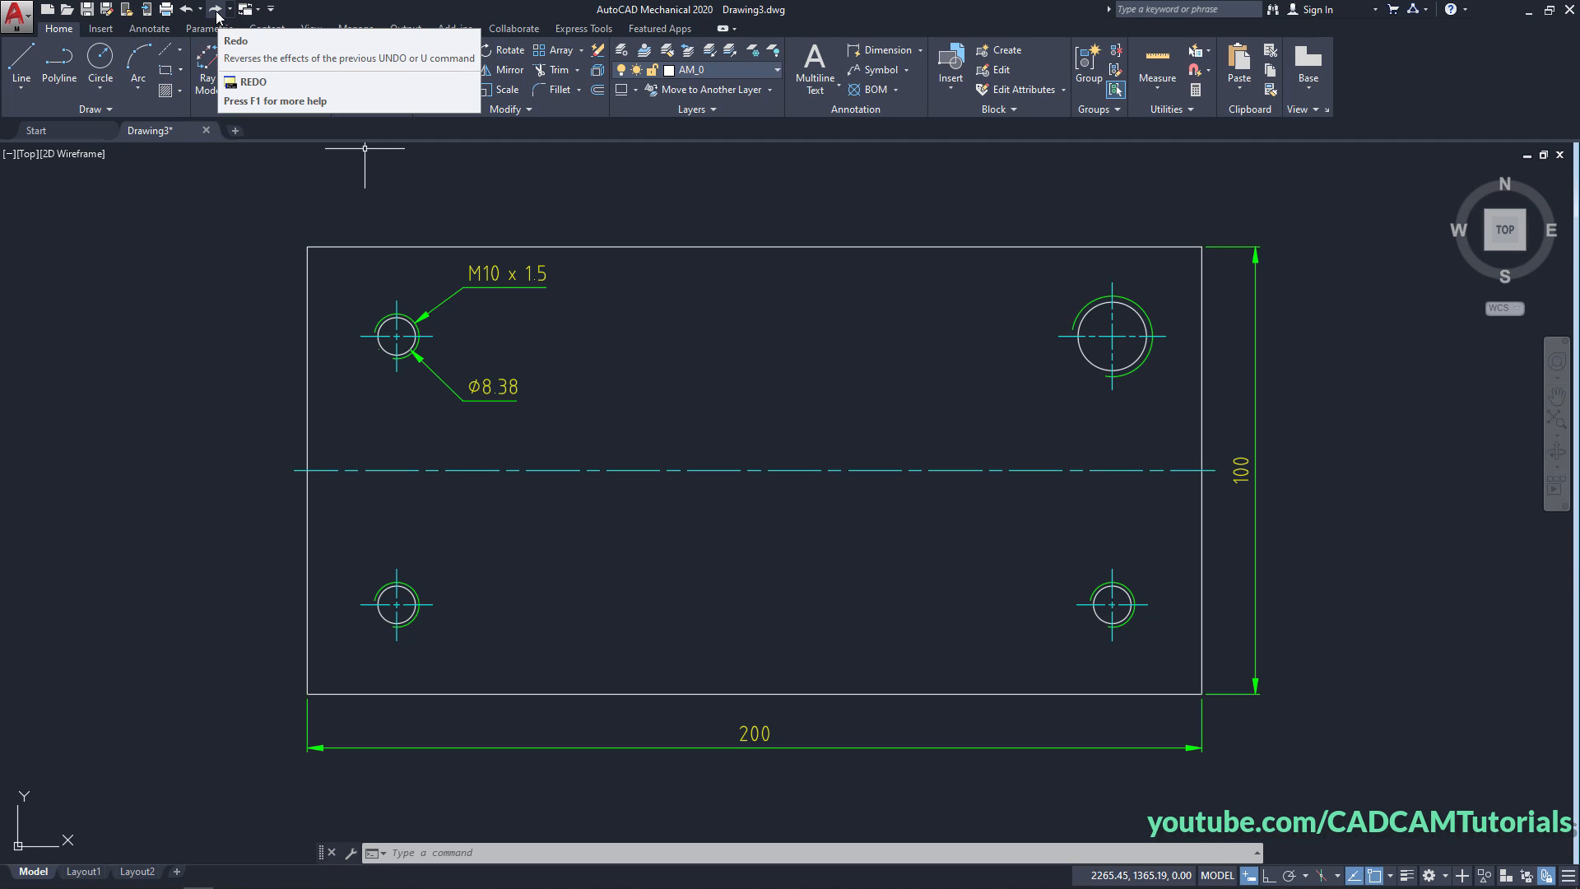
{"action": "left_click", "coordinate": [216, 9]}
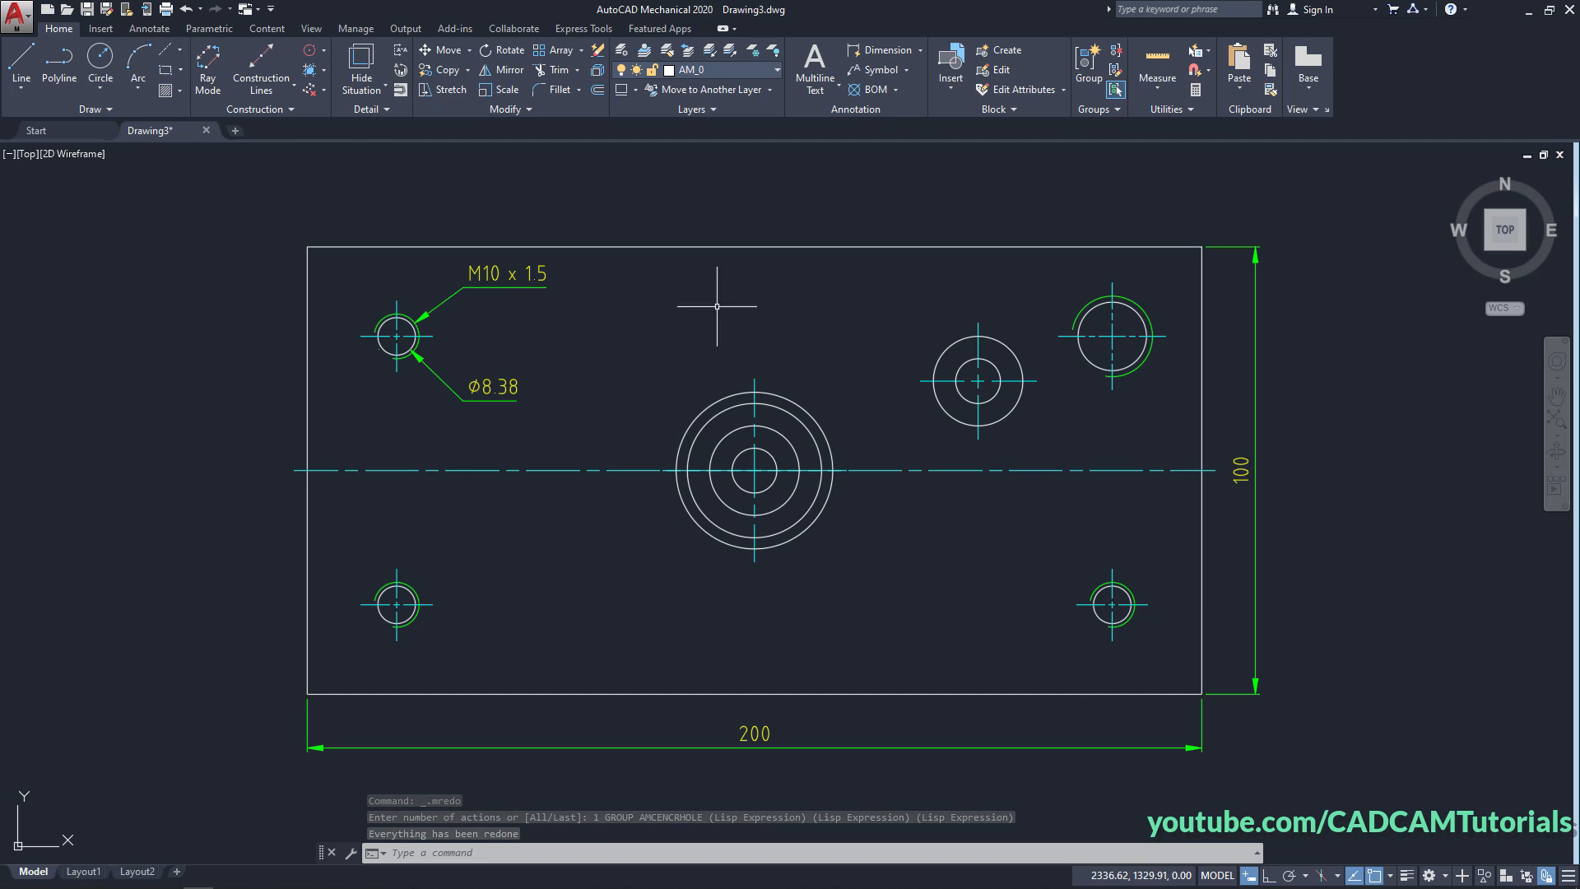
- Save the drawing as AM1 in the Documents folder and close it
{"action": "left_click", "coordinate": [86, 10]}
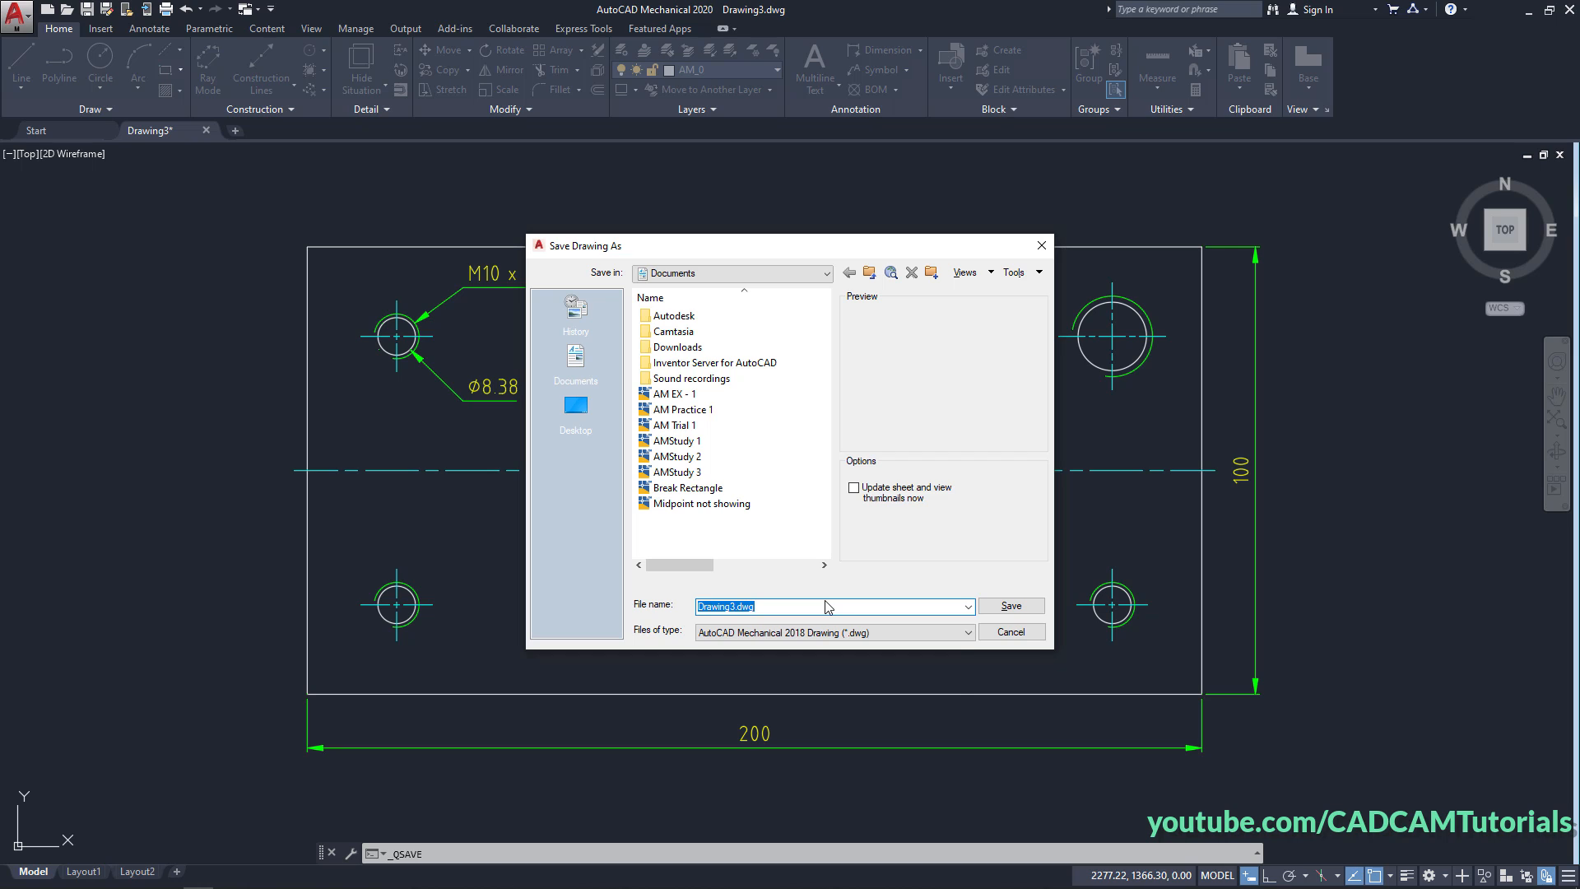
{"action": "type", "text": "AM1"}
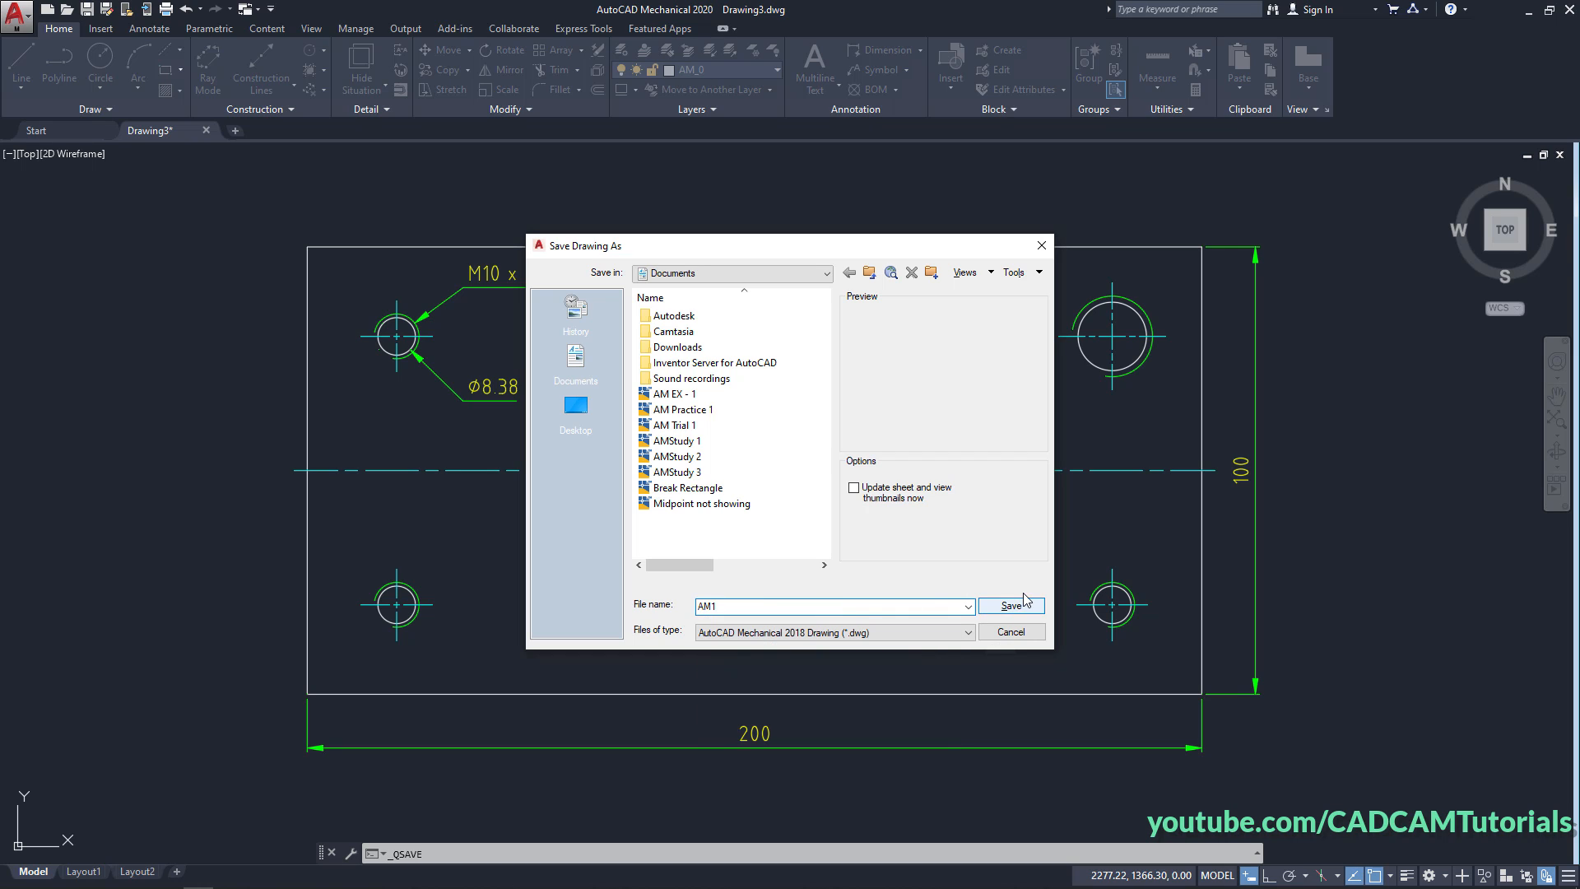
{"action": "left_click", "coordinate": [1012, 605]}
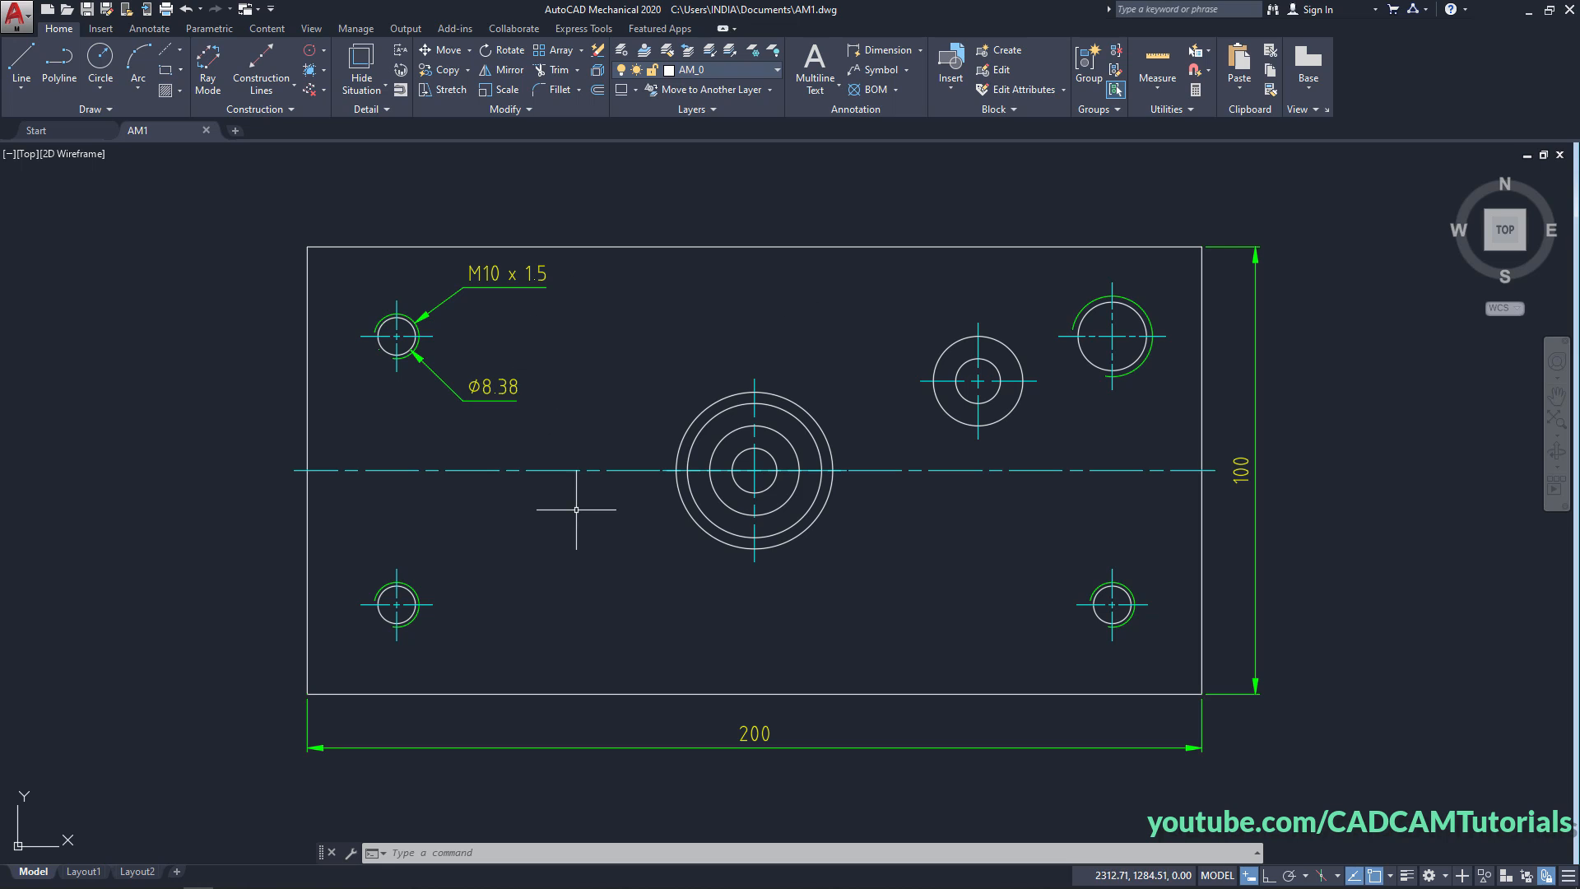
{"action": "left_click", "coordinate": [205, 131]}
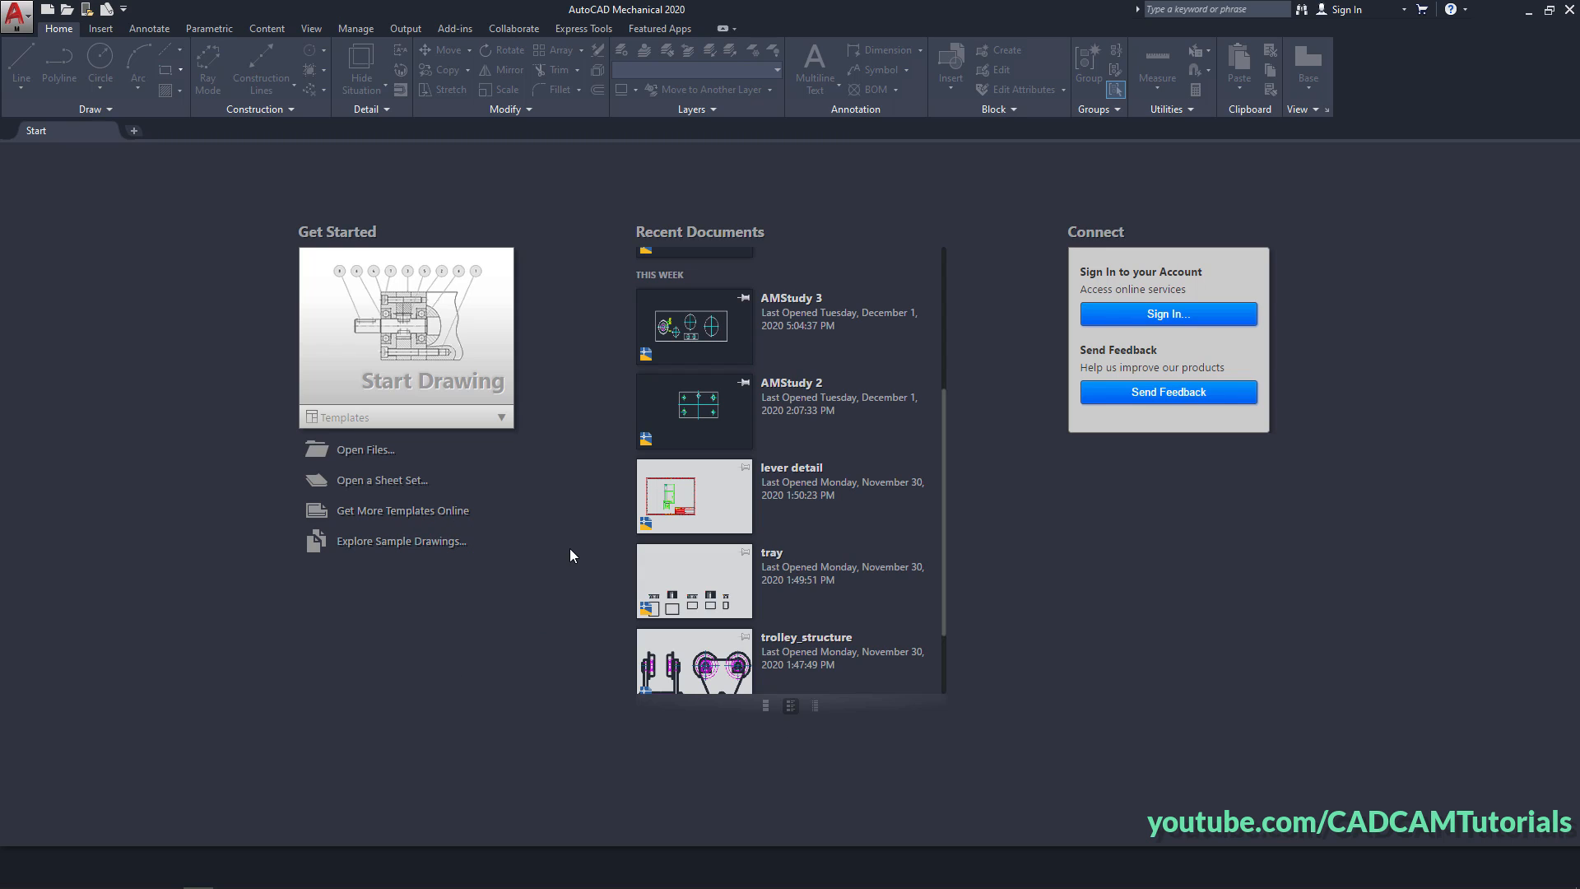
- Create a new drawing from the am_iso.dwt template and open the saved drawing AM1 from Documents
{"action": "left_click", "coordinate": [501, 418]}
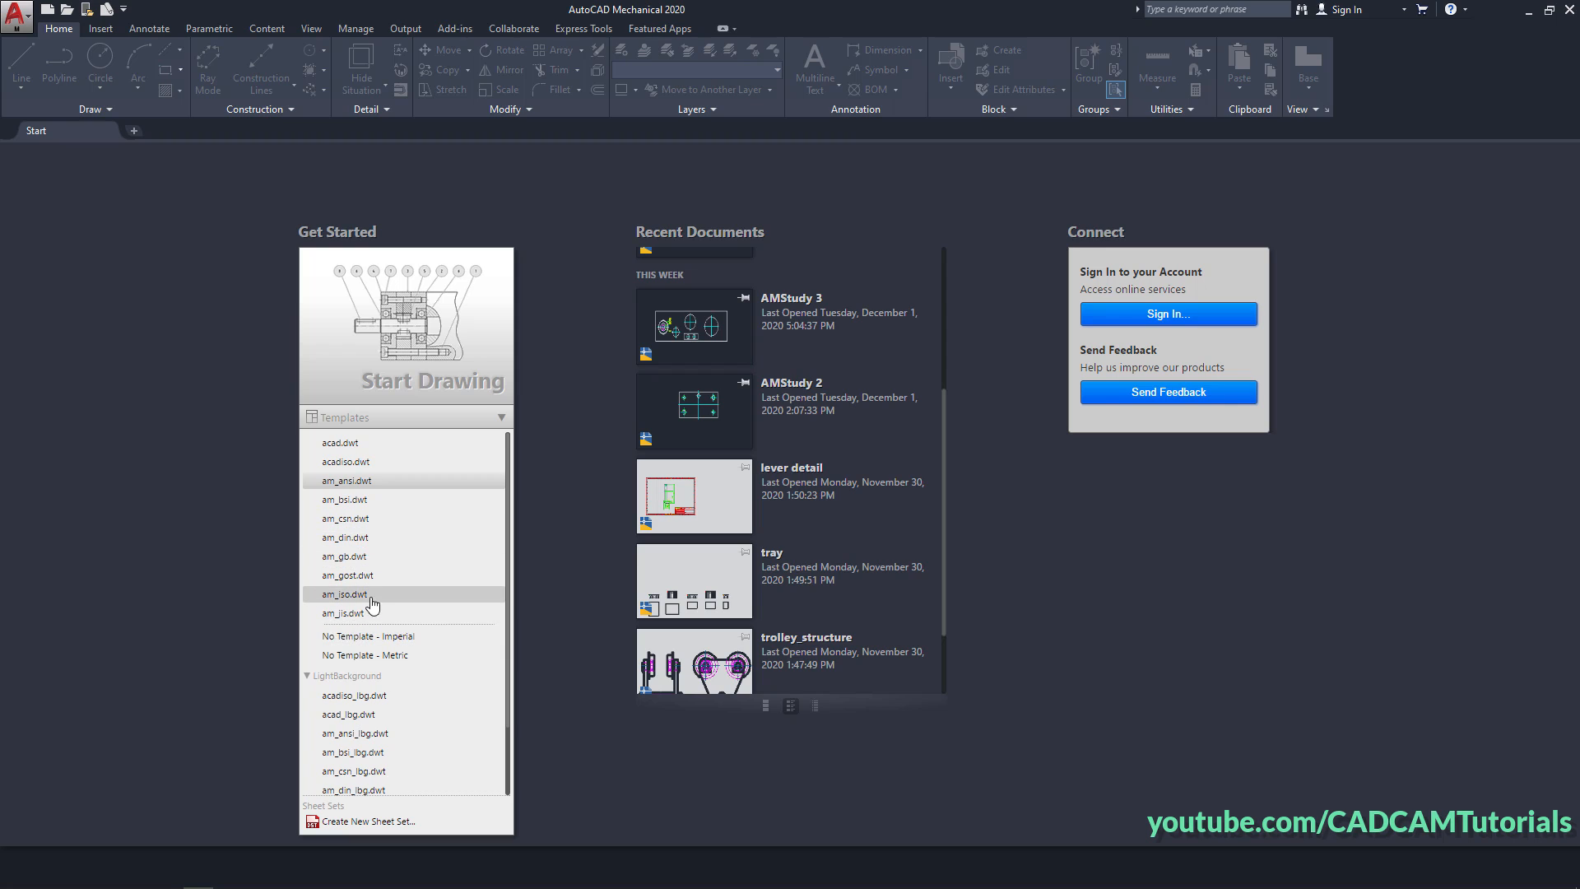
{"action": "left_click", "coordinate": [347, 599]}
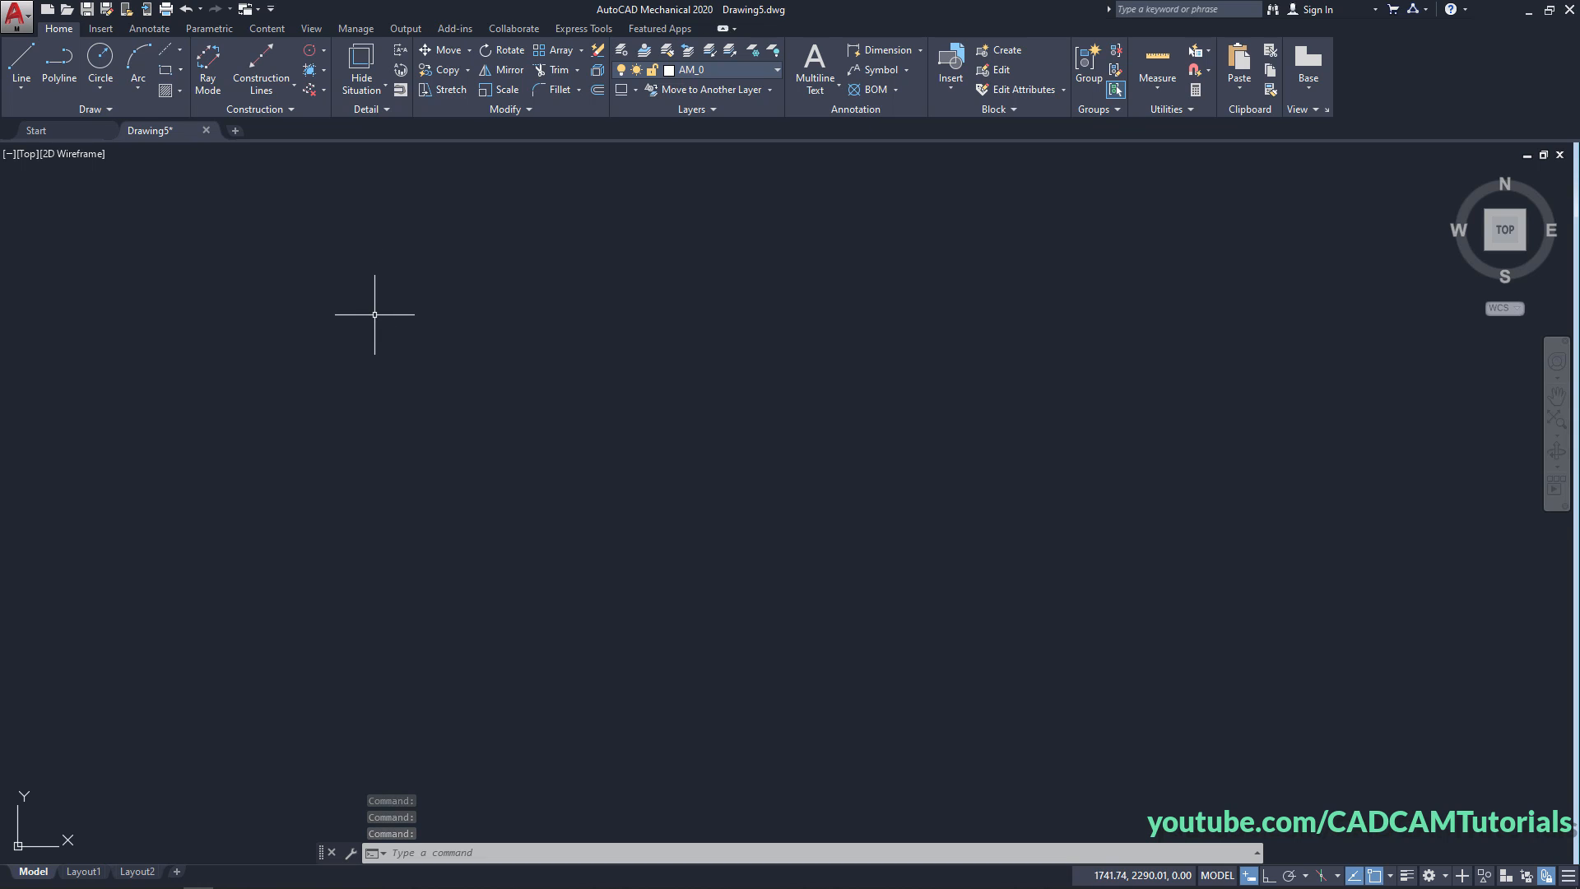
{"action": "left_click", "coordinate": [66, 11]}
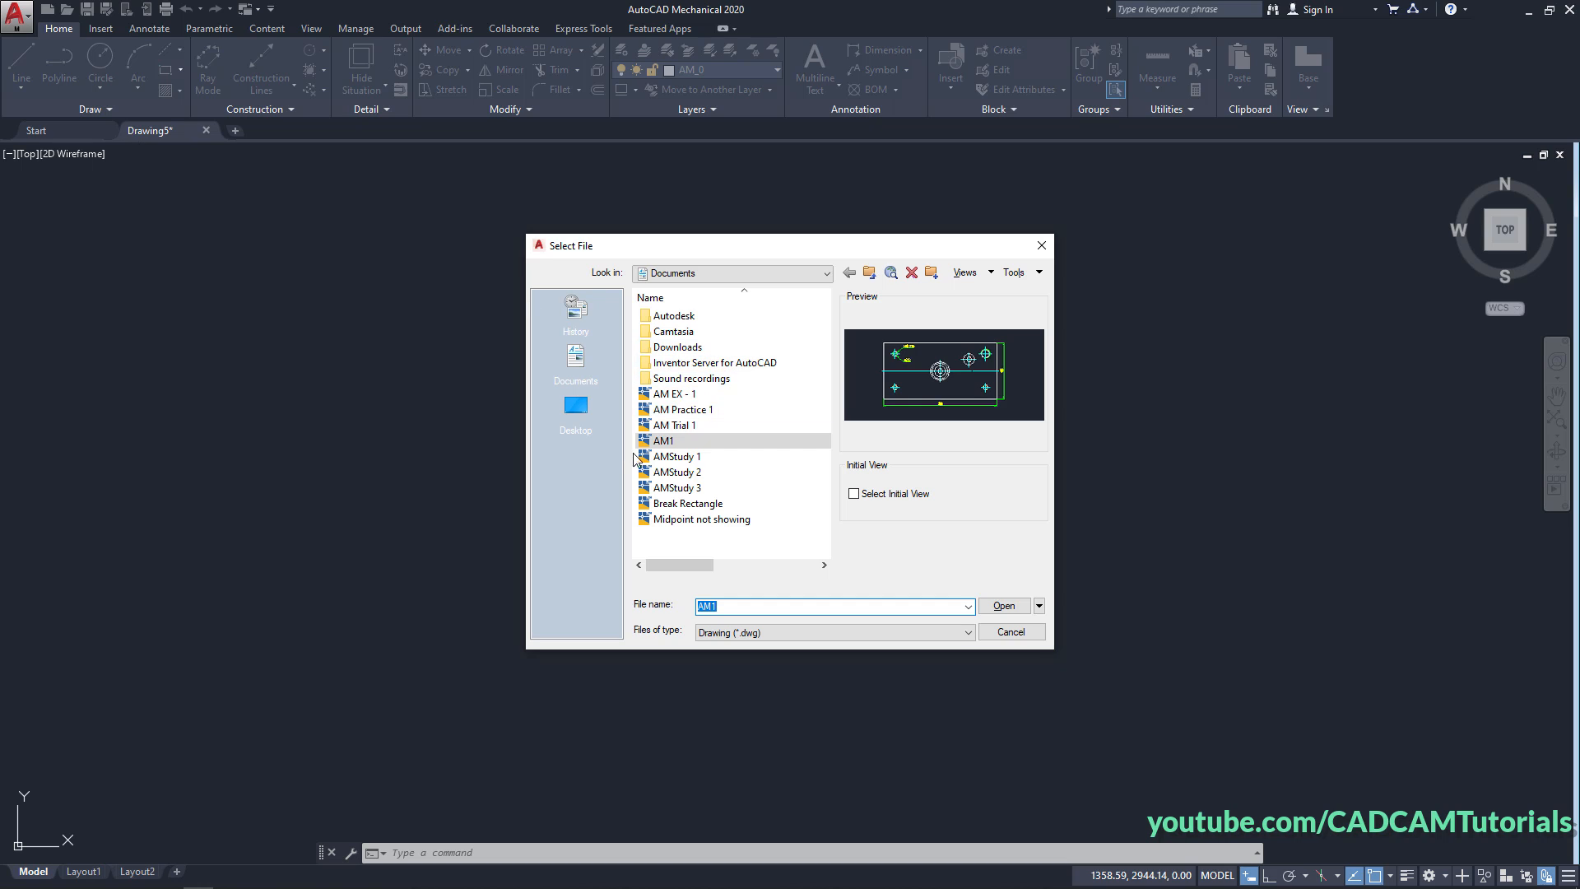
{"action": "left_click", "coordinate": [1010, 609]}
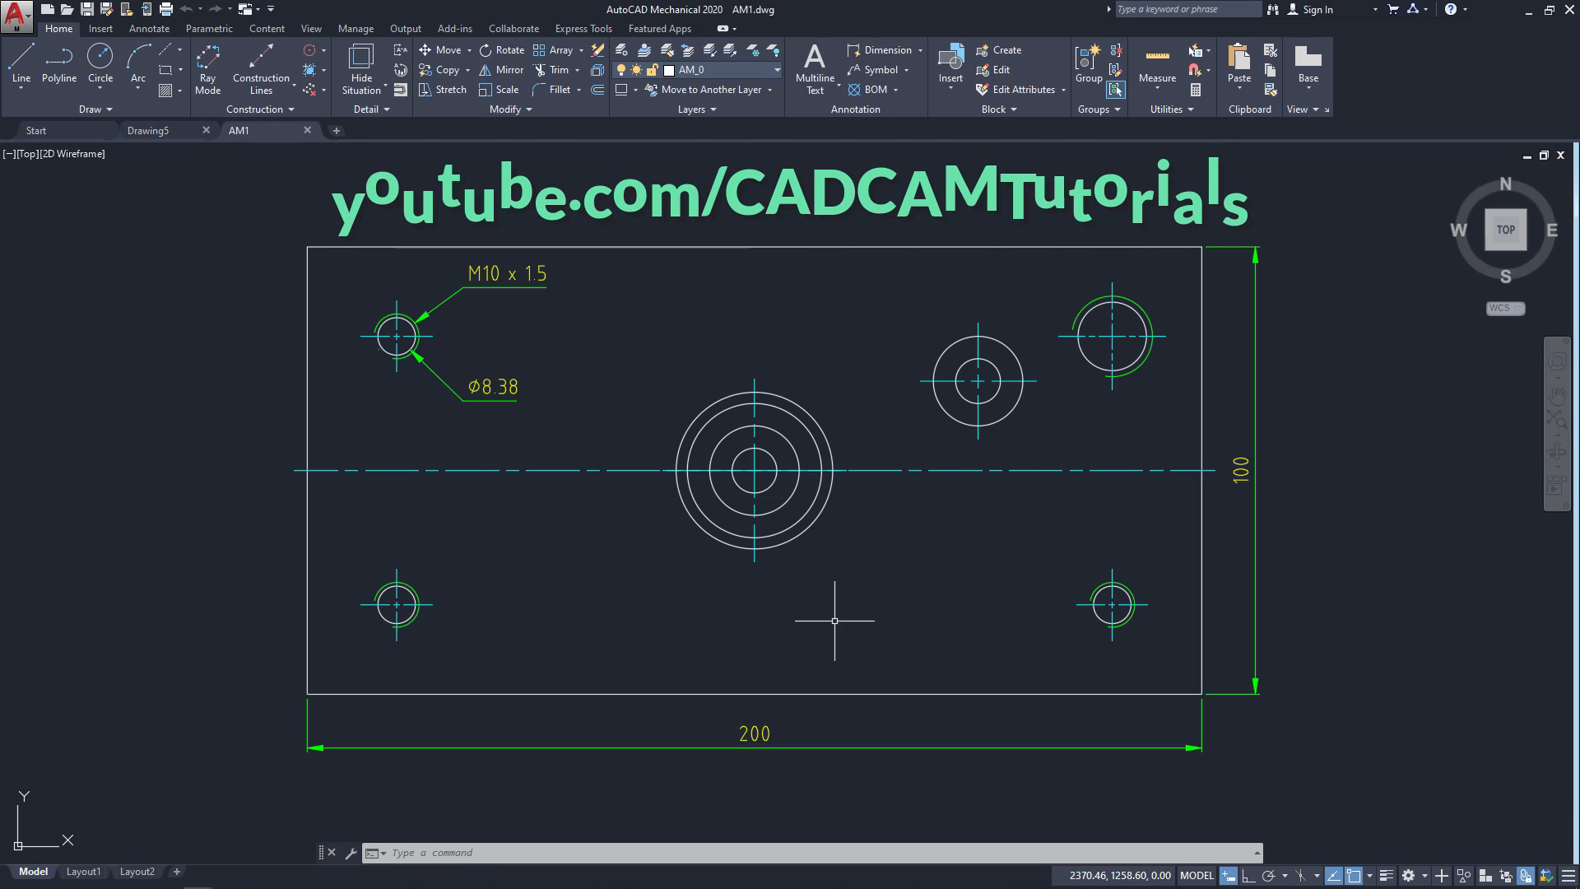